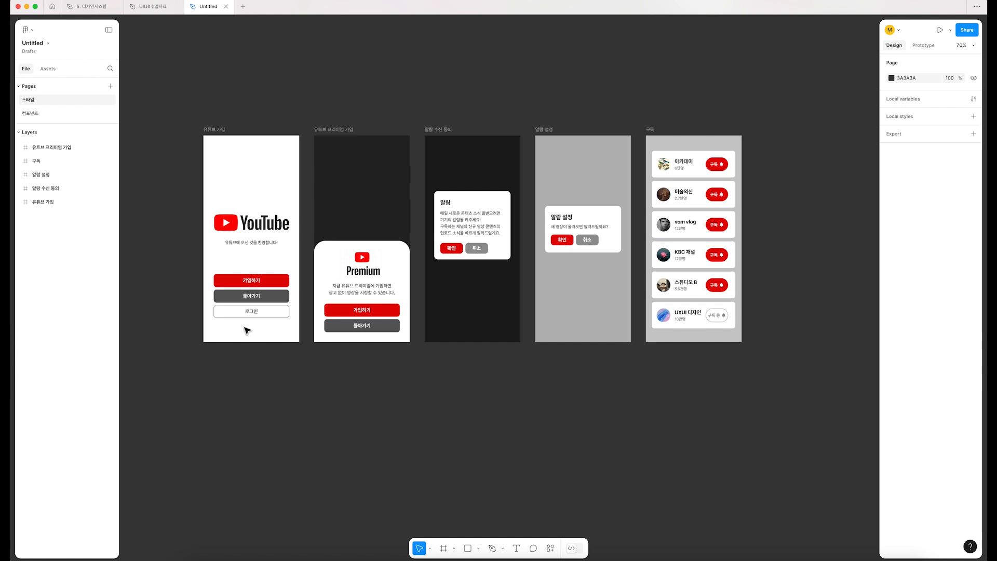
{"action": "left_click", "coordinate": [717, 255]}
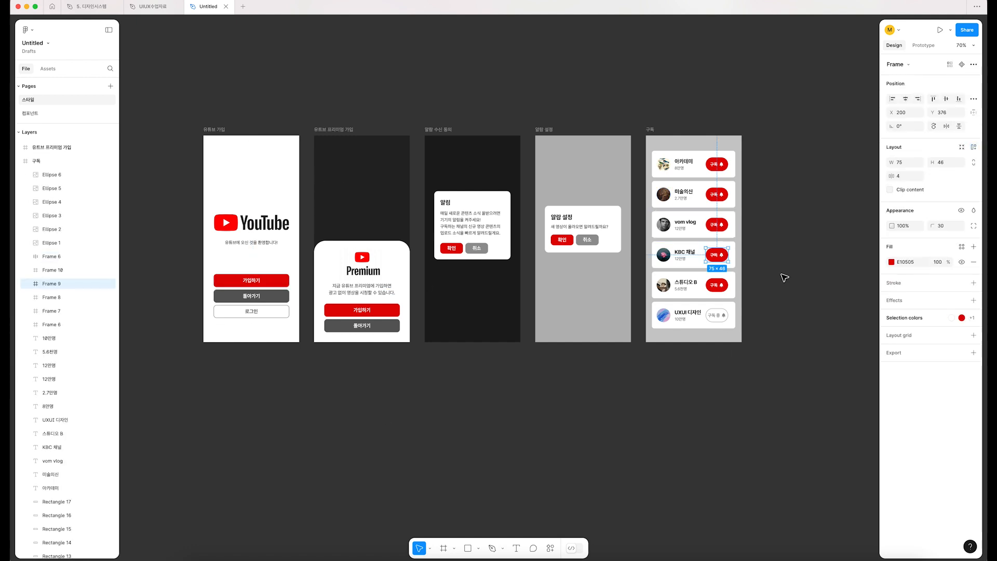
{"action": "left_click", "coordinate": [490, 233]}
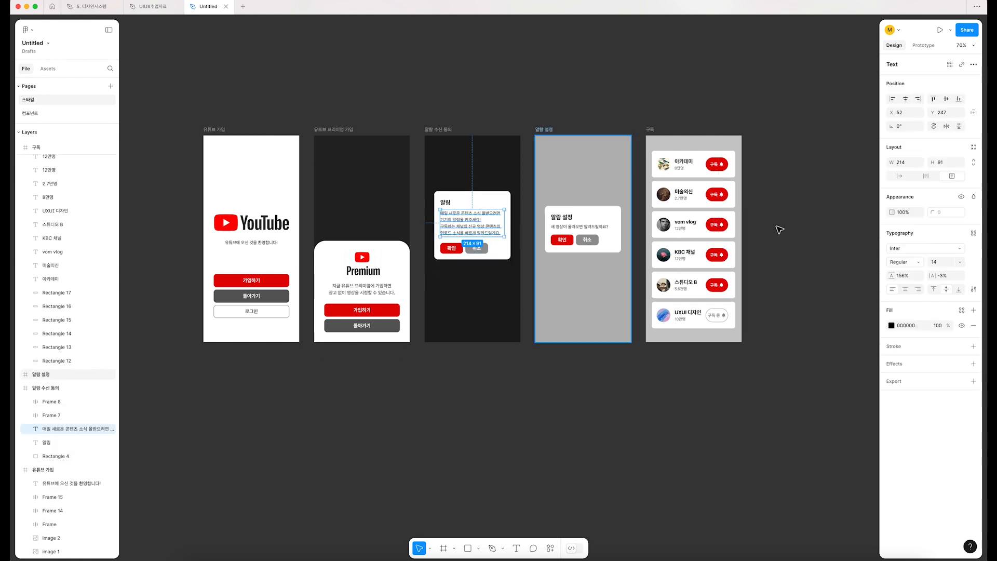
{"action": "left_click", "coordinate": [811, 315]}
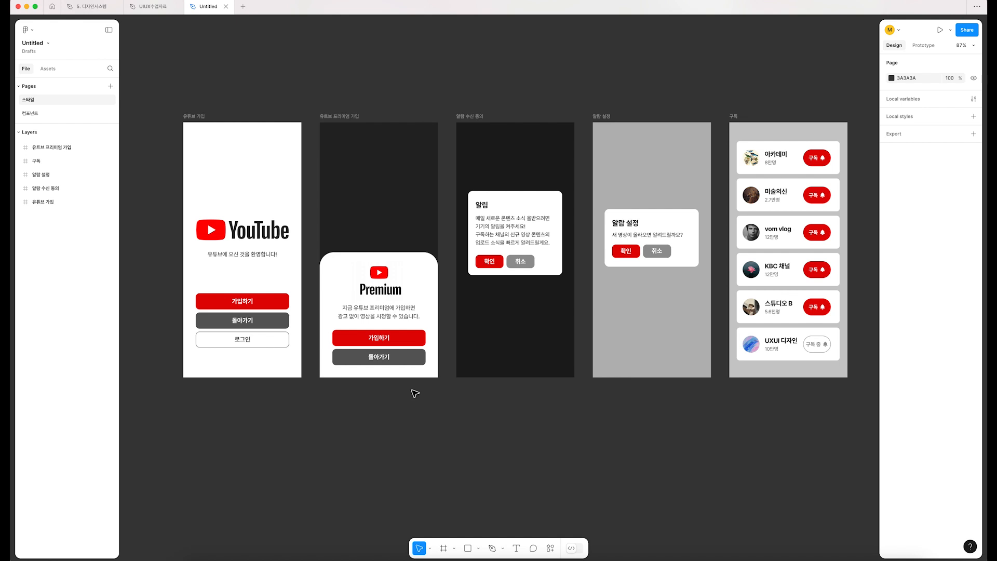
{"action": "scroll", "coordinate": [415, 393], "scroll_direction": "right", "scroll_amount": 1}
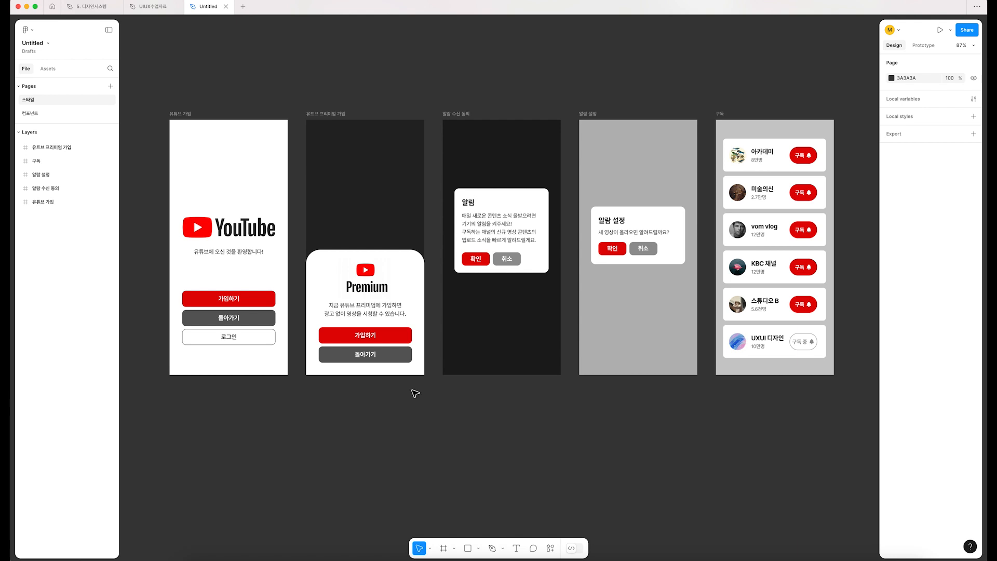
Step: Try recoloring the 가입하기 button in the 유튜브 가입 frame with the blue fill 2A05E1
{"action": "left_click", "coordinate": [263, 301]}
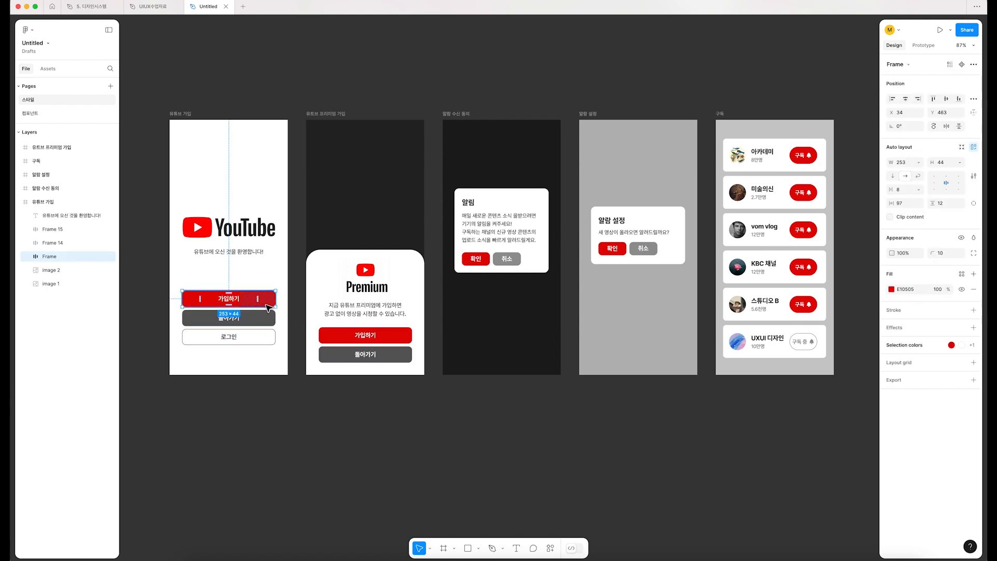
{"action": "scroll", "coordinate": [206, 304], "scroll_direction": "up", "scroll_amount": 8}
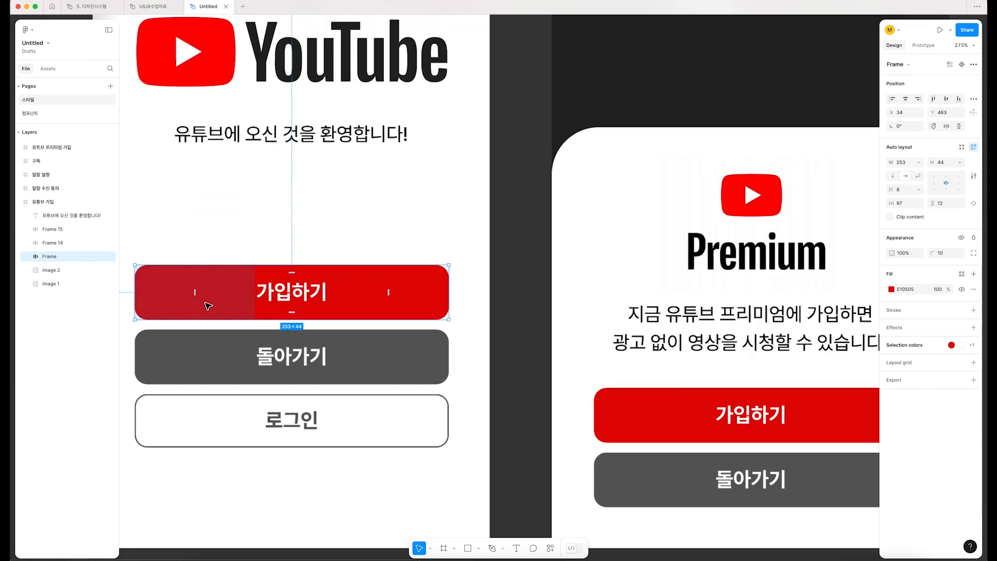
{"action": "left_click", "coordinate": [891, 289]}
{"action": "left_click_drag", "start_coordinate": [843, 429], "coordinate": [849, 430]}
{"action": "left_click", "coordinate": [620, 311]}
{"action": "left_click_drag", "start_coordinate": [629, 356], "coordinate": [482, 325]}
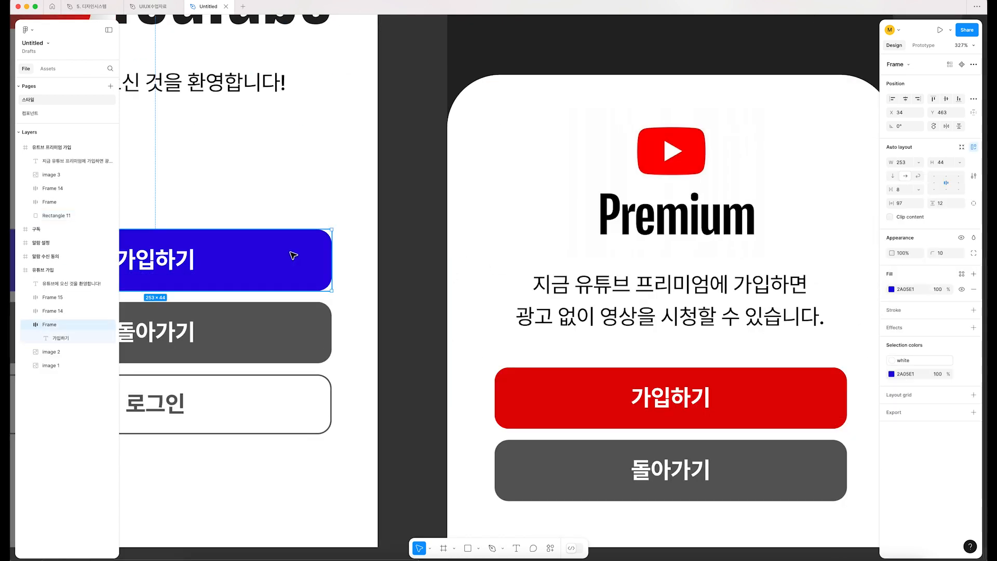
Step: Try applying the page's blue 2A05E1 to the 가입하기 button in the 유튜브 프리미엄 가입 frame
{"action": "left_click", "coordinate": [543, 396]}
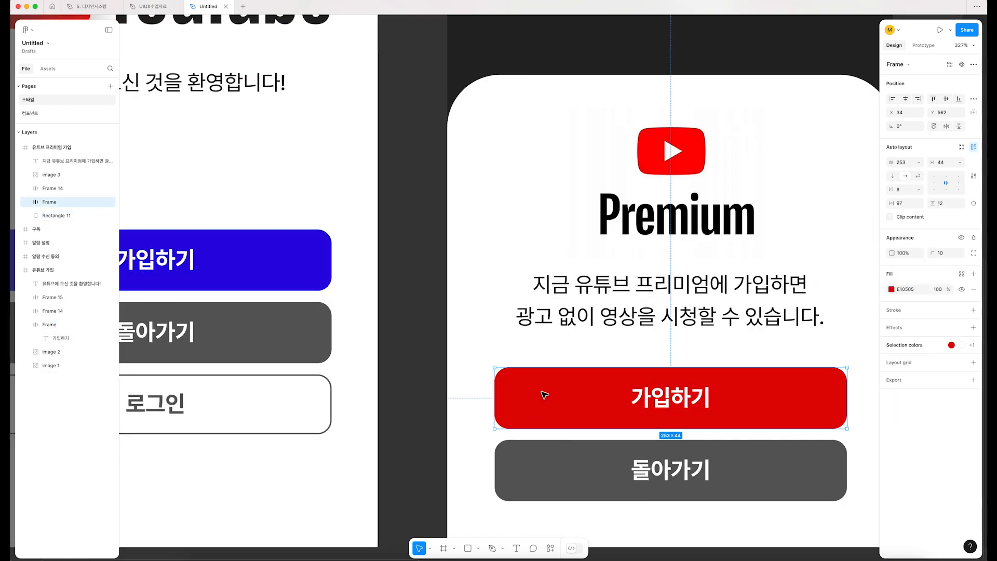
{"action": "left_click", "coordinate": [891, 290]}
{"action": "left_click", "coordinate": [787, 499]}
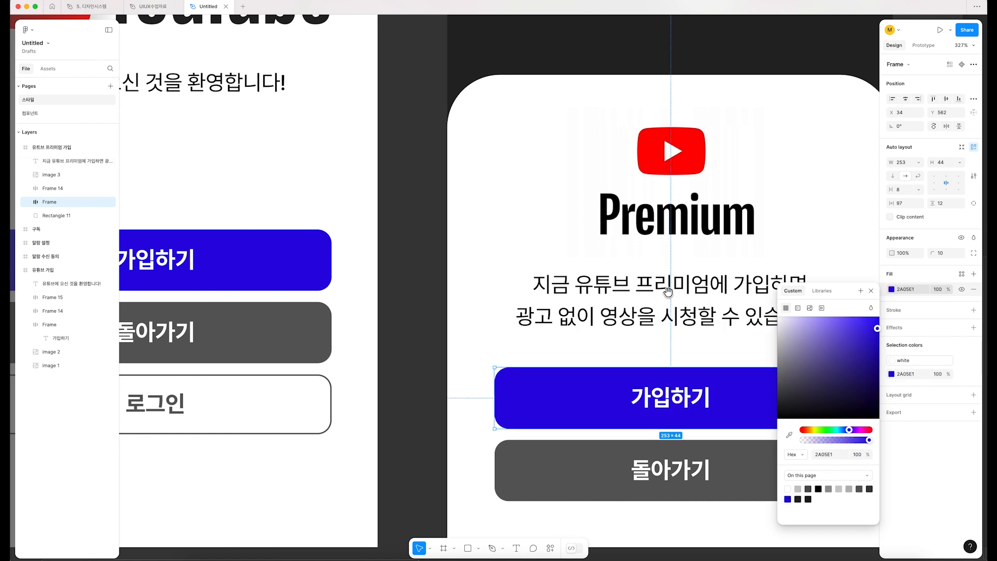
Step: Try applying the same blue 2A05E1 to the 확인 button in the 알림 수신 동의 frame
{"action": "scroll", "coordinate": [668, 293], "scroll_direction": "right", "scroll_amount": 10}
{"action": "left_click", "coordinate": [474, 297]}
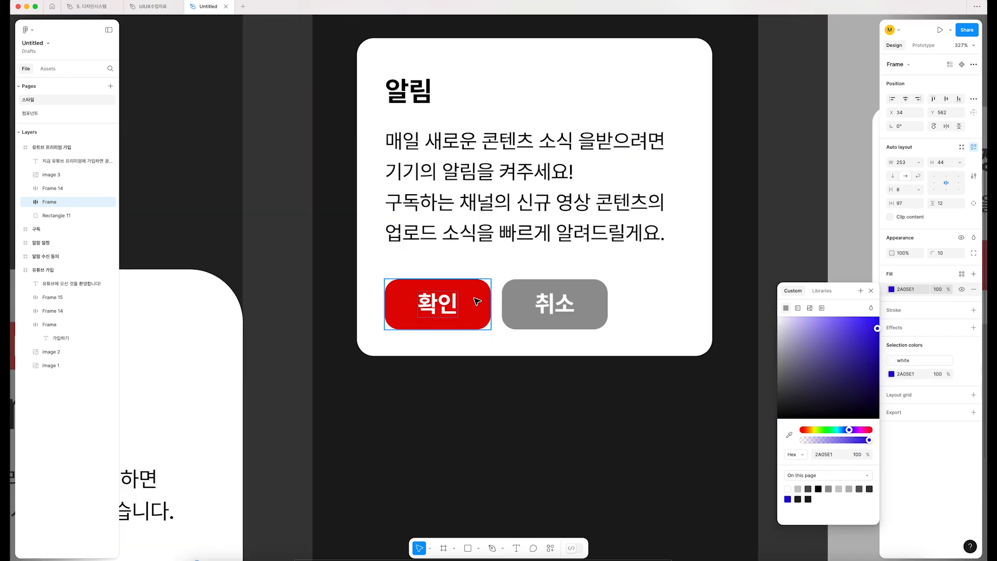
{"action": "left_click", "coordinate": [890, 289]}
{"action": "left_click", "coordinate": [844, 488]}
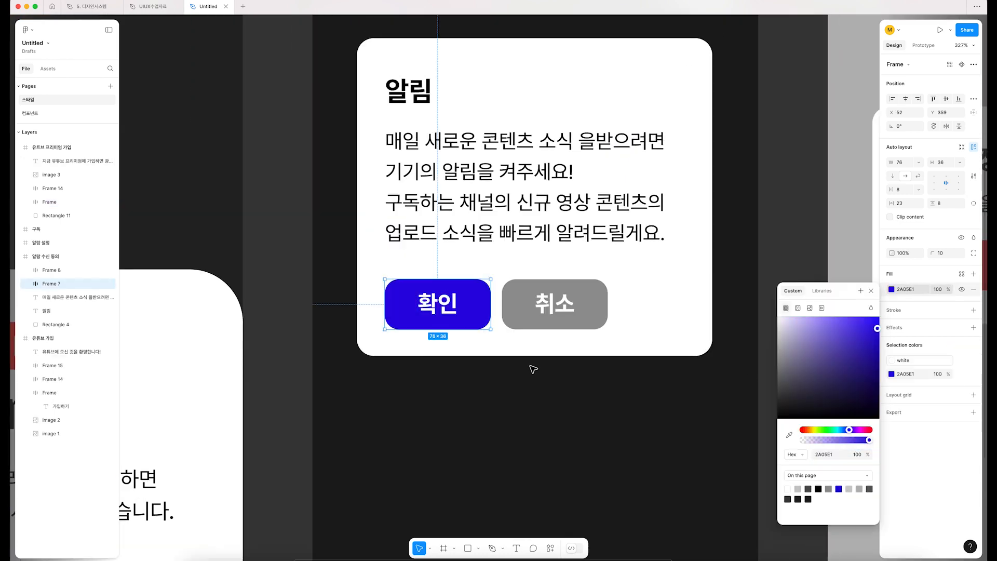
{"action": "left_click", "coordinate": [560, 364]}
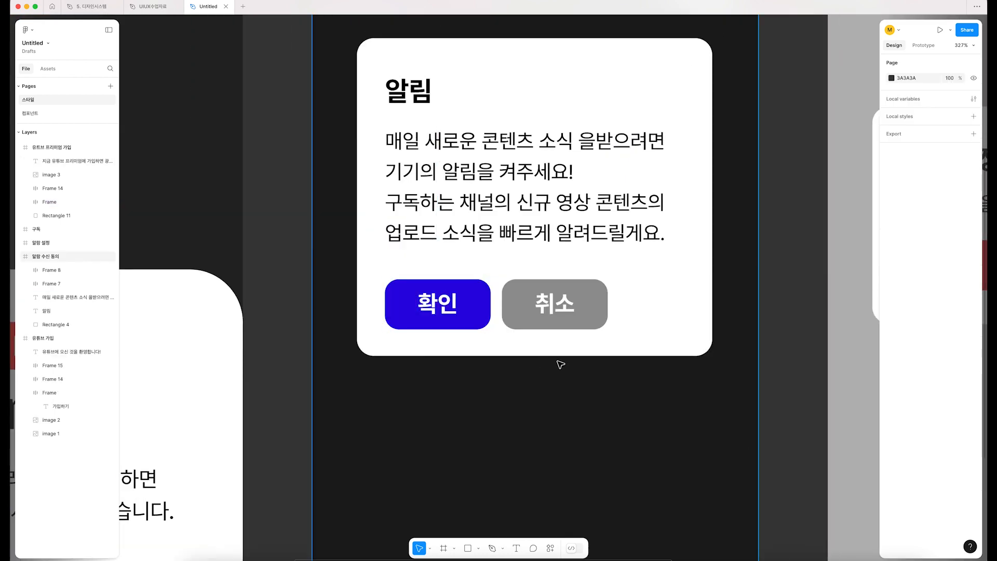
Step: Undo the blue fill changes on all three buttons and clear the selection
{"action": "key", "text": "ctrl+z"}
{"action": "key", "text": "ctrl+z"}
{"action": "key", "text": "ctrl+z"}
{"action": "key", "text": "ctrl+z"}
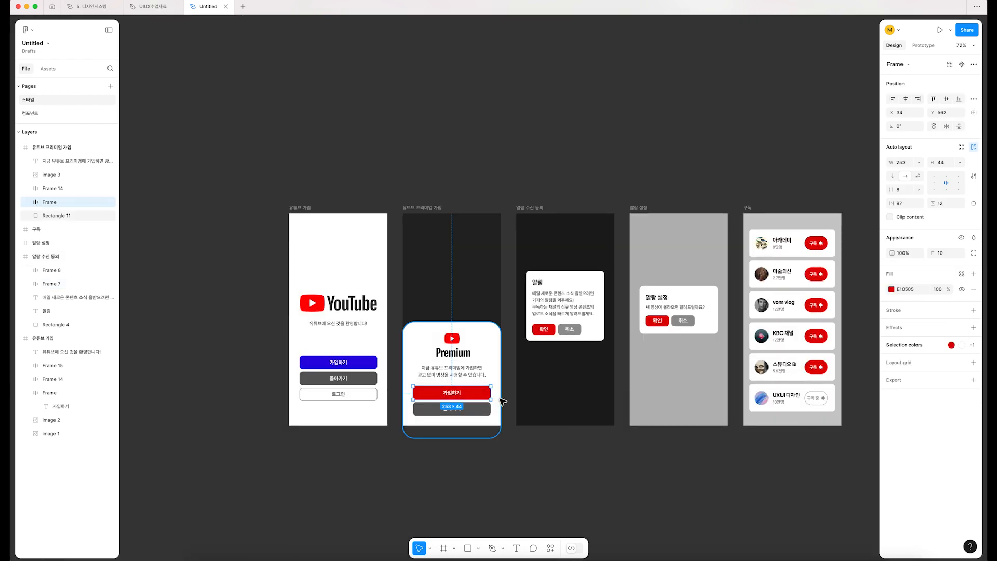
{"action": "key", "text": "ctrl+z"}
{"action": "key", "text": "ctrl+z"}
{"action": "key", "text": "ctrl+z"}
{"action": "key", "text": "ctrl+z"}
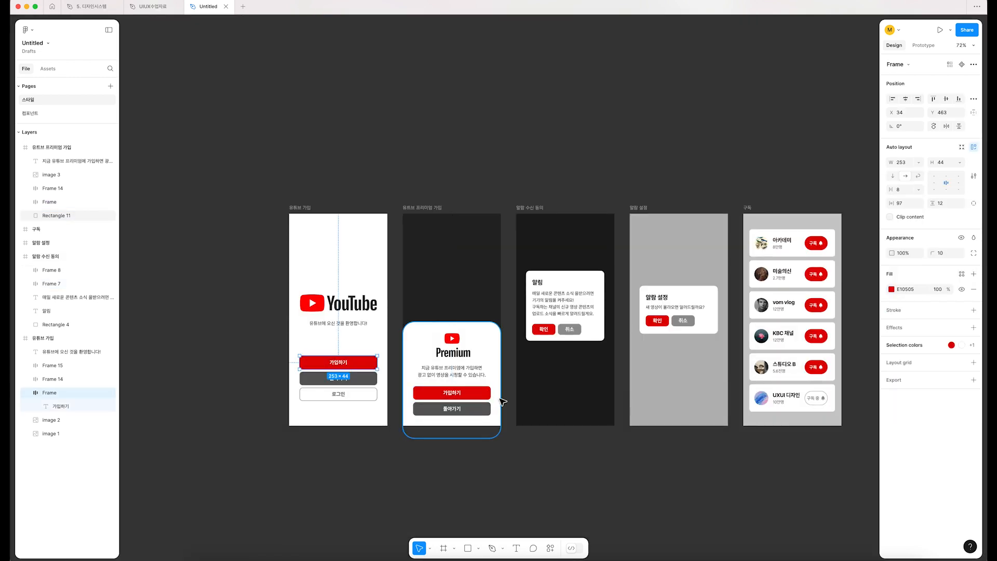
{"action": "left_click", "coordinate": [396, 465]}
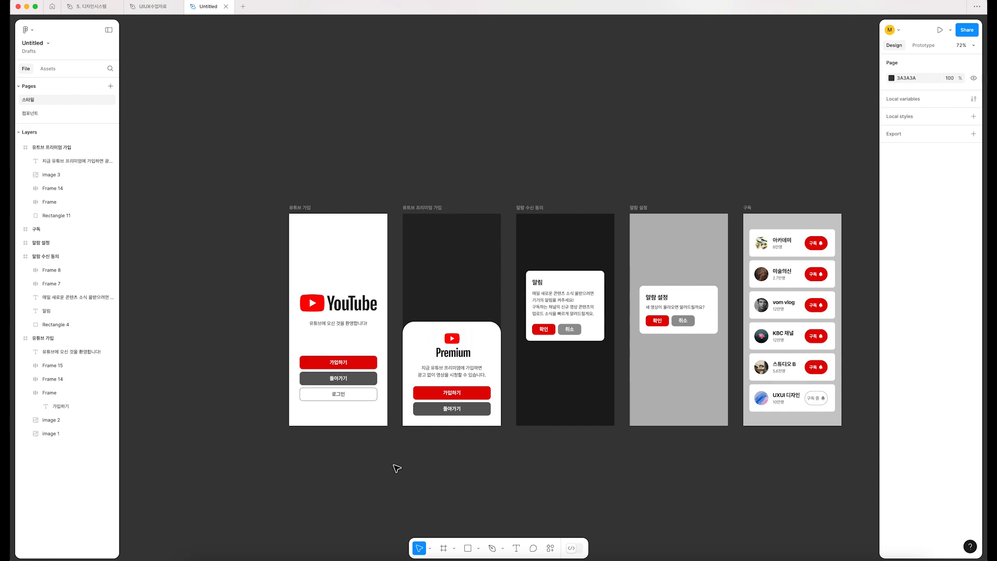
Step: Draw a 50 × 50 square swatch on the canvas just below the 유튜브 가입 frame
{"action": "scroll", "coordinate": [279, 490], "scroll_direction": "up", "scroll_amount": 10}
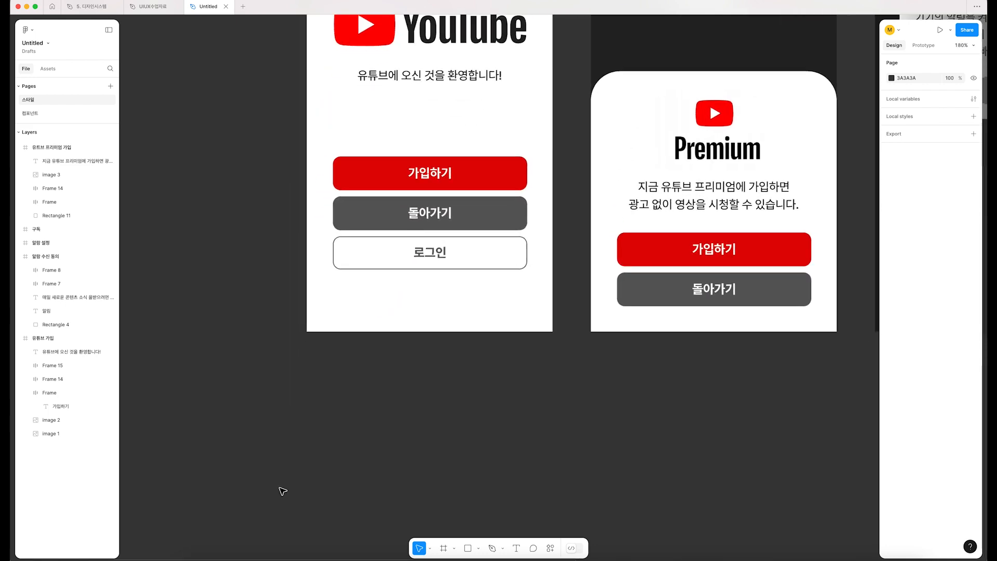
{"action": "left_click", "coordinate": [489, 187]}
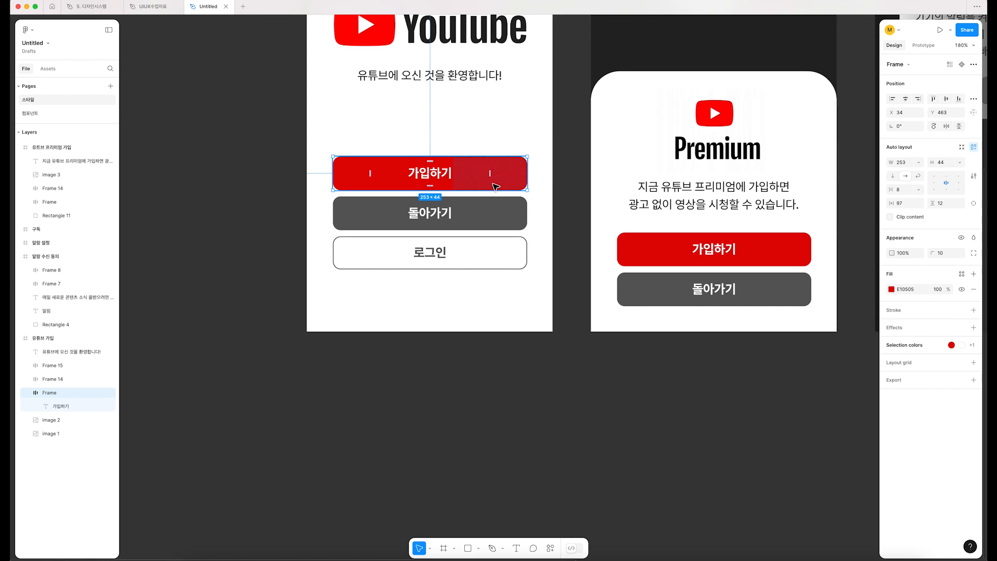
{"action": "left_click", "coordinate": [364, 411]}
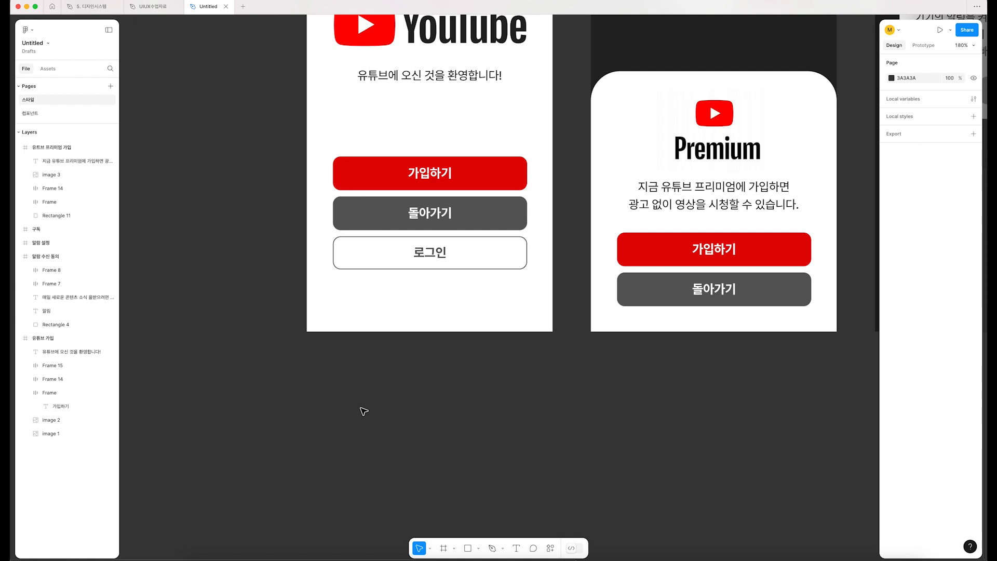
{"action": "key", "text": "r"}
{"action": "left_click_drag", "start_coordinate": [307, 356], "coordinate": [346, 397]}
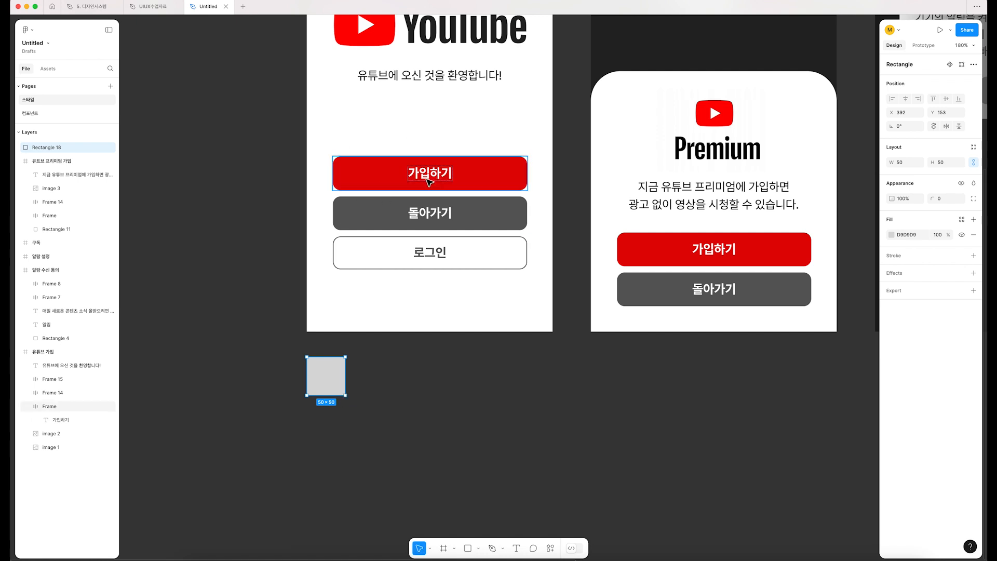
{"action": "left_click", "coordinate": [891, 234]}
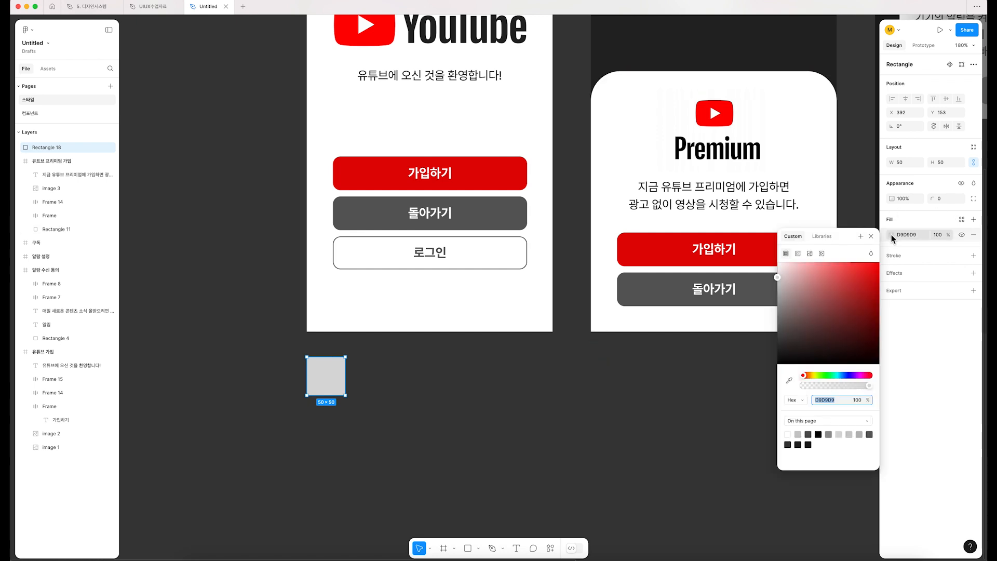
{"action": "left_click", "coordinate": [789, 379]}
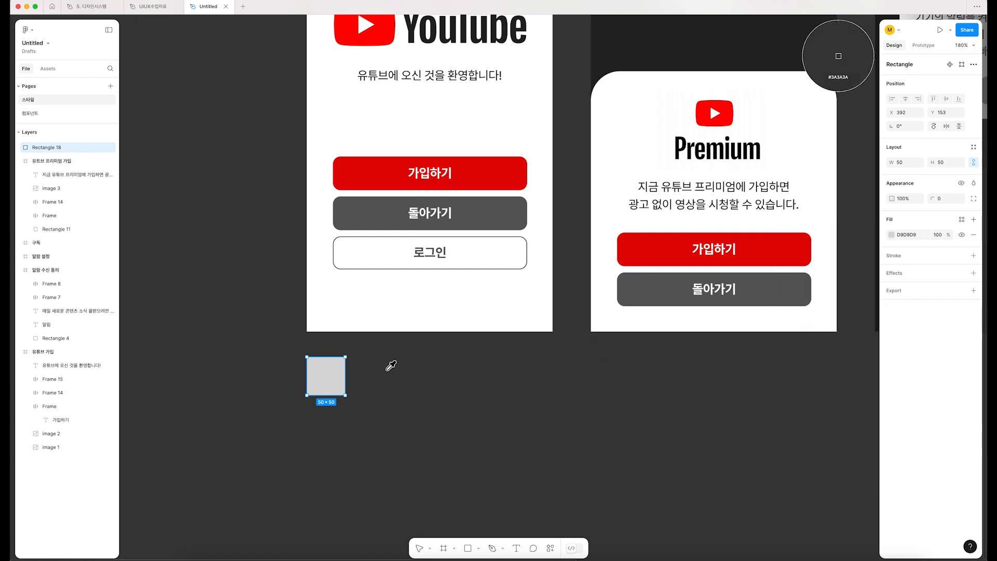
{"action": "key", "text": "Escape"}
{"action": "key", "text": "Escape"}
Step: Fill the square with the red E10505 sampled from the 가입하기 button using the eyedropper
{"action": "left_click", "coordinate": [329, 371]}
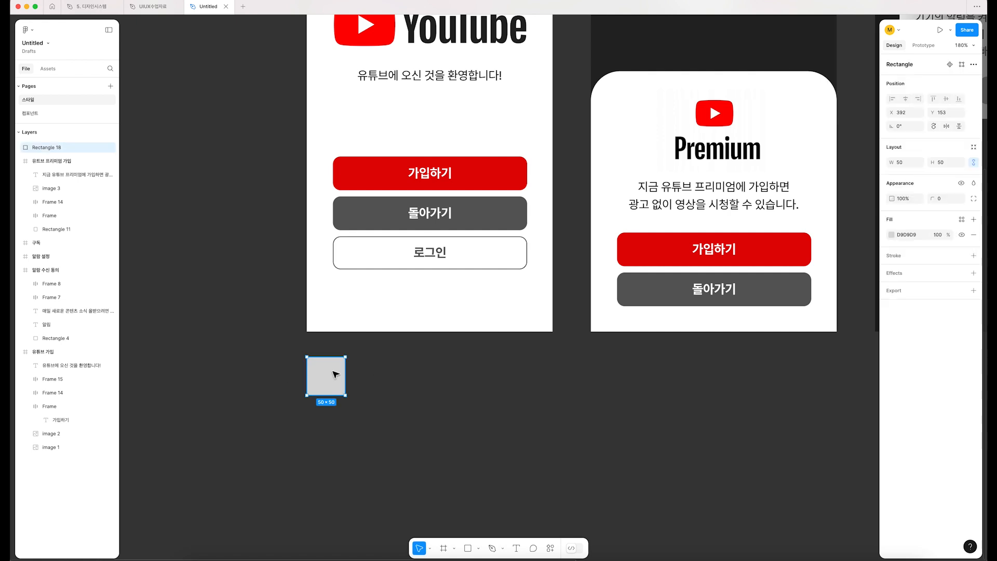
{"action": "key", "text": "i"}
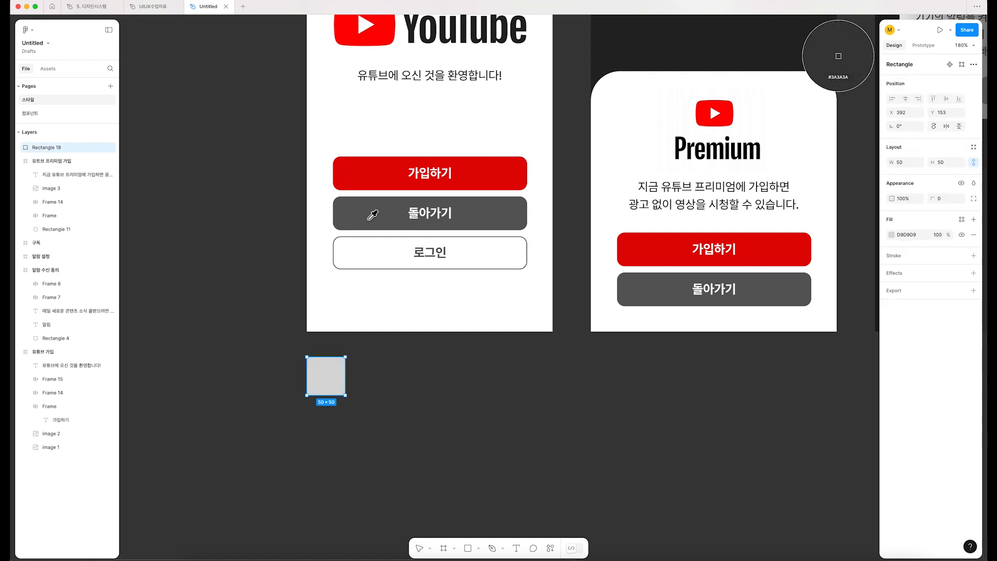
{"action": "left_click", "coordinate": [355, 177]}
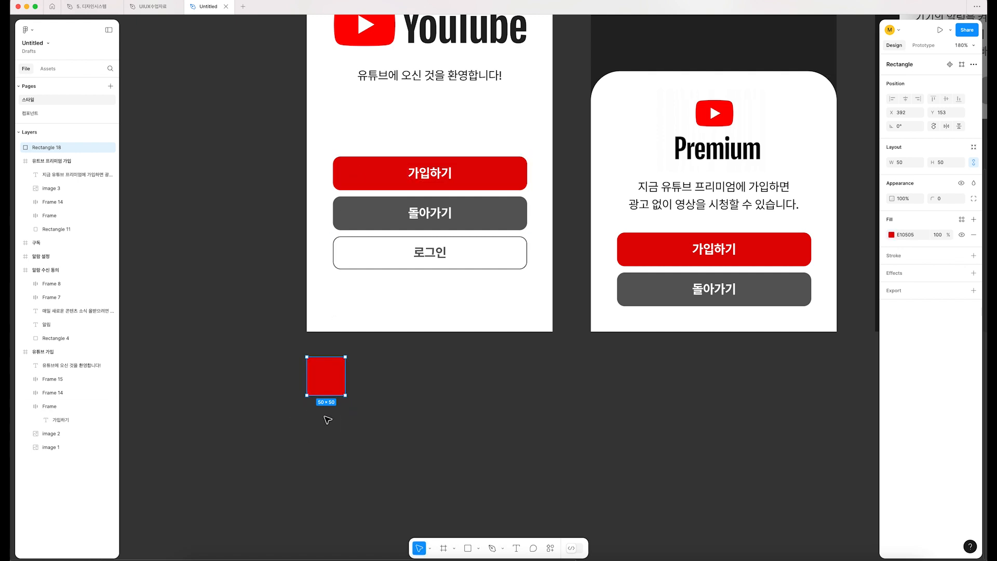
Step: Add the text label "red" and center it below the red square
{"action": "key", "text": "t"}
{"action": "left_click", "coordinate": [304, 411]}
{"action": "type", "text": "red"}
{"action": "key", "text": "Escape"}
{"action": "left_click_drag", "start_coordinate": [316, 419], "coordinate": [332, 419]}
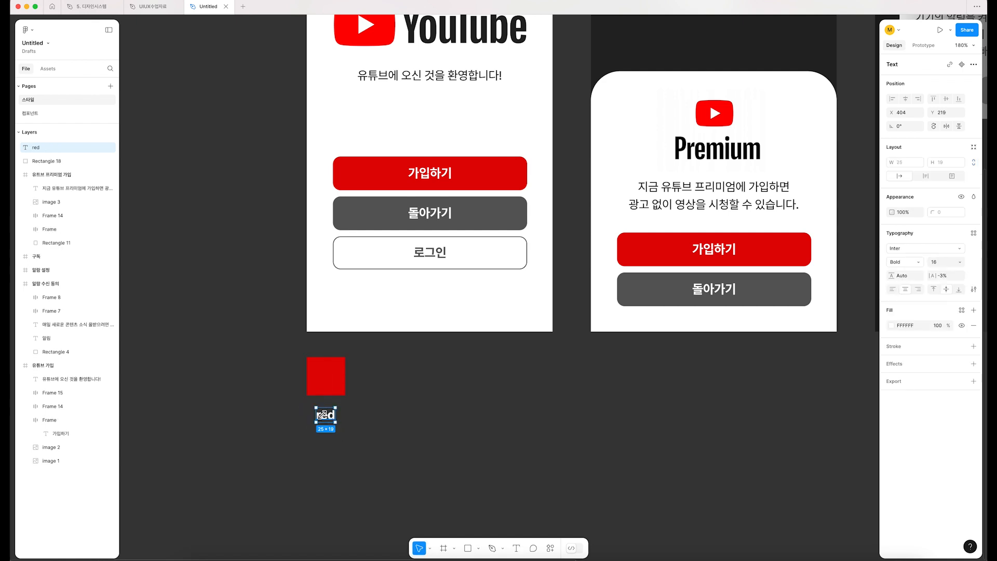
Step: Create a color style named "red" from the red square's fill
{"action": "scroll", "coordinate": [328, 415], "scroll_direction": "right", "scroll_amount": 2}
{"action": "left_click", "coordinate": [296, 394]}
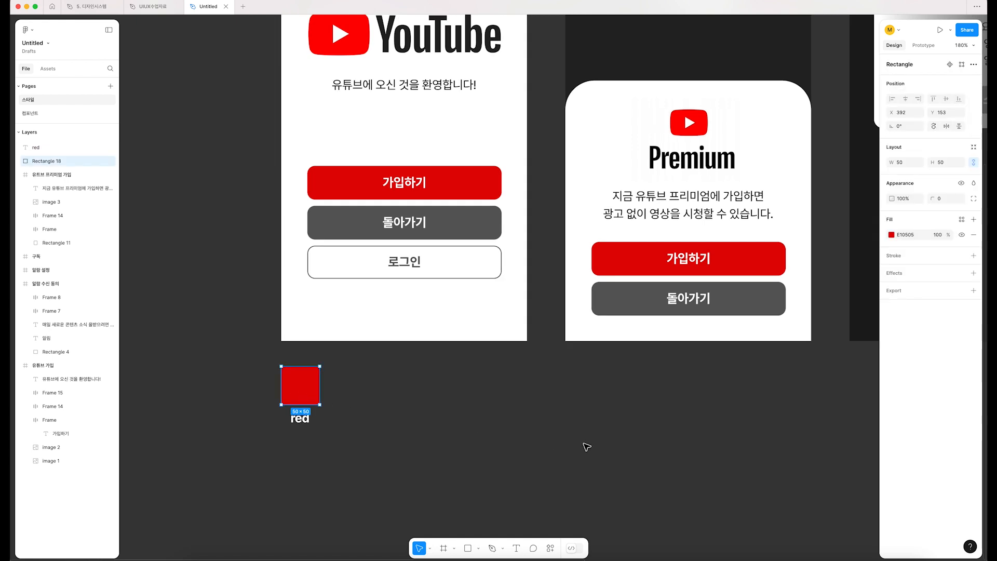
{"action": "left_click", "coordinate": [962, 220]}
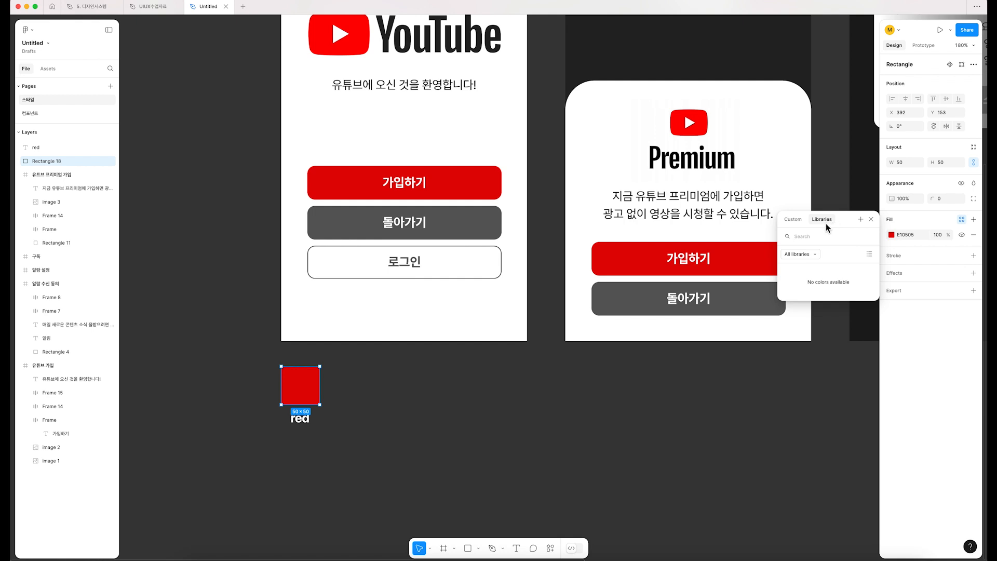
{"action": "left_click", "coordinate": [860, 219]}
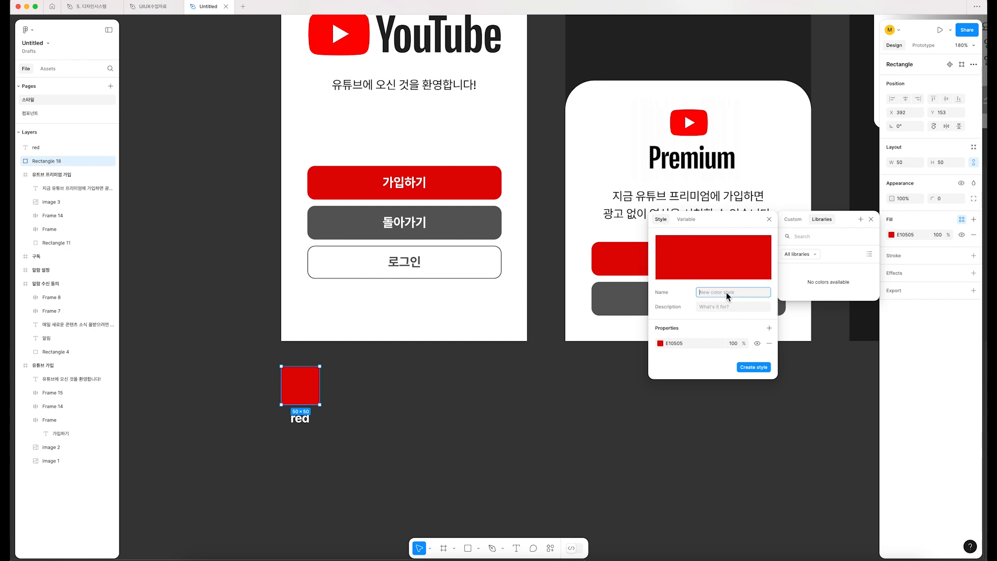
{"action": "type", "text": "red"}
{"action": "left_click_drag", "start_coordinate": [715, 293], "coordinate": [678, 295]}
{"action": "left_click", "coordinate": [755, 369]}
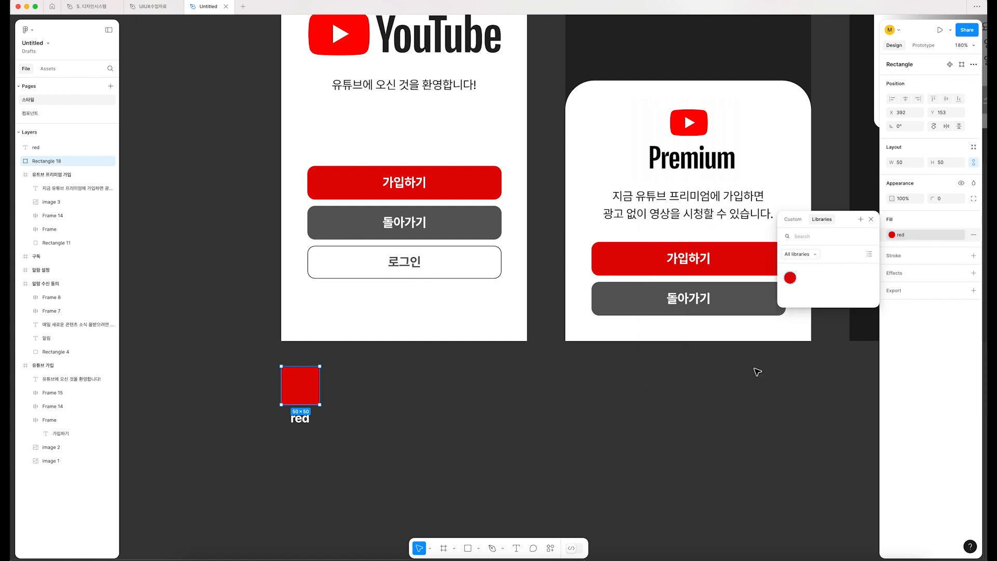
Step: Check the red style in the square's fill, the library colors and the page's local styles
{"action": "left_click", "coordinate": [905, 235]}
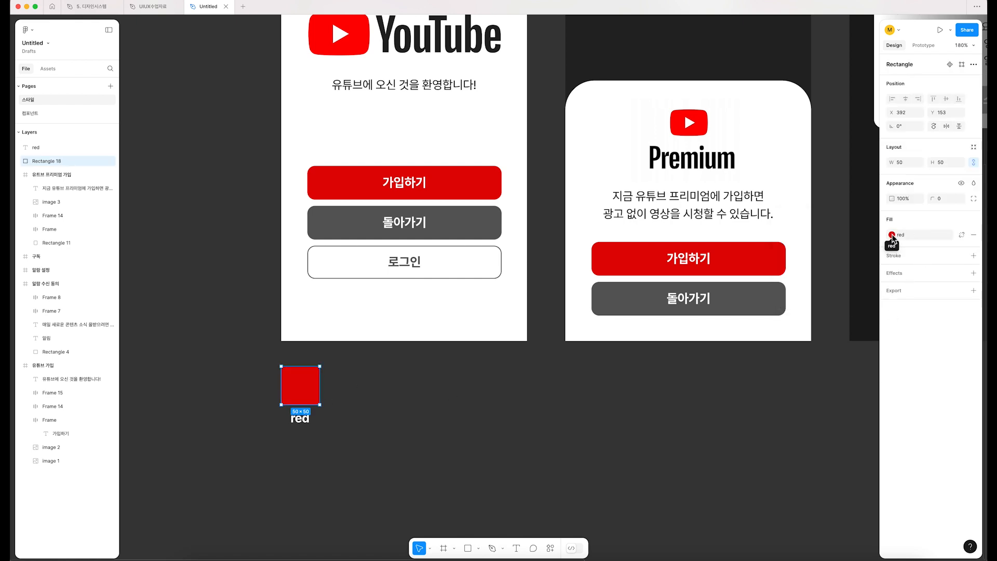
{"action": "left_click", "coordinate": [892, 235]}
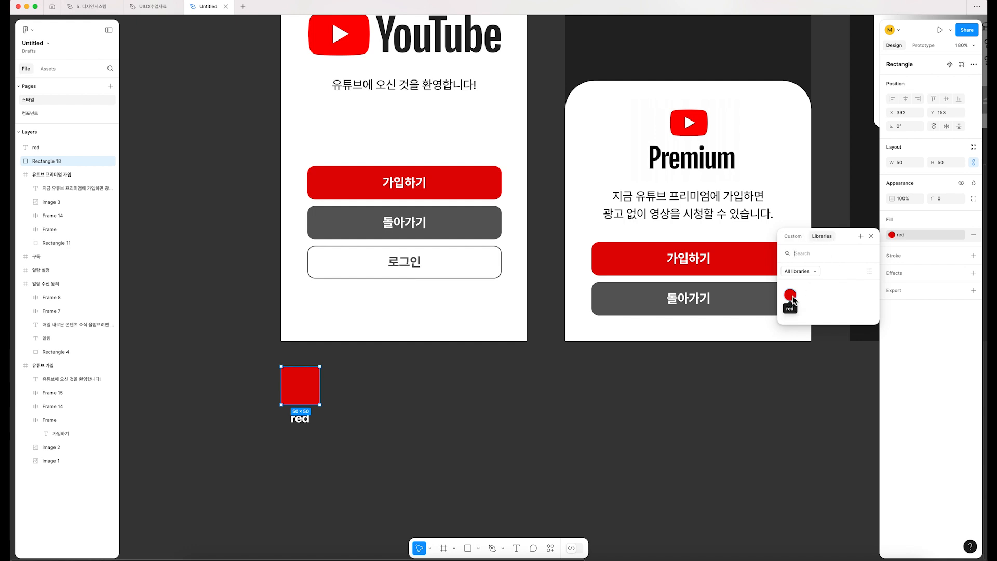
{"action": "left_click", "coordinate": [400, 464]}
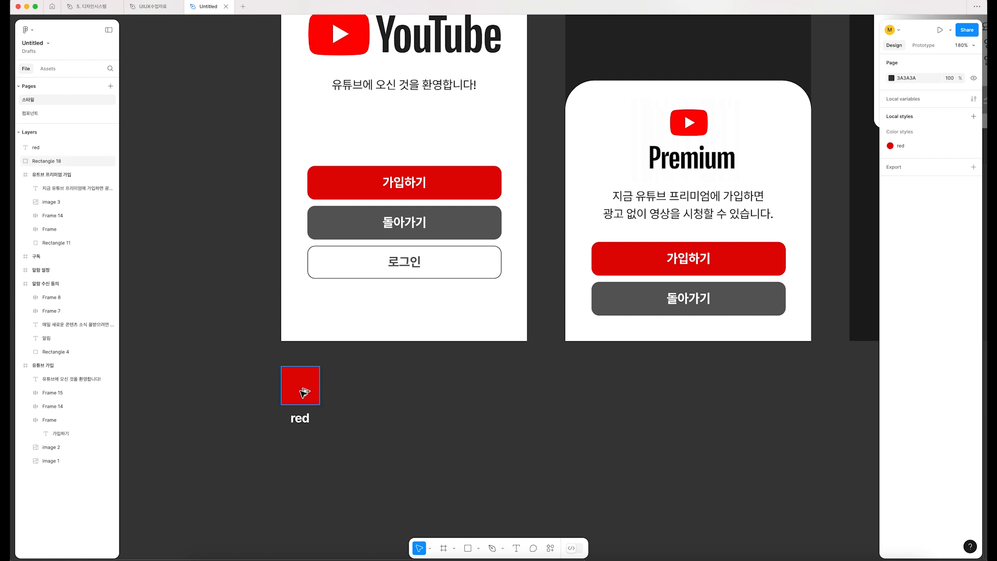
Step: Duplicate the red square and its label to the right, and change the copied label's text to "dark grey"
{"action": "left_click_drag", "start_coordinate": [304, 393], "coordinate": [367, 391]}
{"action": "left_click_drag", "start_coordinate": [304, 422], "coordinate": [369, 422]}
{"action": "double_click", "coordinate": [373, 422]}
{"action": "type", "text": "dark"}
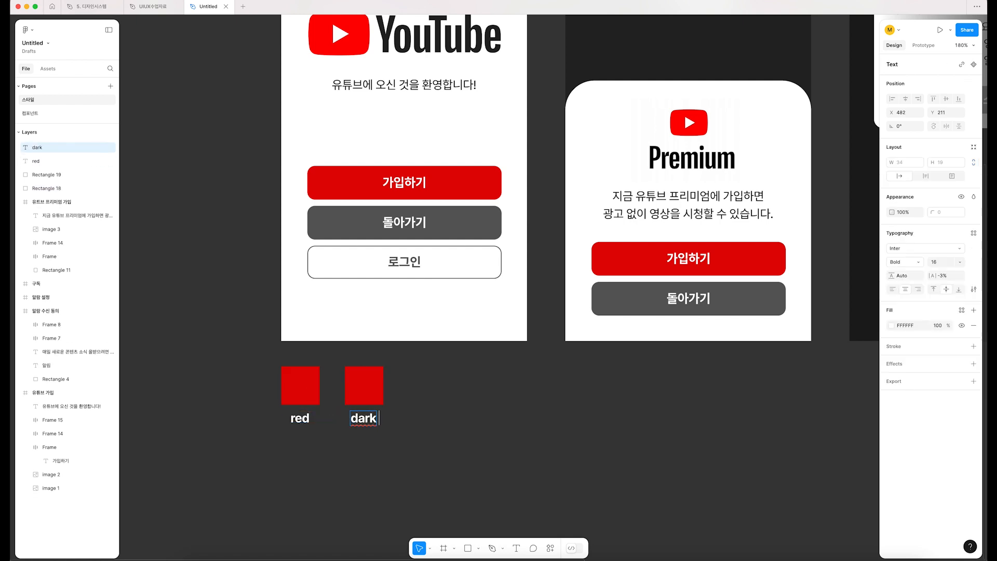
{"action": "type", "text": " grey"}
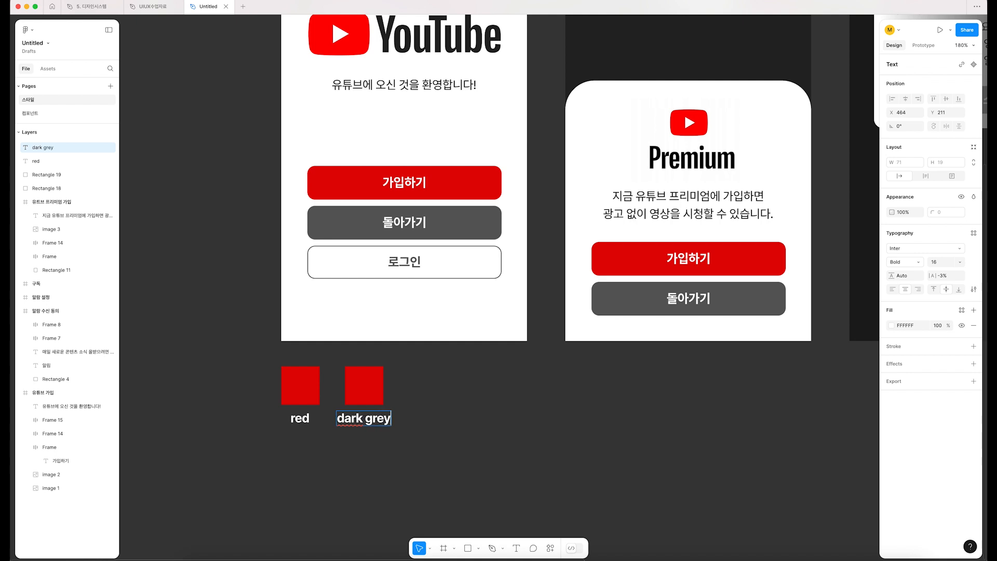
{"action": "key", "text": "Escape"}
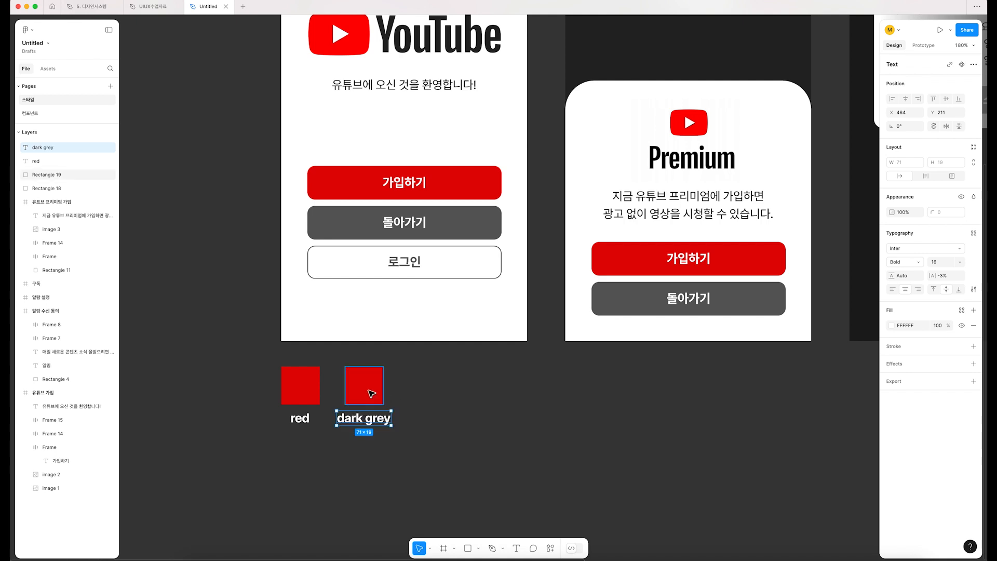
Step: Fill the square above the "dark grey" label with the grey sampled from the 돌아가기 button
{"action": "left_click", "coordinate": [378, 398]}
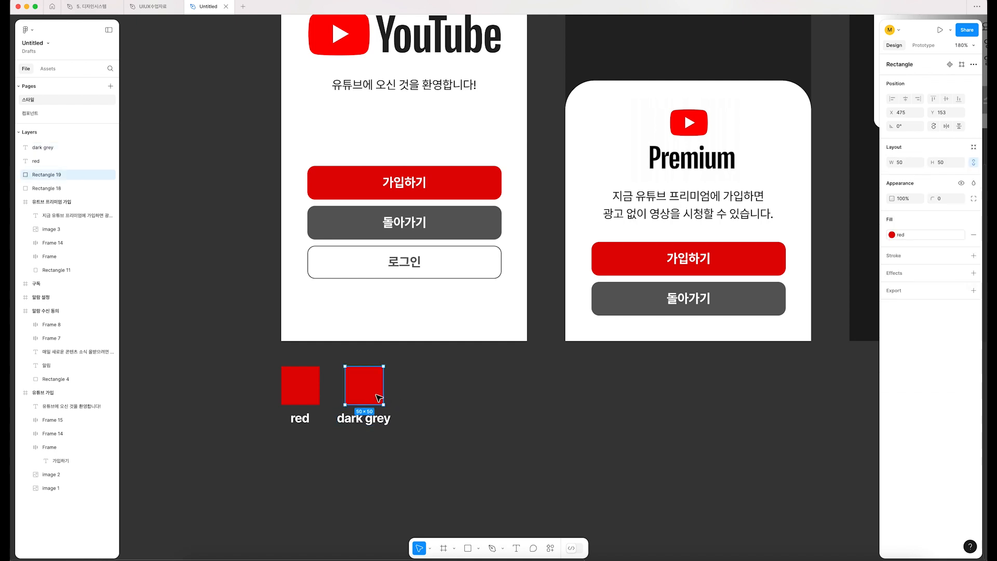
{"action": "key", "text": "i"}
{"action": "left_click", "coordinate": [351, 233]}
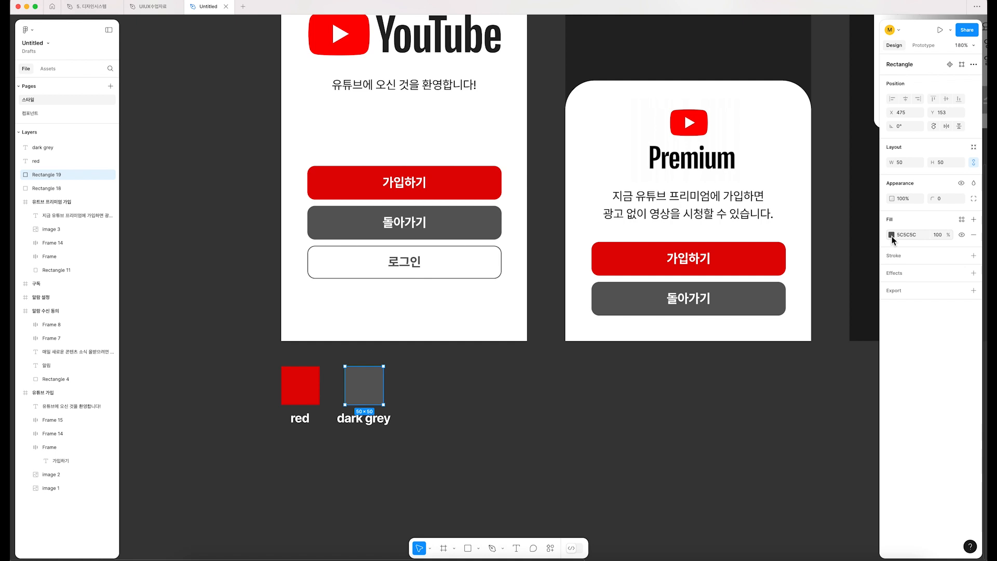
Step: Create a color style named "dark grey" from the second square's fill, adding a short description
{"action": "left_click", "coordinate": [962, 220]}
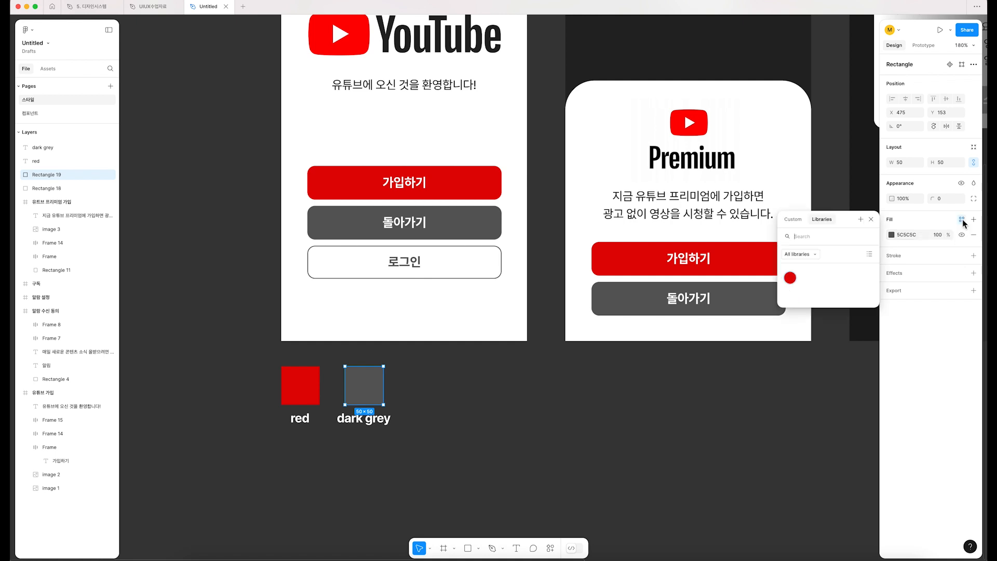
{"action": "left_click", "coordinate": [861, 220]}
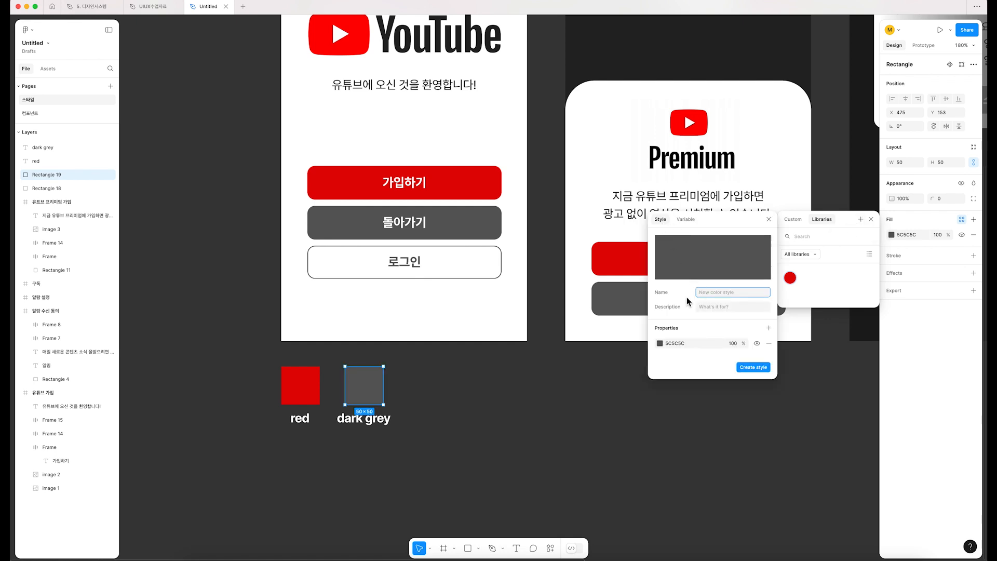
{"action": "type", "text": "dark grey"}
{"action": "left_click", "coordinate": [714, 311]}
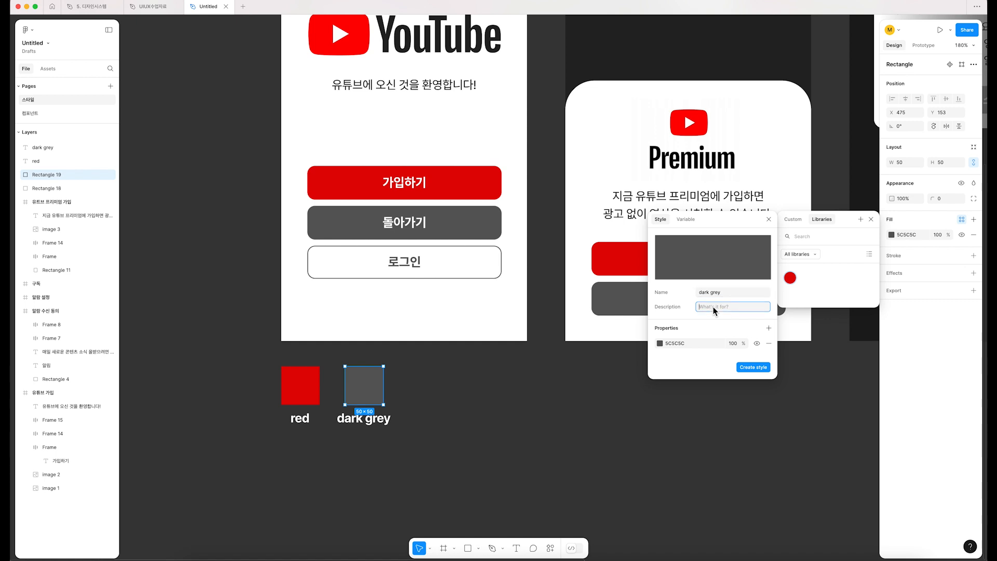
{"action": "type", "text": "벝"}
{"action": "left_click", "coordinate": [751, 367]}
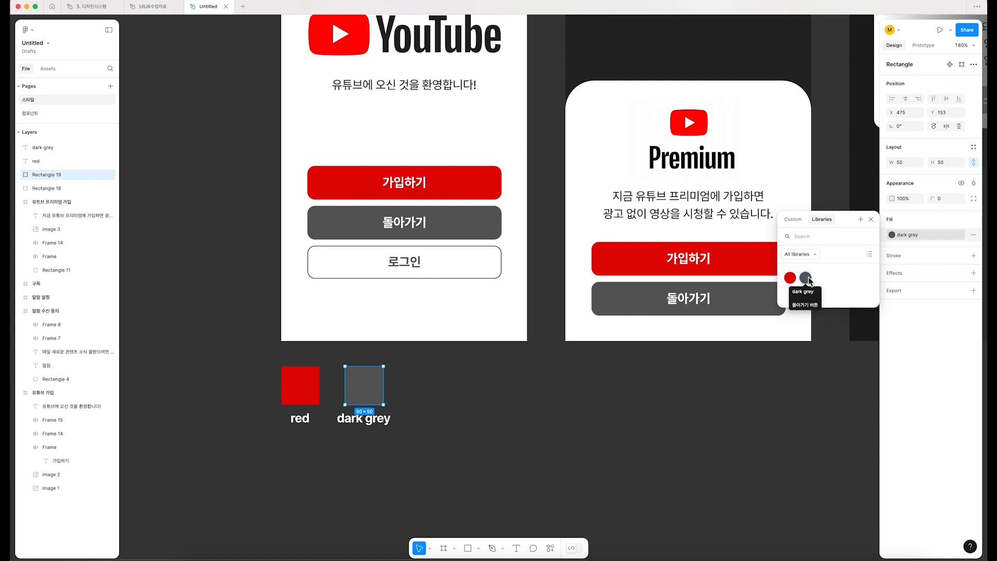
{"action": "left_click", "coordinate": [395, 431]}
Step: Inspect the colors used by the 로그인 button and the 취소 button in the notification popup
{"action": "left_click", "coordinate": [410, 265]}
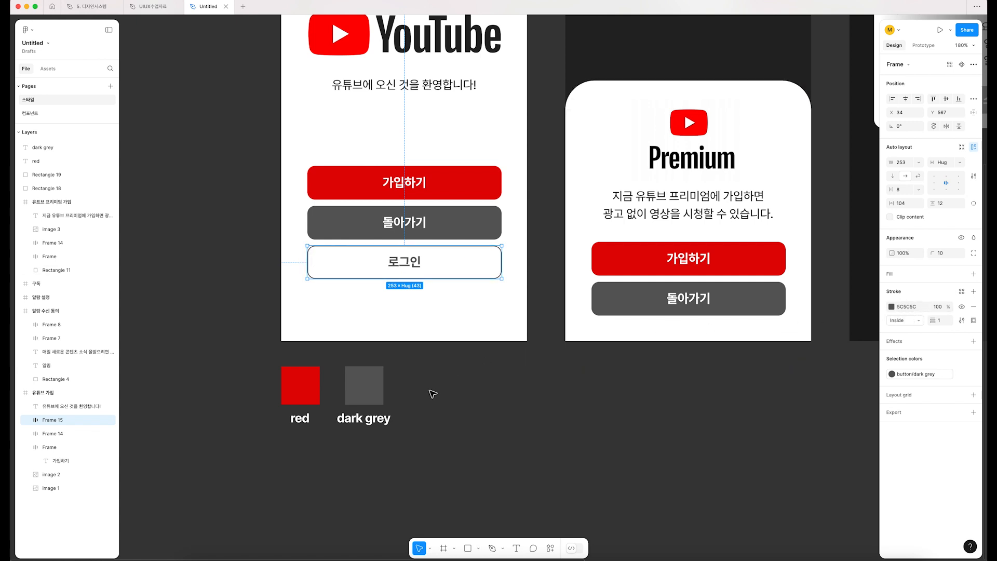
{"action": "scroll", "coordinate": [433, 393], "scroll_direction": "down", "scroll_amount": 1}
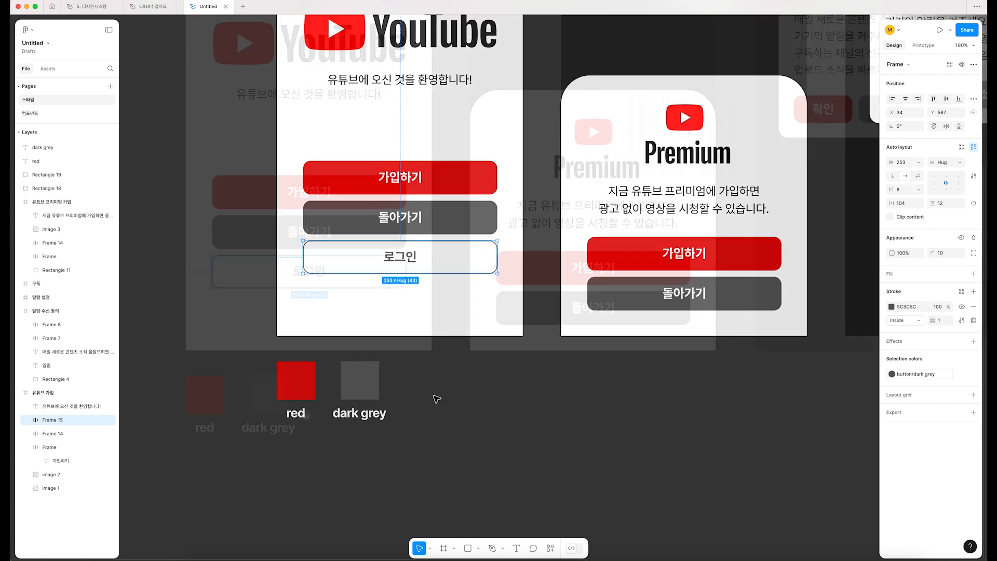
{"action": "scroll", "coordinate": [436, 398], "scroll_direction": "down", "scroll_amount": 5}
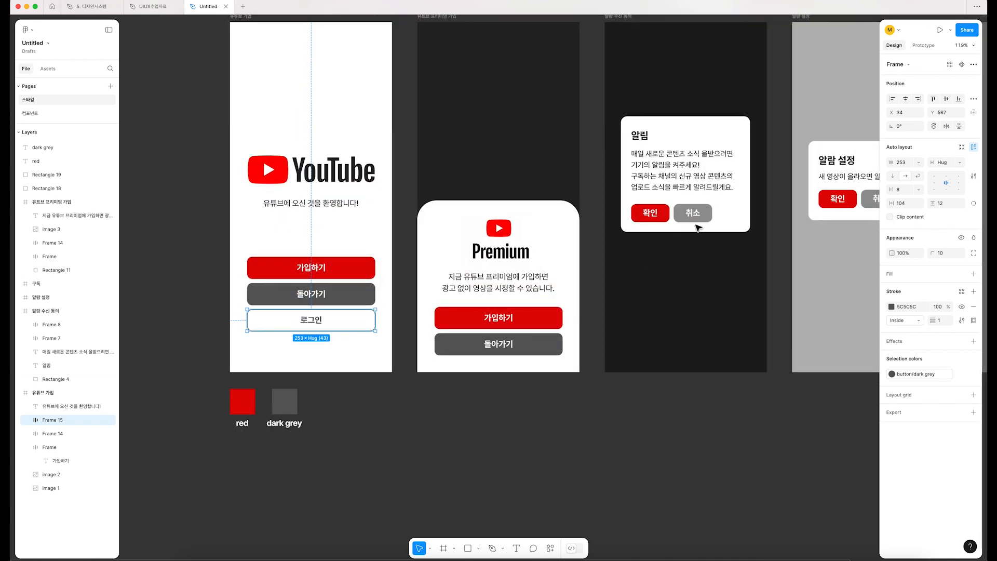
{"action": "left_click", "coordinate": [695, 221]}
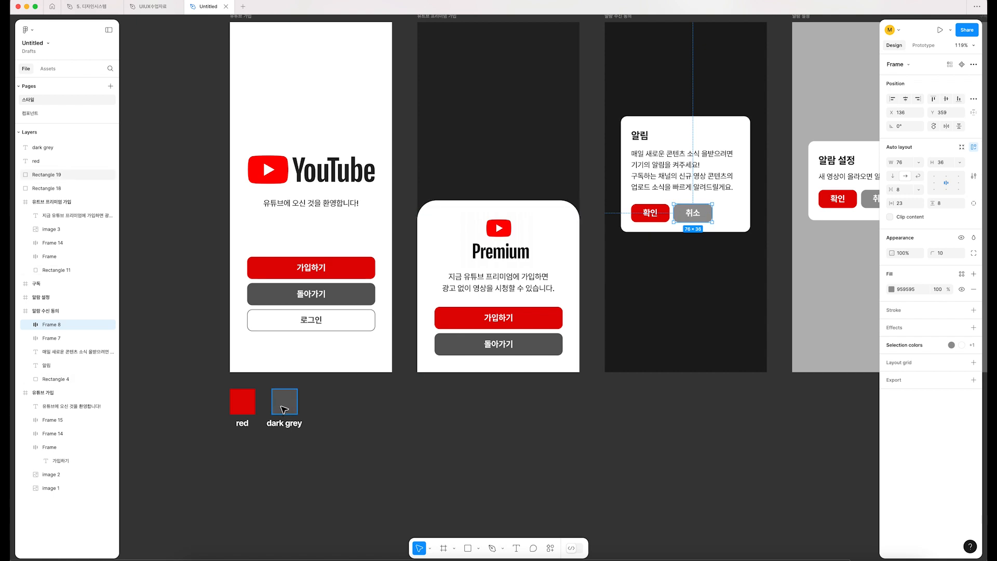
Step: Duplicate the dark grey square with its label to the right and change the copied label's text to "grey"
{"action": "left_click_drag", "start_coordinate": [284, 410], "coordinate": [327, 428], "text": "alt"}
{"action": "double_click", "coordinate": [326, 423]}
{"action": "type", "text": "grey"}
{"action": "key", "text": "Escape"}
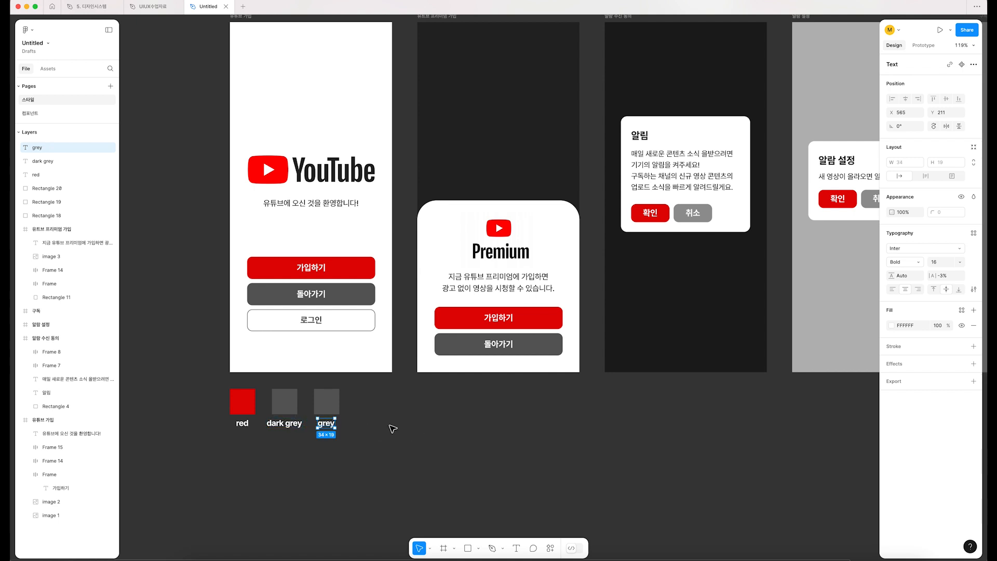
{"action": "key", "text": "Escape"}
Step: Fill the square above the "grey" label with the 959595 grey sampled from the 취소 button
{"action": "left_click", "coordinate": [339, 408]}
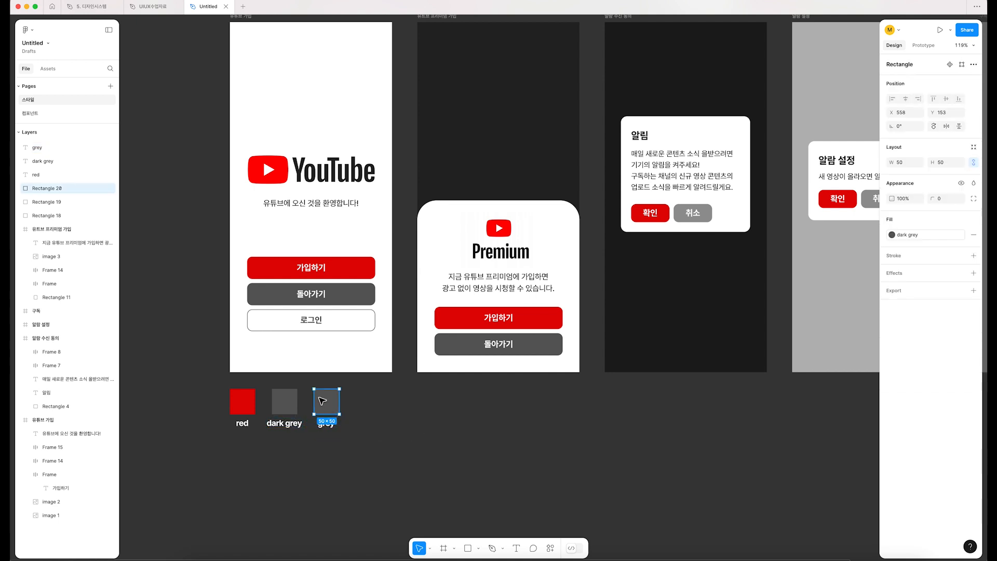
{"action": "key", "text": "i"}
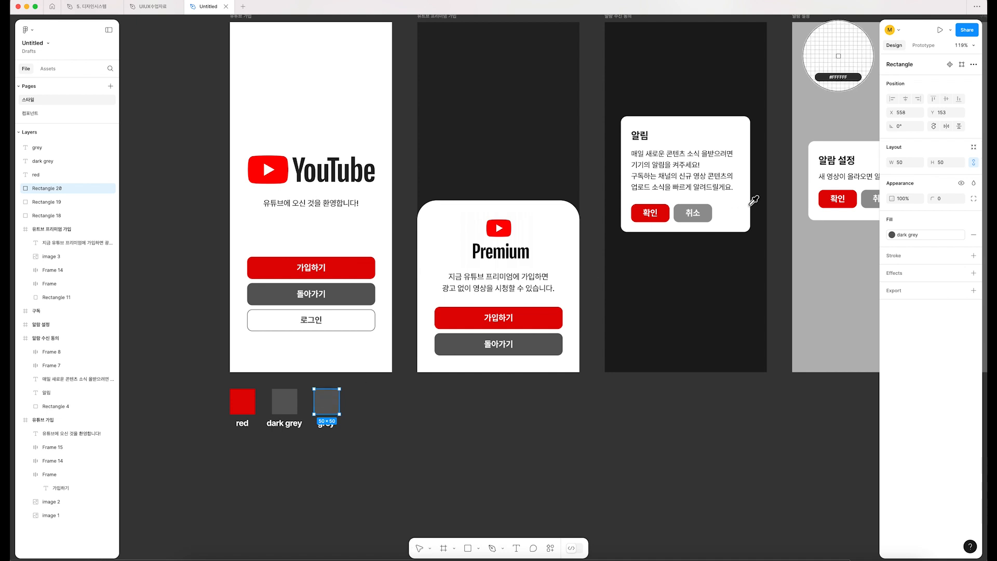
{"action": "left_click", "coordinate": [707, 208]}
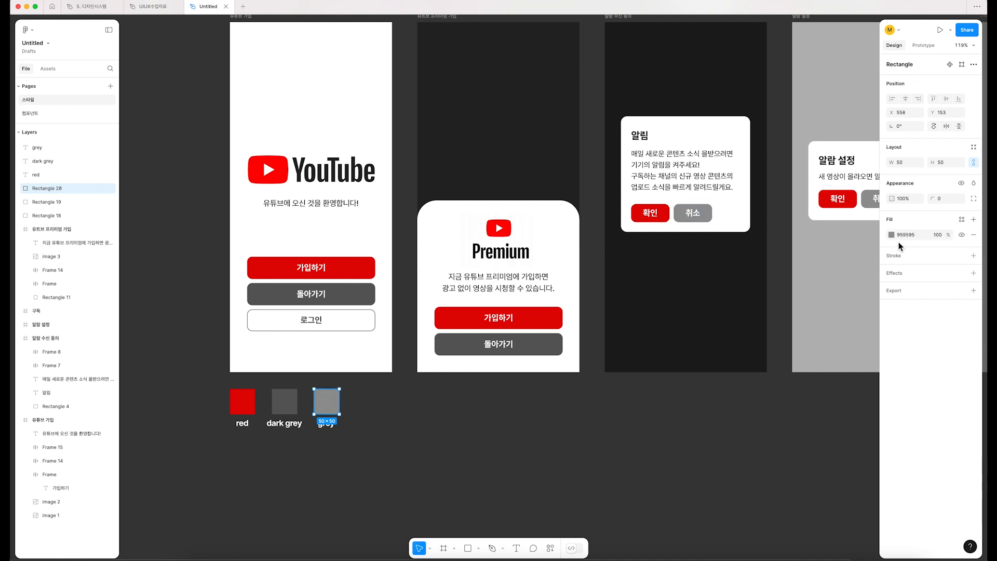
Step: Create a color style named "grey" from the third square's fill
{"action": "left_click", "coordinate": [961, 220]}
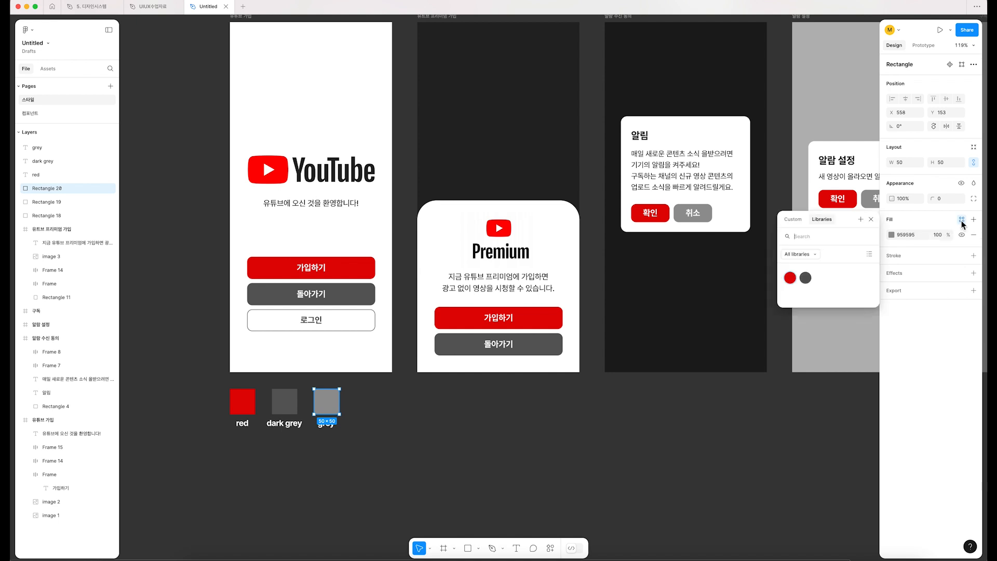
{"action": "left_click", "coordinate": [860, 220]}
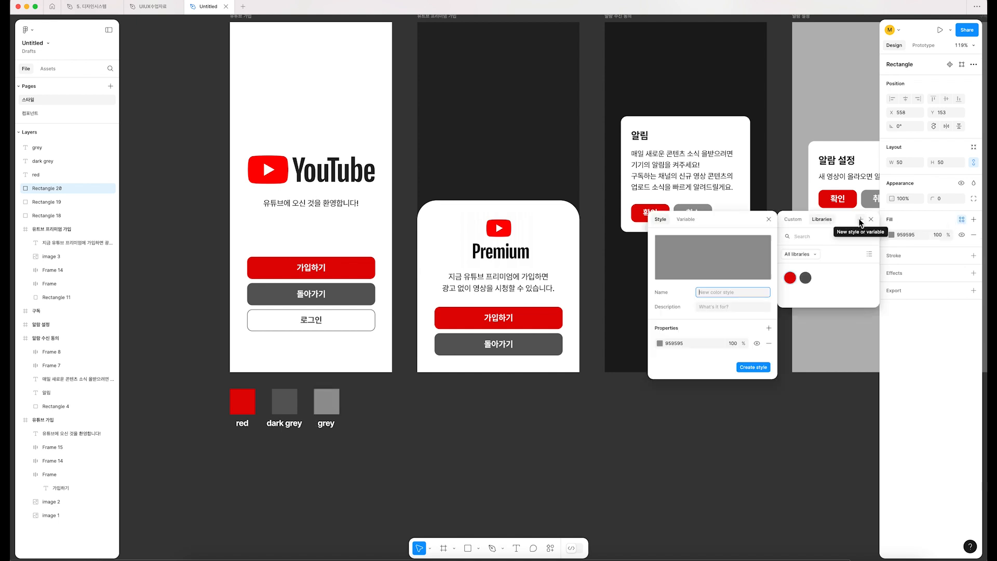
{"action": "type", "text": "ㄹ"}
{"action": "key", "text": "BackSpace"}
{"action": "type", "text": "gr"}
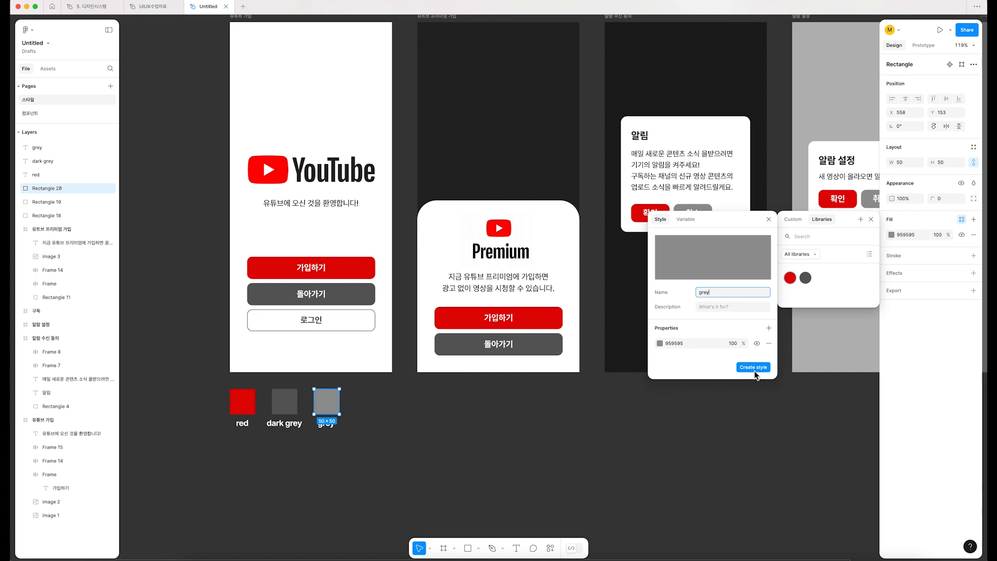
{"action": "type", "text": "ey"}
{"action": "left_click", "coordinate": [754, 367]}
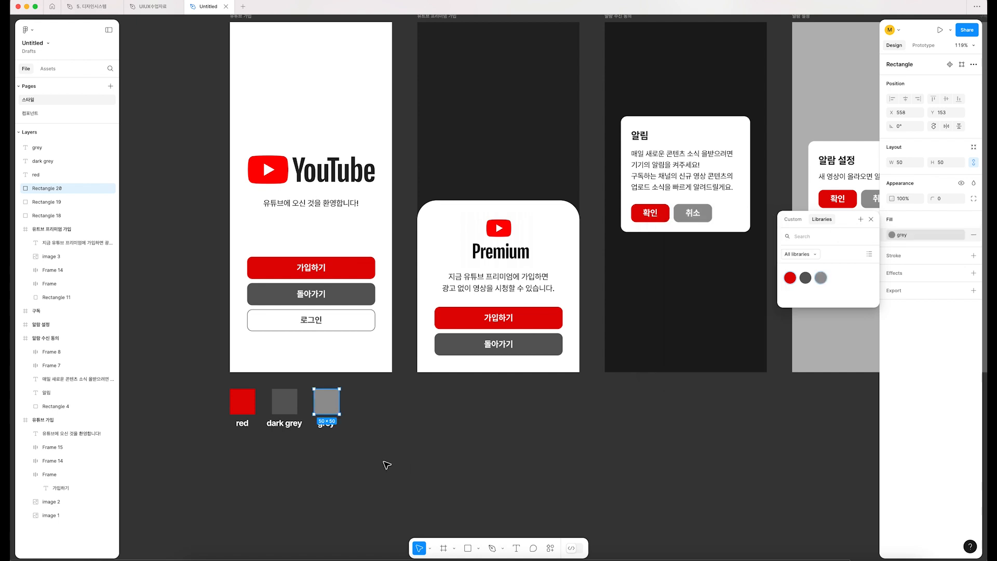
{"action": "left_click", "coordinate": [407, 461]}
Step: Duplicate the dark grey and grey squares with their labels to the right of the existing swatches
{"action": "left_click_drag", "start_coordinate": [407, 461], "coordinate": [352, 471]}
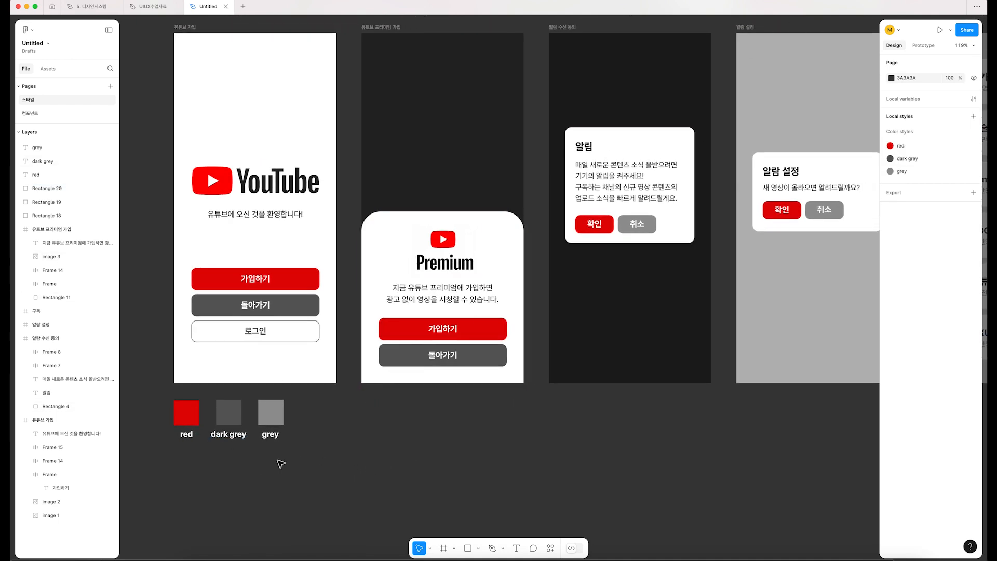
{"action": "left_click_drag", "start_coordinate": [162, 455], "coordinate": [342, 385]}
{"action": "left_click", "coordinate": [335, 431]}
{"action": "left_click_drag", "start_coordinate": [301, 467], "coordinate": [323, 416]}
Step: Replace the copied dark grey square's style with a custom black fill, 000000
{"action": "left_click", "coordinate": [323, 415]}
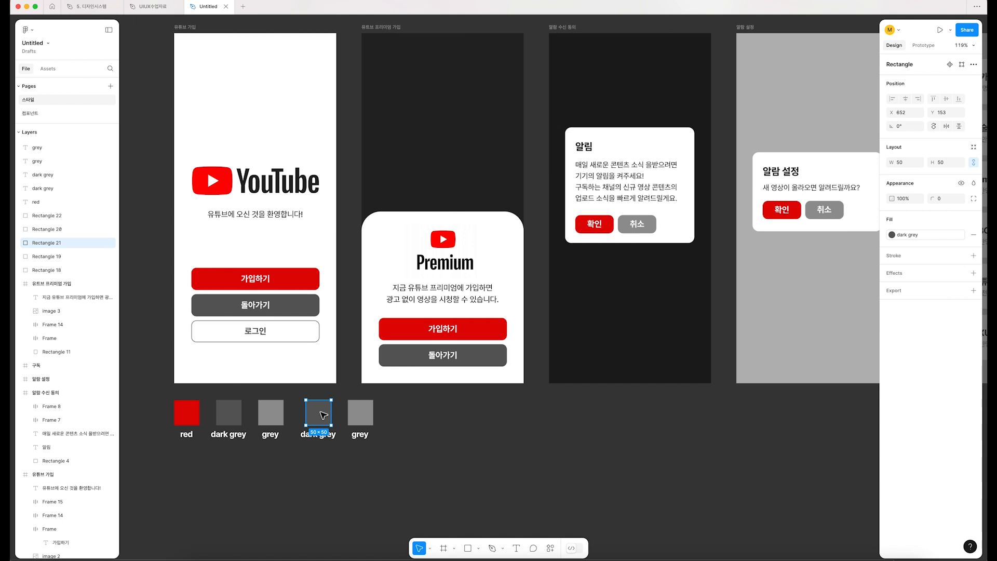
{"action": "left_click", "coordinate": [893, 235]}
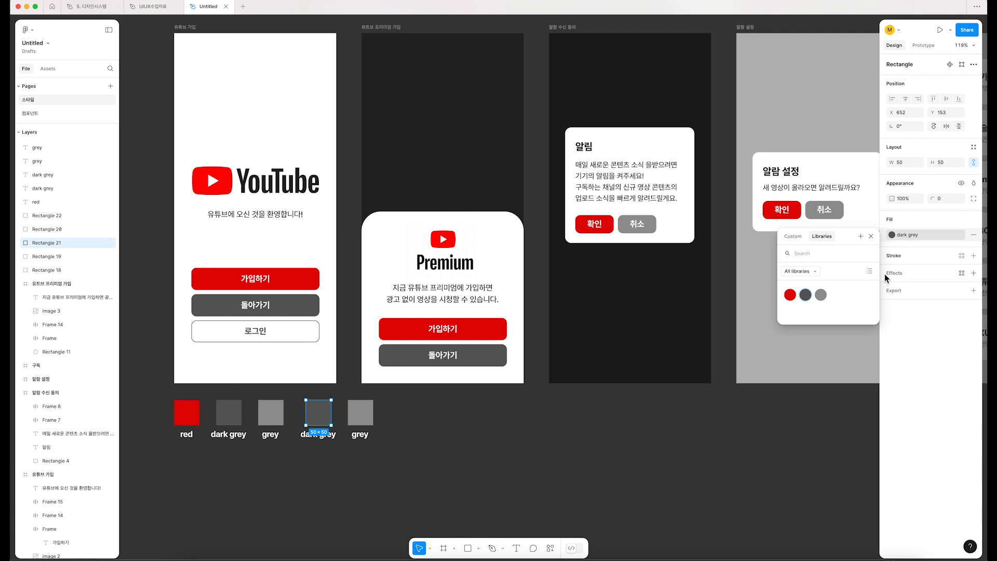
{"action": "left_click", "coordinate": [793, 236]}
{"action": "left_click_drag", "start_coordinate": [811, 318], "coordinate": [740, 397]}
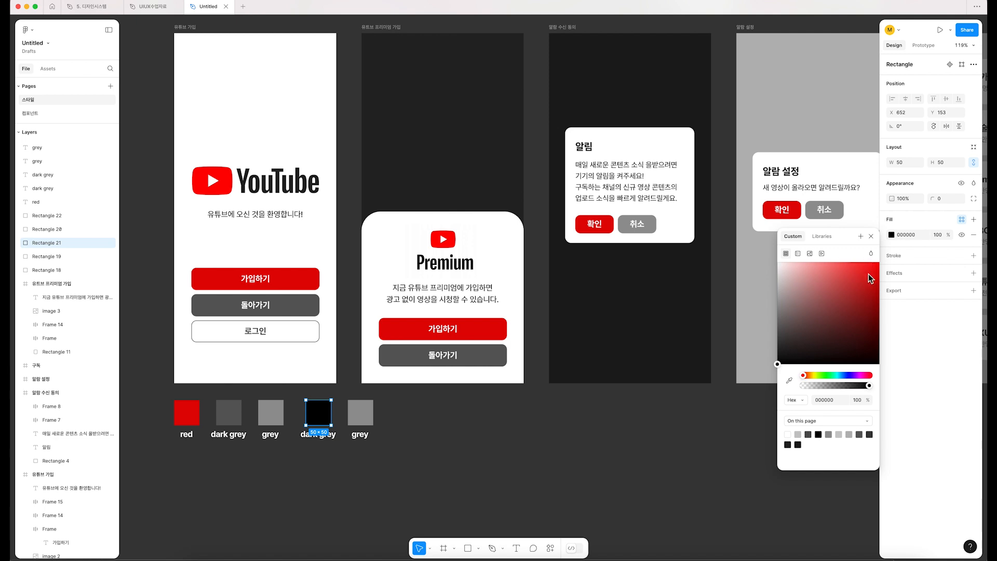
Step: Change the label under the black square to "black"
{"action": "double_click", "coordinate": [318, 434]}
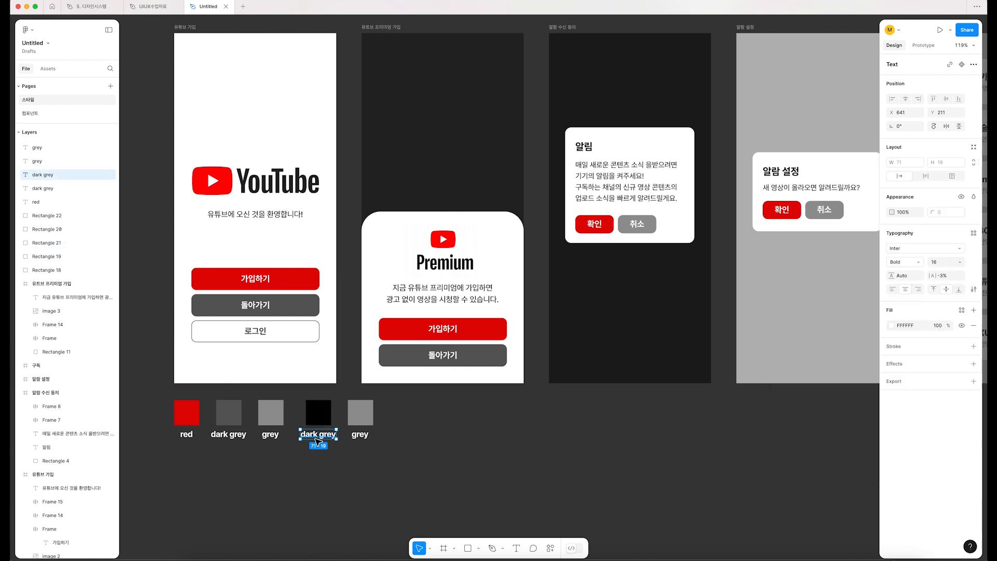
{"action": "type", "text": "d"}
{"action": "key", "text": "BackSpace"}
{"action": "type", "text": "black"}
Step: Replace the copied grey square's style with a custom white fill, FFFFFF
{"action": "left_click", "coordinate": [368, 413]}
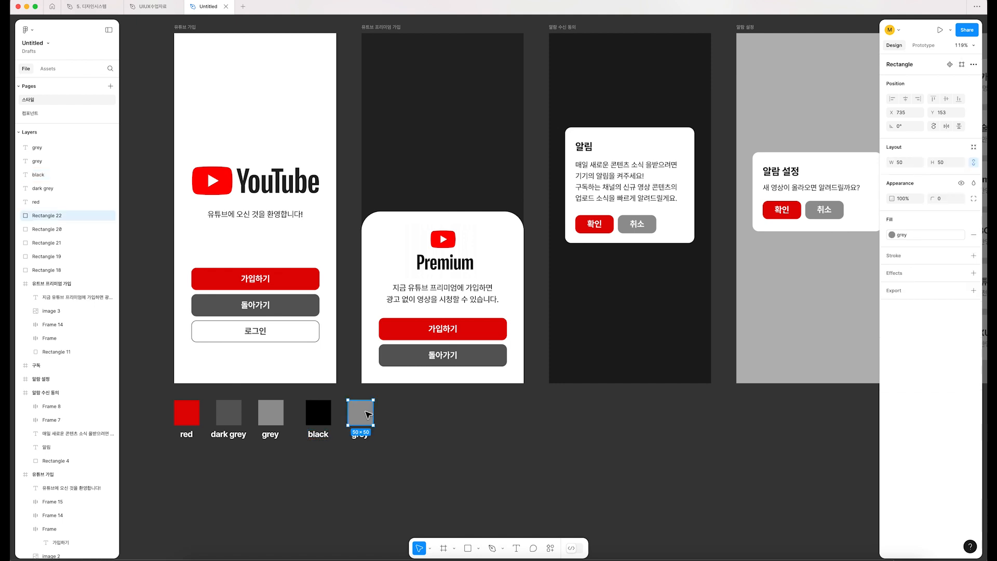
{"action": "left_click", "coordinate": [892, 234]}
{"action": "left_click", "coordinate": [793, 237]}
{"action": "left_click_drag", "start_coordinate": [815, 298], "coordinate": [708, 199]}
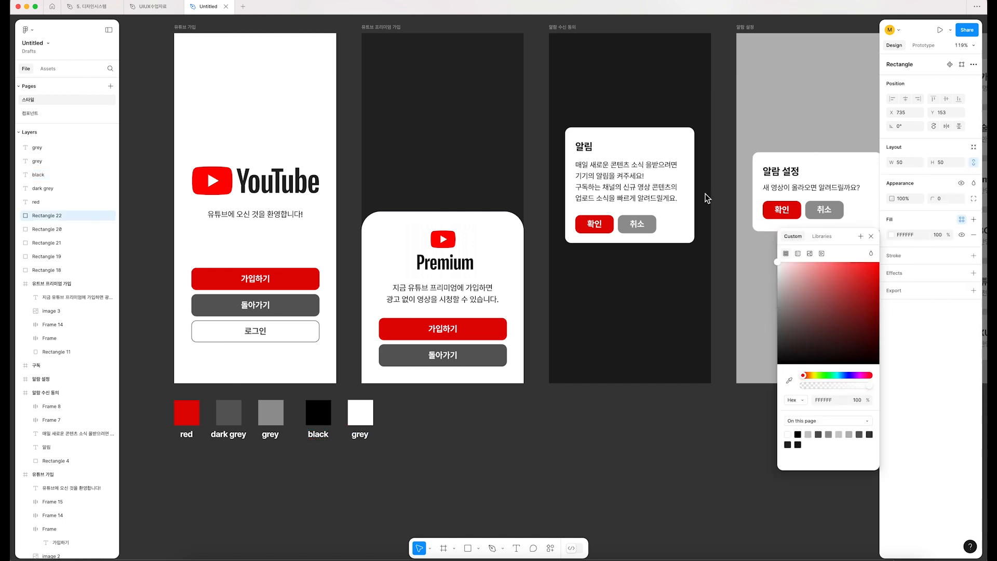
Step: Change the label under the white square to "white"
{"action": "left_click", "coordinate": [453, 421]}
{"action": "double_click", "coordinate": [360, 434]}
{"action": "type", "text": "white"}
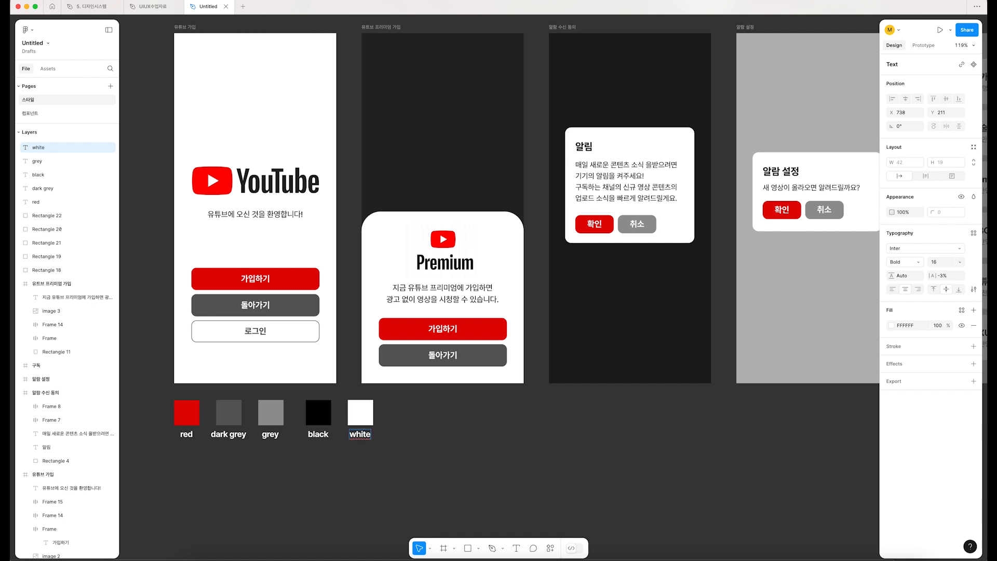
{"action": "left_click", "coordinate": [441, 473]}
Step: Create a color style named "black" from the black square's fill
{"action": "scroll", "coordinate": [423, 472], "scroll_direction": "left", "scroll_amount": 3}
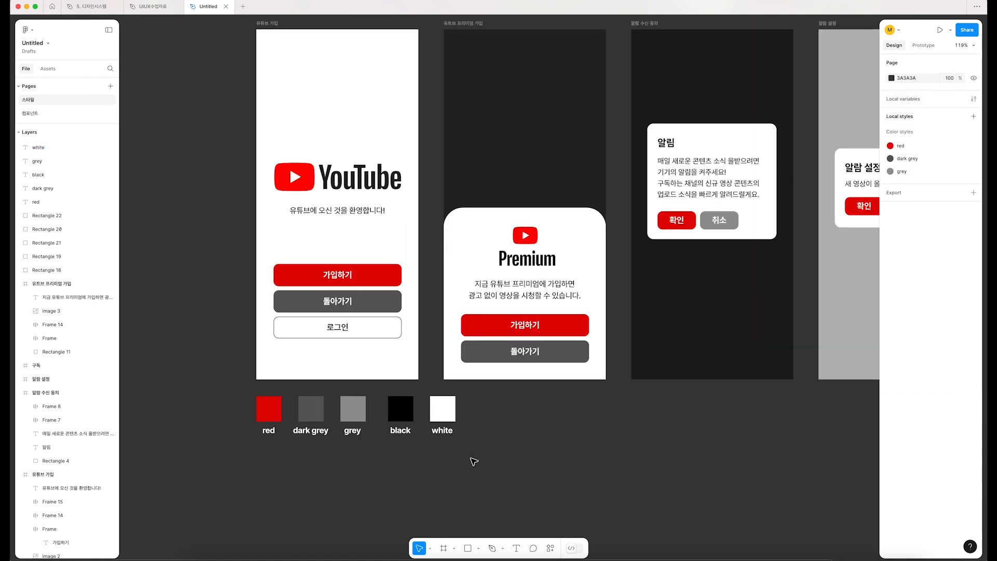
{"action": "left_click", "coordinate": [408, 415]}
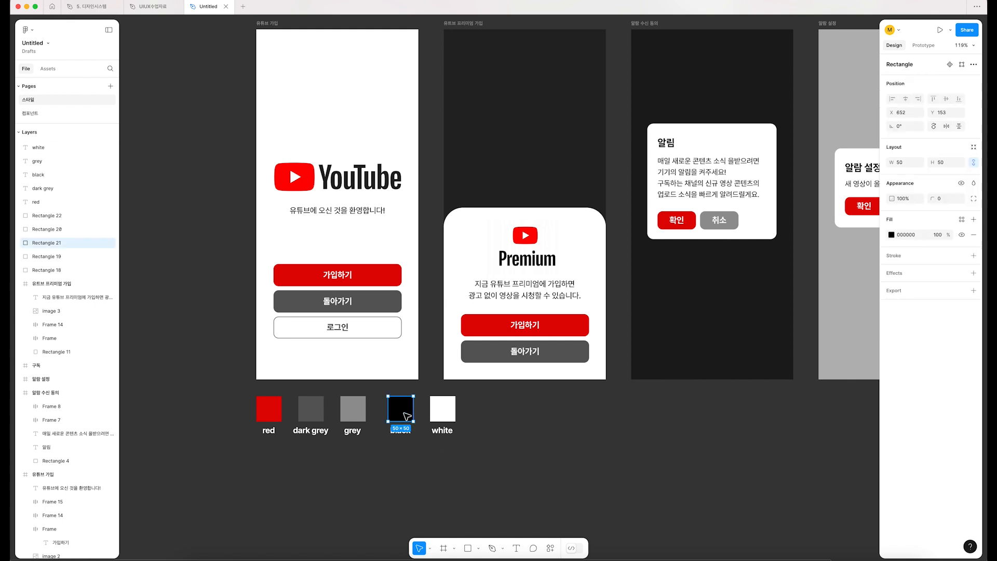
{"action": "left_click", "coordinate": [961, 219]}
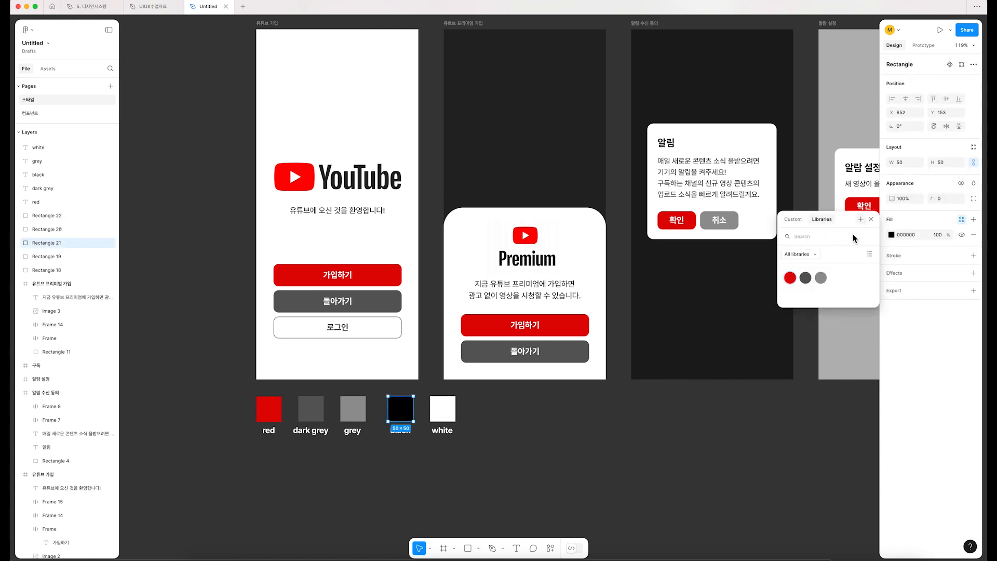
{"action": "left_click", "coordinate": [860, 219]}
{"action": "type", "text": "black"}
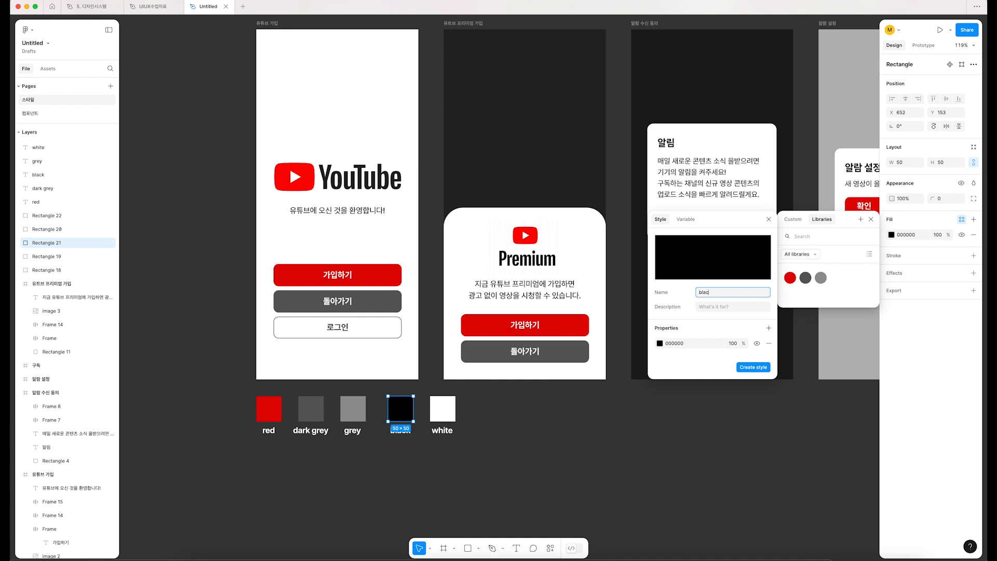
{"action": "key", "text": "Return"}
{"action": "left_click", "coordinate": [492, 448]}
Step: Create a color style named "white" from the white square's fill
{"action": "left_click", "coordinate": [444, 412]}
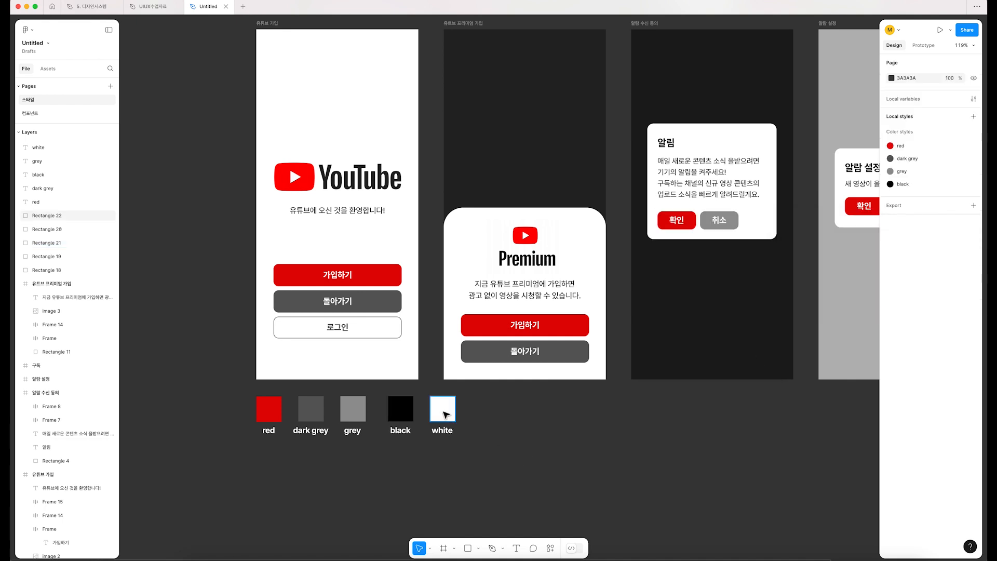
{"action": "left_click", "coordinate": [962, 219]}
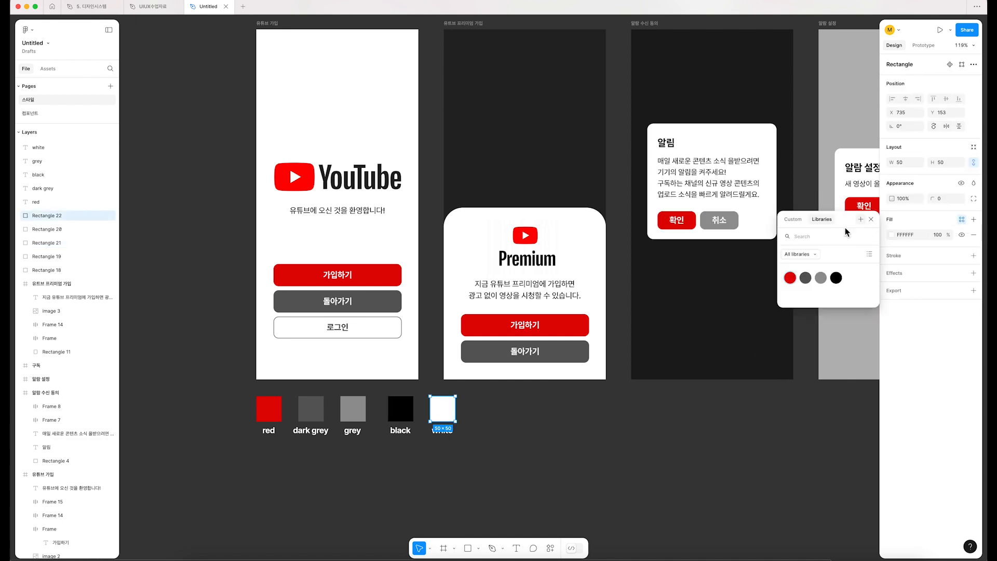
{"action": "left_click", "coordinate": [861, 219]}
{"action": "type", "text": "white"}
{"action": "left_click", "coordinate": [753, 367]}
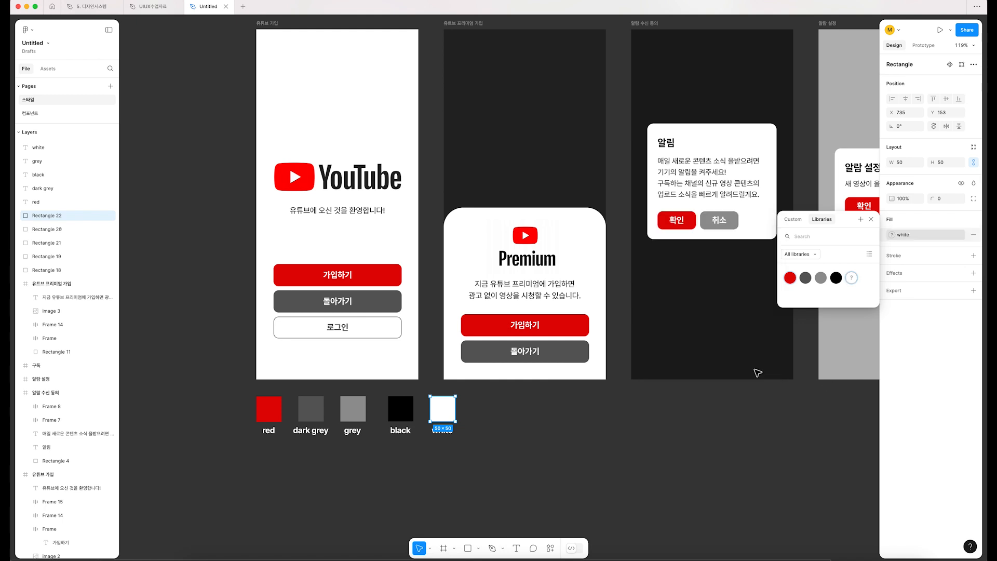
{"action": "left_click", "coordinate": [649, 418]}
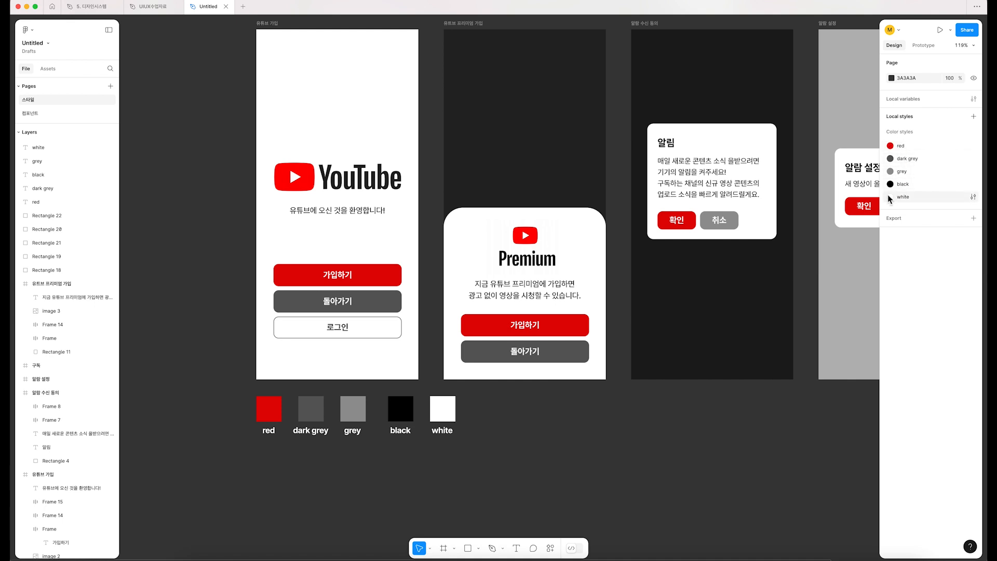
{"action": "left_click", "coordinate": [45, 108]}
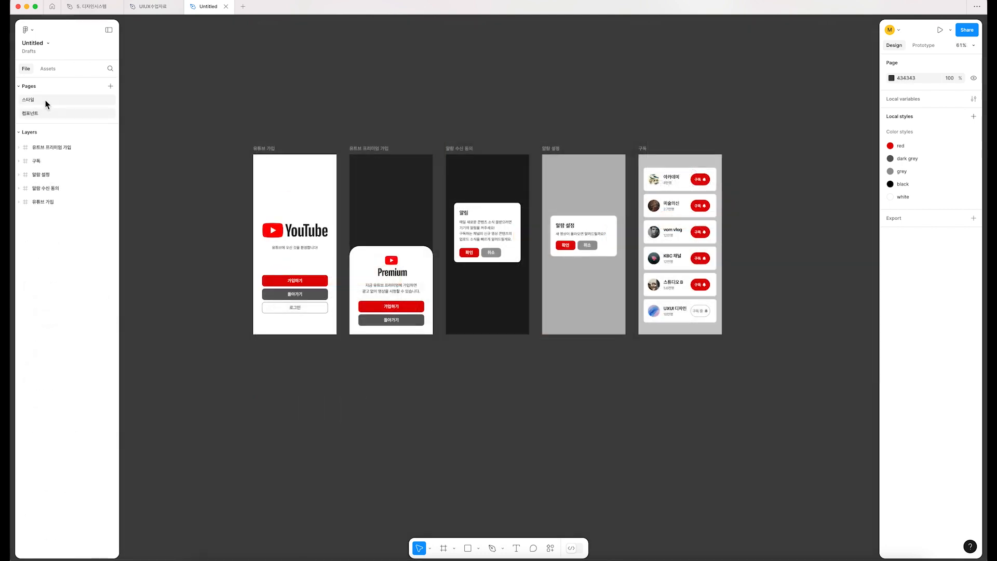
{"action": "left_click", "coordinate": [45, 101]}
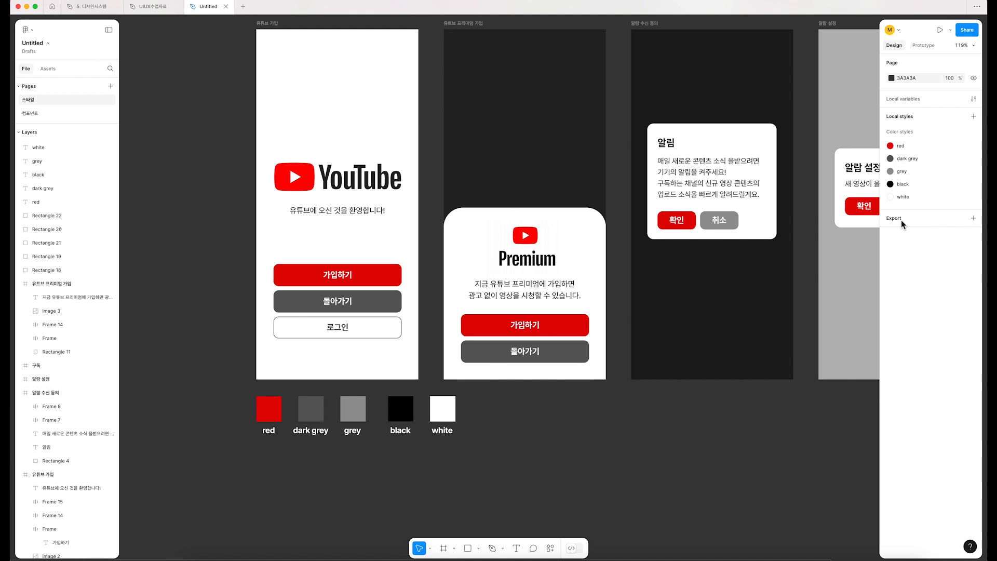
Step: Check the local color styles on the 컴포넌트 page, return to the 스타일 page and look over the swatch row
{"action": "left_click", "coordinate": [31, 118]}
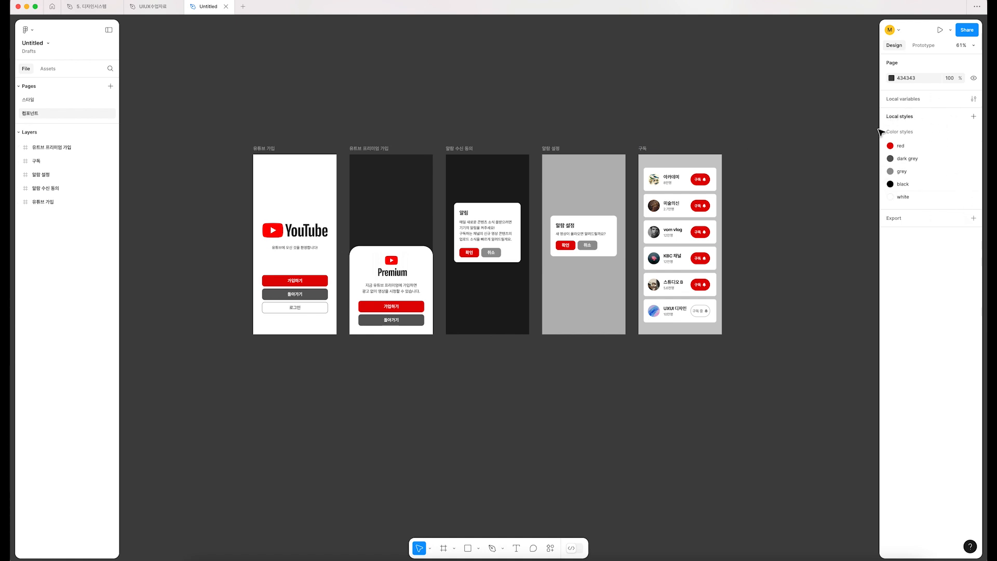
{"action": "left_click", "coordinate": [80, 101]}
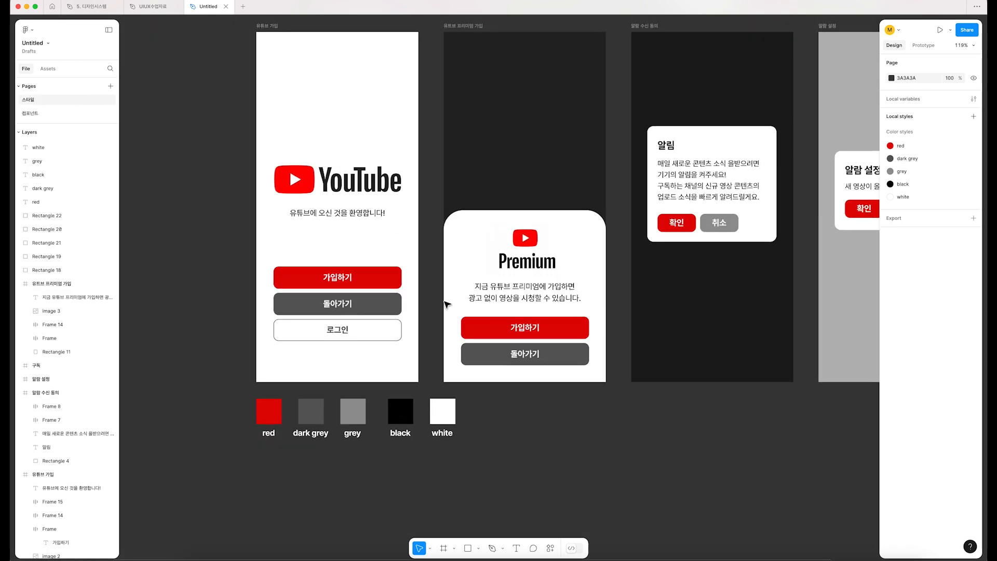
{"action": "left_click_drag", "start_coordinate": [512, 469], "coordinate": [213, 398]}
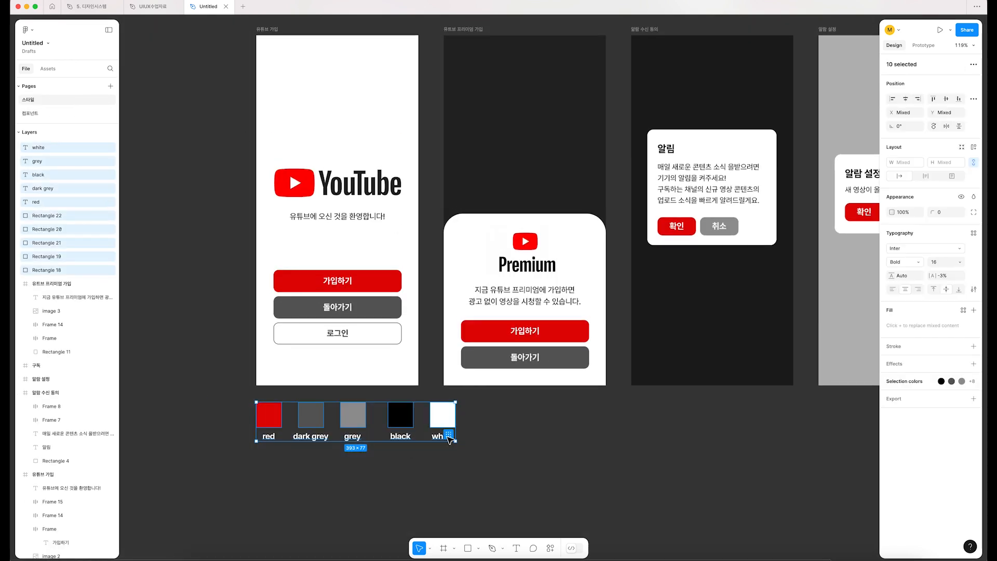
{"action": "left_click", "coordinate": [545, 449]}
{"action": "scroll", "coordinate": [549, 449], "scroll_direction": "left", "scroll_amount": 1}
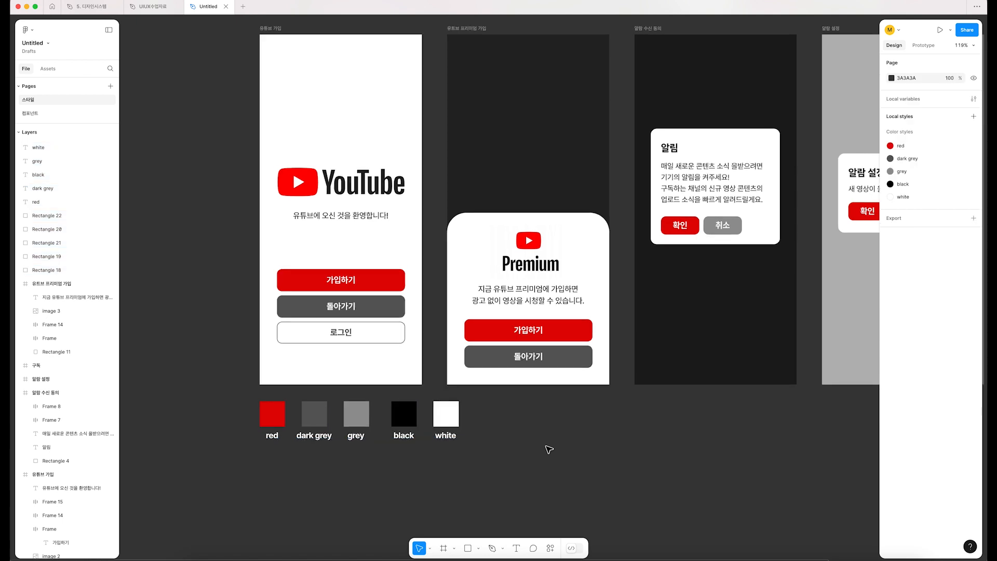
{"action": "left_click", "coordinate": [381, 286]}
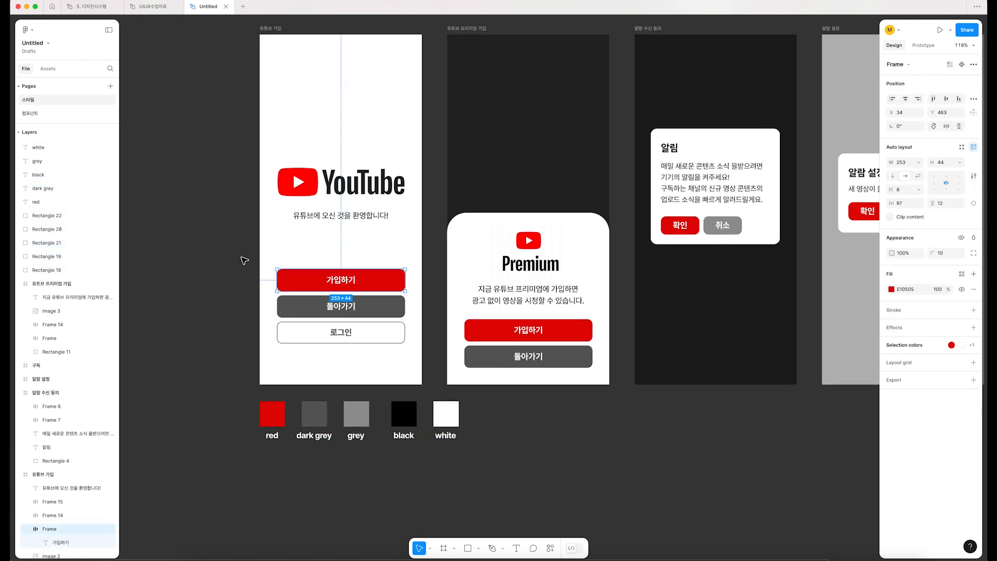
{"action": "left_click", "coordinate": [891, 289]}
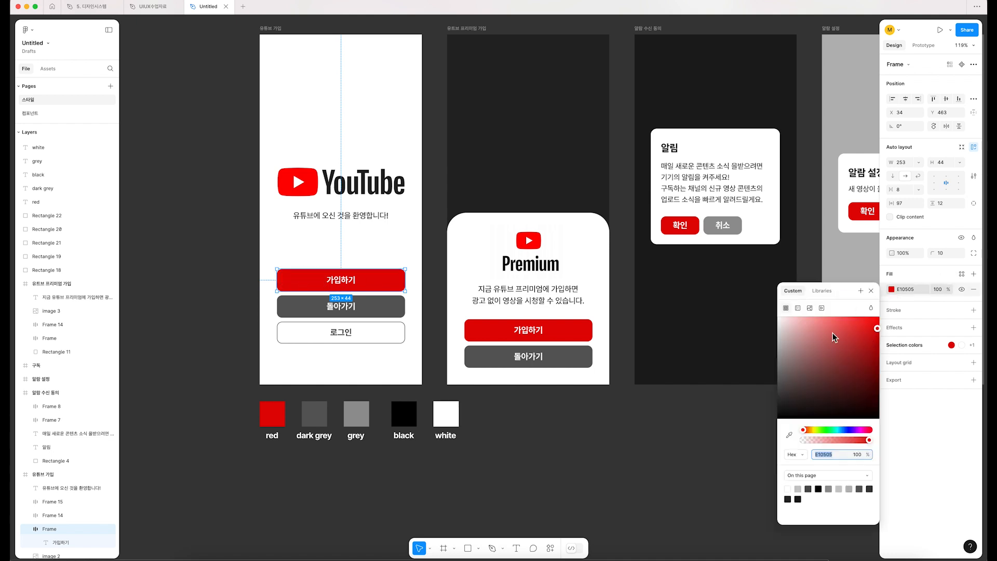
{"action": "left_click", "coordinate": [621, 427]}
{"action": "left_click", "coordinate": [394, 287]}
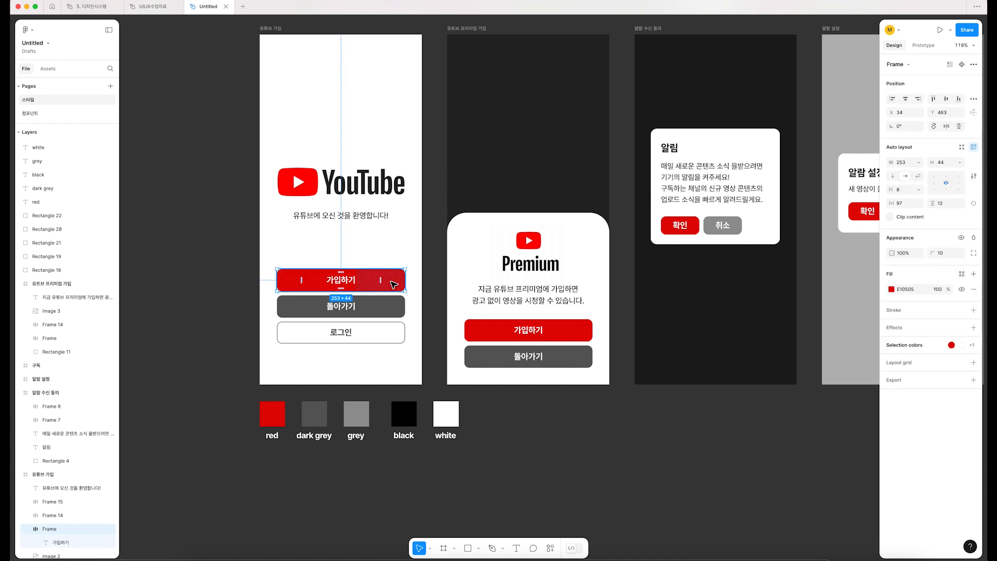
{"action": "left_click_drag", "start_coordinate": [235, 394], "coordinate": [544, 467]}
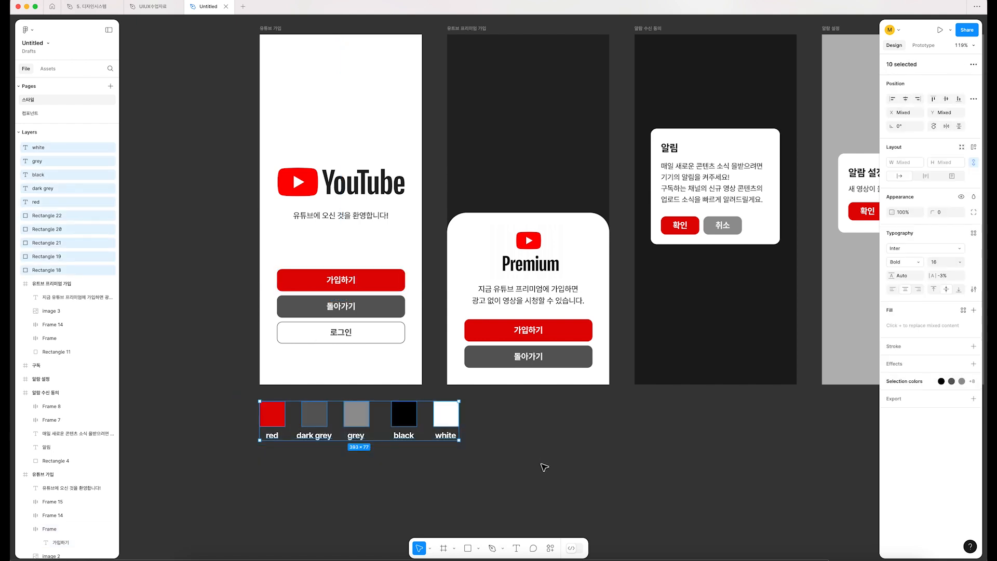
Step: Apply the "red" color style to the fill of the 가입하기 button on the 유튜브 가입 screen
{"action": "left_click", "coordinate": [384, 281]}
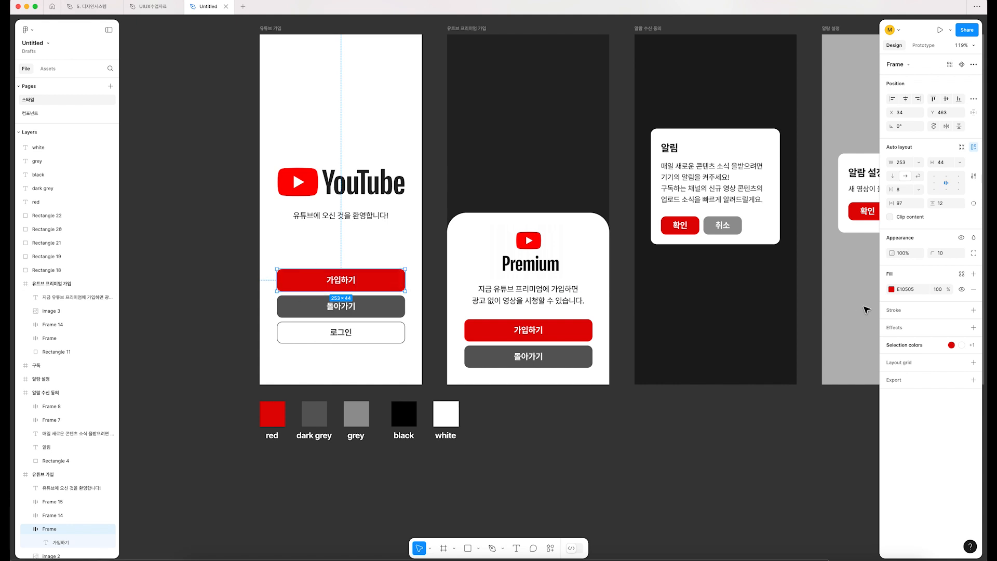
{"action": "left_click", "coordinate": [893, 291]}
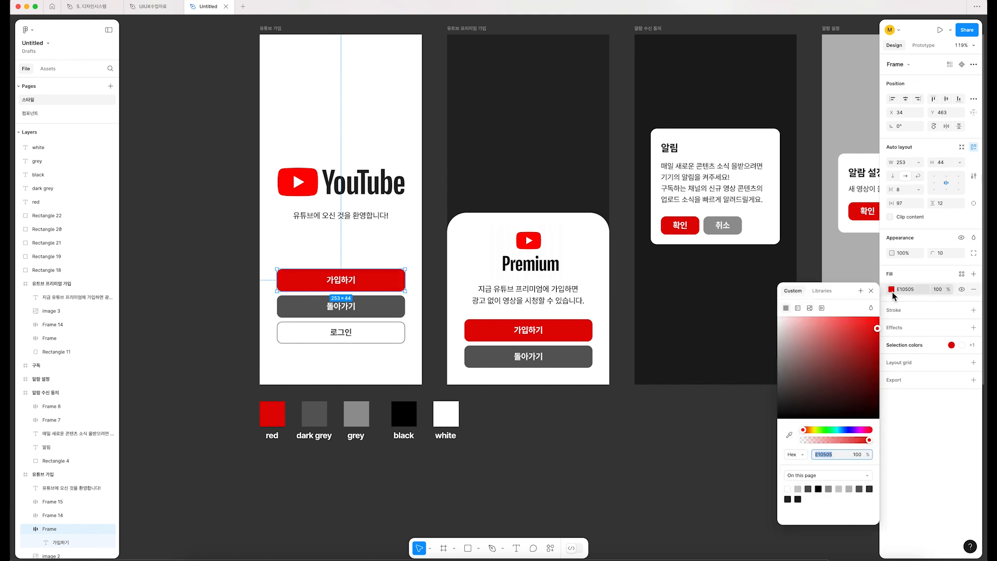
{"action": "left_click", "coordinate": [821, 291]}
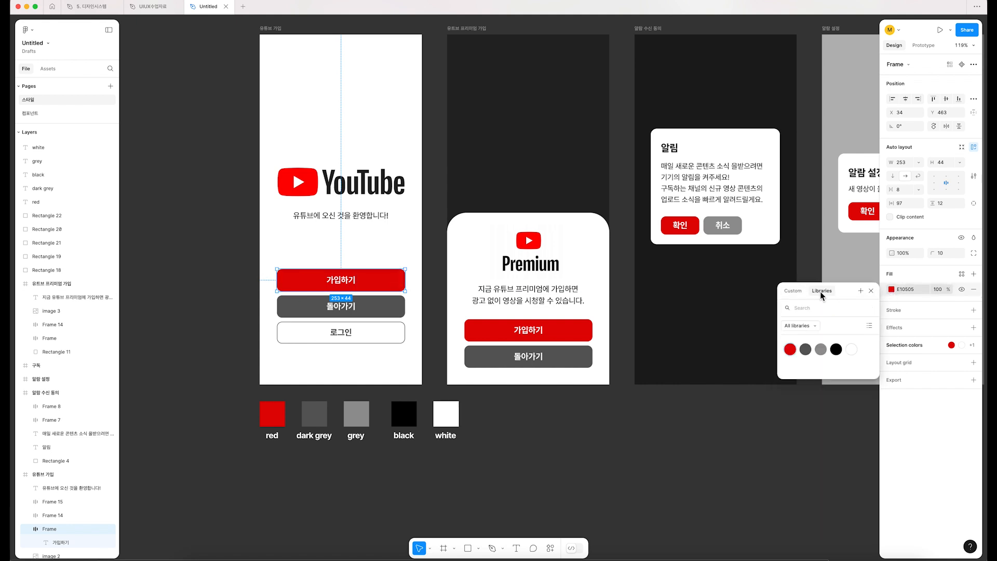
{"action": "left_click", "coordinate": [790, 350]}
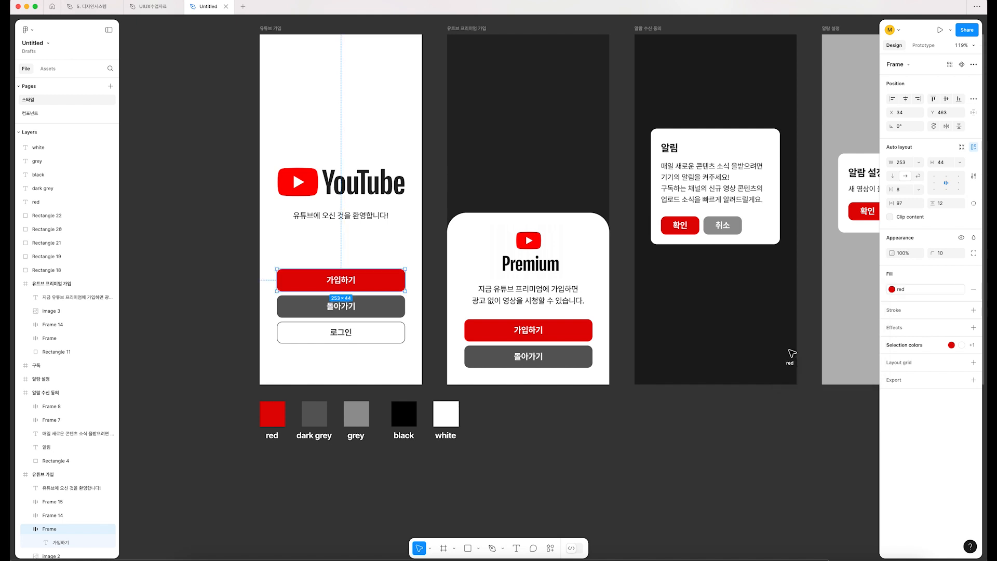
Step: Apply the "red" color style to the fill of the 가입하기 button on the YouTube Premium sign-up screen
{"action": "scroll", "coordinate": [623, 337], "scroll_direction": "right", "scroll_amount": 1}
{"action": "left_click", "coordinate": [519, 330]}
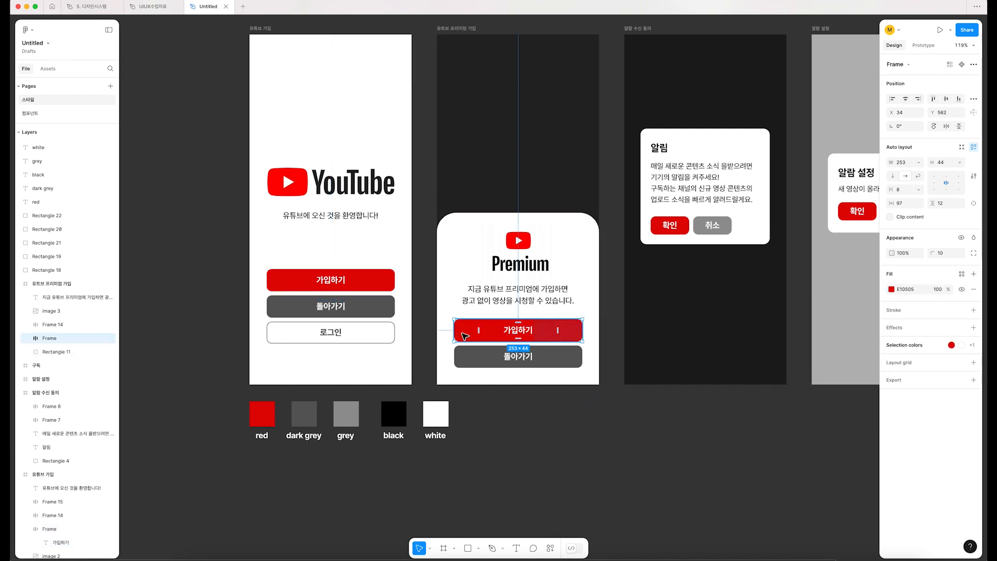
{"action": "scroll", "coordinate": [519, 335], "scroll_direction": "right", "scroll_amount": 4}
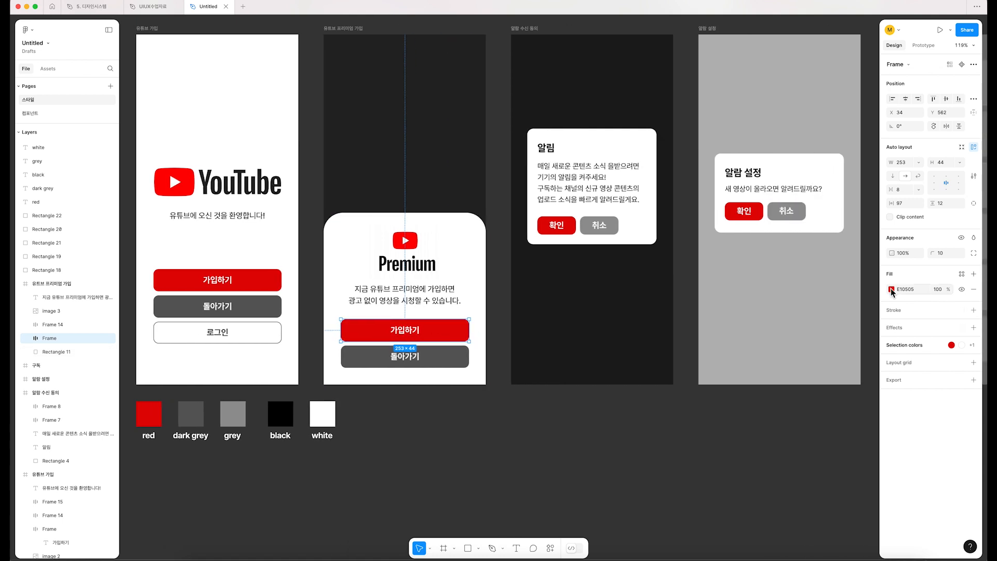
{"action": "left_click", "coordinate": [891, 289]}
{"action": "left_click", "coordinate": [821, 290]}
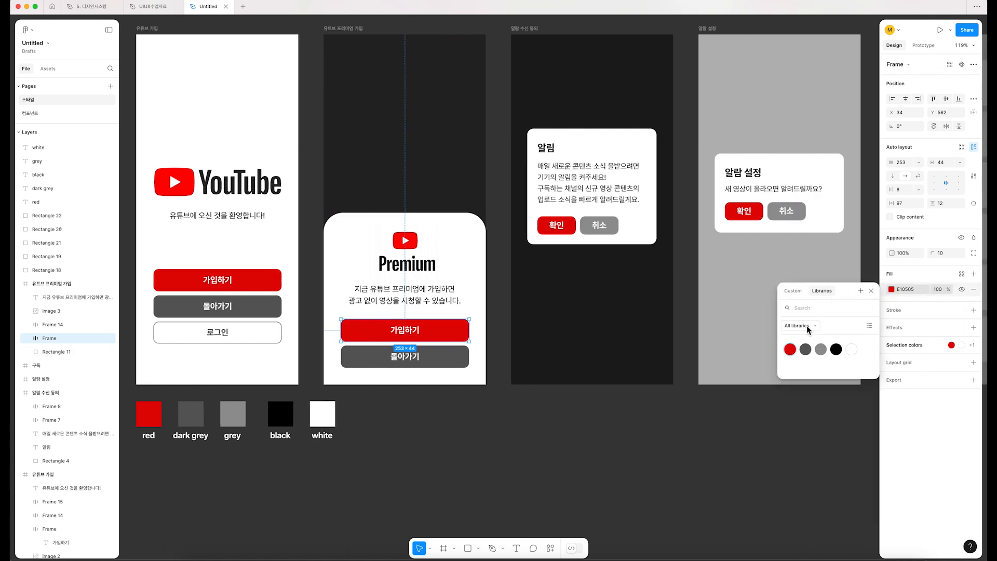
{"action": "left_click", "coordinate": [791, 349]}
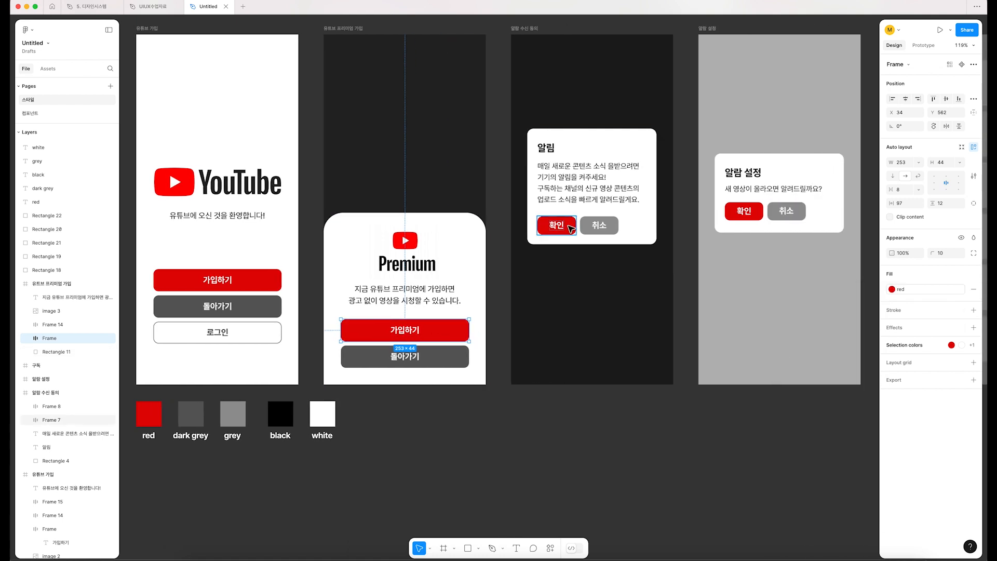
Step: Apply the "red" color style to the 확인 buttons on both alert screens at once
{"action": "left_click_drag", "start_coordinate": [745, 211], "coordinate": [608, 260]}
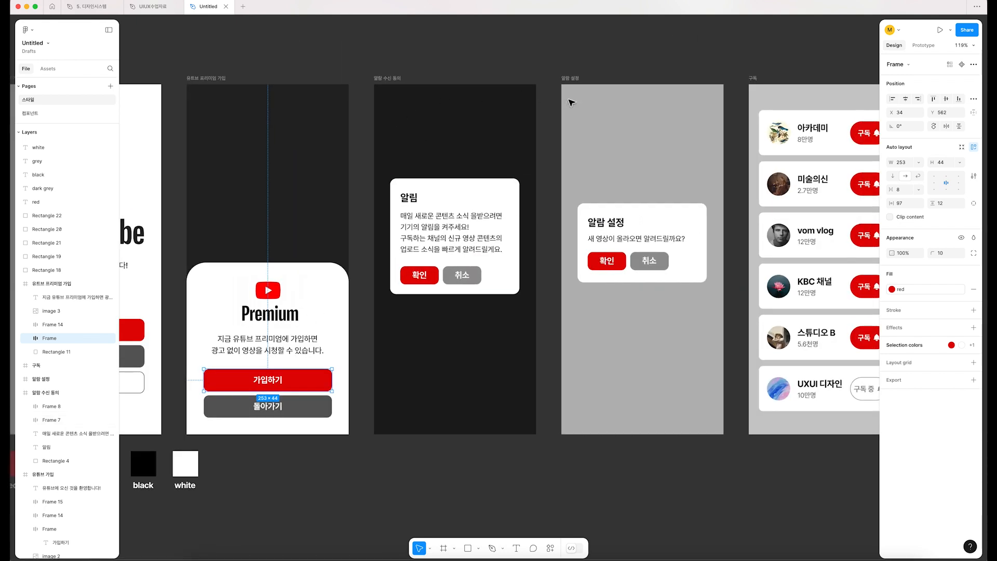
{"action": "left_click", "coordinate": [423, 275]}
{"action": "left_click", "coordinate": [606, 261], "text": "shift"}
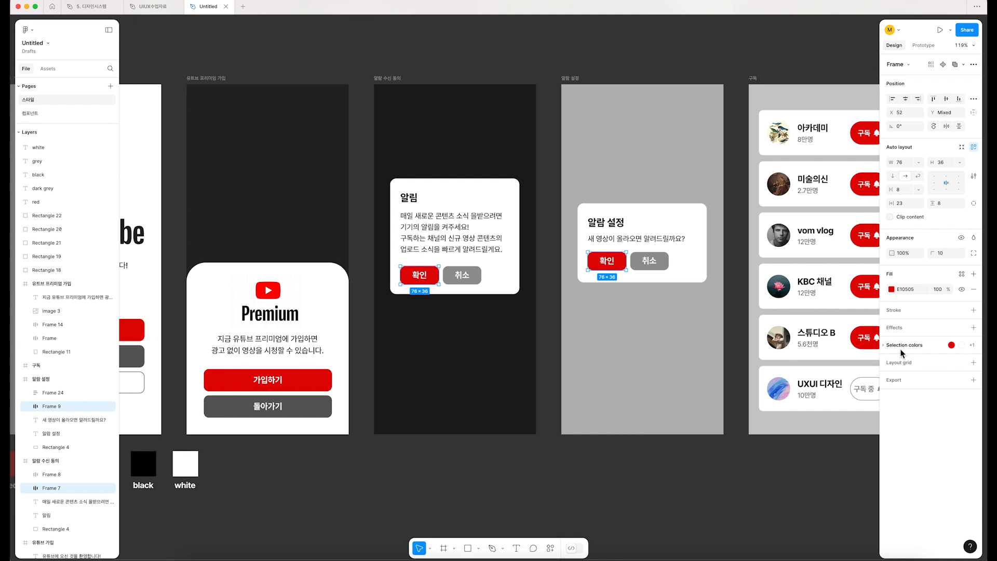
{"action": "left_click", "coordinate": [891, 289]}
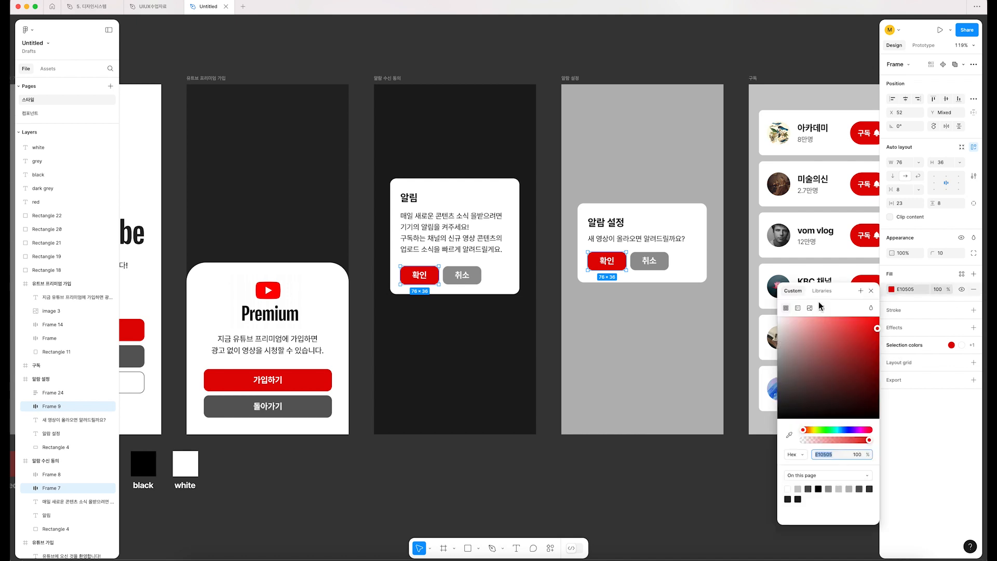
{"action": "left_click", "coordinate": [822, 291]}
{"action": "left_click", "coordinate": [837, 349]}
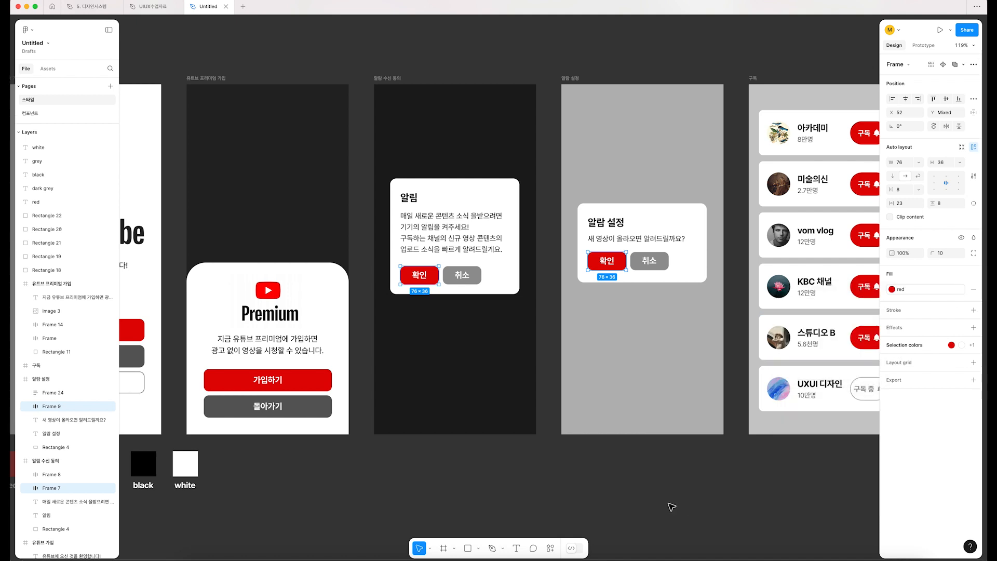
{"action": "left_click", "coordinate": [727, 497]}
Step: Apply the "red" color style to all five red 구독 buttons on the subscription screen at once
{"action": "scroll", "coordinate": [571, 496], "scroll_direction": "right", "scroll_amount": 10}
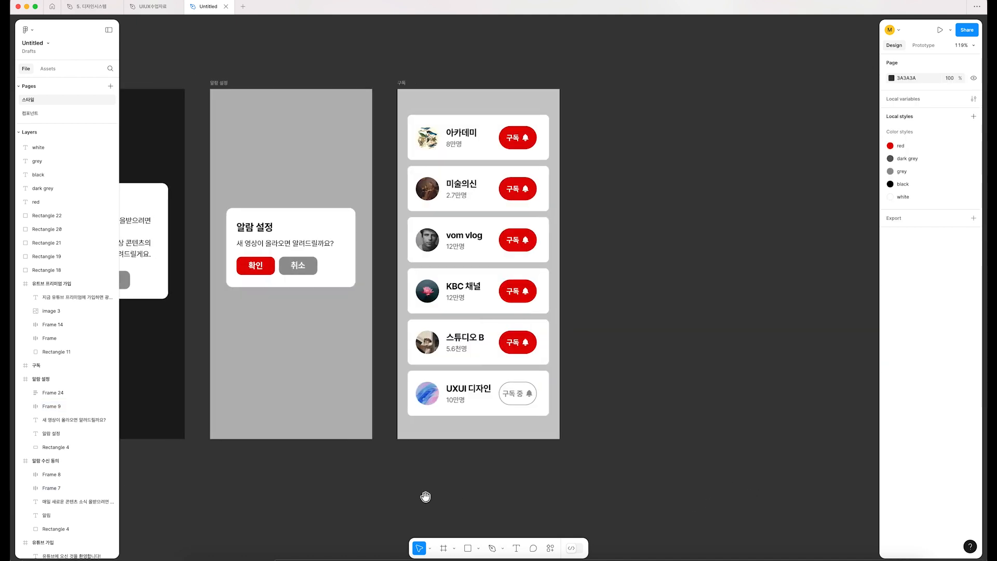
{"action": "left_click", "coordinate": [528, 145]}
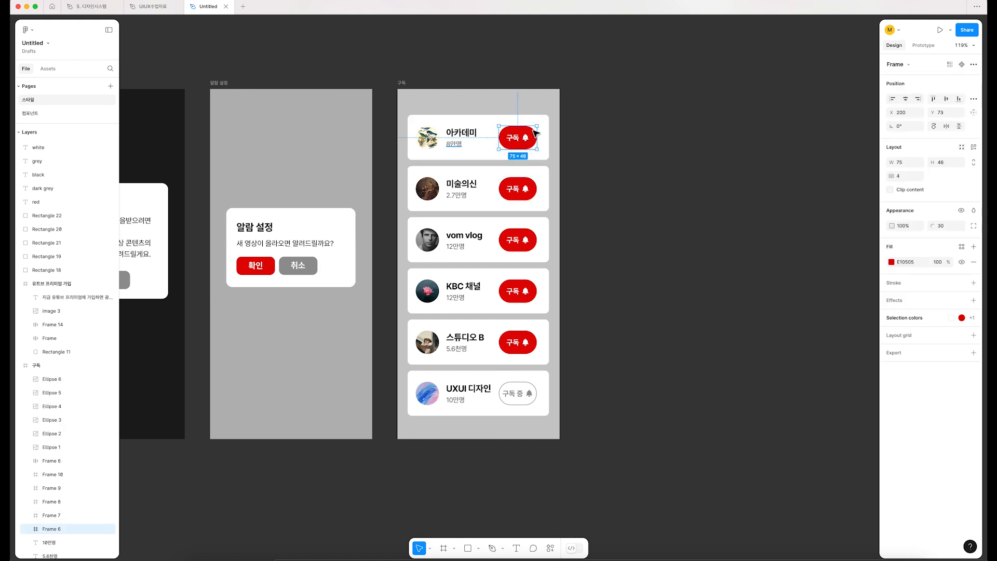
{"action": "left_click", "coordinate": [518, 189], "text": "shift"}
{"action": "left_click", "coordinate": [517, 239], "text": "shift"}
{"action": "left_click", "coordinate": [515, 291], "text": "shift"}
{"action": "left_click", "coordinate": [513, 340], "text": "shift"}
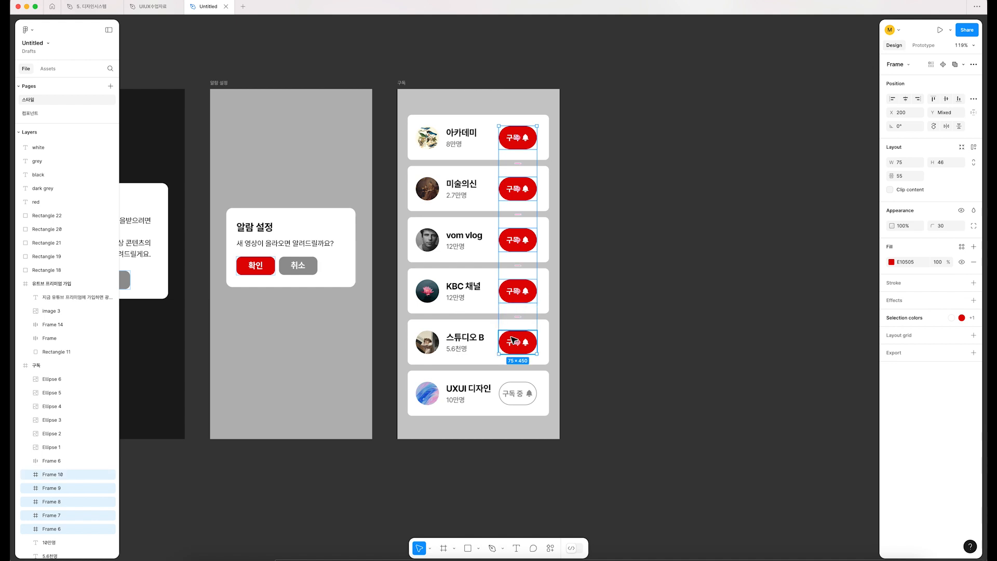
{"action": "left_click", "coordinate": [891, 262]}
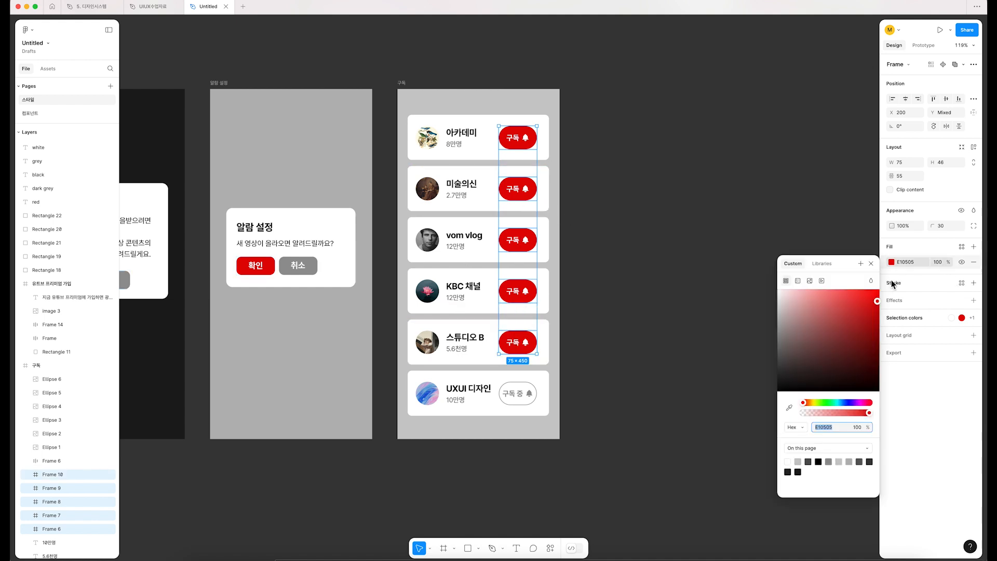
{"action": "left_click", "coordinate": [822, 264]}
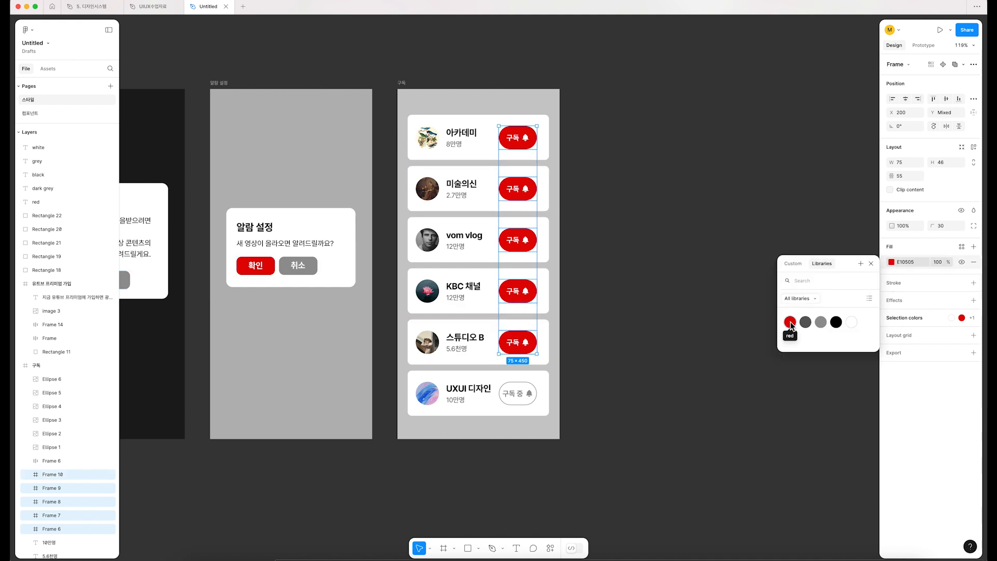
{"action": "left_click", "coordinate": [790, 325]}
{"action": "left_click", "coordinate": [619, 470]}
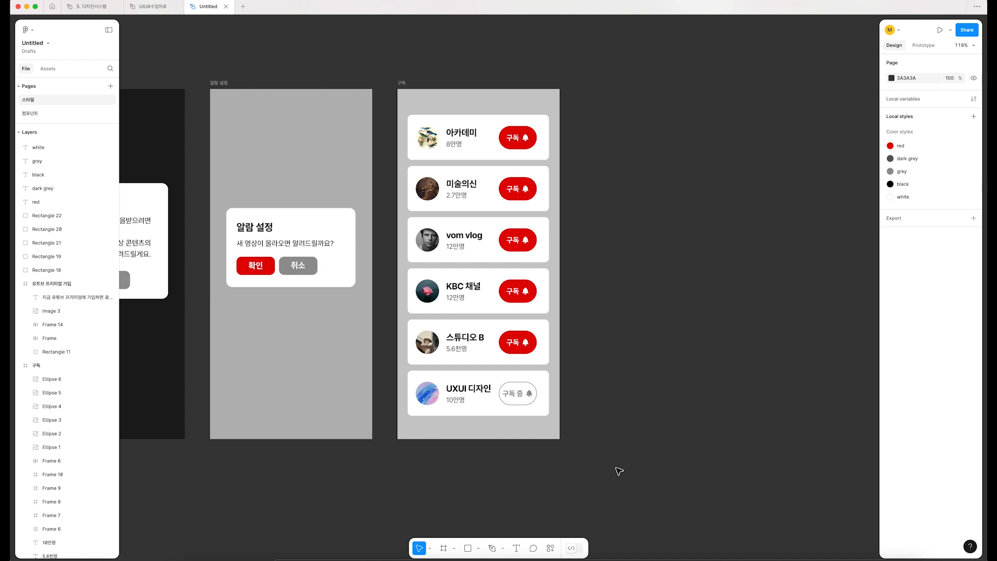
Step: Check which color style fills the red square in the swatch row
{"action": "scroll", "coordinate": [616, 469], "scroll_direction": "down", "scroll_amount": 3}
{"action": "left_click_drag", "start_coordinate": [350, 505], "coordinate": [655, 425]}
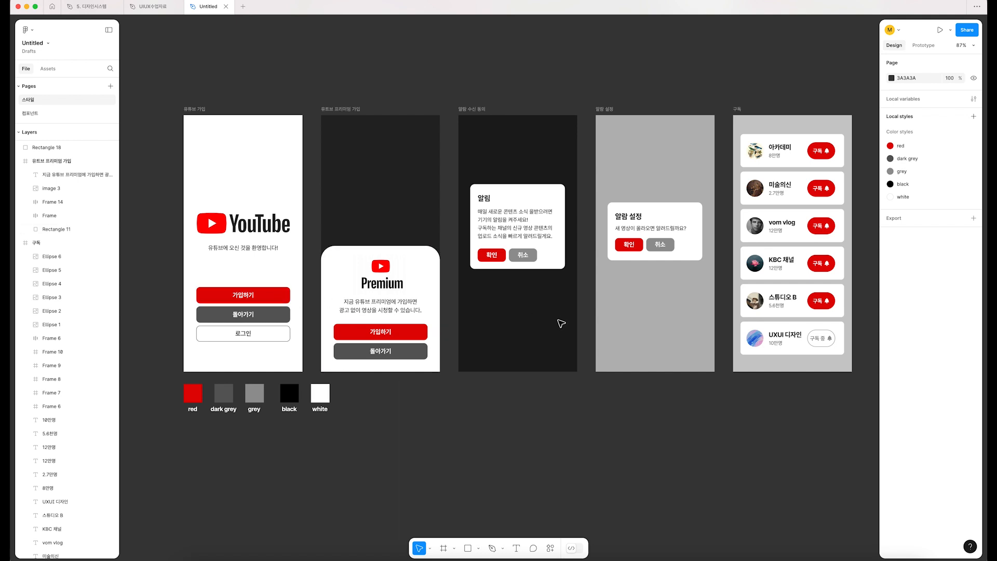
{"action": "left_click", "coordinate": [195, 399]}
{"action": "left_click", "coordinate": [196, 395]}
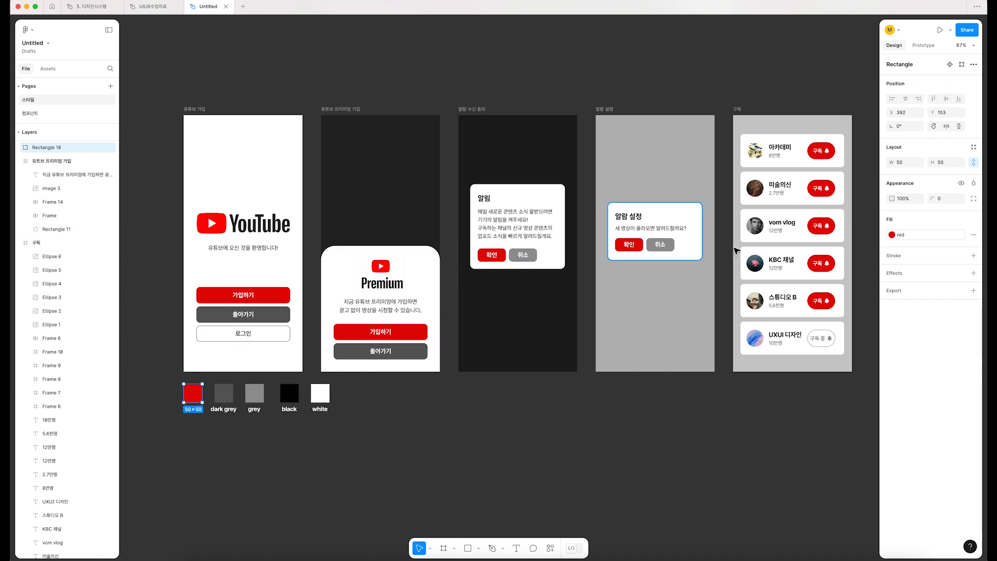
{"action": "left_click", "coordinate": [615, 425]}
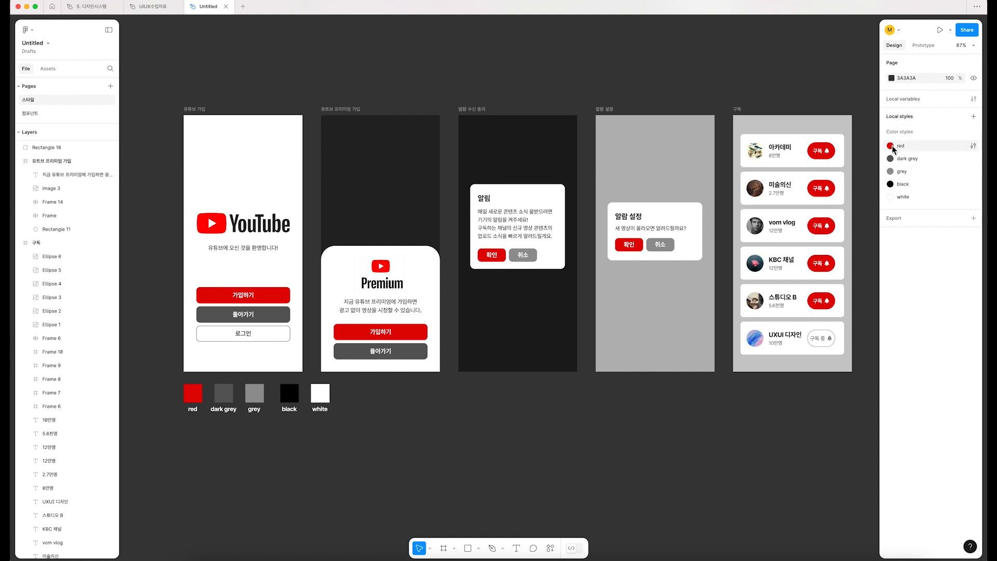
Step: Edit the "red" color style and change its color to blue, 3E0EFF
{"action": "left_click", "coordinate": [973, 147]}
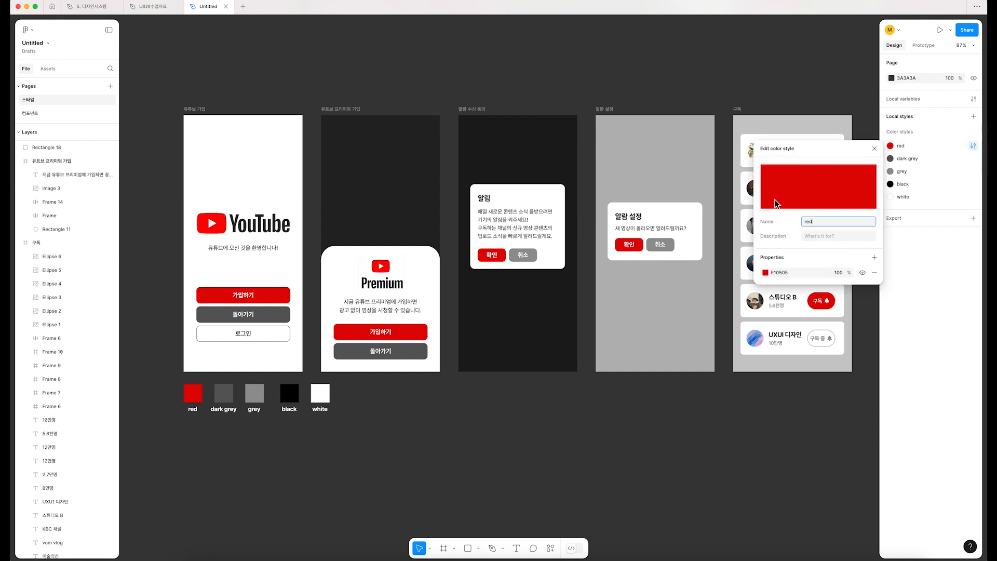
{"action": "left_click", "coordinate": [765, 273]}
{"action": "left_click_drag", "start_coordinate": [707, 413], "coordinate": [724, 413]}
{"action": "left_click_drag", "start_coordinate": [727, 357], "coordinate": [747, 299]}
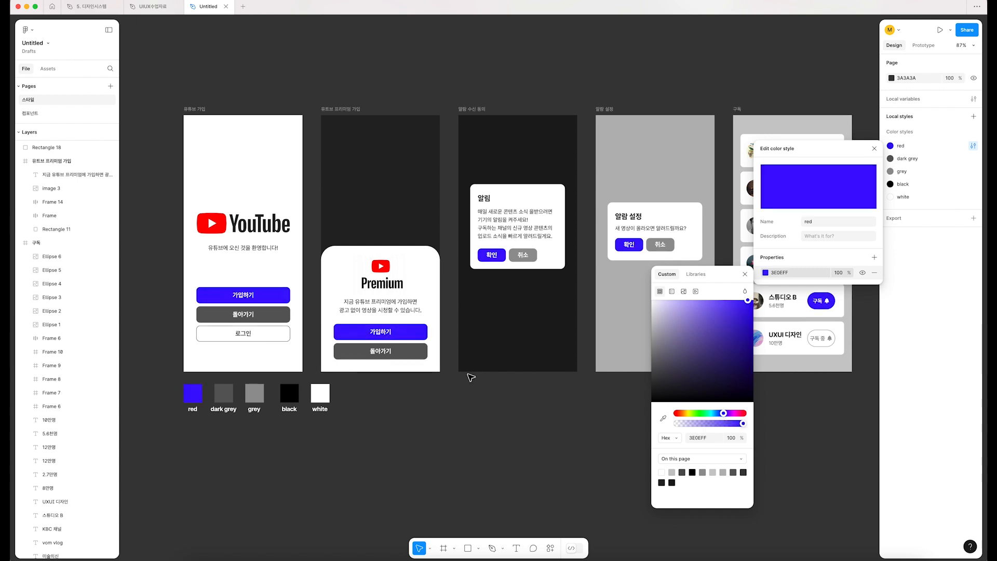
Step: Look over the recolored buttons on all screens and set the "red" style's color to bright red, FF0E0E
{"action": "scroll", "coordinate": [471, 378], "scroll_direction": "right", "scroll_amount": 3}
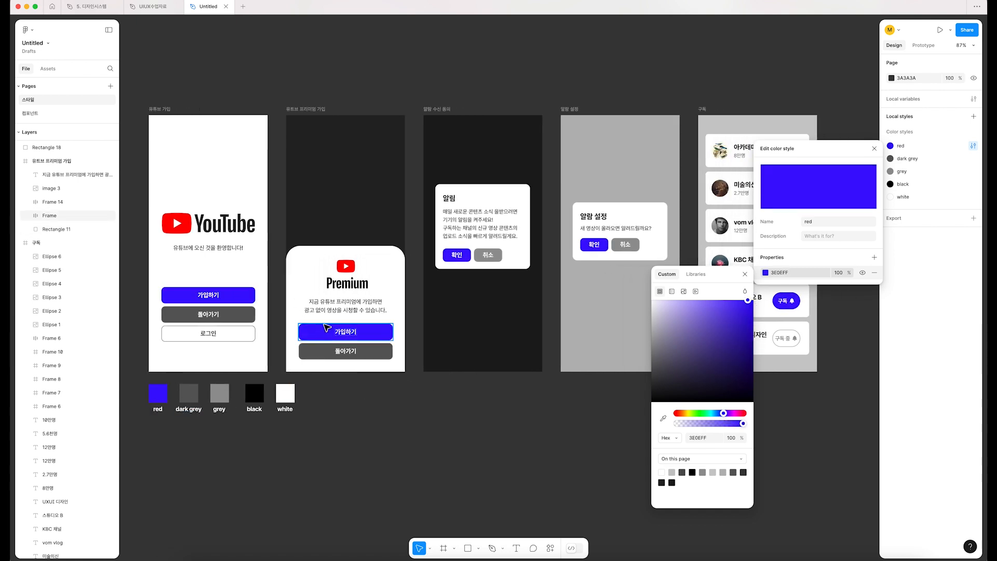
{"action": "scroll", "coordinate": [646, 231], "scroll_direction": "right", "scroll_amount": 10}
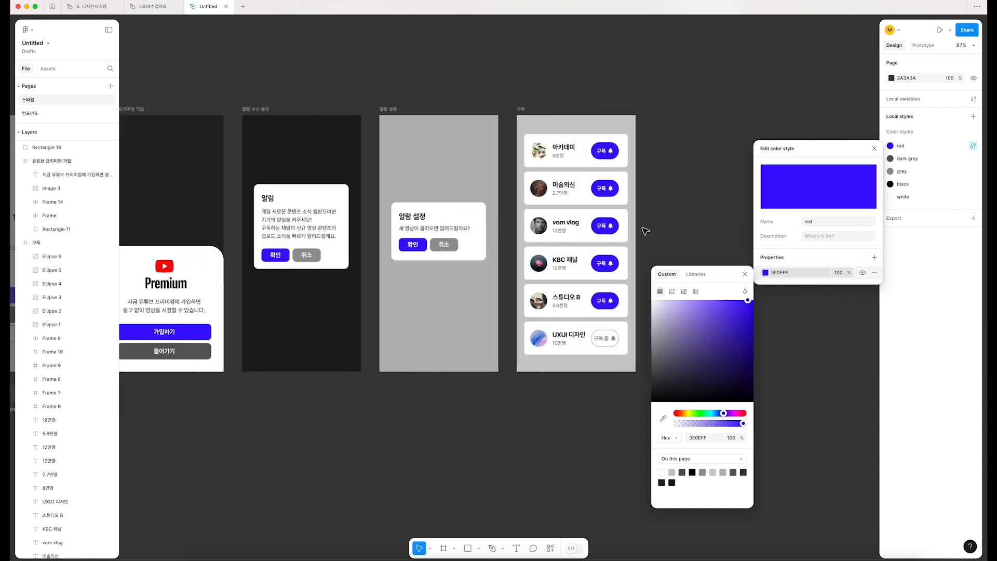
{"action": "scroll", "coordinate": [340, 220], "scroll_direction": "left", "scroll_amount": 10}
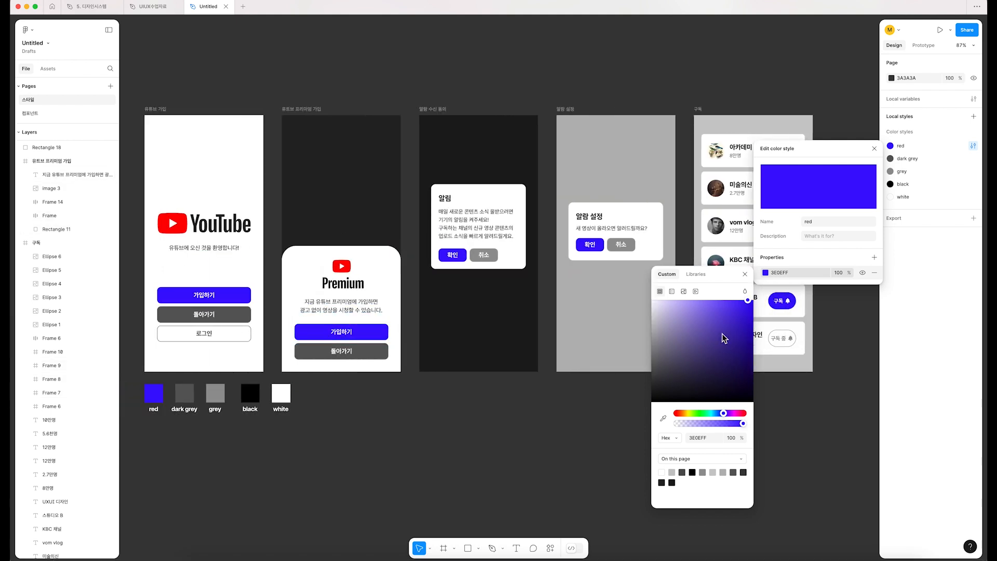
{"action": "left_click_drag", "start_coordinate": [733, 414], "coordinate": [676, 416]}
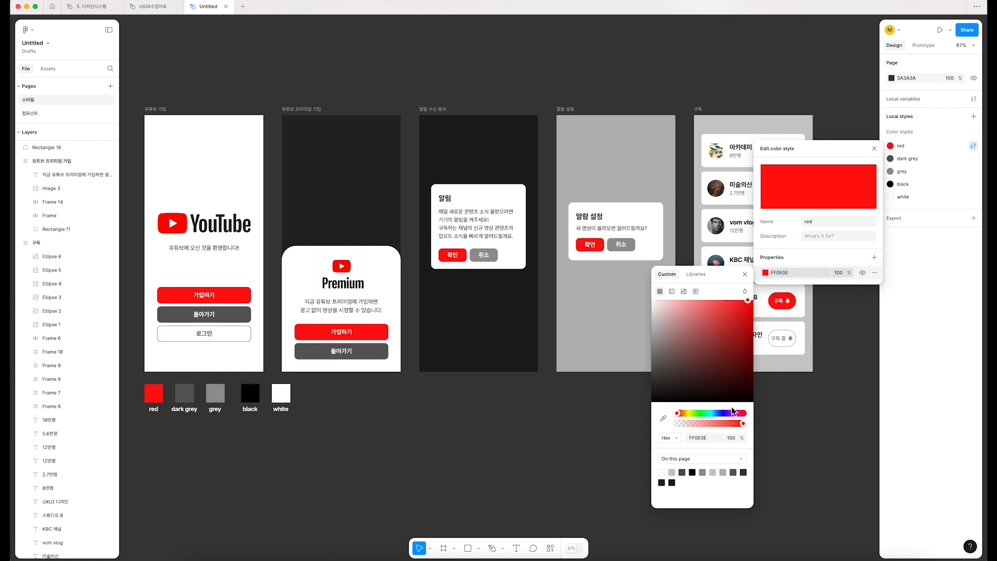
Step: Set the "red" style's color to a slightly darker red, ED0C0C, and close the style editor
{"action": "left_click", "coordinate": [537, 452]}
{"action": "left_click", "coordinate": [874, 149]}
Step: Apply the "dark grey" color style to the fill of both 돌아가기 buttons on the sign-up and Premium screens
{"action": "left_click", "coordinate": [231, 315]}
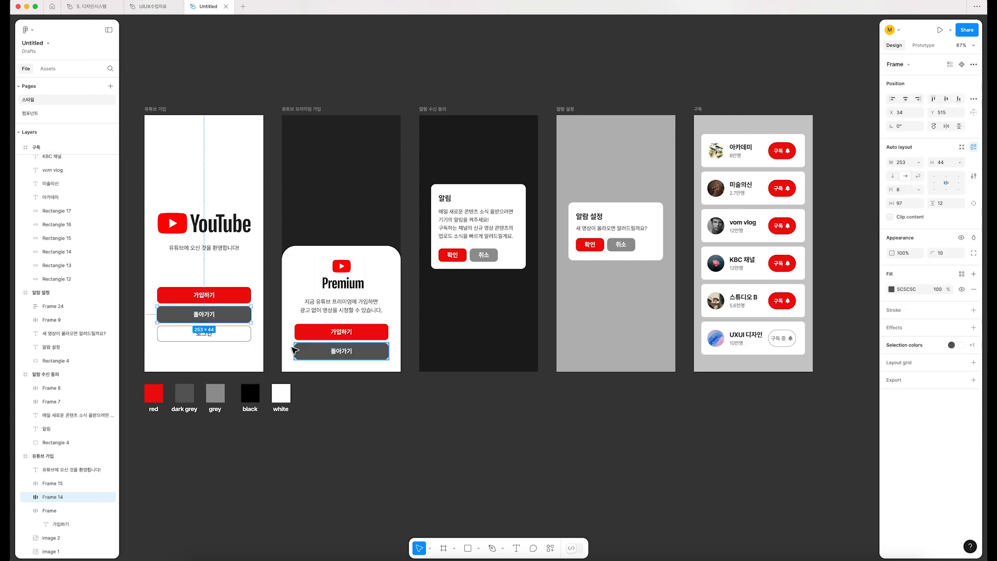
{"action": "left_click", "coordinate": [185, 393]}
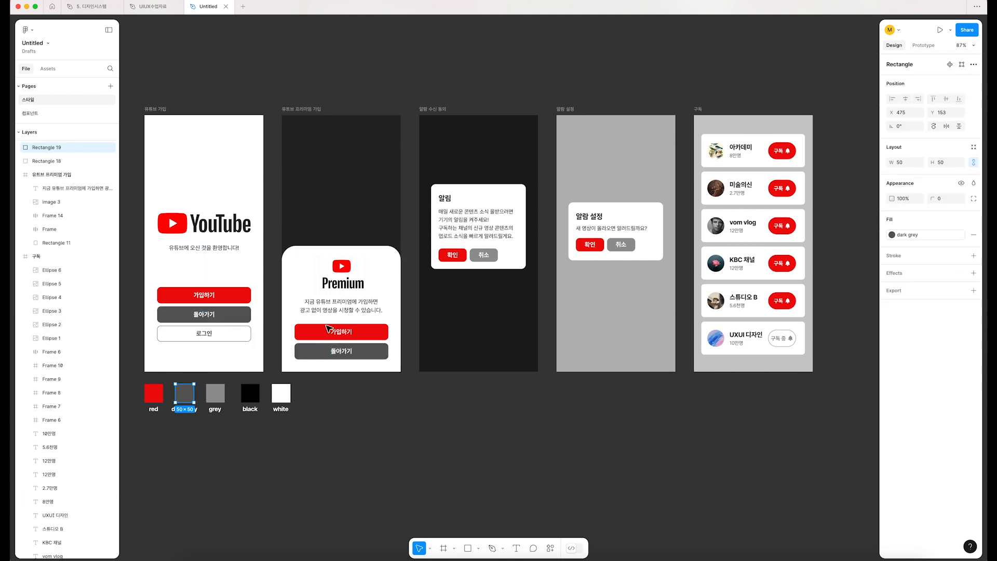
{"action": "left_click", "coordinate": [333, 406]}
{"action": "left_click", "coordinate": [236, 314]}
{"action": "left_click", "coordinate": [366, 351], "text": "shift"}
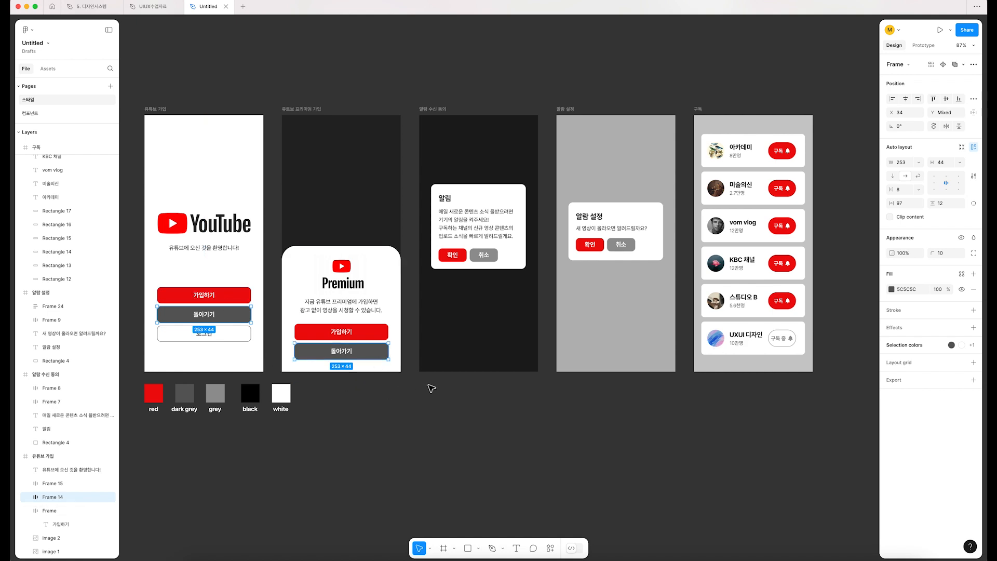
{"action": "left_click", "coordinate": [892, 290]}
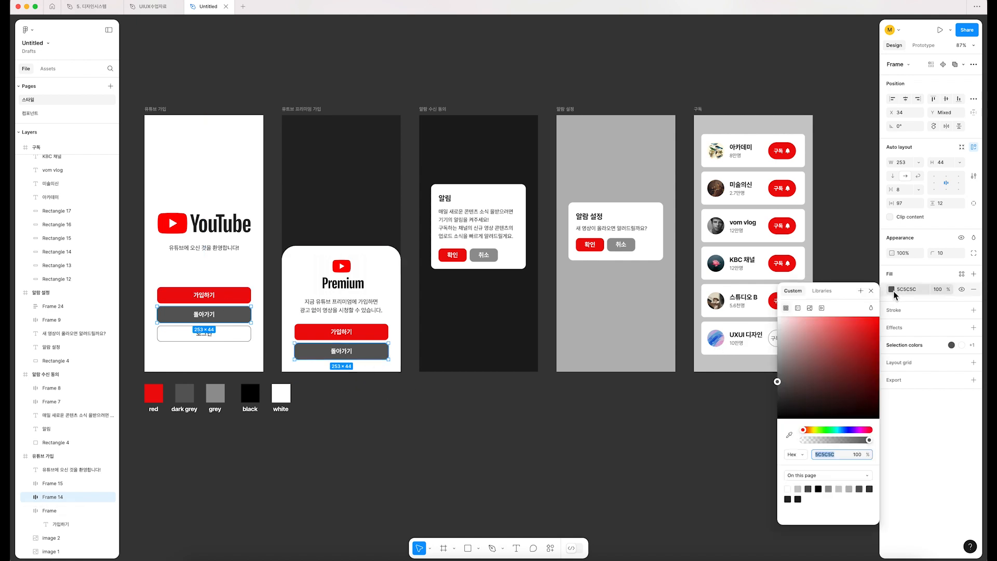
{"action": "left_click", "coordinate": [821, 290]}
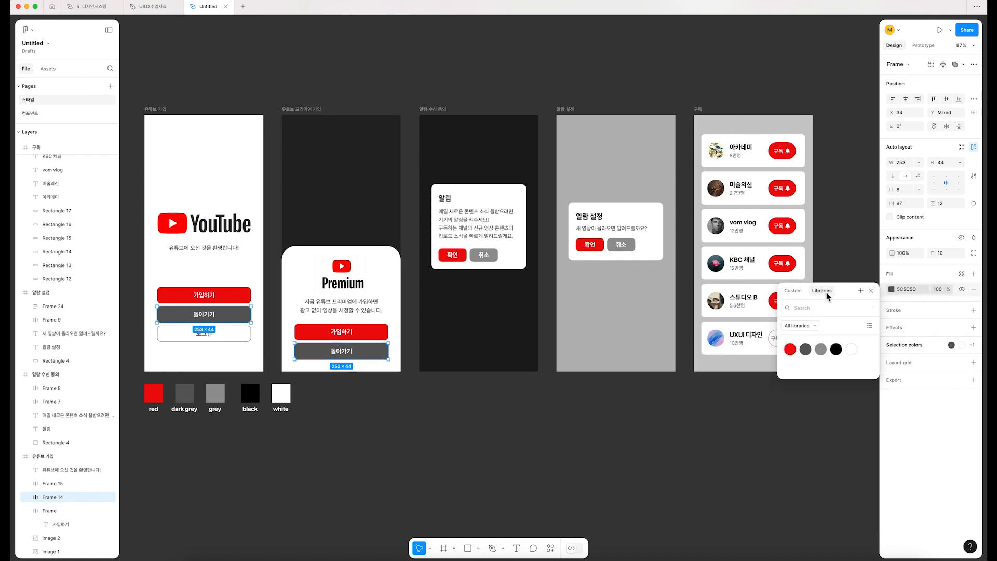
{"action": "left_click", "coordinate": [805, 349]}
{"action": "left_click", "coordinate": [451, 450]}
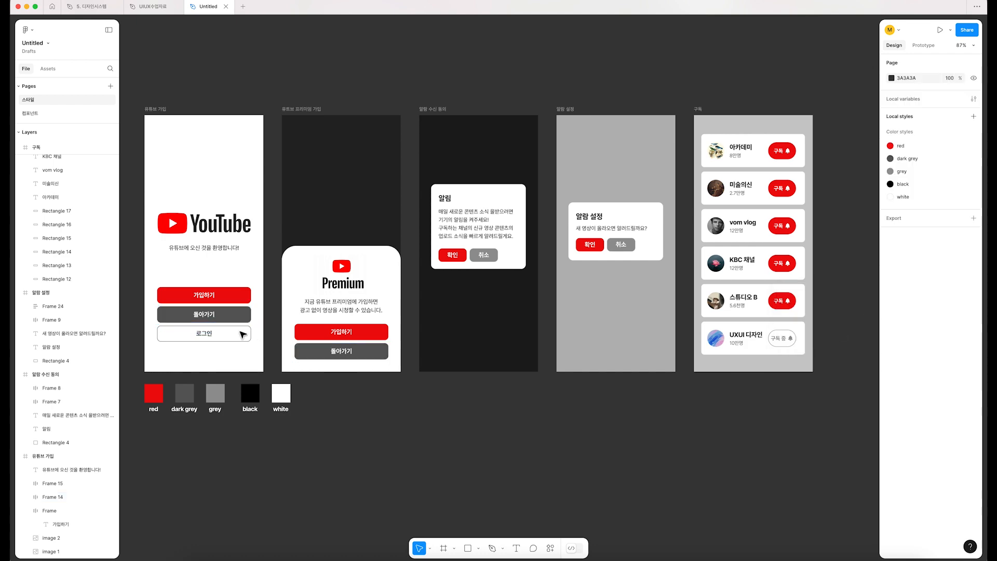
Step: Apply the "dark grey" color style to the outline of the 로그인 button on the sign-up screen
{"action": "left_click", "coordinate": [235, 333]}
{"action": "scroll", "coordinate": [155, 349], "scroll_direction": "up", "scroll_amount": 5}
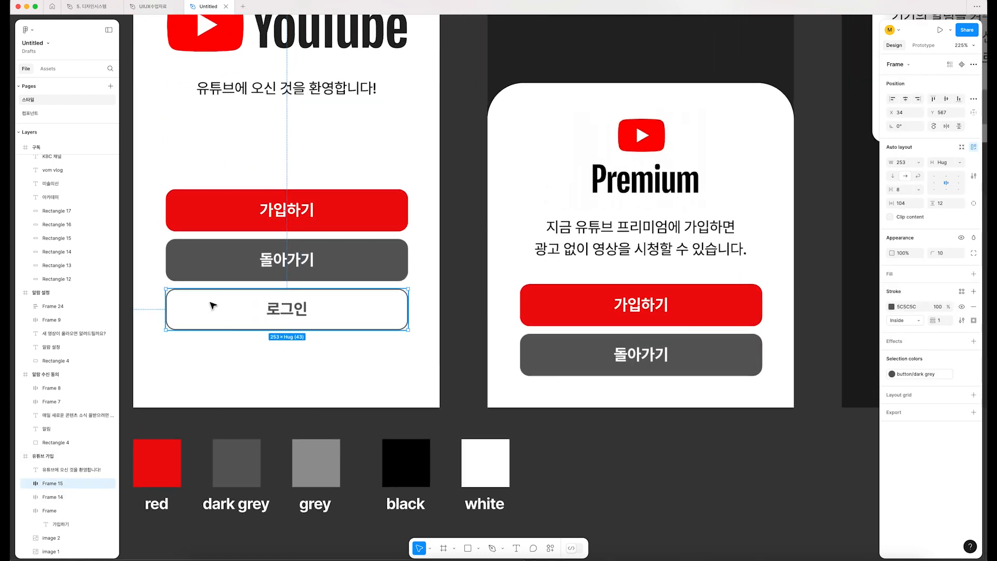
{"action": "left_click", "coordinate": [892, 307]}
{"action": "left_click", "coordinate": [807, 369]}
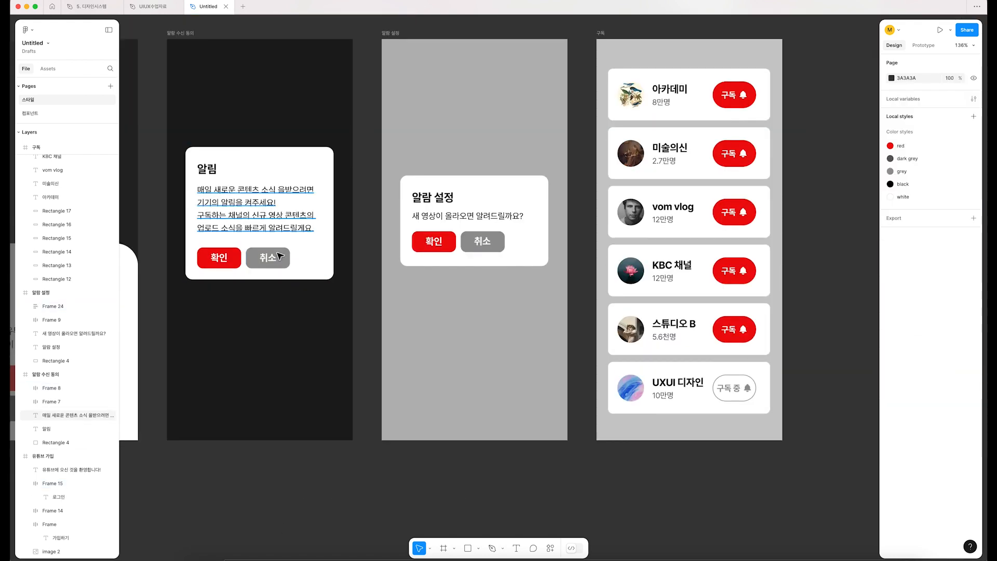
Step: Apply the "grey" color style to the fill of both 취소 buttons in the two notification popups
{"action": "left_click", "coordinate": [285, 258]}
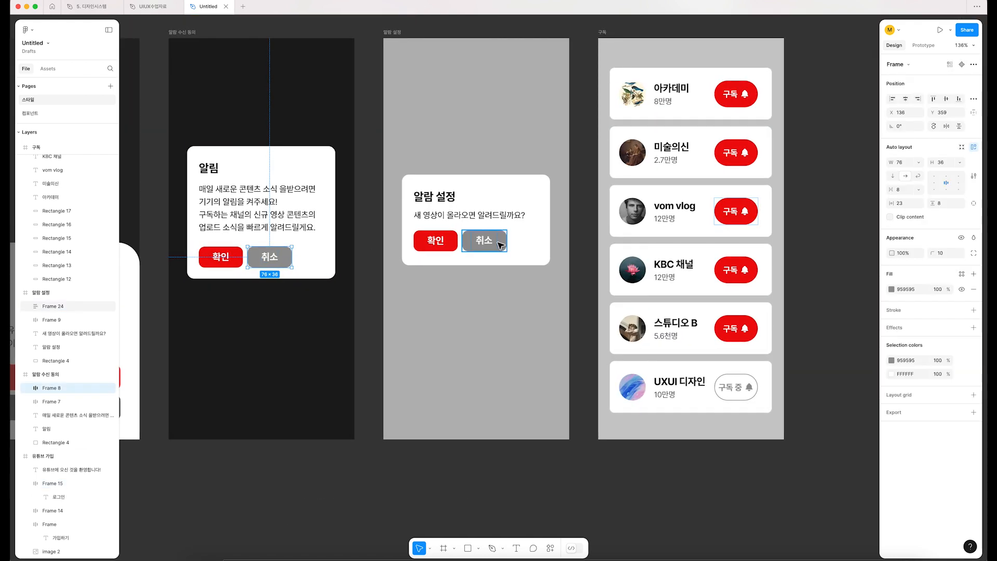
{"action": "left_click", "coordinate": [500, 245], "text": "shift"}
{"action": "scroll", "coordinate": [675, 260], "scroll_direction": "left", "scroll_amount": 1}
{"action": "left_click", "coordinate": [893, 300]}
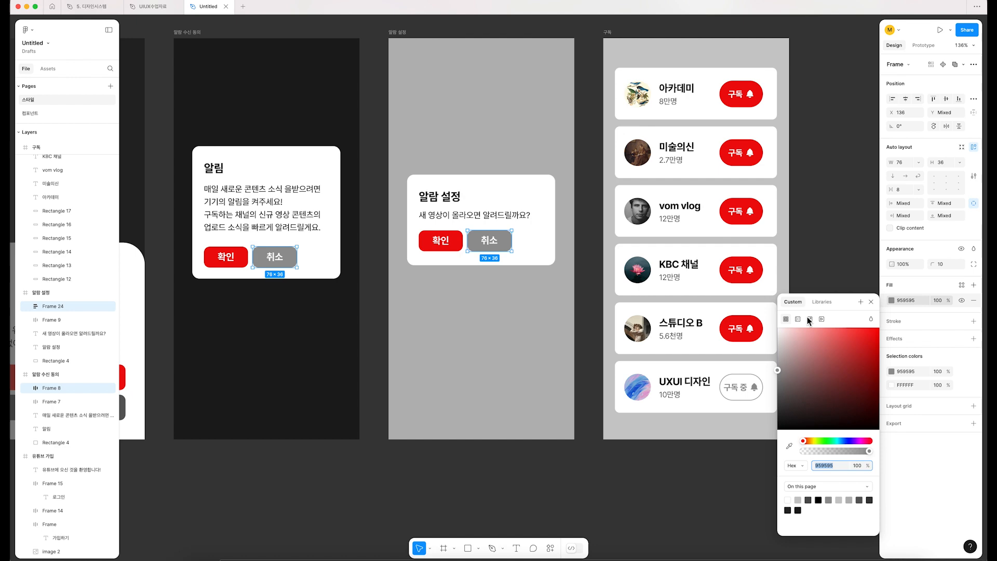
{"action": "left_click", "coordinate": [822, 301]}
{"action": "left_click", "coordinate": [821, 361]}
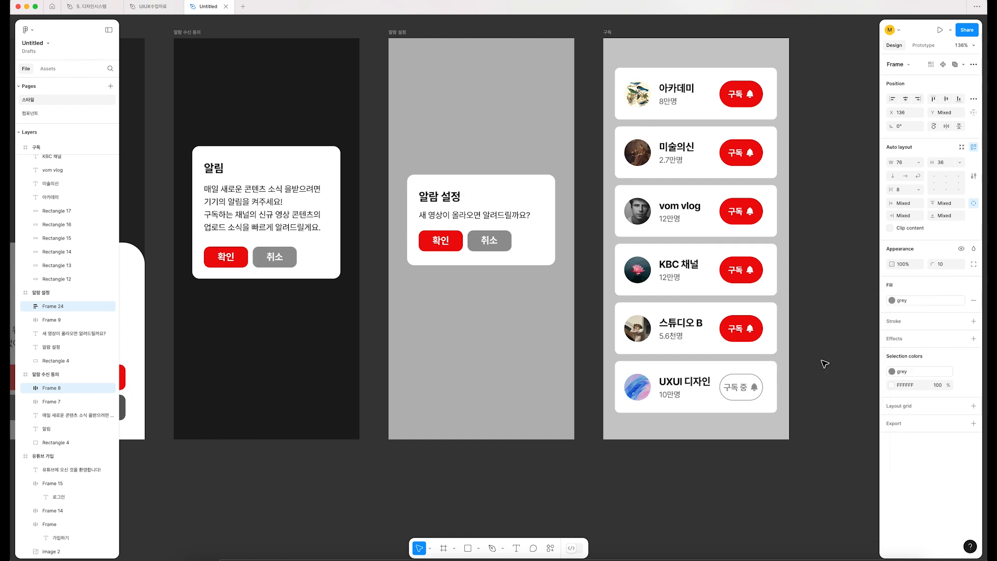
{"action": "left_click", "coordinate": [811, 437]}
Step: Apply the "grey" color style to the outline of the 구독 중 button in the UXUI 디자인 row
{"action": "scroll", "coordinate": [811, 437], "scroll_direction": "up", "scroll_amount": 5}
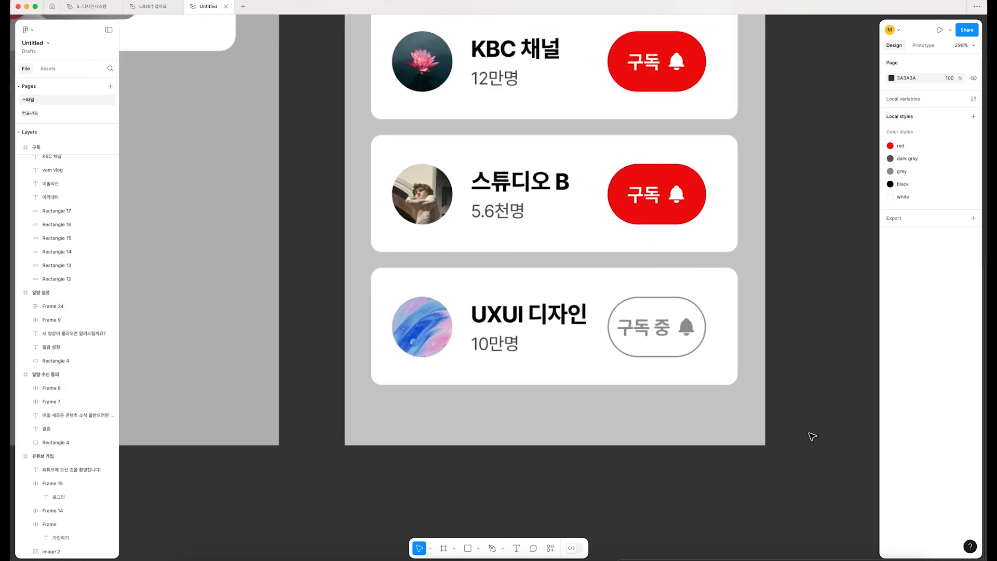
{"action": "left_click", "coordinate": [646, 303]}
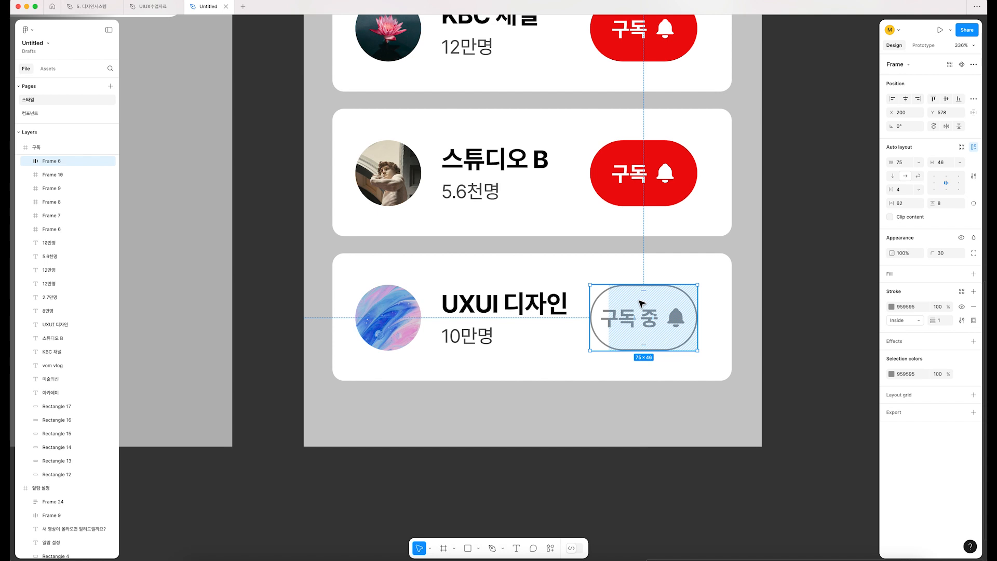
{"action": "left_click", "coordinate": [891, 307]}
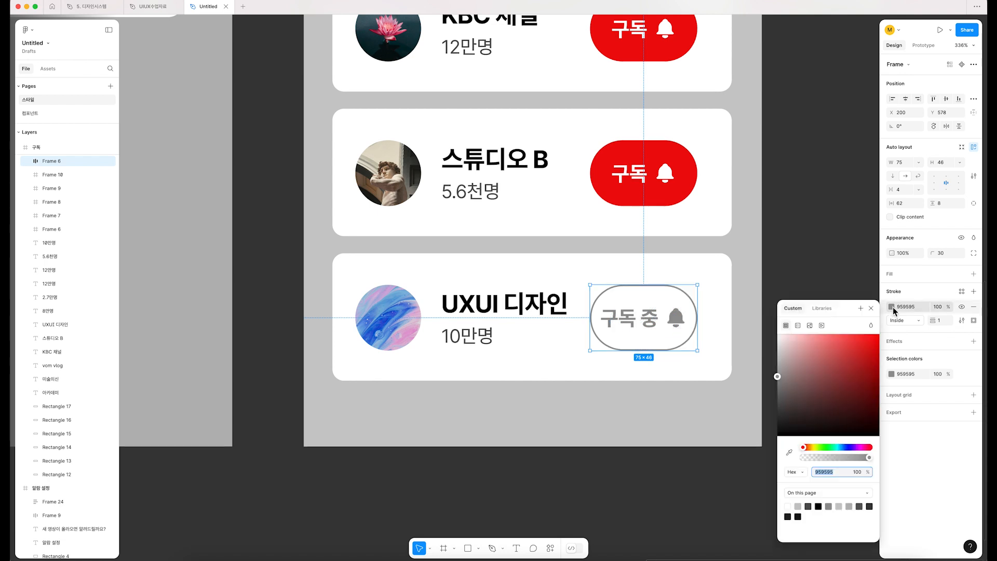
{"action": "left_click", "coordinate": [822, 308]}
{"action": "left_click", "coordinate": [821, 363]}
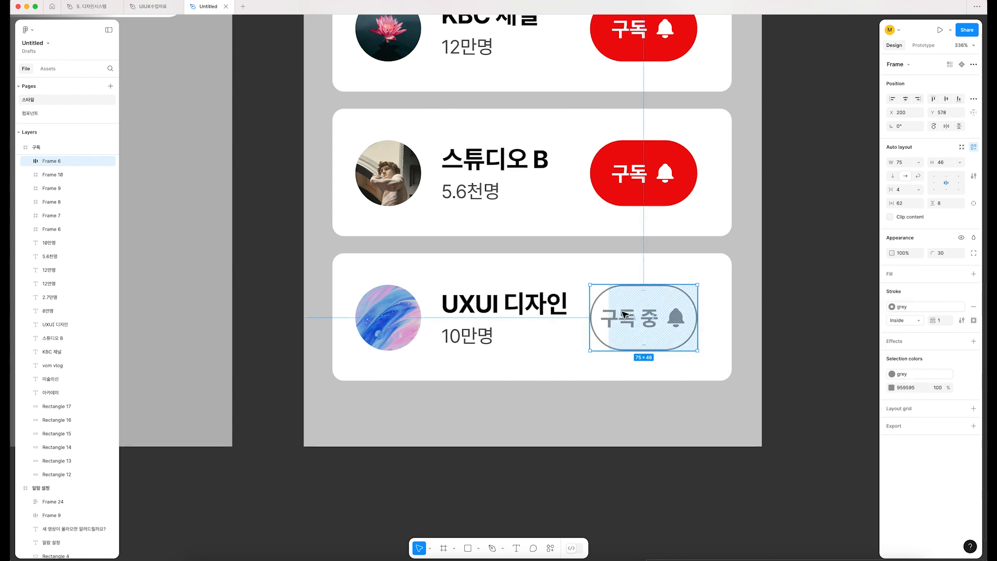
{"action": "key", "text": "shift+1"}
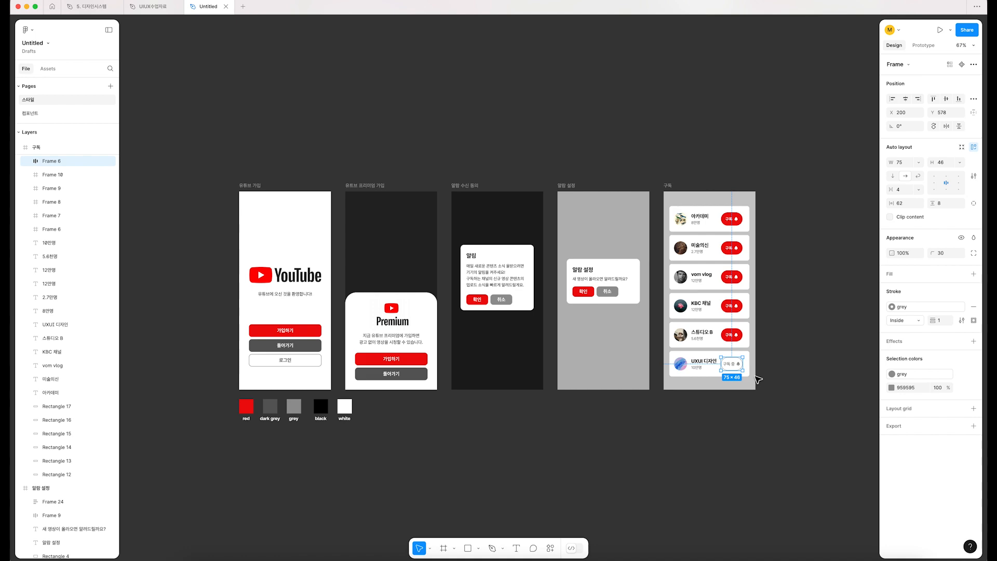
{"action": "scroll", "coordinate": [427, 415], "scroll_direction": "left", "scroll_amount": 1}
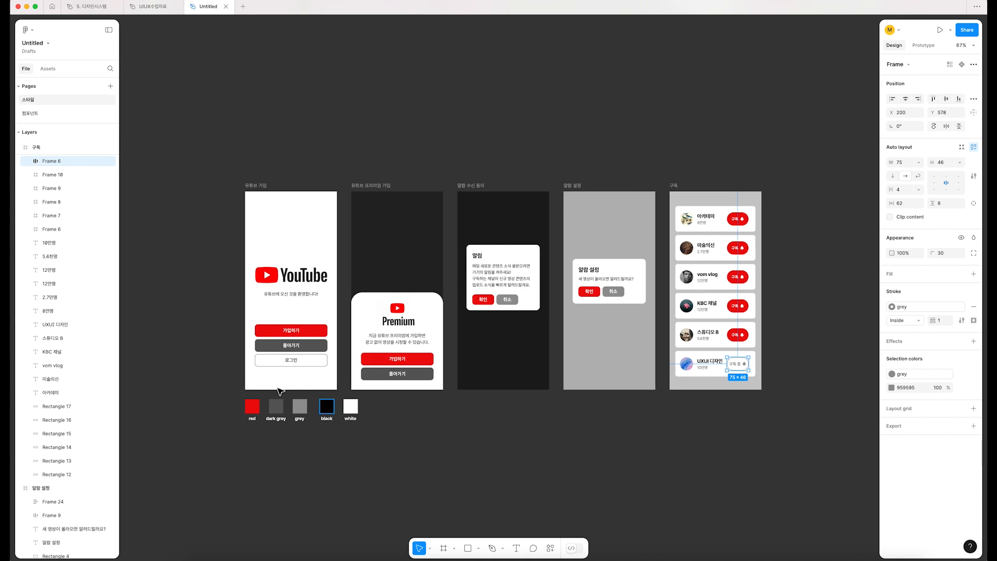
{"action": "scroll", "coordinate": [269, 369], "scroll_direction": "up", "scroll_amount": 5}
{"action": "scroll", "coordinate": [311, 355], "scroll_direction": "up", "scroll_amount": 3}
{"action": "double_click", "coordinate": [317, 244]}
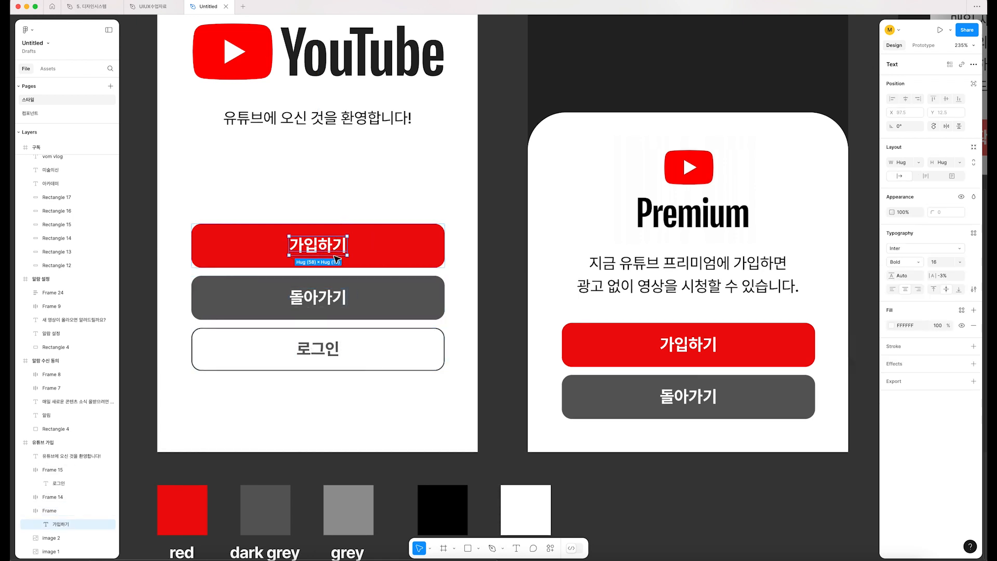
{"action": "left_click", "coordinate": [355, 194]}
{"action": "left_click", "coordinate": [323, 255]}
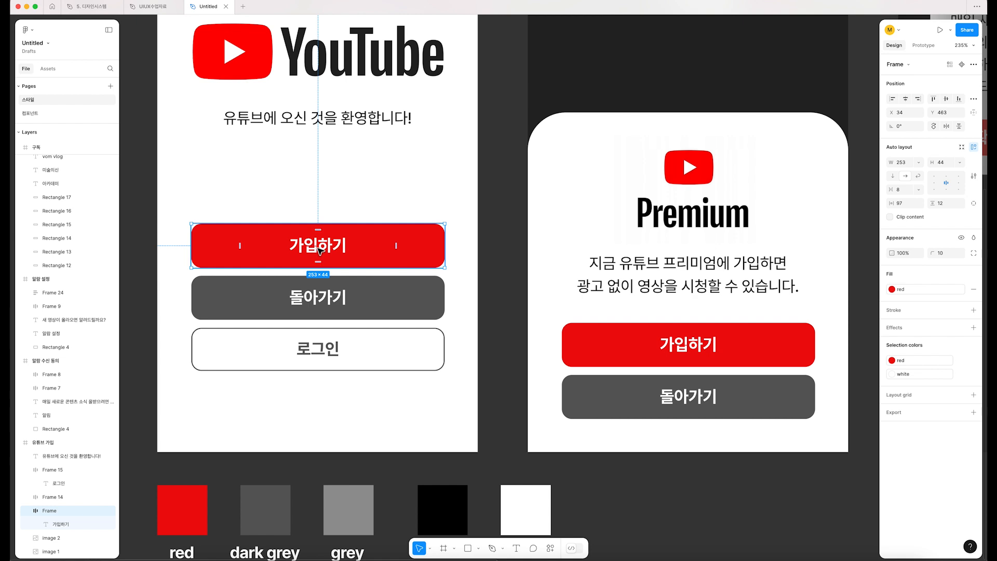
{"action": "left_click", "coordinate": [321, 253]}
{"action": "left_click", "coordinate": [328, 300]}
{"action": "left_click", "coordinate": [309, 255]}
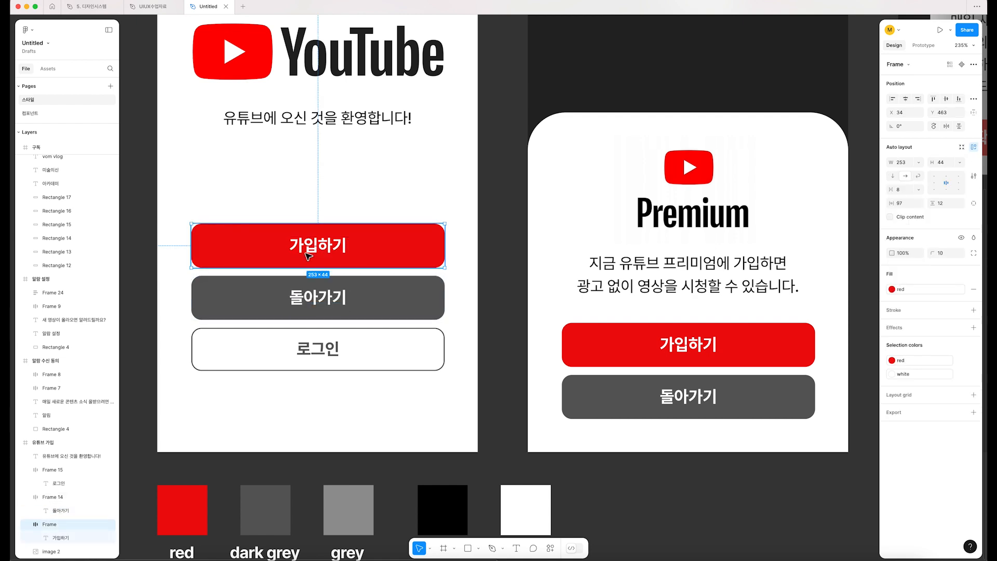
{"action": "left_click", "coordinate": [349, 198]}
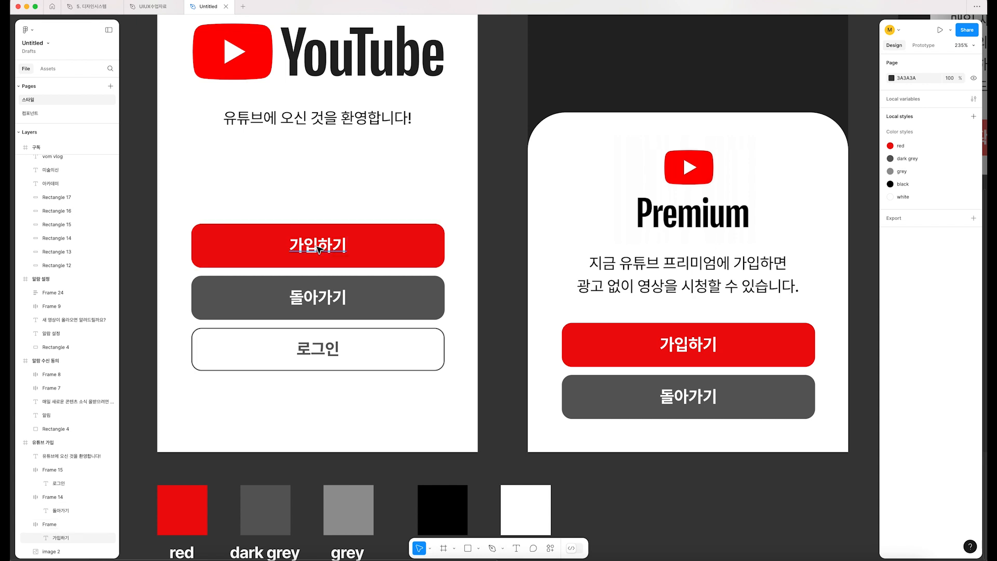
Step: Apply the "white" color style to the label texts of the 가입하기 and 돌아가기 buttons on both the sign-up and Premium screens
{"action": "left_click", "coordinate": [316, 248]}
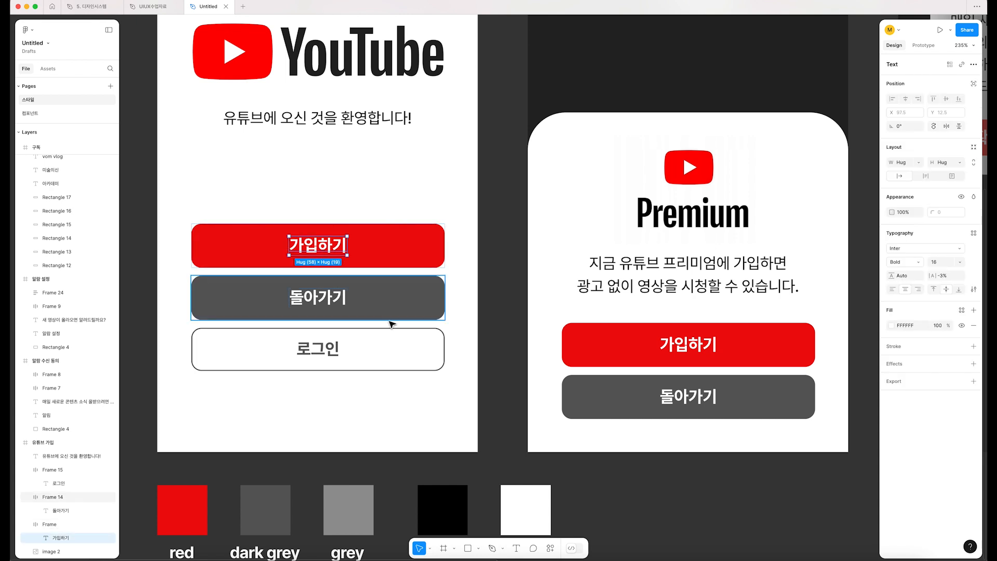
{"action": "left_click", "coordinate": [334, 302], "text": "shift"}
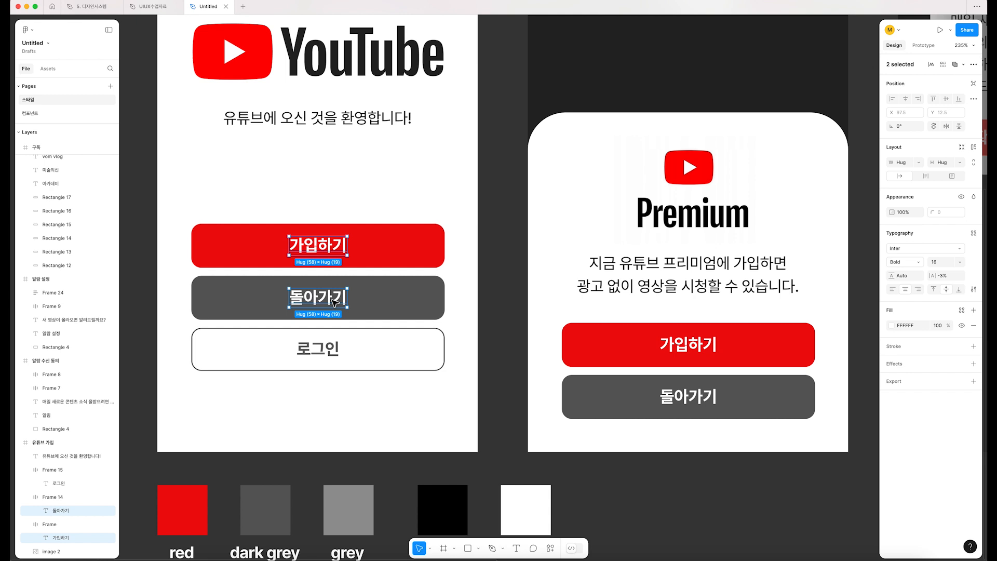
{"action": "left_click", "coordinate": [689, 351], "text": "shift"}
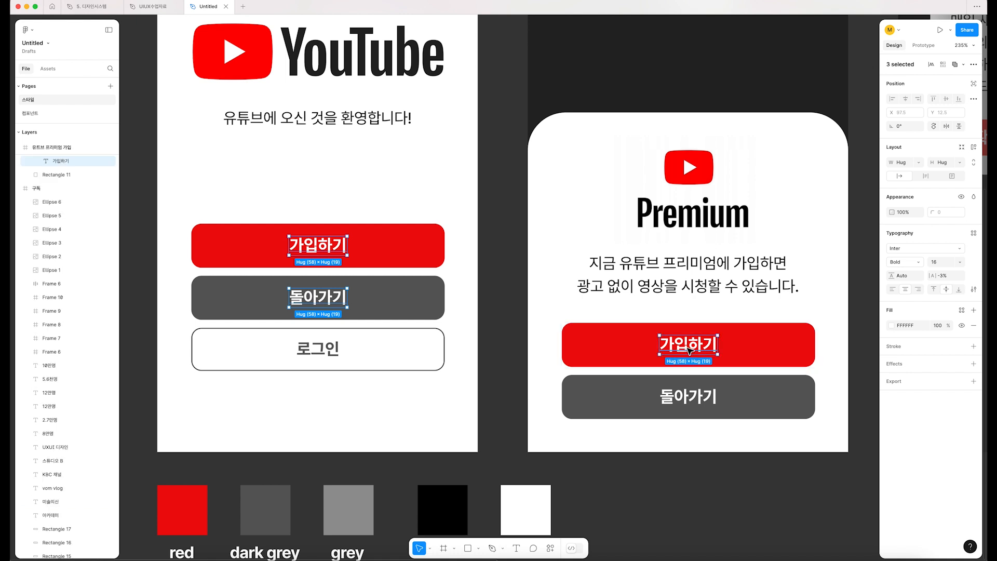
{"action": "left_click", "coordinate": [683, 399], "text": "shift"}
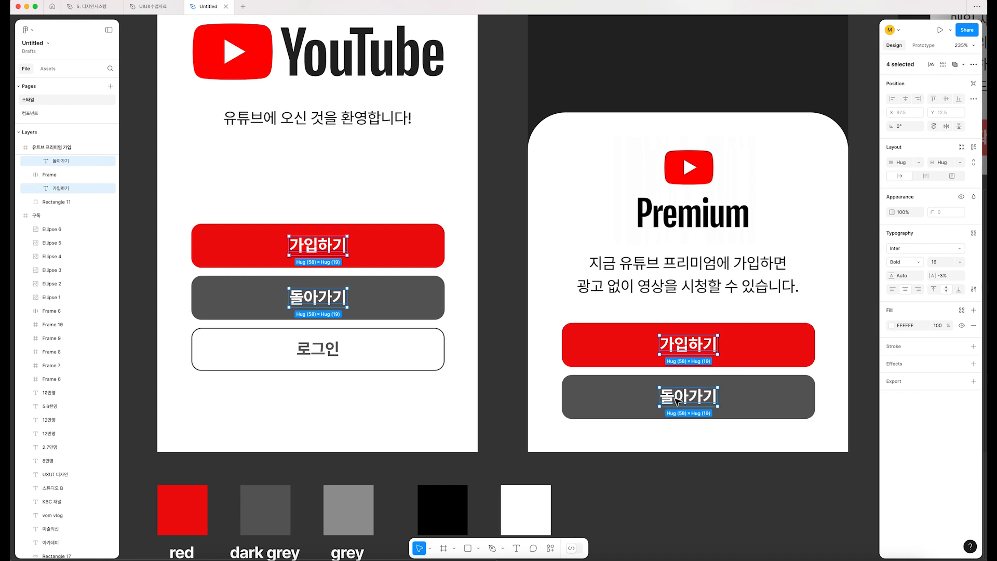
{"action": "left_click", "coordinate": [893, 325]}
{"action": "left_click", "coordinate": [820, 323]}
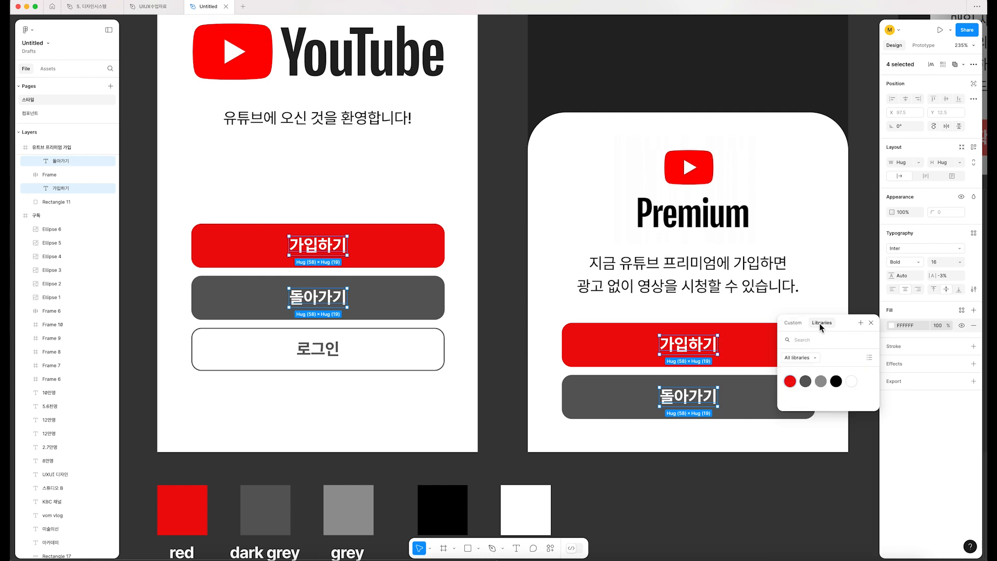
{"action": "left_click", "coordinate": [851, 381]}
Step: Check which color style fills the 로그인 button's label text on the sign-up screen
{"action": "scroll", "coordinate": [799, 421], "scroll_direction": "right", "scroll_amount": 10}
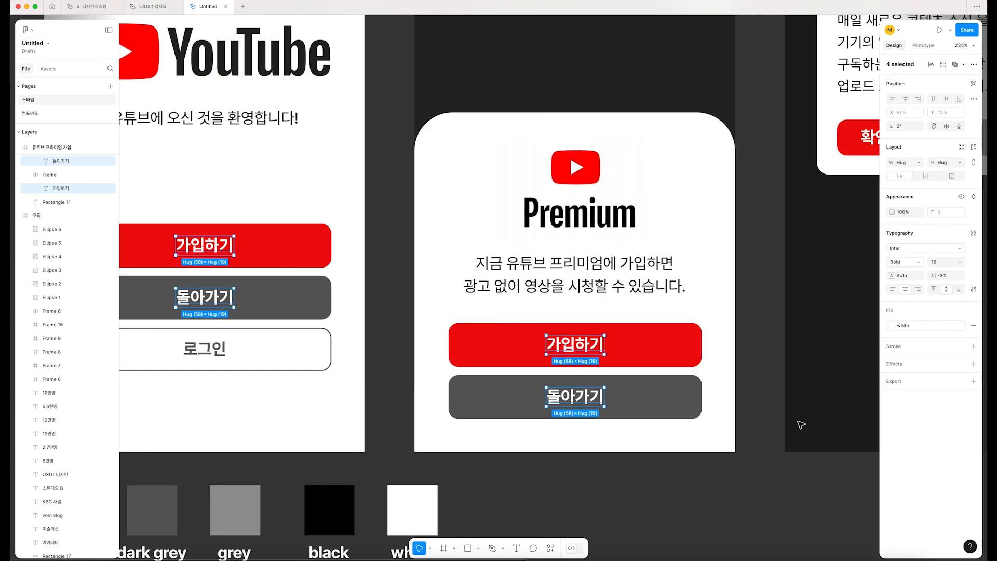
{"action": "scroll", "coordinate": [800, 422], "scroll_direction": "left", "scroll_amount": 12}
{"action": "scroll", "coordinate": [797, 425], "scroll_direction": "up", "scroll_amount": 2}
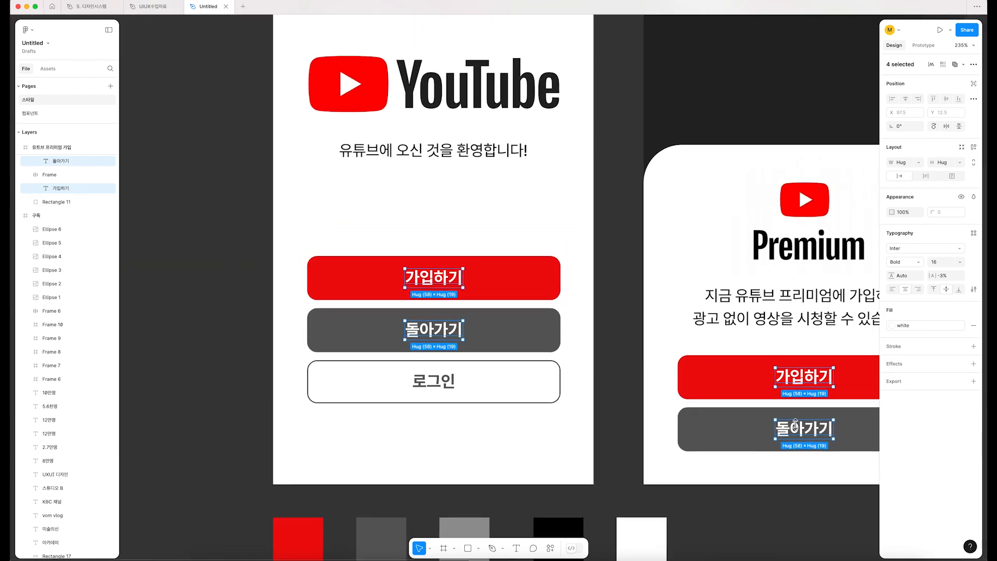
{"action": "double_click", "coordinate": [433, 380]}
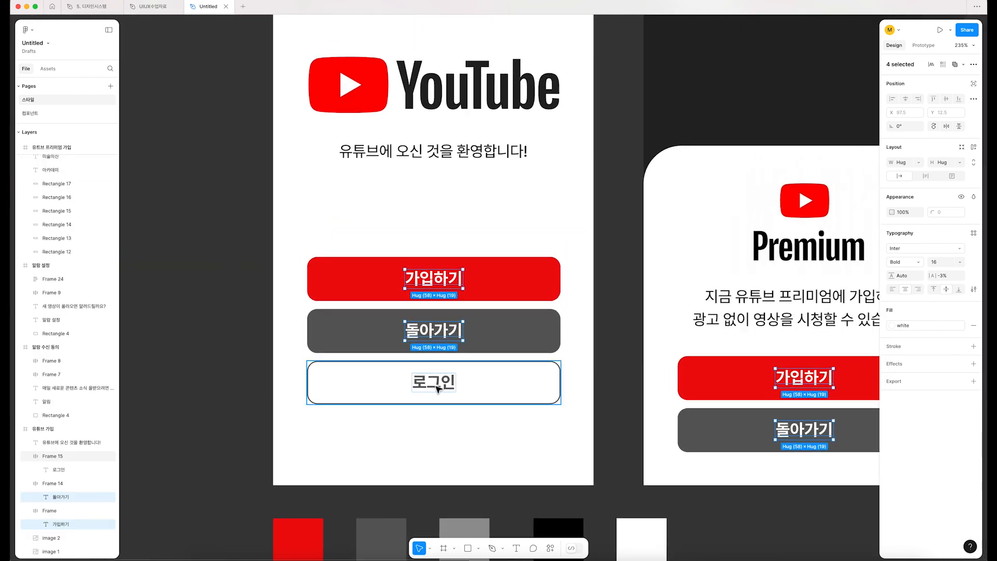
{"action": "left_click", "coordinate": [894, 328]}
{"action": "left_click", "coordinate": [894, 328]}
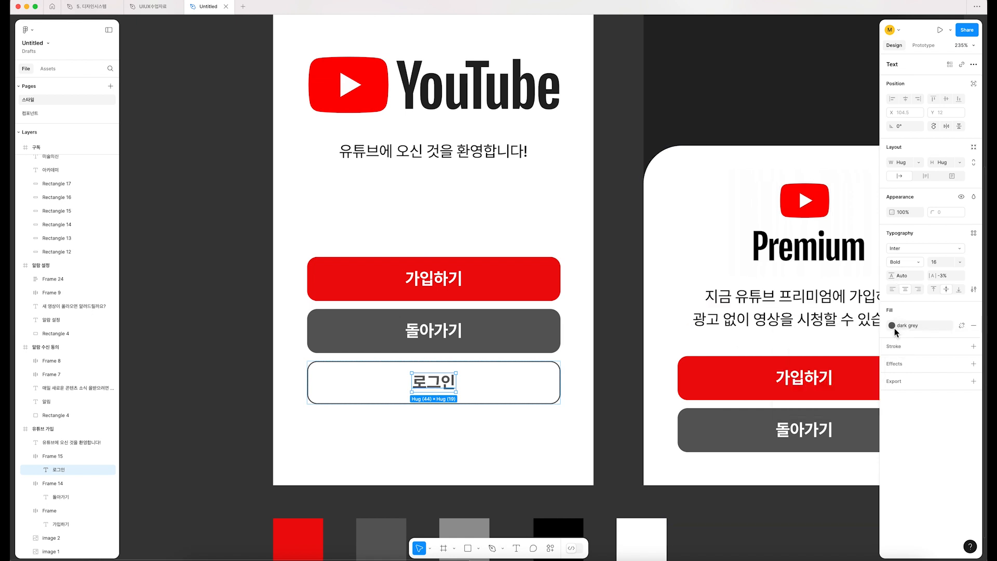
Step: Apply the "black" color style to the welcome text on the sign-up screen and the description text on the Premium screen
{"action": "left_click", "coordinate": [426, 156]}
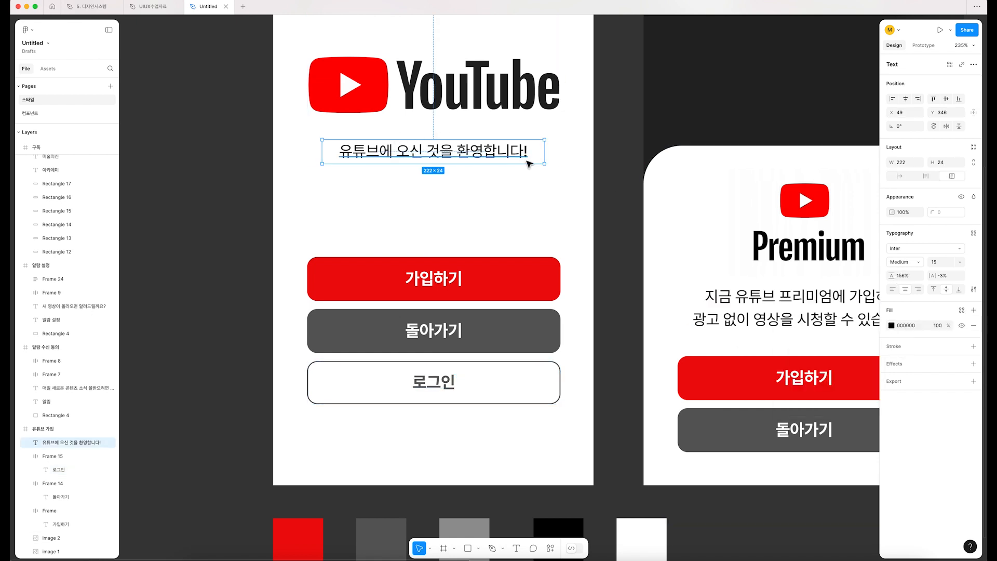
{"action": "left_click", "coordinate": [734, 307], "text": "shift"}
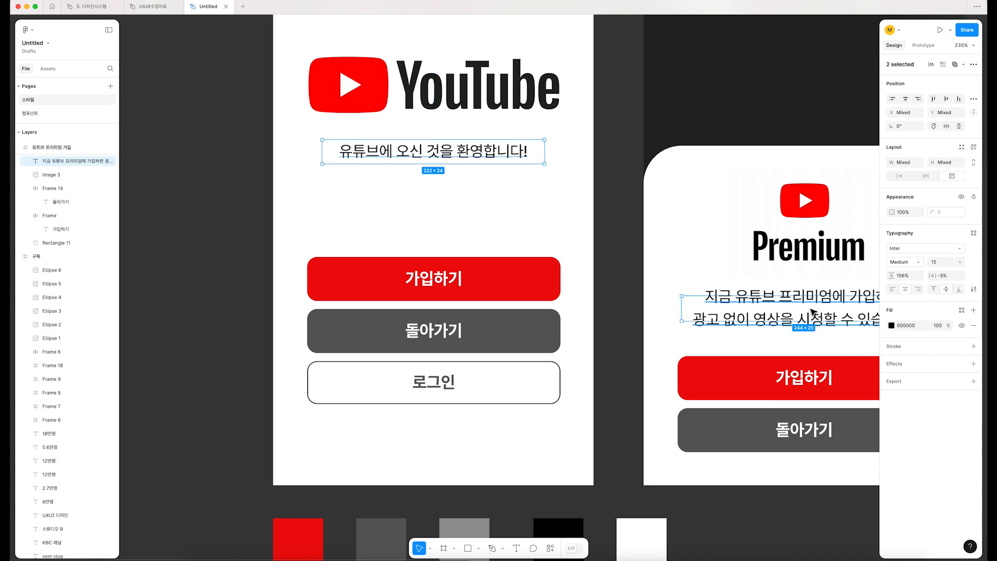
{"action": "left_click", "coordinate": [893, 325]}
{"action": "left_click", "coordinate": [819, 323]}
{"action": "left_click", "coordinate": [837, 384]}
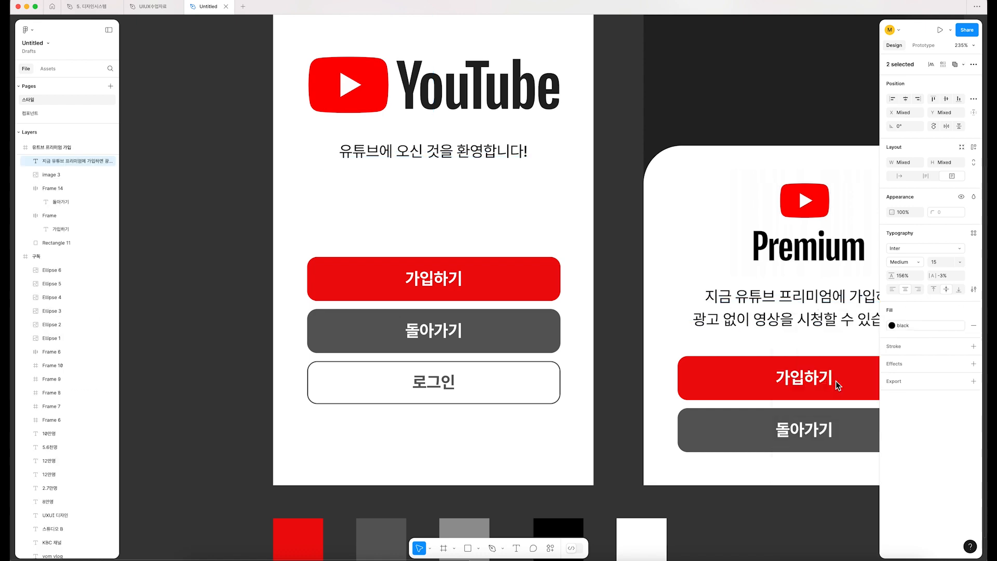
Step: Apply the "black" color style to the titles and description texts of the 알림 and 알람 설정 dialogs
{"action": "scroll", "coordinate": [589, 195], "scroll_direction": "right", "scroll_amount": 10}
{"action": "scroll", "coordinate": [589, 196], "scroll_direction": "down", "scroll_amount": 3, "text": "ctrl"}
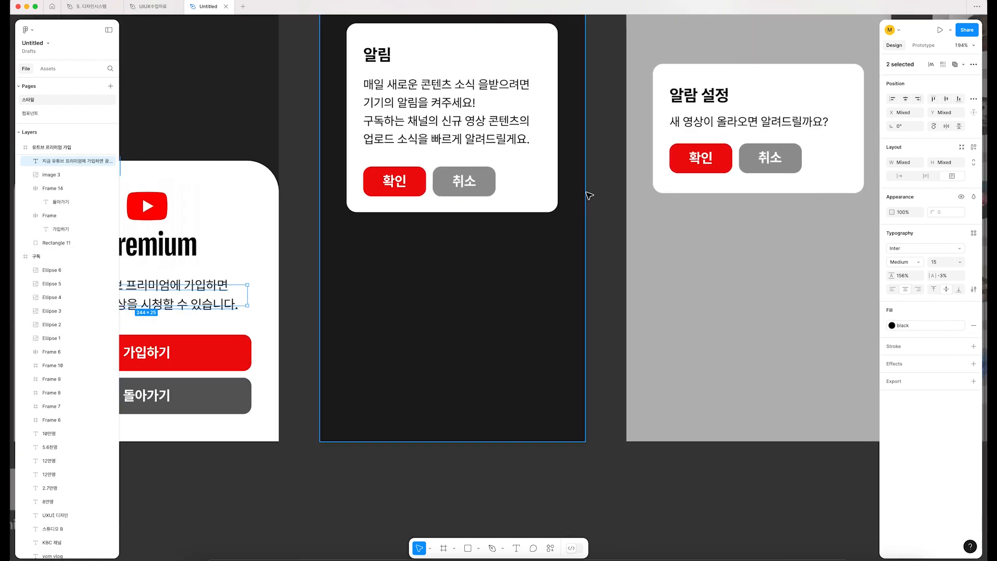
{"action": "scroll", "coordinate": [589, 195], "scroll_direction": "right", "scroll_amount": 5}
{"action": "left_click", "coordinate": [405, 216]}
{"action": "left_click", "coordinate": [648, 220], "text": "shift"}
{"action": "left_click", "coordinate": [648, 221], "text": "shift"}
{"action": "left_click", "coordinate": [310, 151], "text": "shift"}
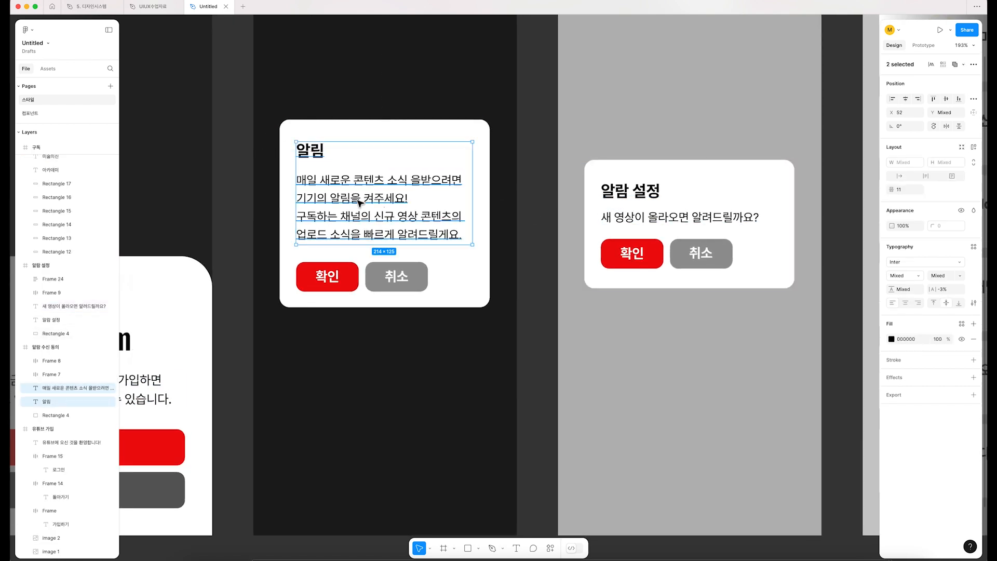
{"action": "left_click", "coordinate": [630, 190], "text": "shift"}
{"action": "left_click", "coordinate": [679, 217], "text": "shift"}
{"action": "scroll", "coordinate": [837, 312], "scroll_direction": "up", "scroll_amount": 1}
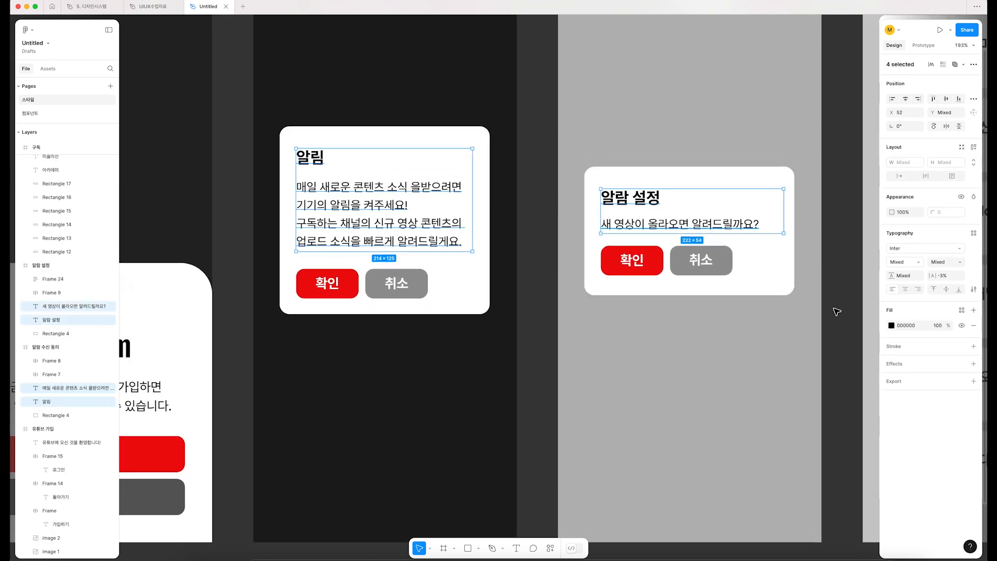
{"action": "left_click", "coordinate": [892, 325]}
{"action": "left_click", "coordinate": [819, 322]}
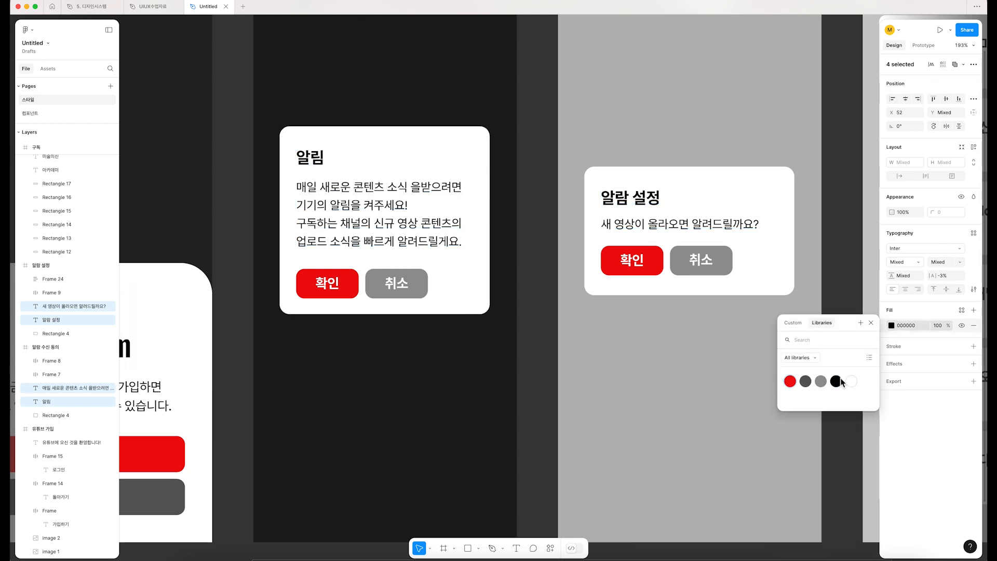
{"action": "left_click", "coordinate": [836, 381]}
Step: Apply the "white" color style to the label of the 취소 button in the 알림 dialog
{"action": "left_click", "coordinate": [316, 288]}
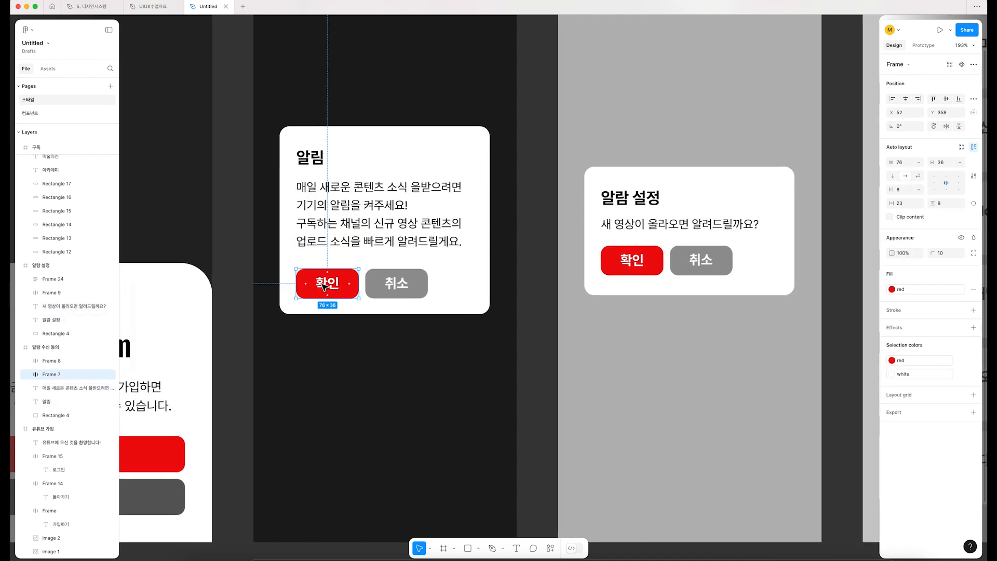
{"action": "scroll", "coordinate": [316, 287], "scroll_direction": "up", "scroll_amount": 1}
{"action": "scroll", "coordinate": [316, 288], "scroll_direction": "up", "scroll_amount": 3}
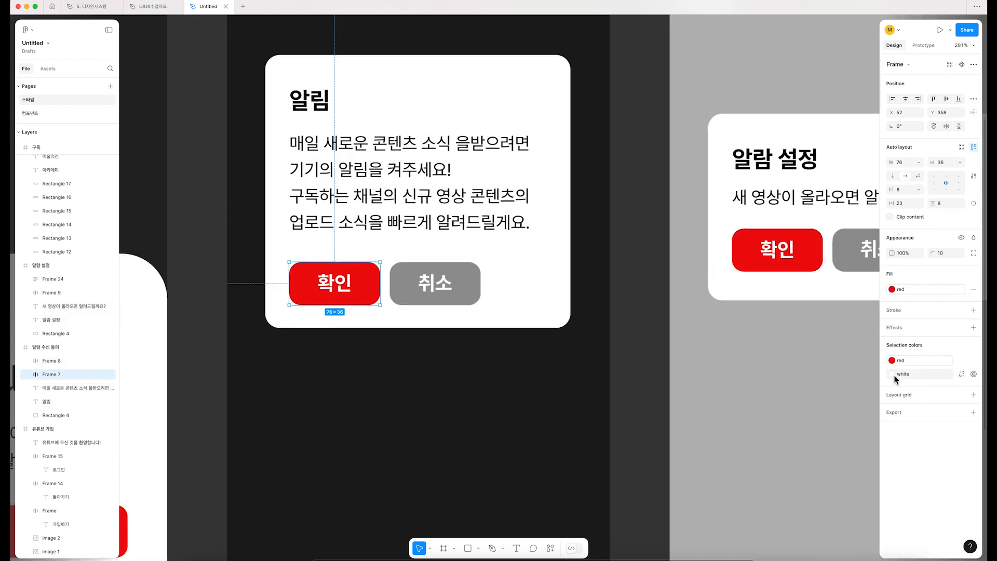
{"action": "left_click", "coordinate": [435, 283]}
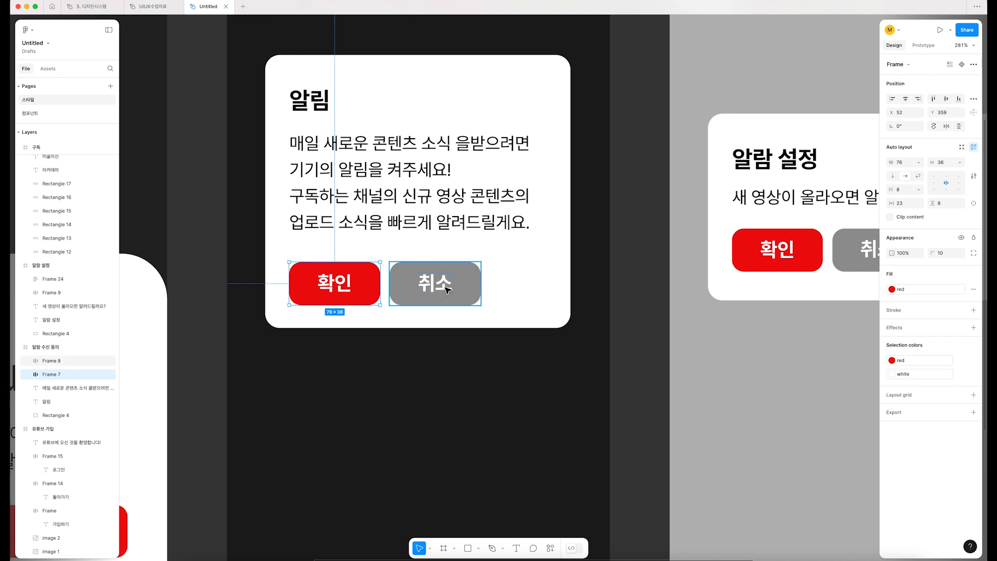
{"action": "left_click", "coordinate": [891, 374]}
{"action": "left_click", "coordinate": [821, 322]}
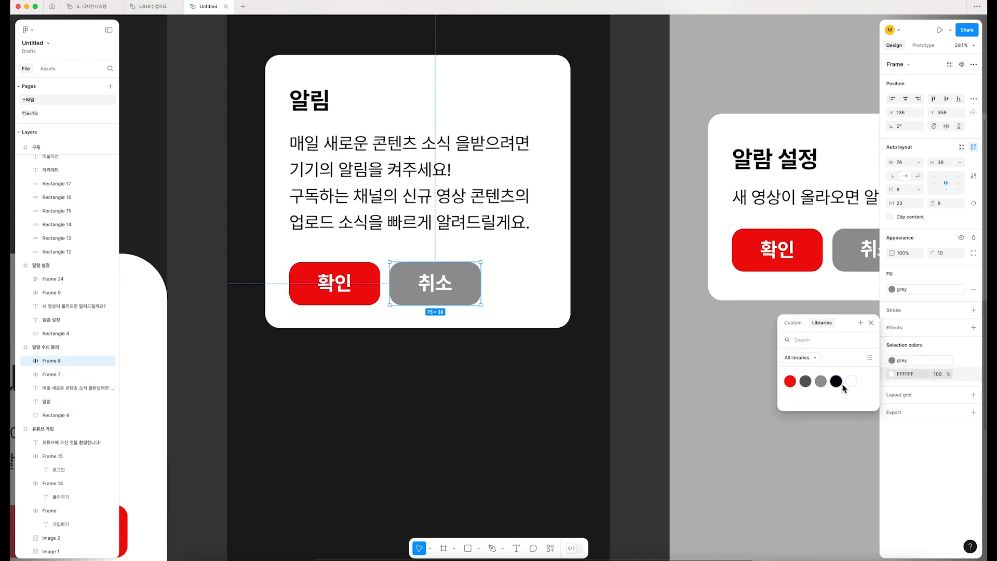
{"action": "key", "text": "Escape"}
Step: Apply the "white" color style to the label of the 취소 button in the 알람 설정 dialog
{"action": "scroll", "coordinate": [597, 337], "scroll_direction": "right", "scroll_amount": 6}
{"action": "left_click", "coordinate": [532, 266]}
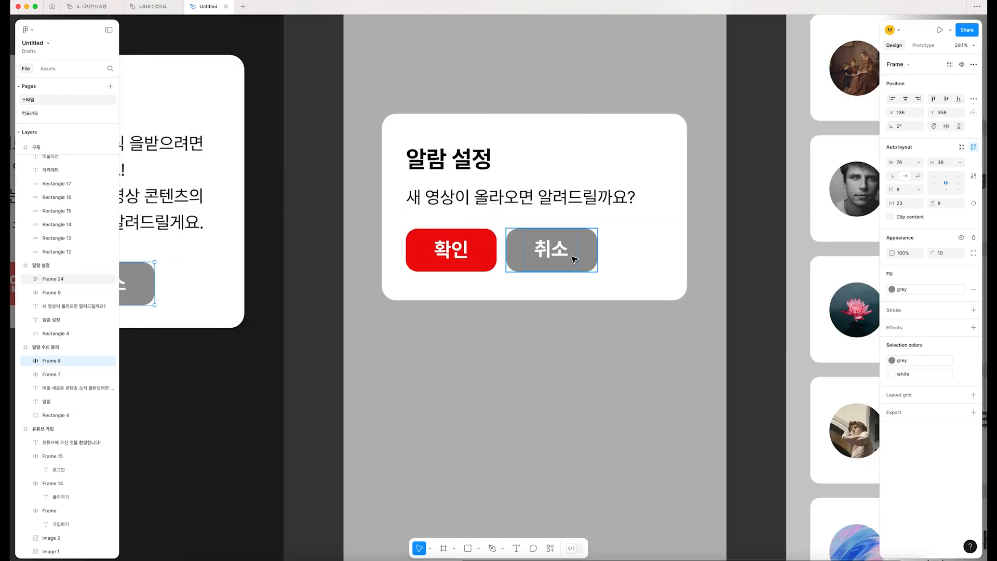
{"action": "left_click", "coordinate": [892, 374]}
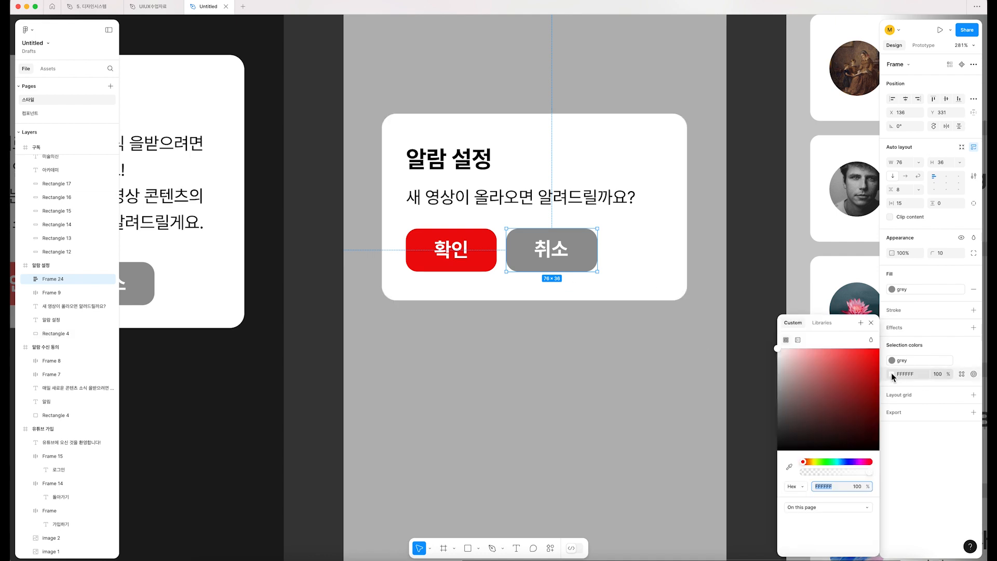
{"action": "left_click", "coordinate": [822, 323]}
{"action": "left_click", "coordinate": [853, 383]}
{"action": "key", "text": "Escape"}
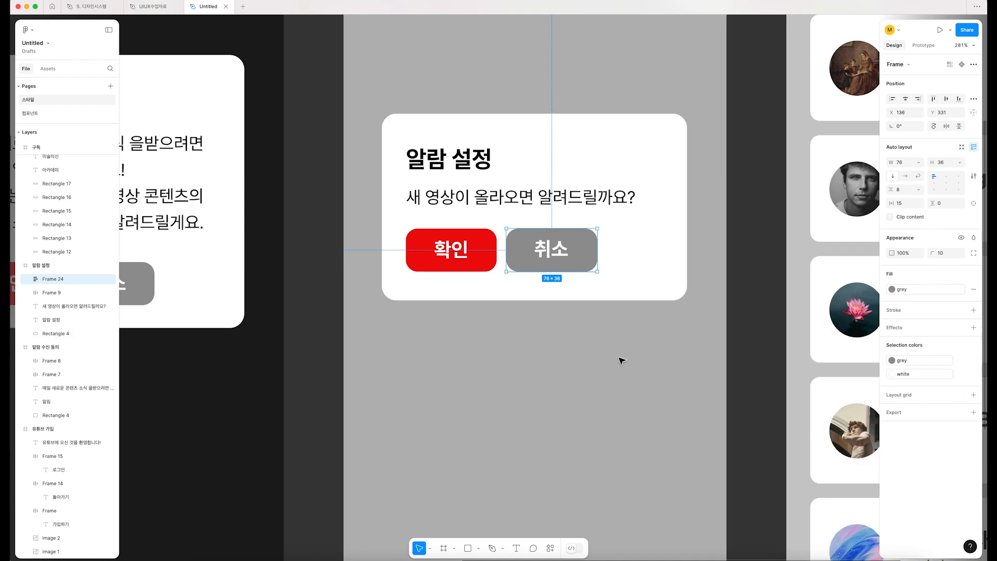
Step: Check which color styles the five red 구독 buttons on the 구독 screen use for fill and contents
{"action": "scroll", "coordinate": [621, 358], "scroll_direction": "right", "scroll_amount": 8}
{"action": "scroll", "coordinate": [620, 358], "scroll_direction": "down", "scroll_amount": 5}
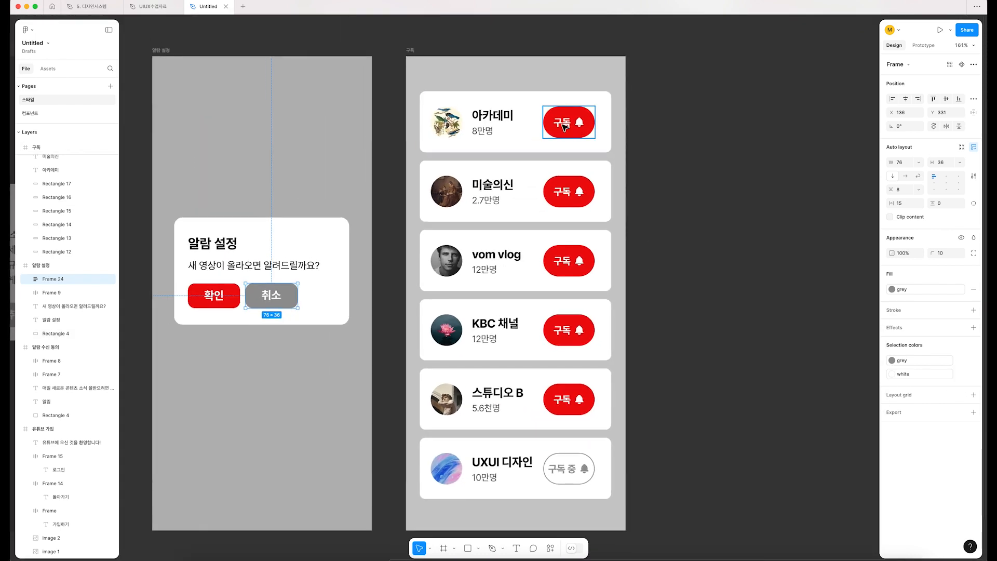
{"action": "left_click", "coordinate": [565, 126]}
{"action": "left_click", "coordinate": [568, 193], "text": "shift"}
{"action": "left_click", "coordinate": [569, 261], "text": "shift"}
{"action": "left_click", "coordinate": [568, 330], "text": "shift"}
{"action": "left_click", "coordinate": [569, 399], "text": "shift"}
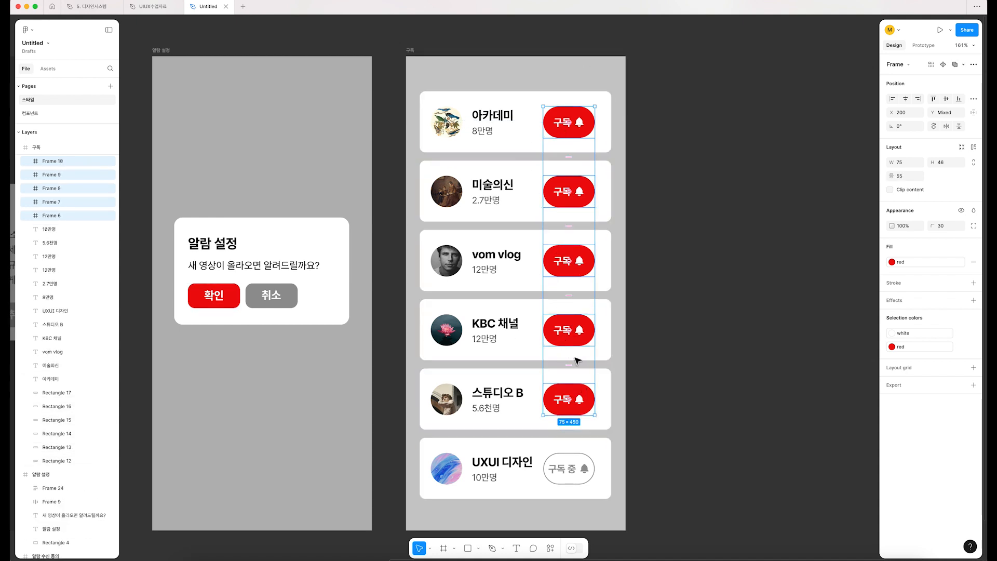
{"action": "left_click", "coordinate": [892, 335]}
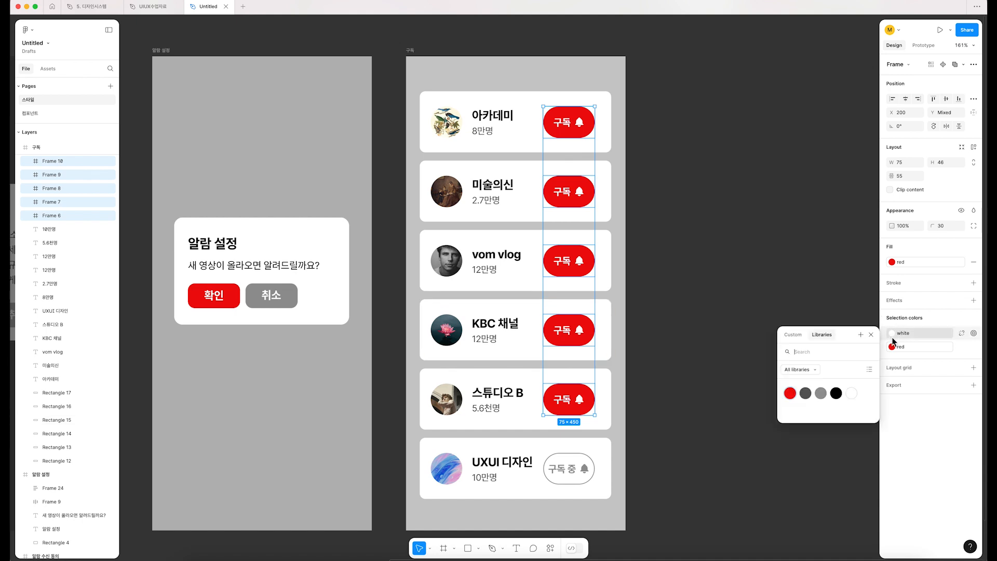
{"action": "key", "text": "Escape"}
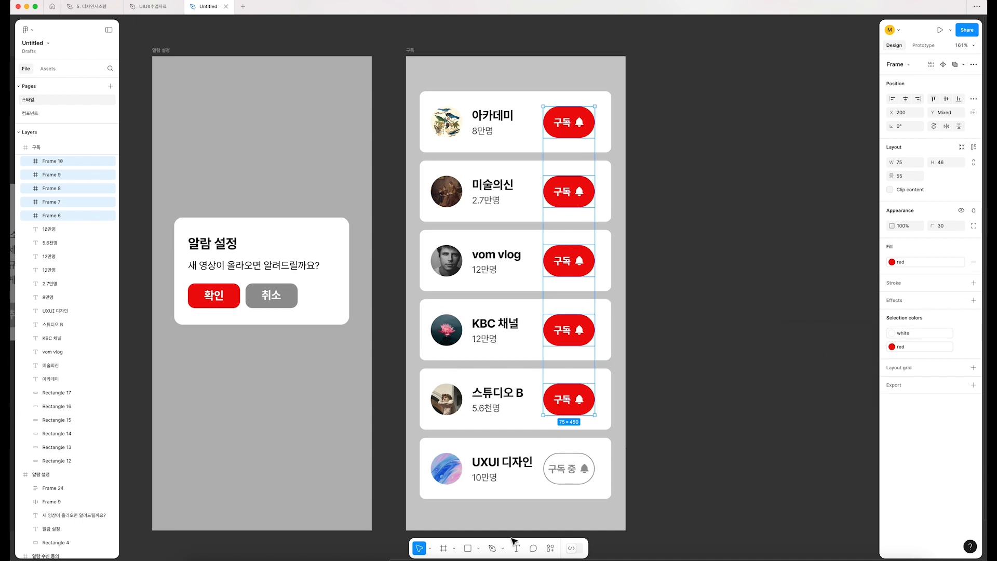
Step: Apply the "grey" color style to the label and bell icon of the 구독 중 button in the UXUI 디자인 row
{"action": "left_click", "coordinate": [575, 475]}
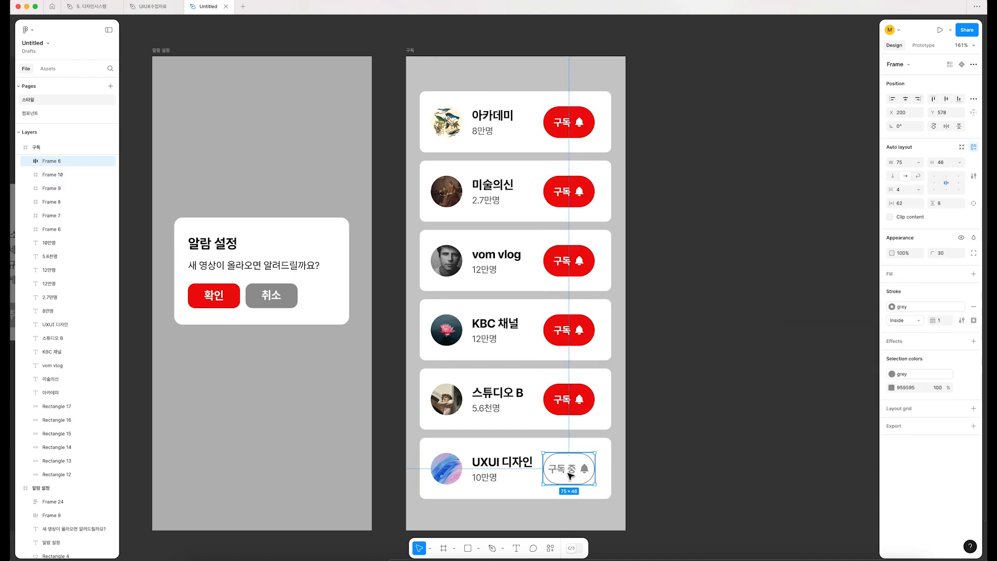
{"action": "left_click", "coordinate": [891, 387]}
{"action": "left_click", "coordinate": [819, 322]}
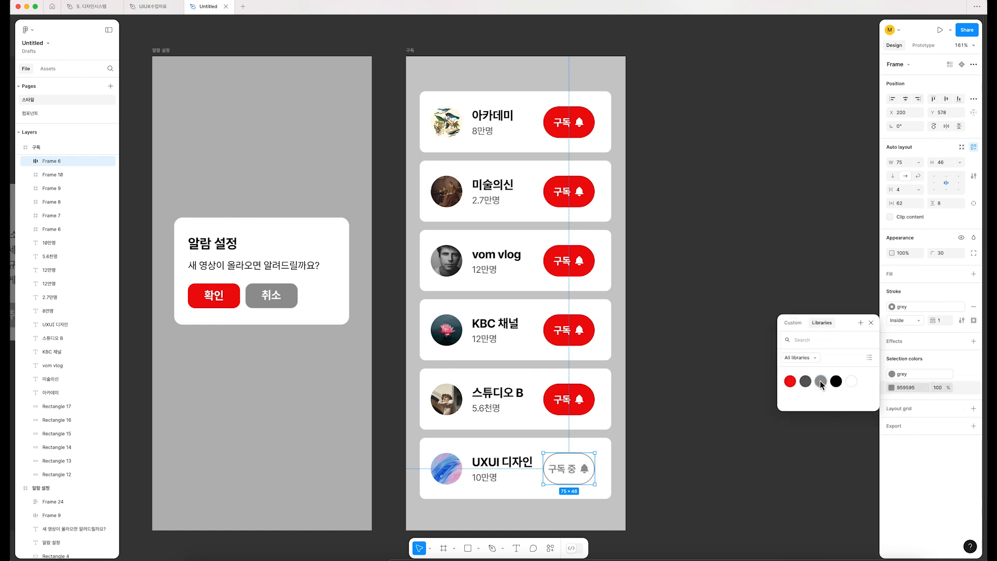
{"action": "left_click", "coordinate": [823, 380]}
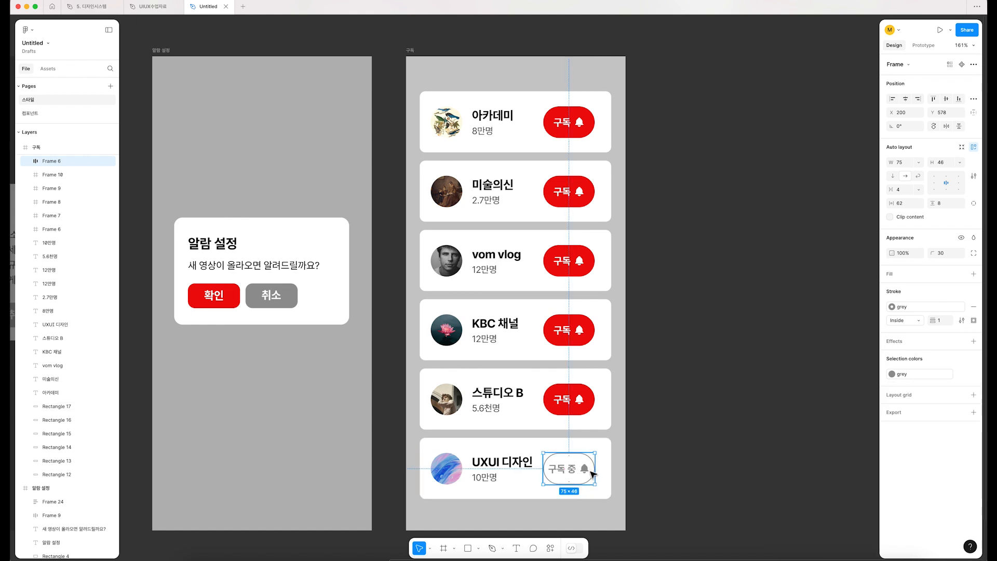
Step: Select all channel cards and their texts on the 구독 screen and apply the "black" color style to the channel names
{"action": "left_click", "coordinate": [502, 466]}
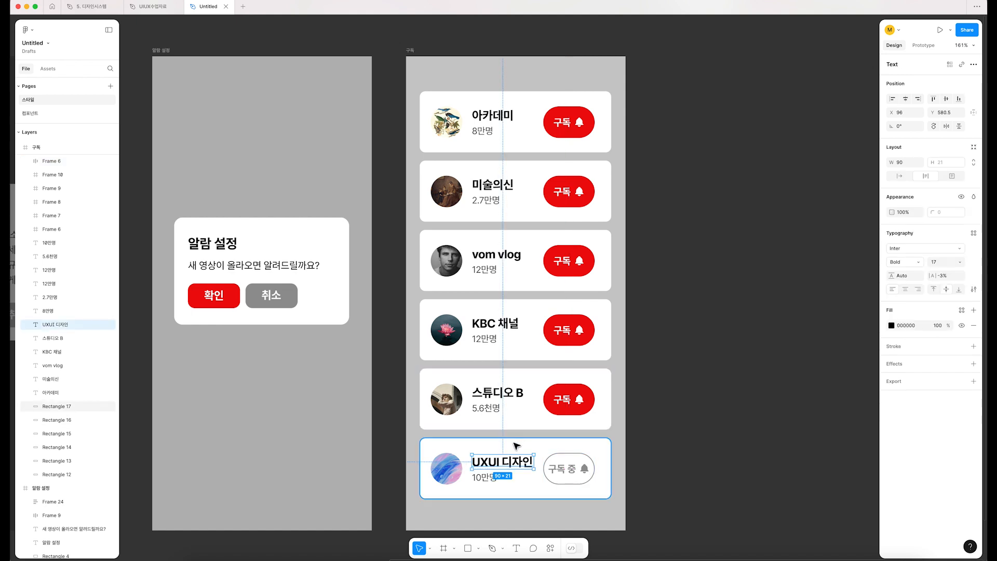
{"action": "scroll", "coordinate": [511, 498], "scroll_direction": "down", "scroll_amount": 2}
{"action": "left_click_drag", "start_coordinate": [518, 512], "coordinate": [477, 52]}
{"action": "scroll", "coordinate": [541, 235], "scroll_direction": "down", "scroll_amount": 1}
{"action": "scroll", "coordinate": [532, 270], "scroll_direction": "up", "scroll_amount": 3}
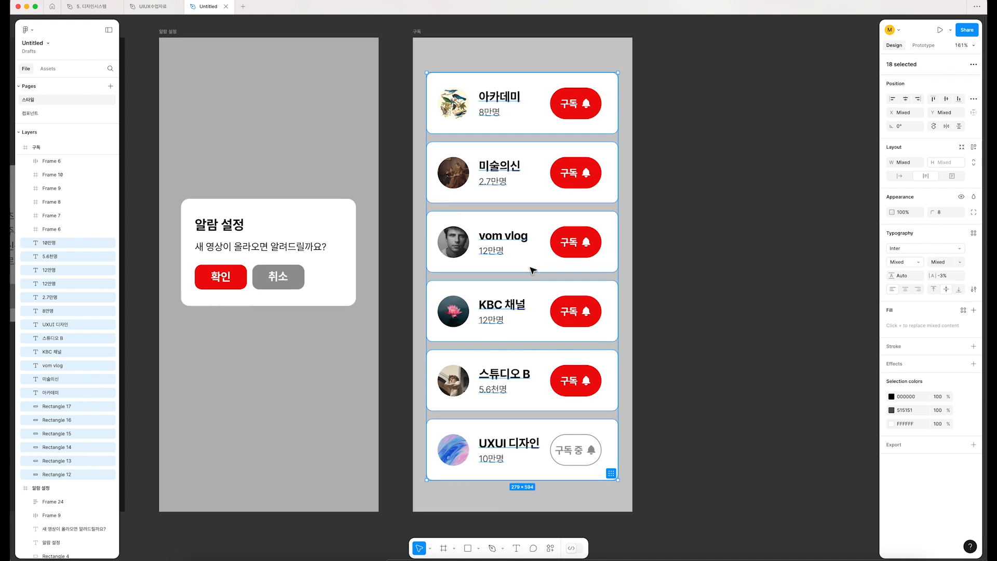
{"action": "scroll", "coordinate": [532, 270], "scroll_direction": "down", "scroll_amount": 2}
{"action": "scroll", "coordinate": [530, 268], "scroll_direction": "up", "scroll_amount": 1}
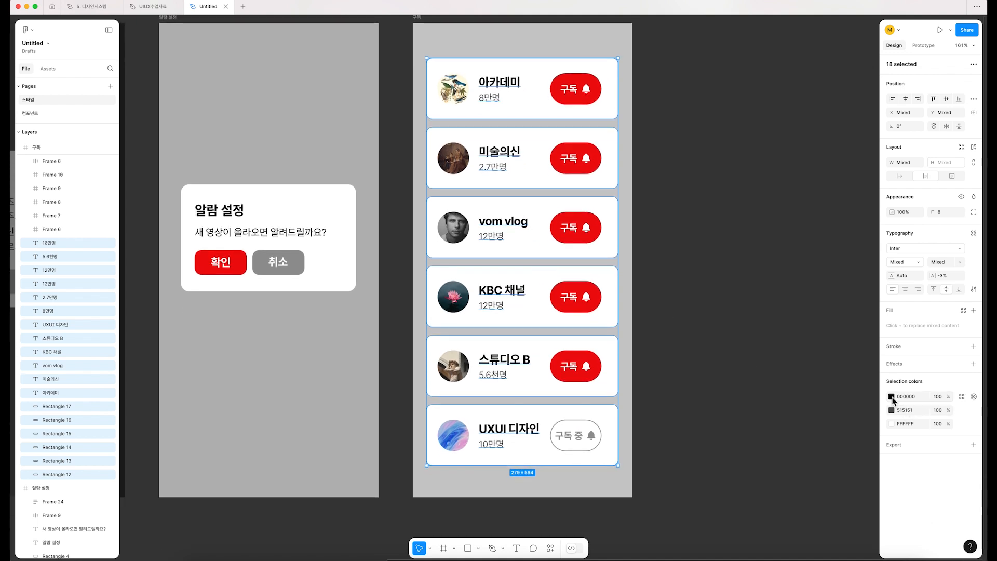
{"action": "left_click", "coordinate": [892, 396]}
{"action": "left_click", "coordinate": [822, 322]}
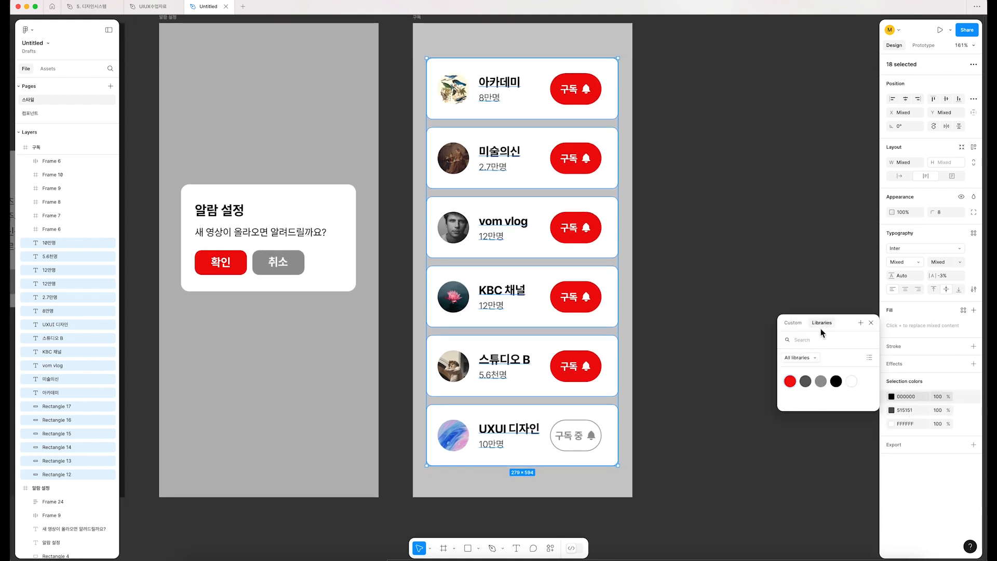
{"action": "left_click", "coordinate": [835, 381]}
Step: Apply the "dark grey" color style to the subscriber counts and the "white" style to the card backgrounds on the 구독 screen
{"action": "left_click", "coordinate": [892, 411]}
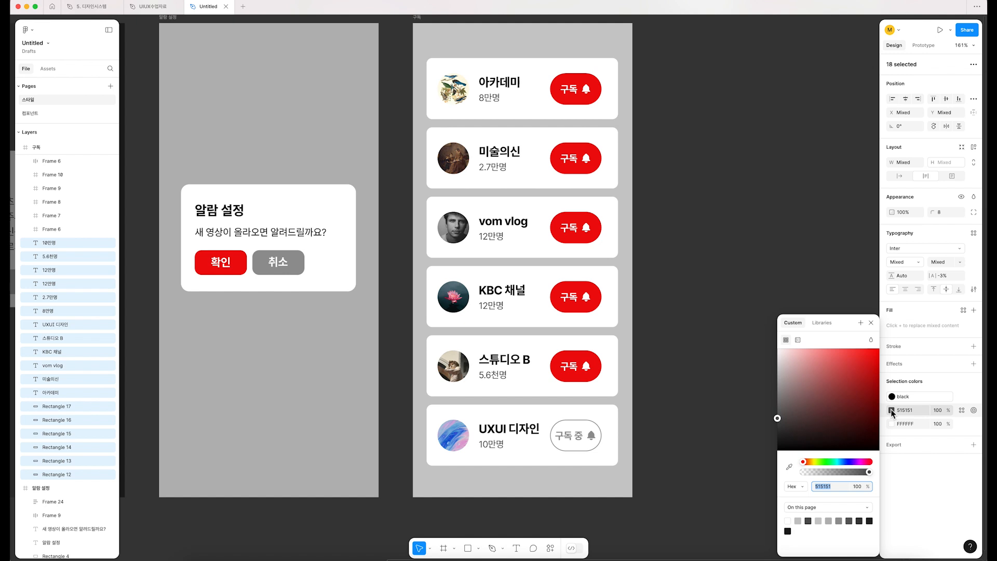
{"action": "left_click", "coordinate": [821, 323]}
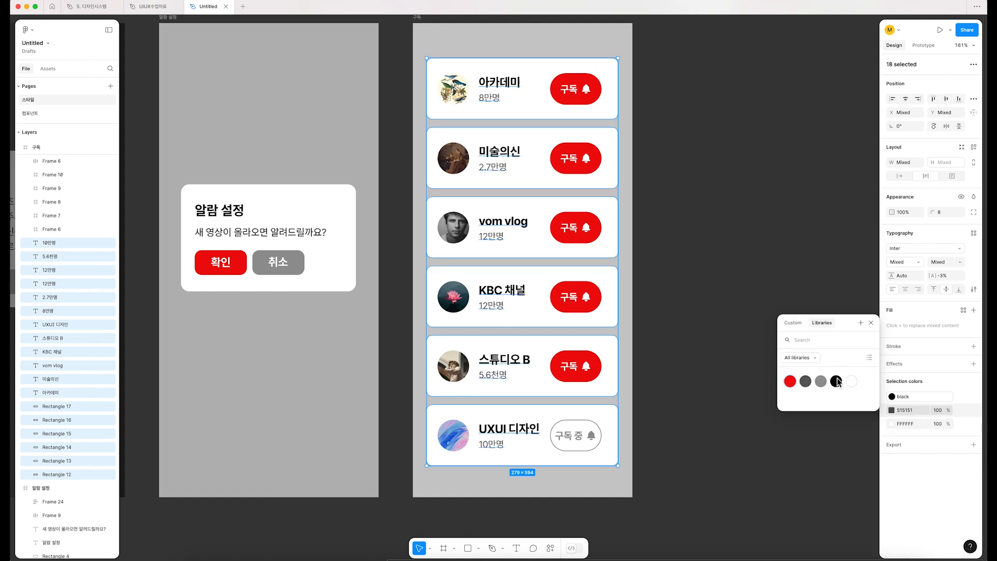
{"action": "left_click", "coordinate": [805, 382]}
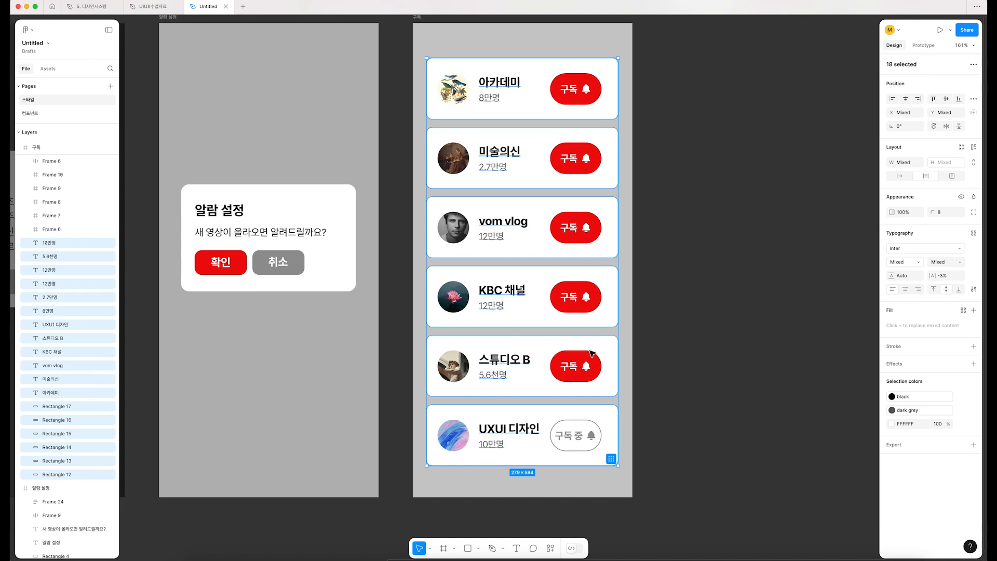
{"action": "left_click", "coordinate": [893, 426]}
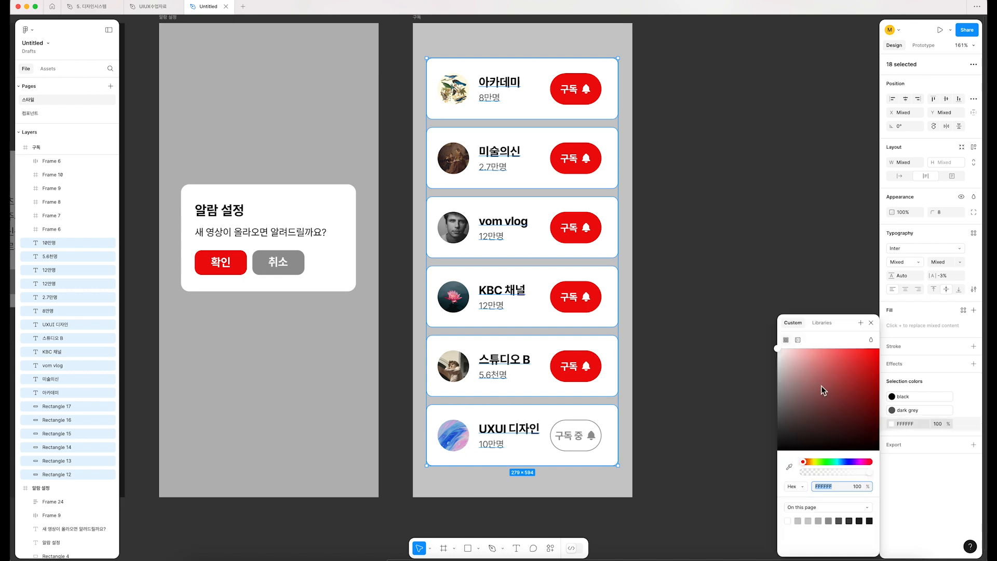
{"action": "left_click", "coordinate": [822, 323]}
{"action": "left_click", "coordinate": [850, 383]}
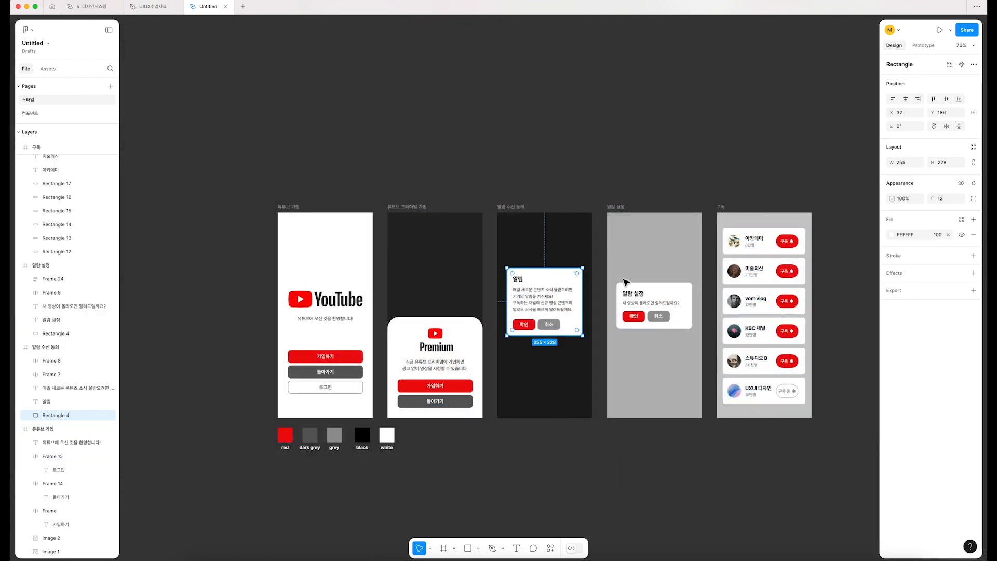
Step: Apply the "white" color style to the background rectangles of the 알림 and 알람 설정 dialogs, and clear the selection
{"action": "left_click", "coordinate": [671, 287], "text": "shift"}
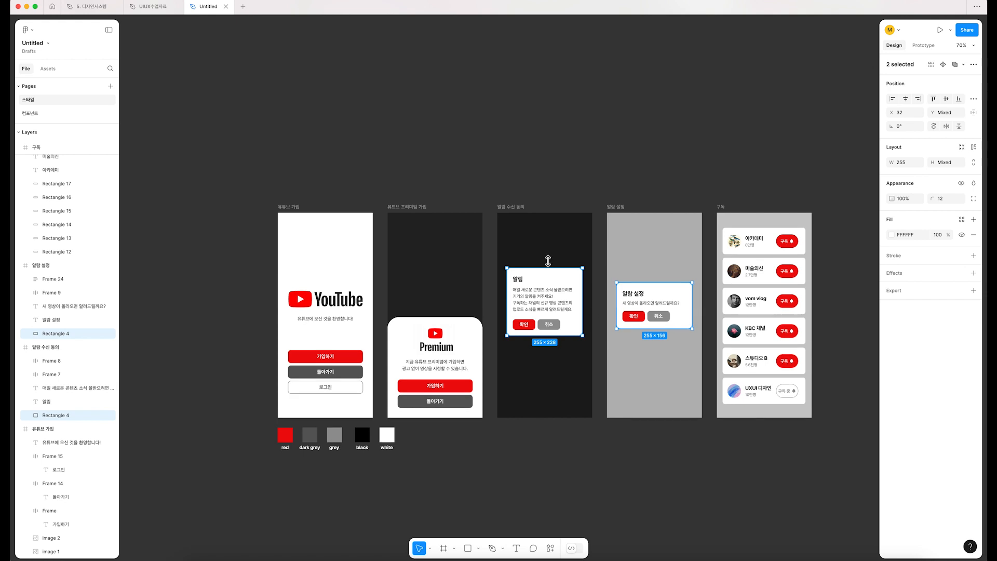
{"action": "left_click", "coordinate": [892, 237]}
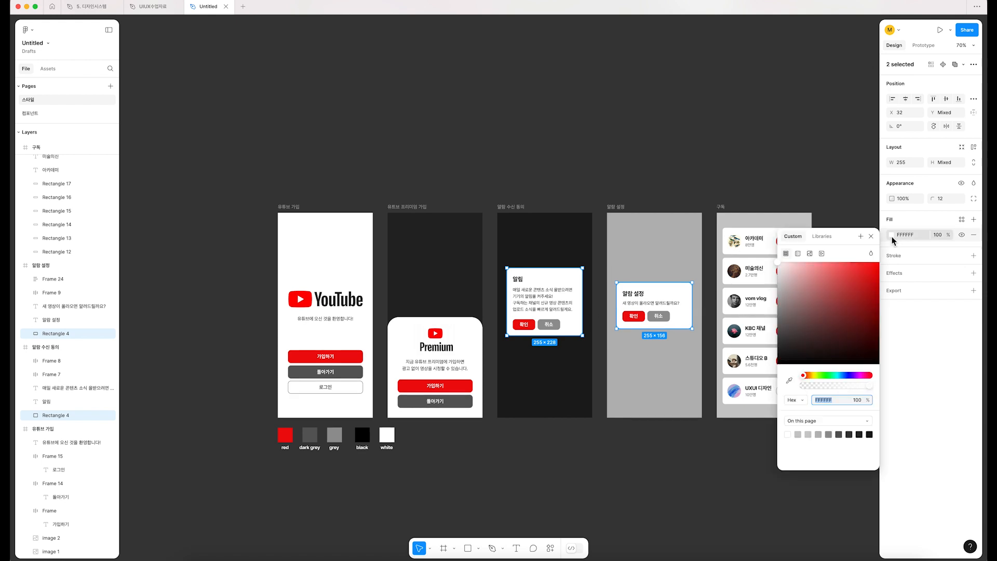
{"action": "left_click", "coordinate": [822, 236]}
{"action": "left_click", "coordinate": [853, 300]}
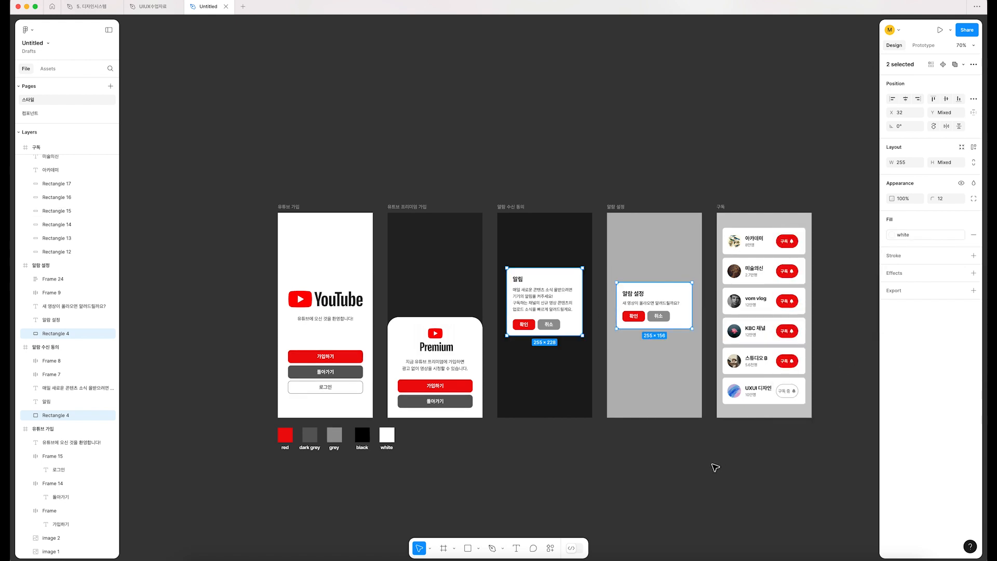
{"action": "left_click", "coordinate": [715, 468]}
Step: Open the "dark grey" color style for editing and try shifting its shade in the color picker
{"action": "scroll", "coordinate": [727, 465], "scroll_direction": "right", "scroll_amount": 2}
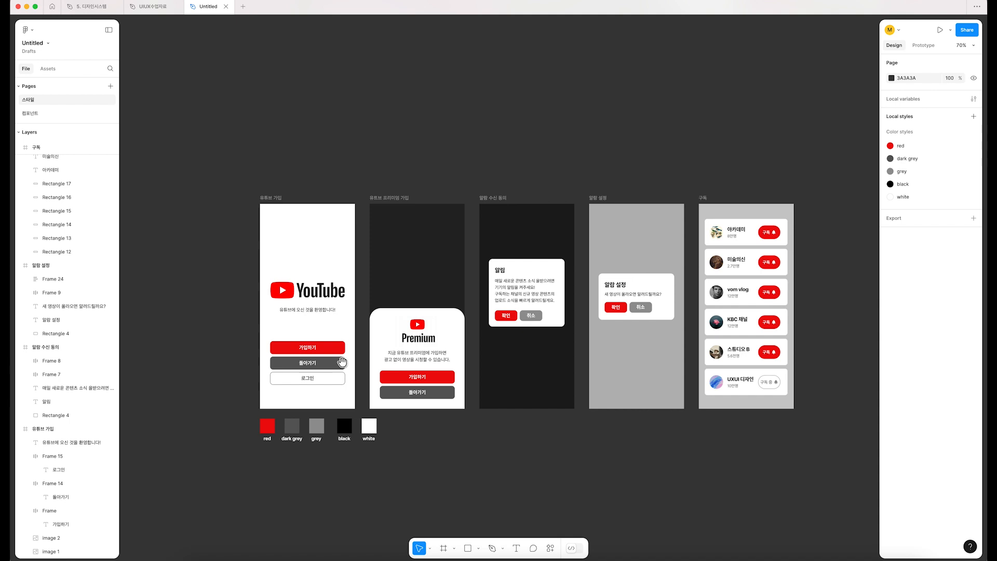
{"action": "scroll", "coordinate": [340, 394], "scroll_direction": "down", "scroll_amount": 1}
{"action": "scroll", "coordinate": [340, 395], "scroll_direction": "right", "scroll_amount": 1}
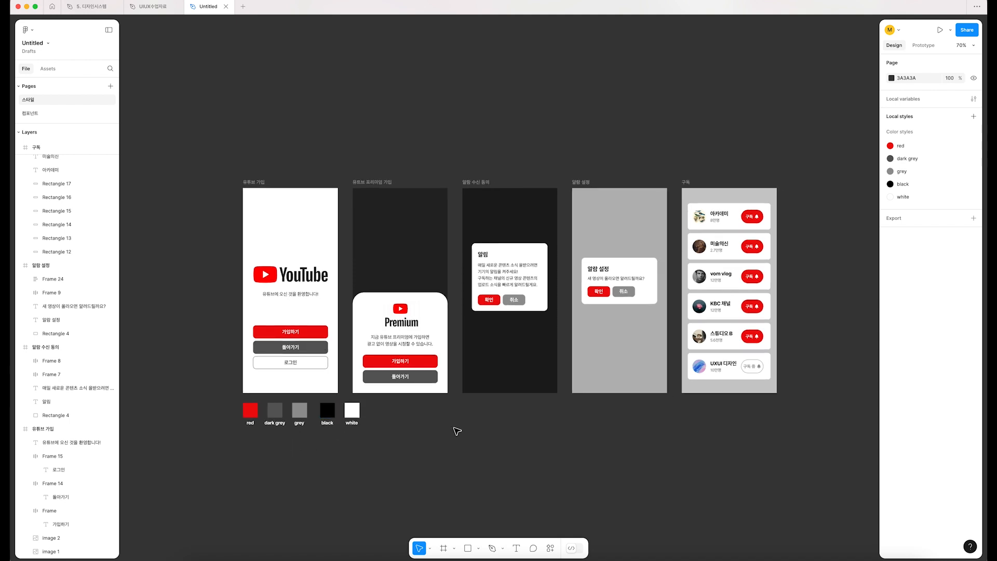
{"action": "left_click", "coordinate": [974, 158]}
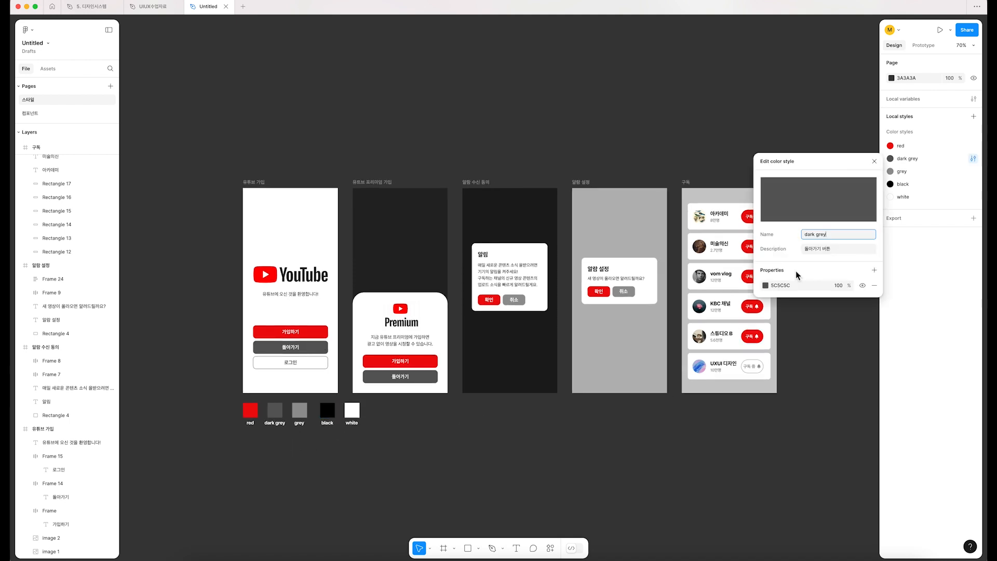
{"action": "left_click", "coordinate": [765, 287]}
{"action": "left_click_drag", "start_coordinate": [655, 375], "coordinate": [666, 392]}
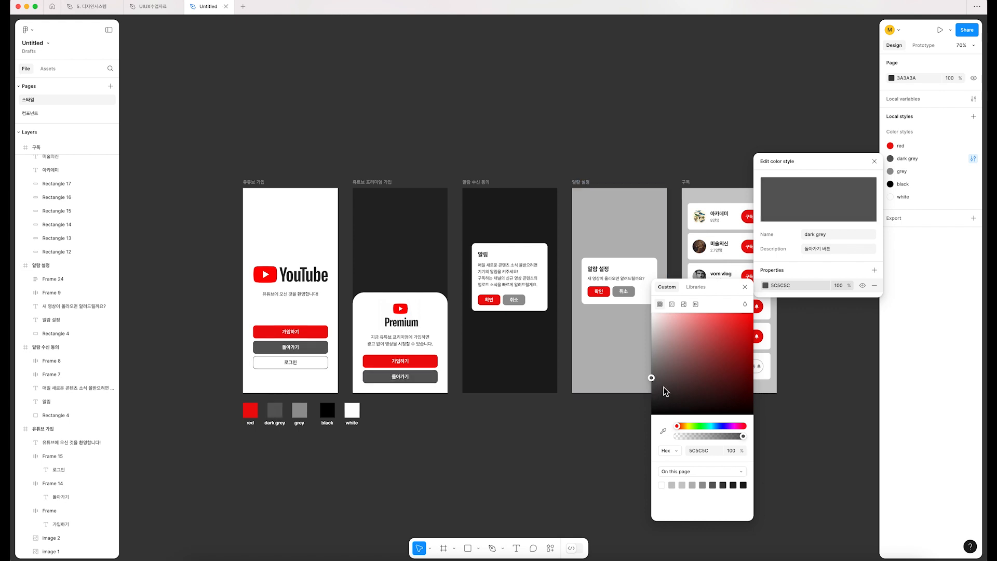
Step: Open the "grey" color style for editing and try shifting its shade in the color picker
{"action": "left_click", "coordinate": [974, 172]}
{"action": "scroll", "coordinate": [547, 262], "scroll_direction": "right", "scroll_amount": 5}
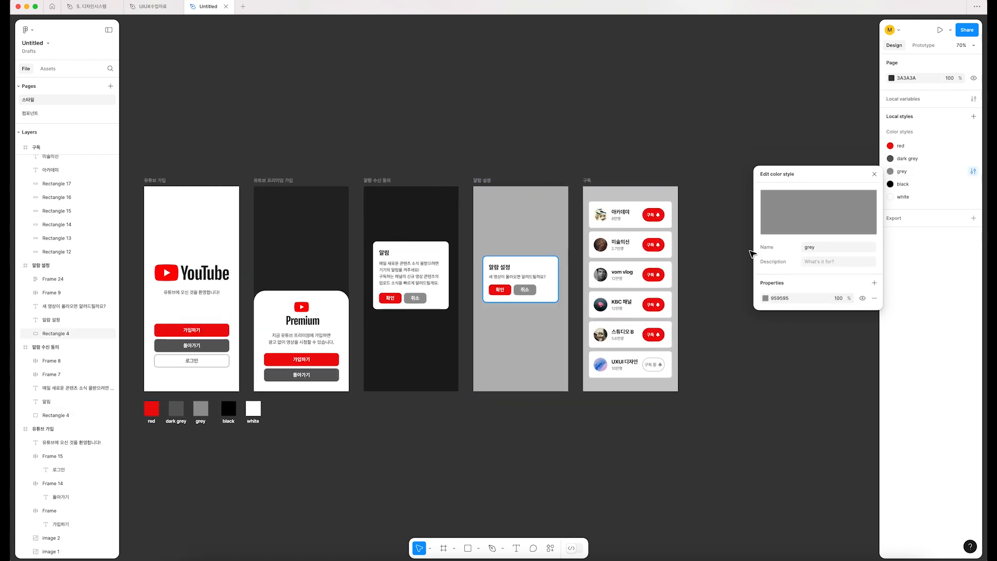
{"action": "left_click", "coordinate": [765, 298]}
{"action": "mouse_move", "coordinate": [651, 367]}
{"action": "left_mouse_down"}
{"action": "mouse_move", "coordinate": [644, 353]}
{"action": "mouse_move", "coordinate": [615, 354]}
{"action": "mouse_move", "coordinate": [652, 346]}
{"action": "mouse_move", "coordinate": [644, 367]}
{"action": "left_mouse_up"}
{"action": "scroll", "coordinate": [553, 359], "scroll_direction": "right", "scroll_amount": 3}
{"action": "scroll", "coordinate": [644, 367], "scroll_direction": "left", "scroll_amount": 3}
Step: Open the "black" color style for editing and try shifting its shade in the color picker
{"action": "left_click", "coordinate": [972, 184]}
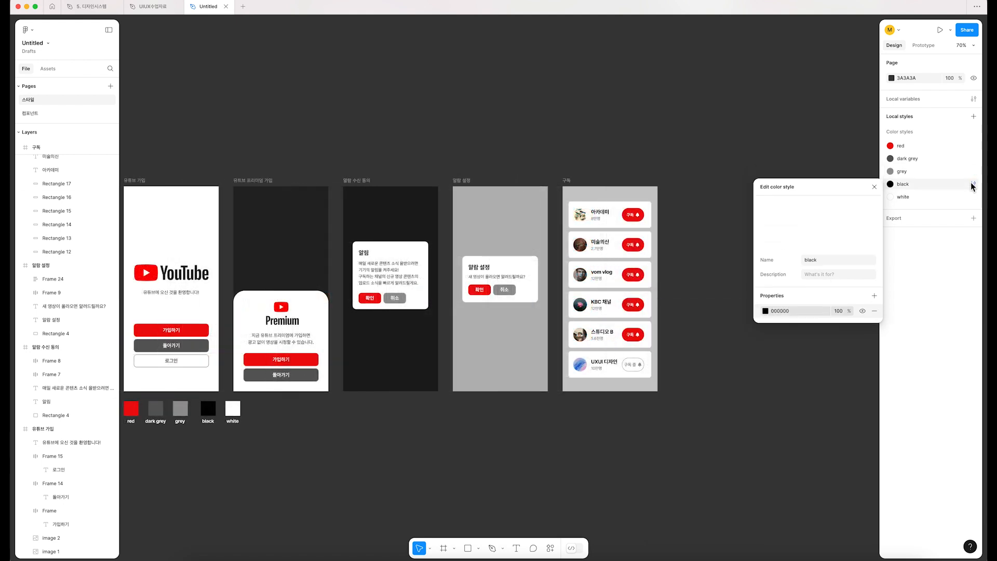
{"action": "left_click", "coordinate": [767, 314]}
{"action": "left_click_drag", "start_coordinate": [651, 418], "coordinate": [628, 452]}
{"action": "left_click", "coordinate": [897, 193]}
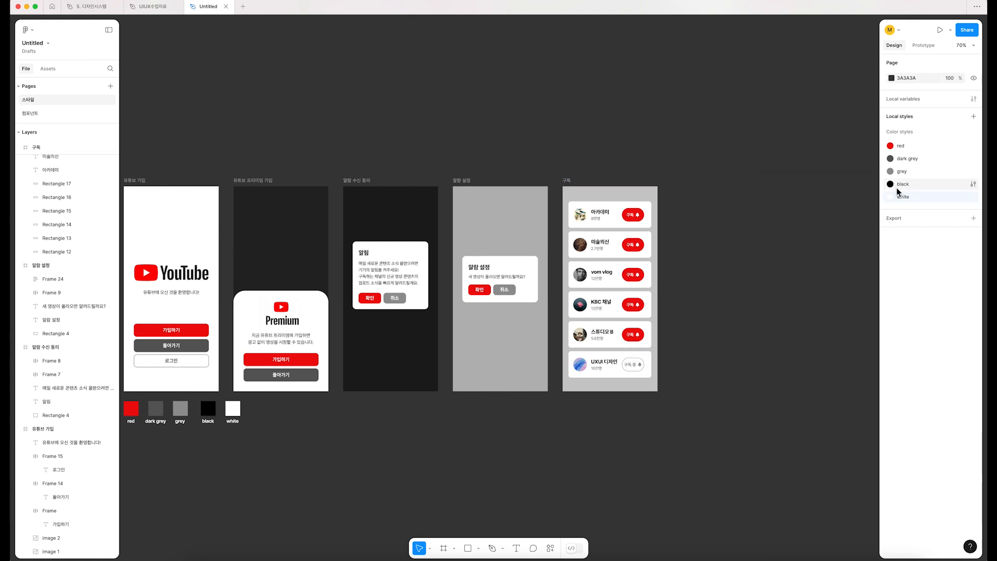
Step: Try a different color for the "white" color style, undo the change and close the style editor
{"action": "left_click", "coordinate": [891, 198]}
{"action": "left_click", "coordinate": [766, 324]}
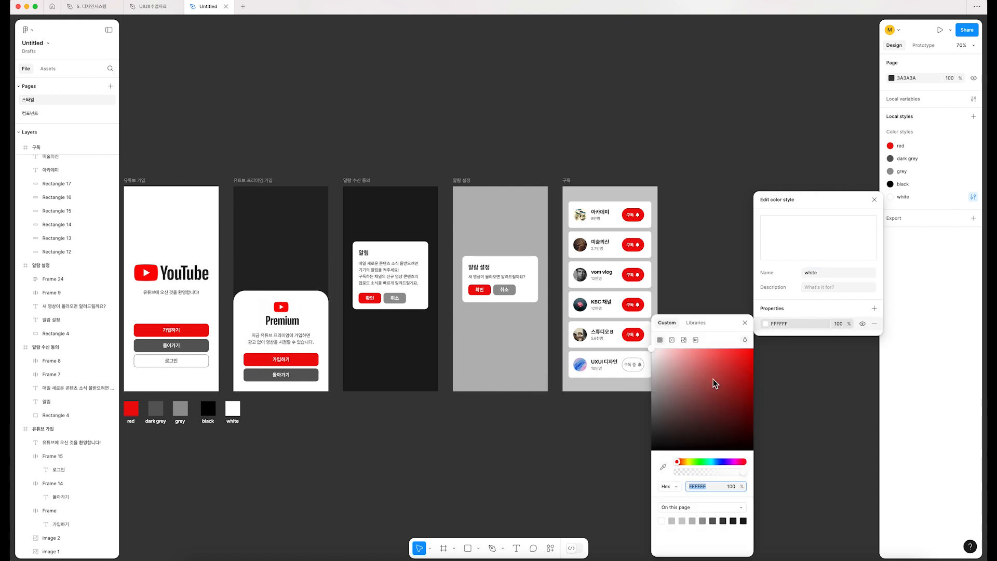
{"action": "left_click_drag", "start_coordinate": [699, 411], "coordinate": [711, 361]}
{"action": "key", "text": "super+z"}
{"action": "left_click", "coordinate": [874, 201]}
{"action": "key", "text": "shift+1"}
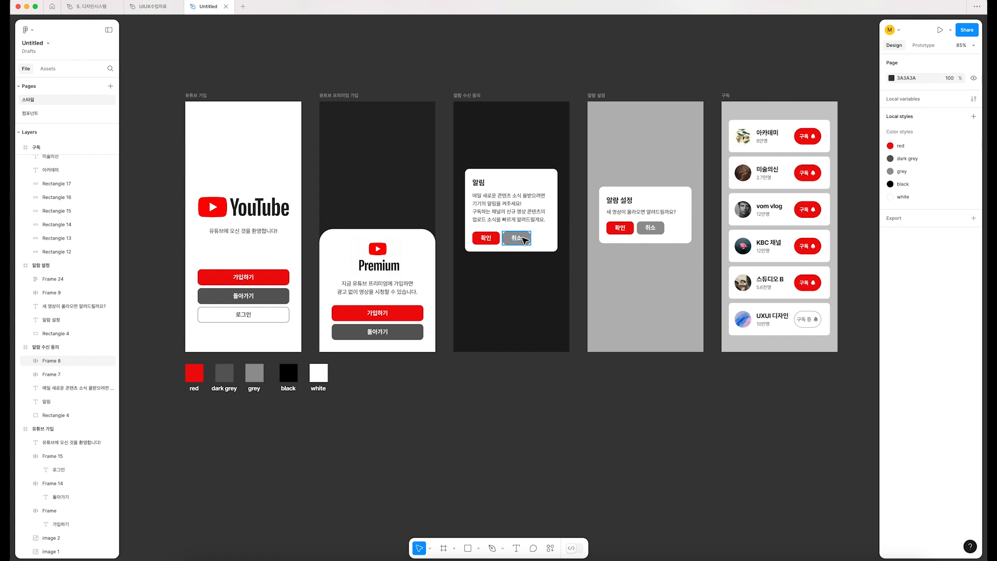
Step: Duplicate the white swatch with its label beside the original, and rename the original's label as "white-text"
{"action": "scroll", "coordinate": [294, 387], "scroll_direction": "up", "scroll_amount": 5}
{"action": "left_click_drag", "start_coordinate": [373, 410], "coordinate": [483, 358]}
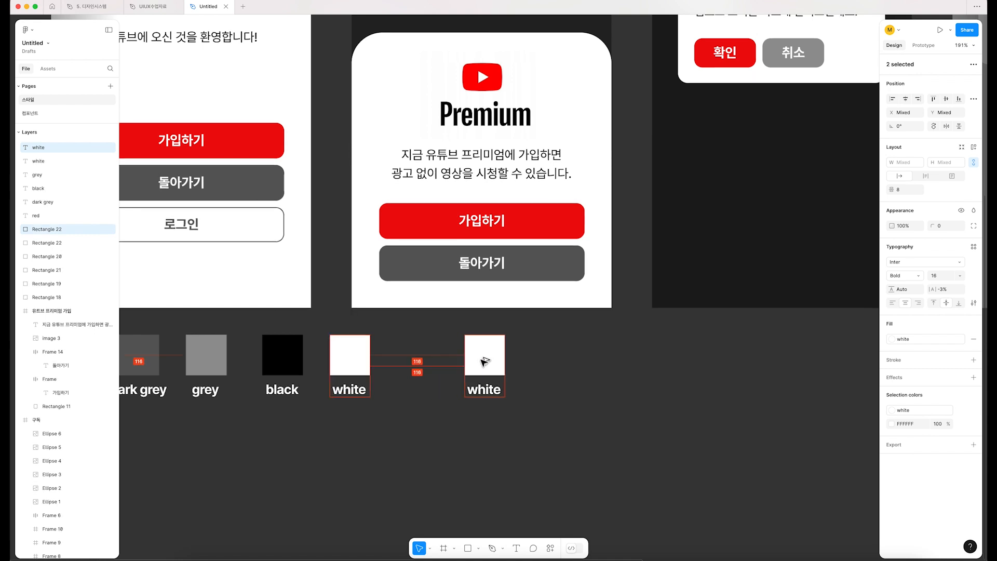
{"action": "double_click", "coordinate": [352, 391]}
{"action": "key", "text": "Right"}
{"action": "type", "text": "-"}
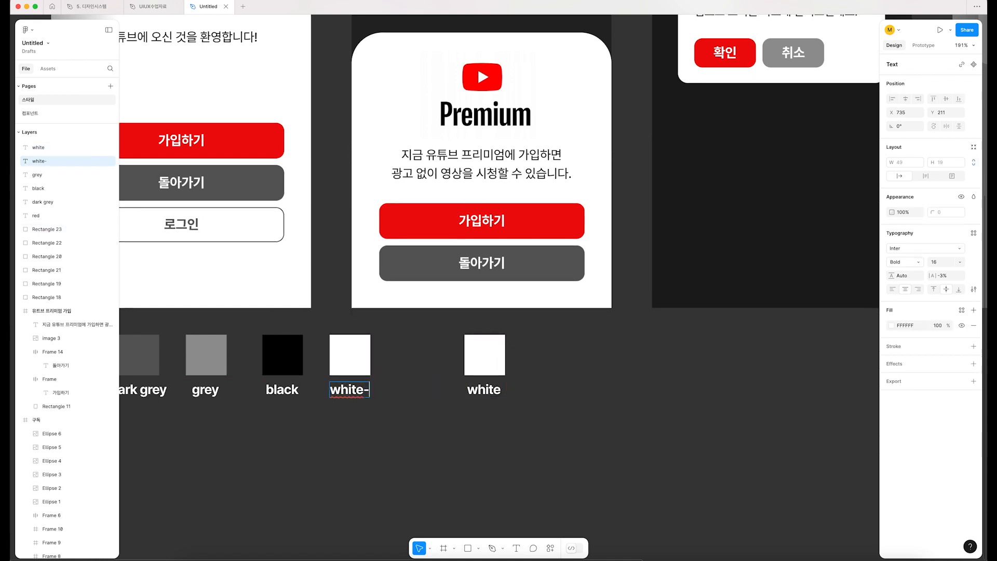
{"action": "type", "text": "text"}
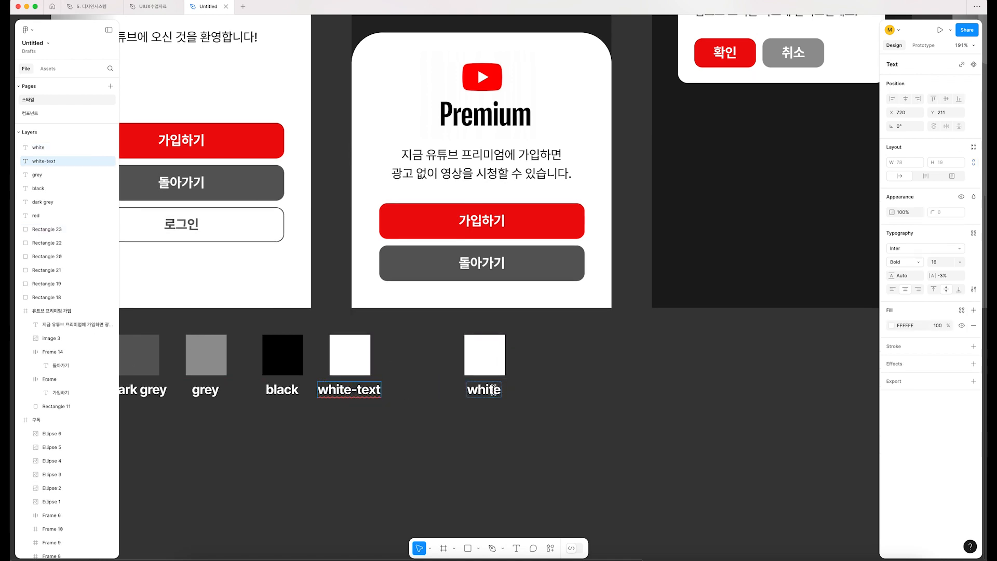
Step: Rename the duplicated white swatch's label as "white-background"
{"action": "double_click", "coordinate": [493, 391]}
{"action": "key", "text": "Right"}
{"action": "type", "text": "-background"}
{"action": "key", "text": "Escape"}
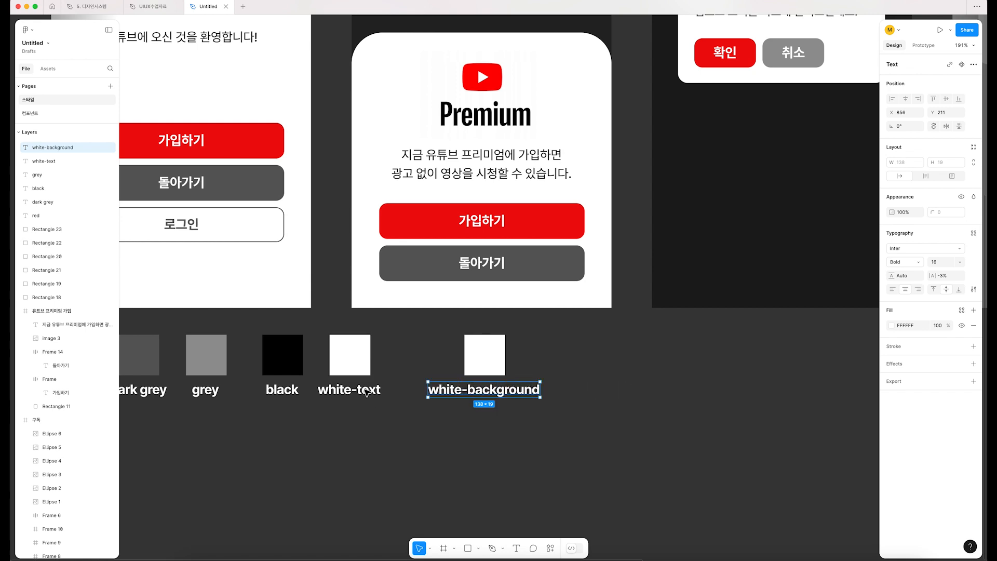
Step: Change the two labels to "white/text" and "white/background", and move the text swatch with its label closer to the background swatch
{"action": "left_click", "coordinate": [375, 390]}
{"action": "left_click", "coordinate": [376, 354], "text": "shift"}
{"action": "left_click", "coordinate": [526, 420]}
{"action": "left_click", "coordinate": [483, 355]}
{"action": "left_click", "coordinate": [552, 413]}
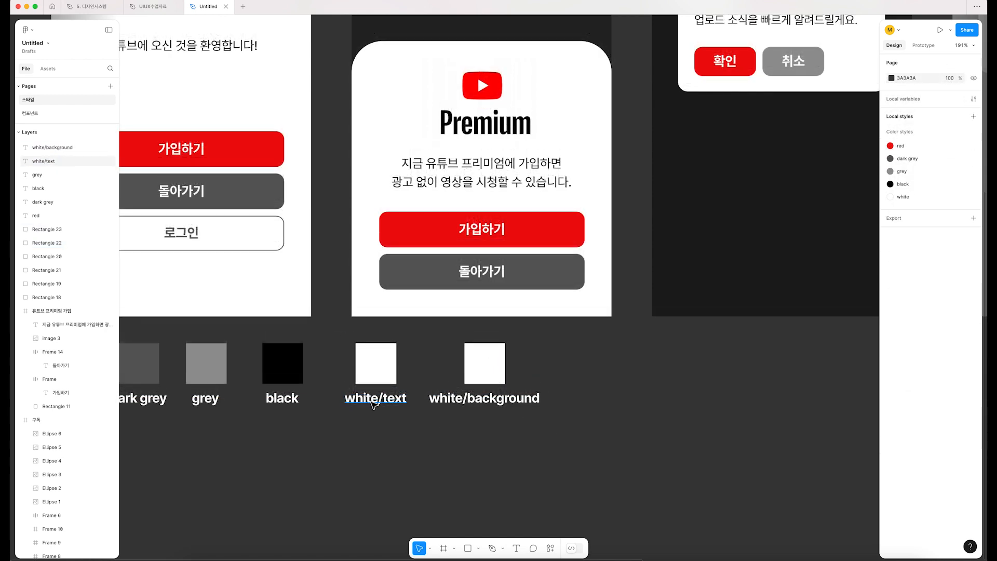
{"action": "left_click", "coordinate": [373, 405]}
{"action": "scroll", "coordinate": [374, 405], "scroll_direction": "left", "scroll_amount": 1}
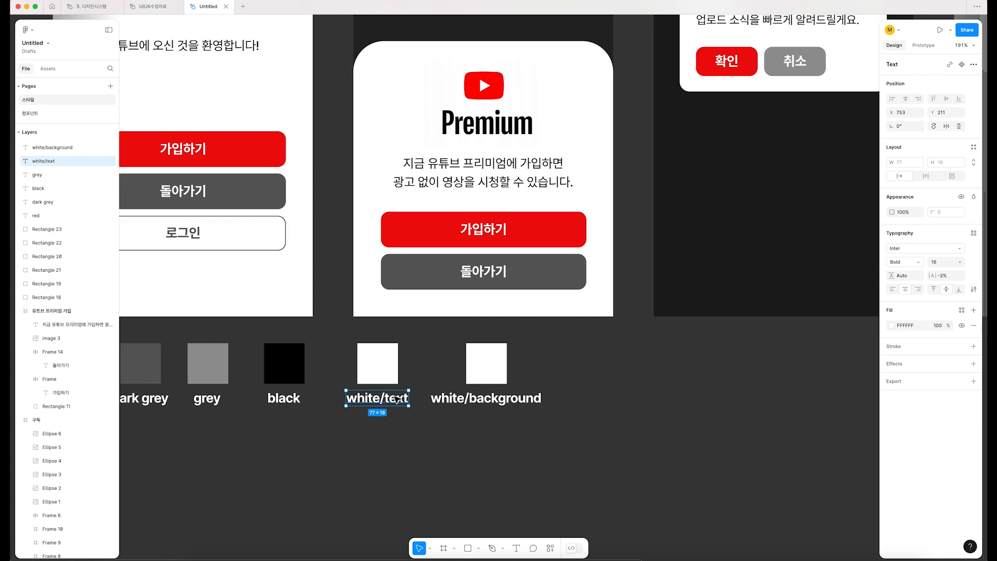
{"action": "left_click", "coordinate": [381, 429]}
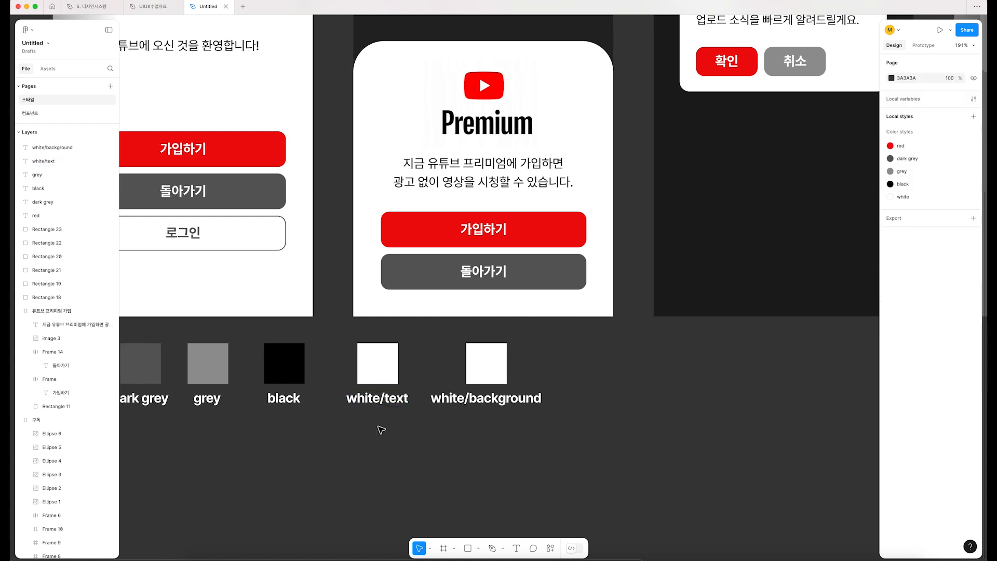
{"action": "left_click_drag", "start_coordinate": [370, 432], "coordinate": [382, 347]}
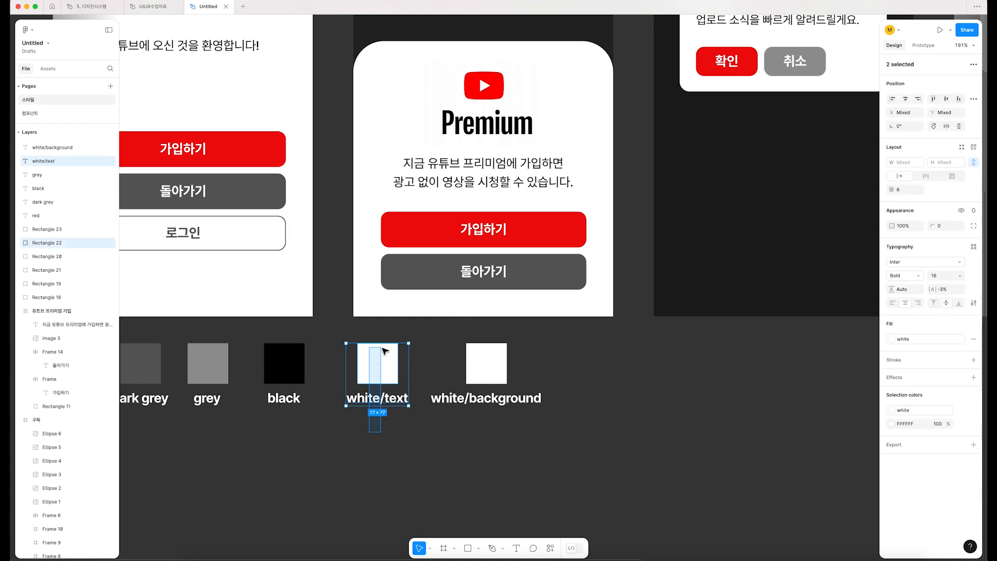
{"action": "left_click", "coordinate": [498, 430]}
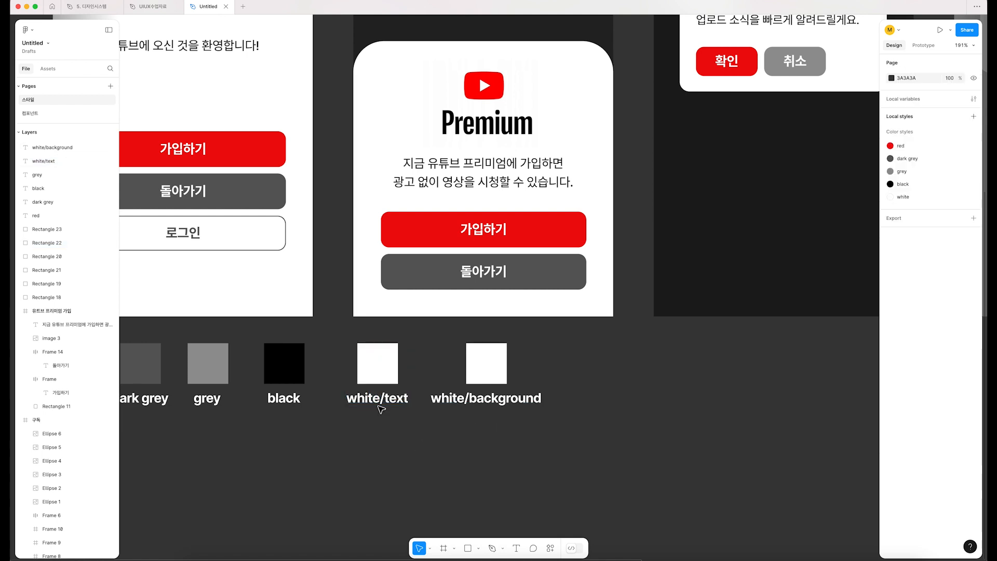
{"action": "left_click_drag", "start_coordinate": [415, 442], "coordinate": [352, 340]}
{"action": "left_click_drag", "start_coordinate": [427, 439], "coordinate": [545, 340]}
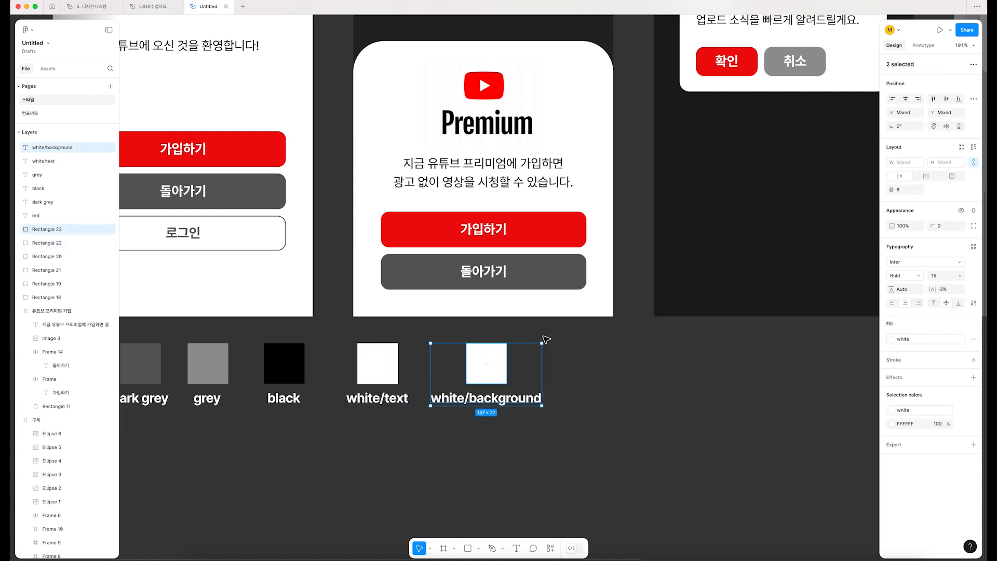
Step: Detach the "white" style from the swatch above white/text and save its fill as a new color style named "white/text"
{"action": "left_click", "coordinate": [378, 373]}
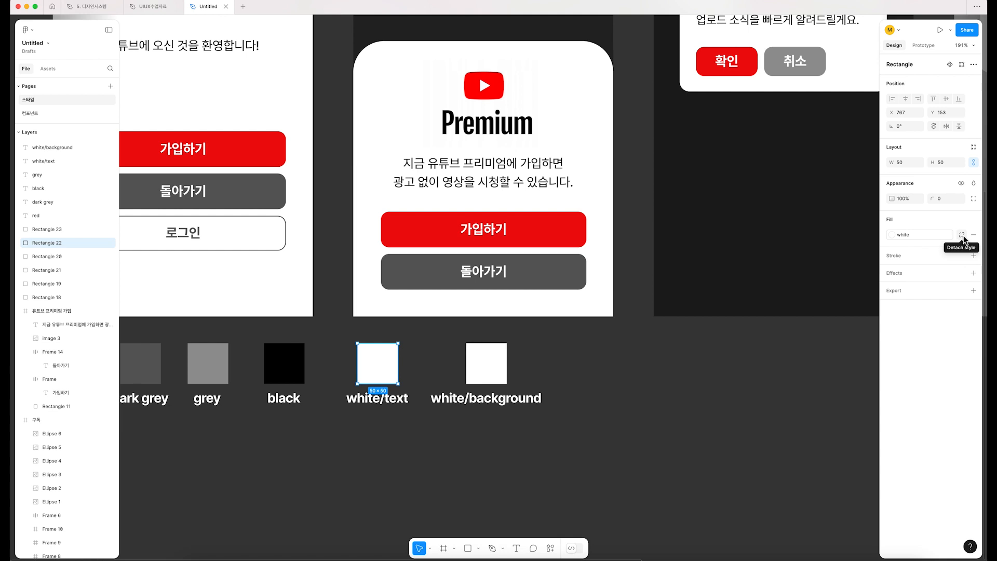
{"action": "left_click", "coordinate": [962, 235]}
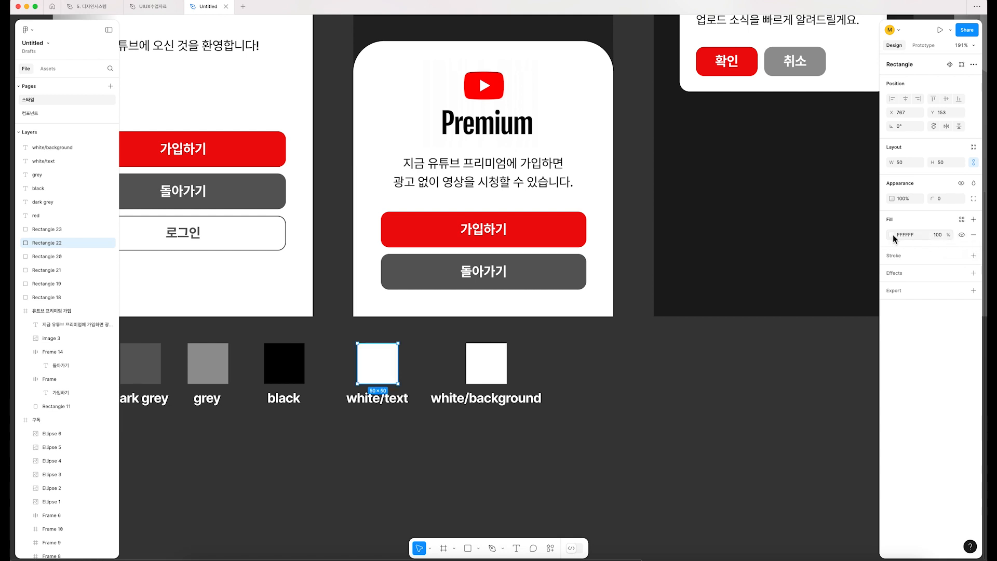
{"action": "left_click", "coordinate": [961, 220]}
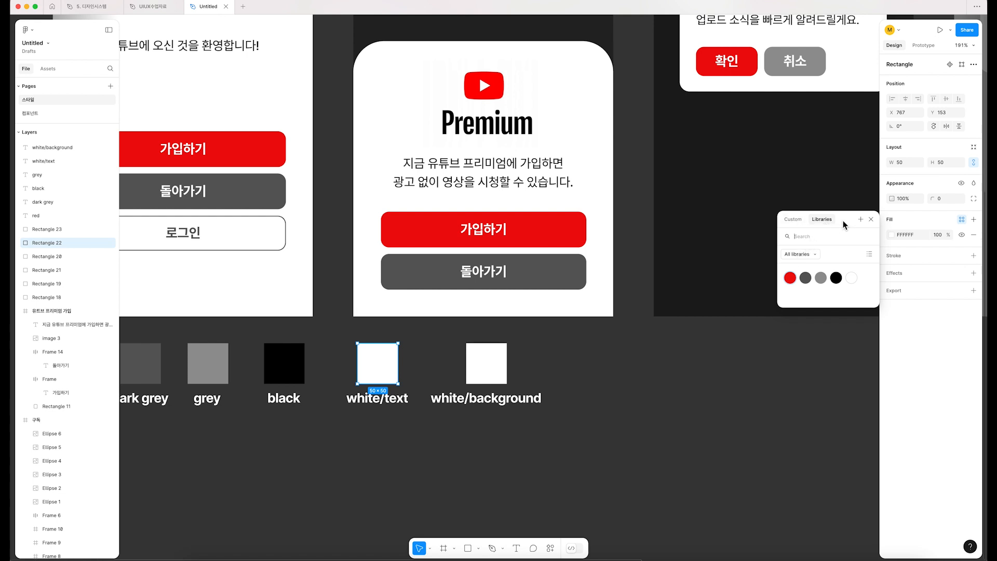
{"action": "left_click", "coordinate": [860, 219]}
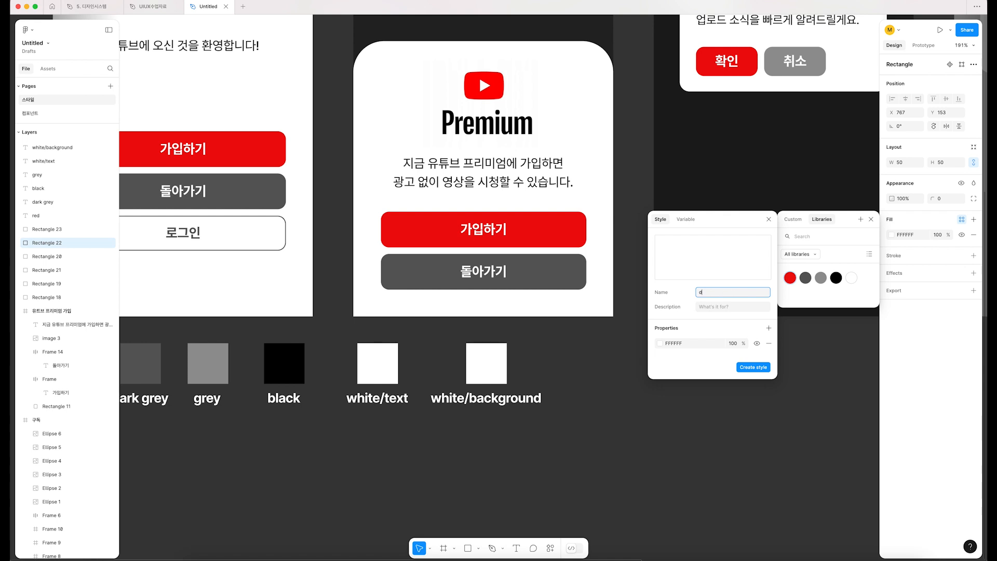
{"action": "type", "text": "white/text"}
{"action": "key", "text": "super+a"}
{"action": "key", "text": "super+c"}
{"action": "key", "text": "Return"}
{"action": "left_click", "coordinate": [559, 418]}
Step: Detach the "white" style from the swatch above white/background and save its fill as a new color style named "white/background"
{"action": "left_click_drag", "start_coordinate": [555, 430], "coordinate": [433, 330]}
{"action": "left_click", "coordinate": [634, 396]}
{"action": "left_click", "coordinate": [488, 365]}
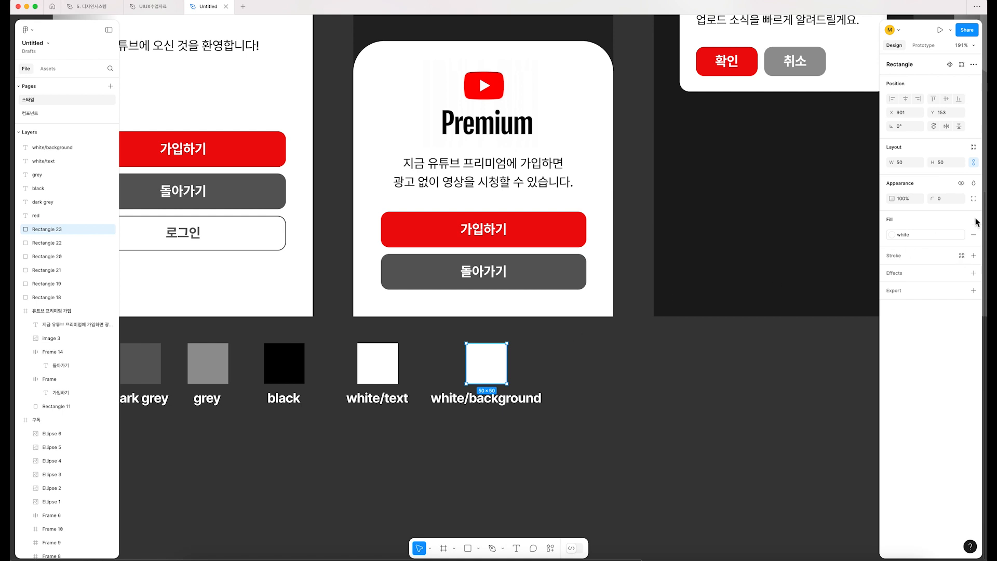
{"action": "left_click", "coordinate": [961, 238]}
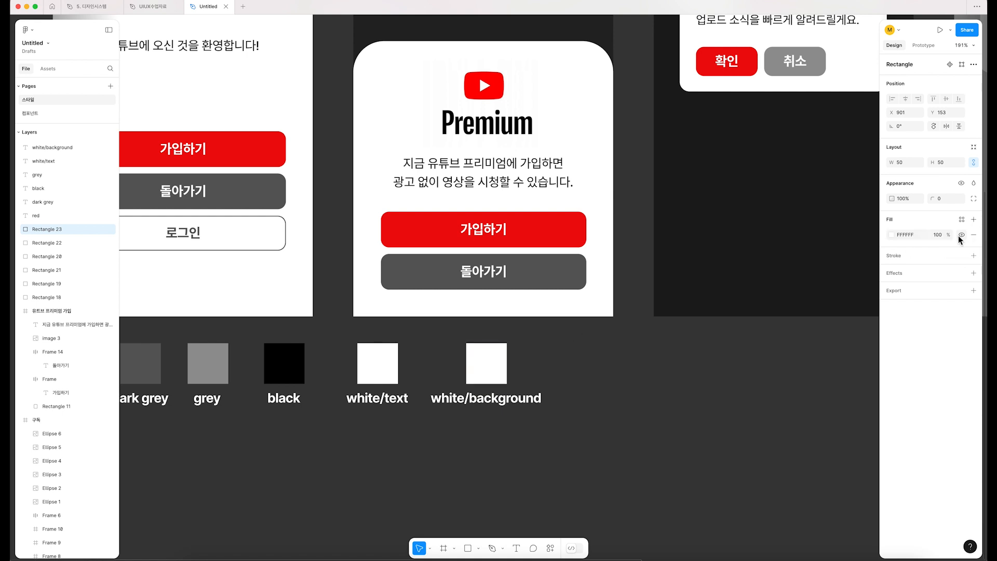
{"action": "left_click", "coordinate": [961, 222]}
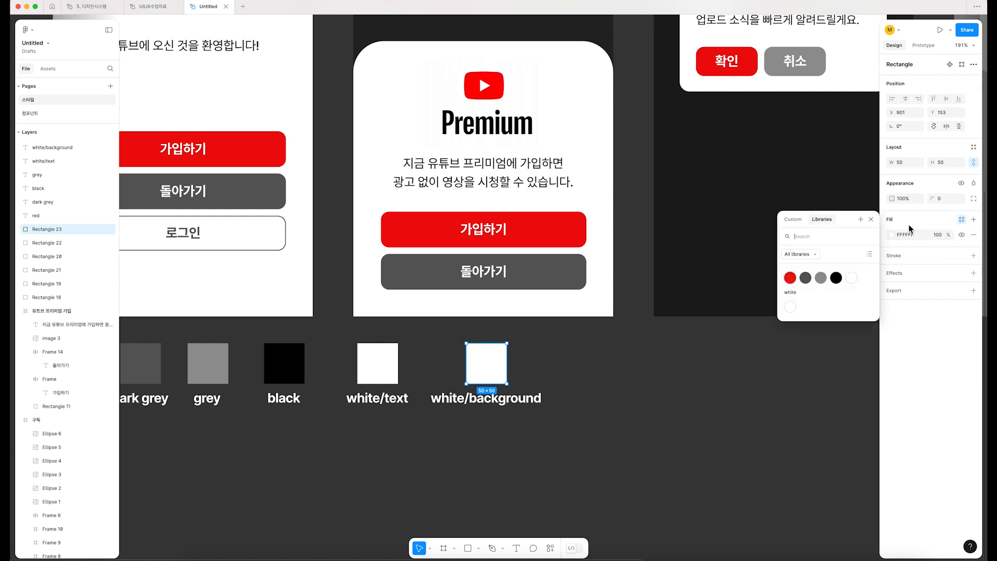
{"action": "left_click", "coordinate": [861, 219]}
{"action": "key", "text": "super+v"}
{"action": "double_click", "coordinate": [710, 293]}
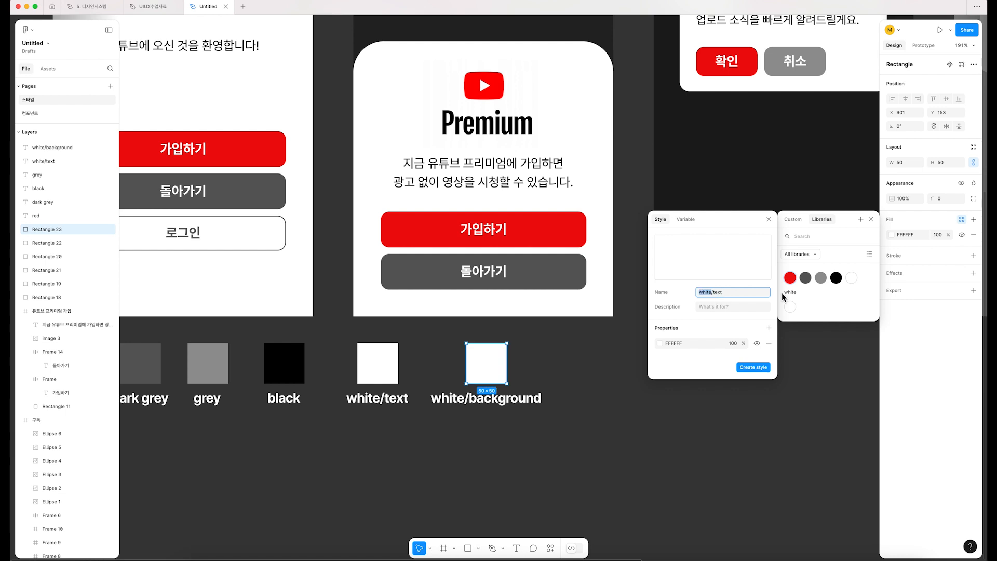
{"action": "key", "text": "super+Right"}
{"action": "key", "text": "Return"}
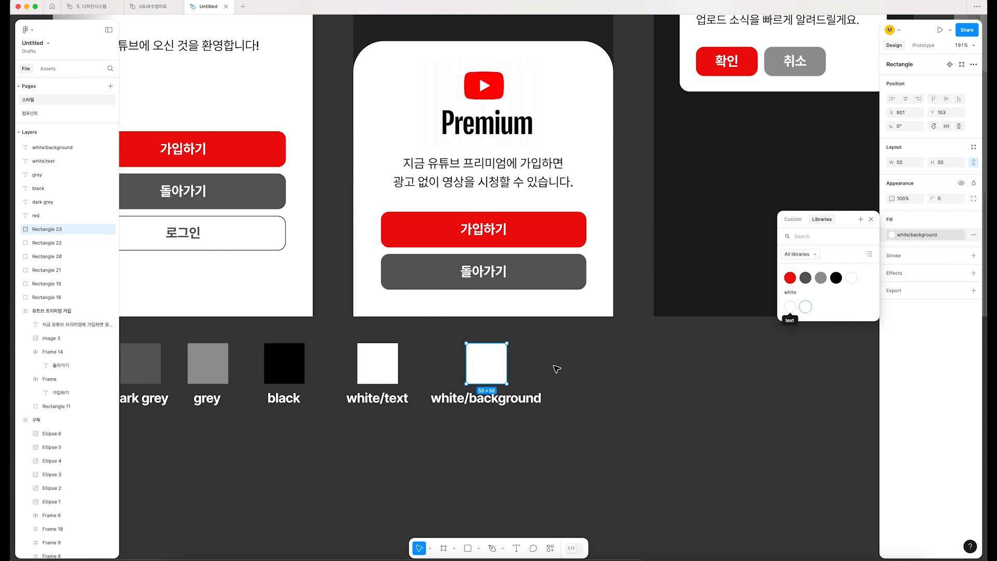
Step: Change the white/background swatch's label to "white(상위)/background(하위)"
{"action": "double_click", "coordinate": [469, 400]}
{"action": "key", "text": "shift+Right"}
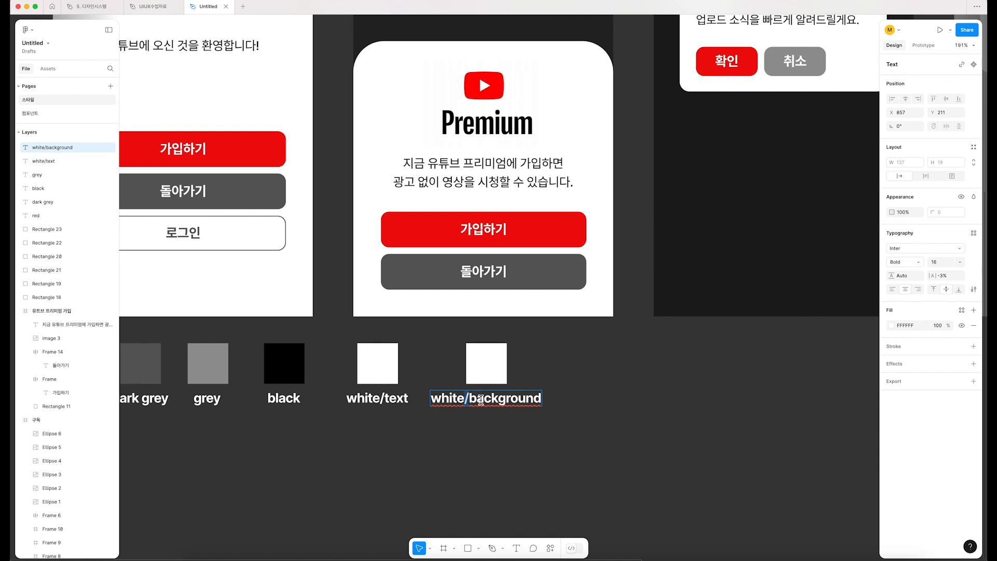
{"action": "key", "text": "Left"}
{"action": "type", "text": "(상위)"}
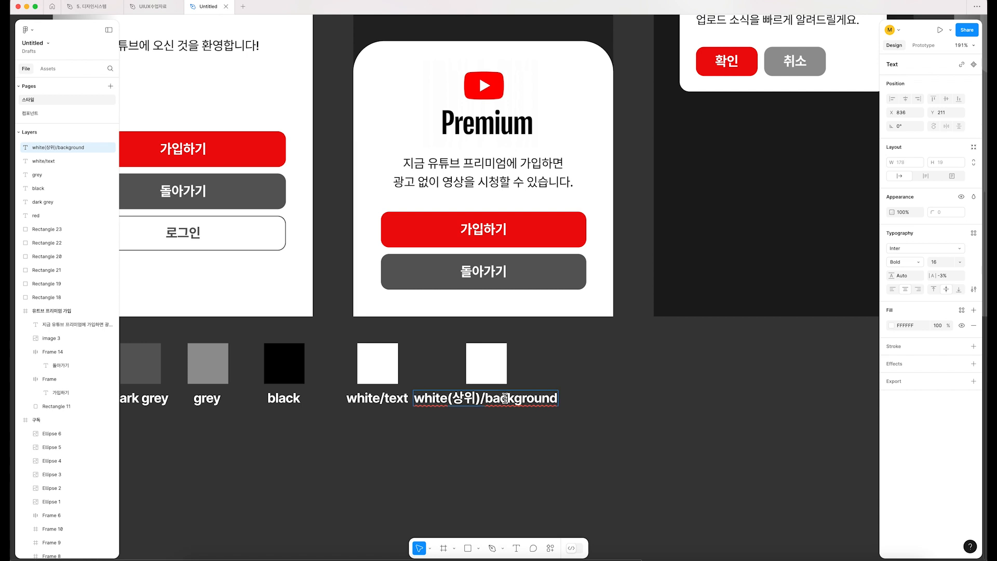
{"action": "left_click_drag", "start_coordinate": [487, 400], "coordinate": [616, 404]}
{"action": "key", "text": "Right"}
{"action": "type", "text": "(하위)"}
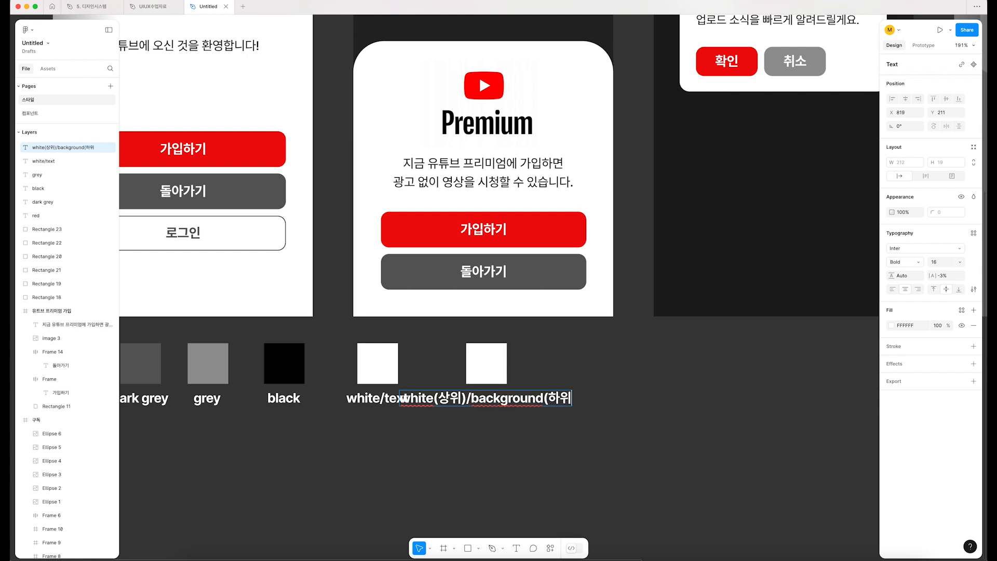
{"action": "left_click", "coordinate": [640, 404]}
Step: Move the background swatch and its label 30 px to the right, away from the white/text label
{"action": "left_click_drag", "start_coordinate": [640, 425], "coordinate": [469, 366]}
{"action": "key", "text": "shift+Right"}
{"action": "key", "text": "shift+Right"}
{"action": "key", "text": "shift+Right"}
Step: Check the style on the white/text swatch, and collapse and re-expand the "white" group in the local color styles
{"action": "left_click", "coordinate": [378, 363]}
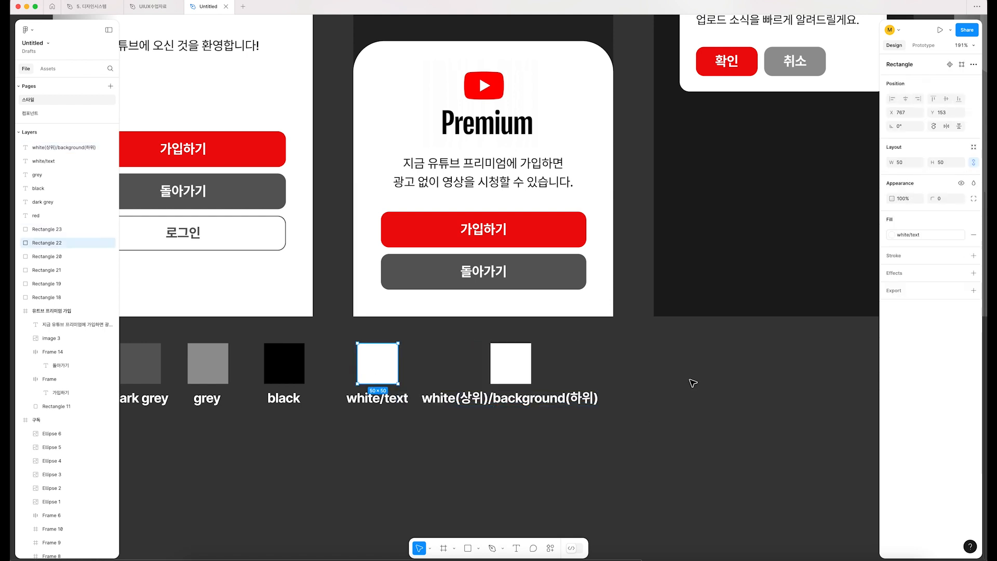
{"action": "left_click", "coordinate": [692, 381]}
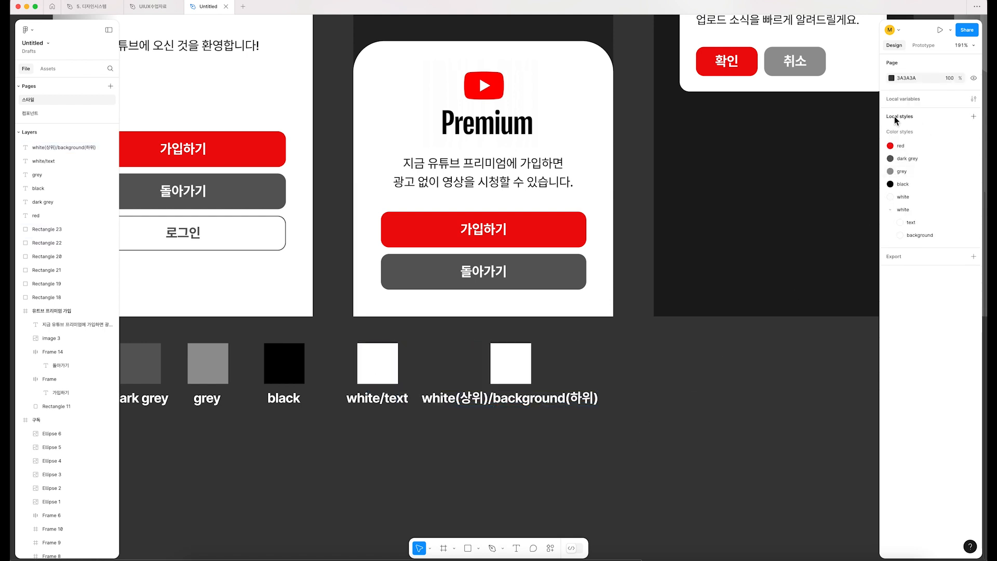
{"action": "mouse_move", "coordinate": [973, 201]}
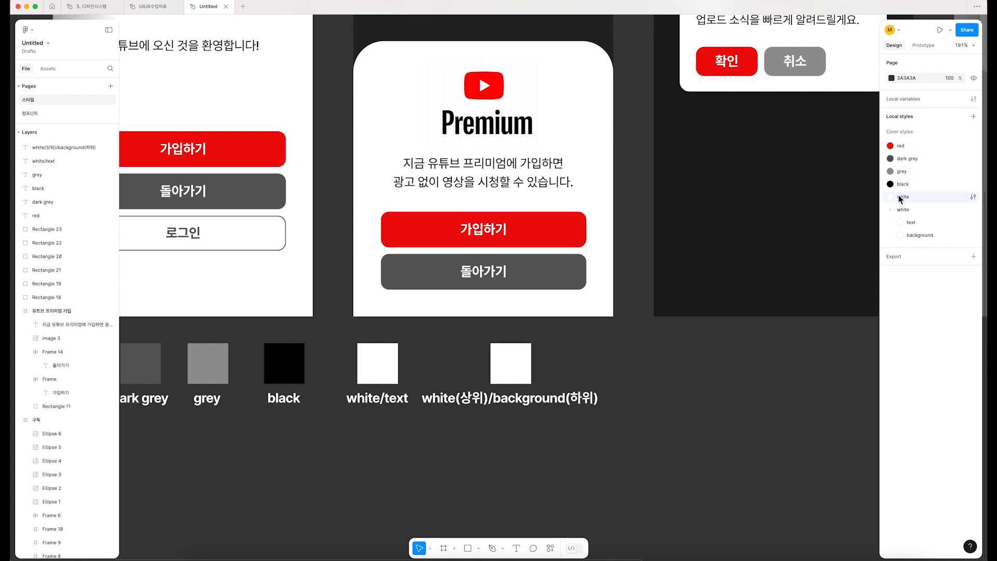
{"action": "left_click", "coordinate": [890, 211]}
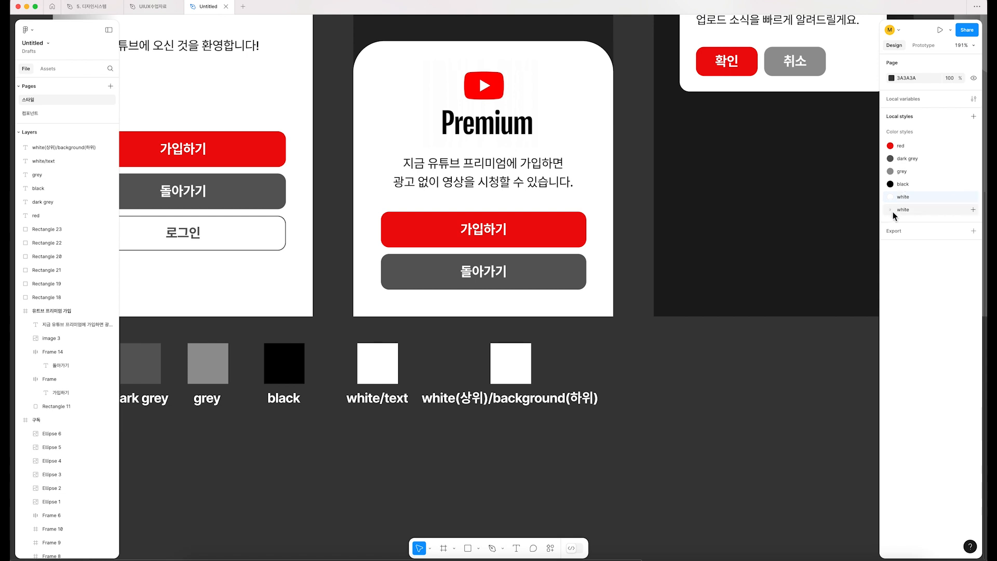
{"action": "left_click", "coordinate": [890, 211]}
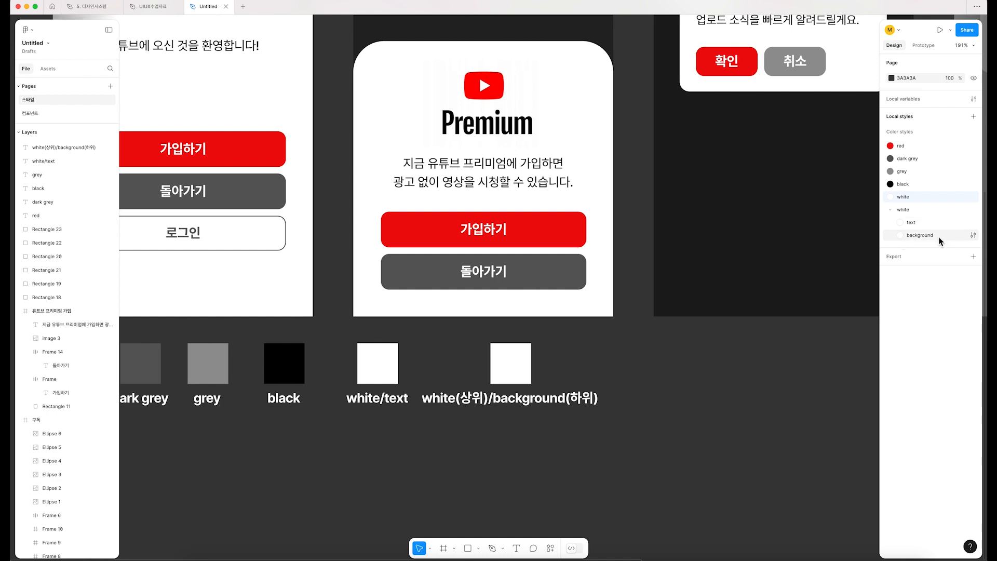
Step: Select the three buttons on the 유튜브 가입 screen and replace their "white" color with the "white/text" style
{"action": "scroll", "coordinate": [445, 224], "scroll_direction": "left", "scroll_amount": 2}
{"action": "scroll", "coordinate": [385, 263], "scroll_direction": "up", "scroll_amount": 3}
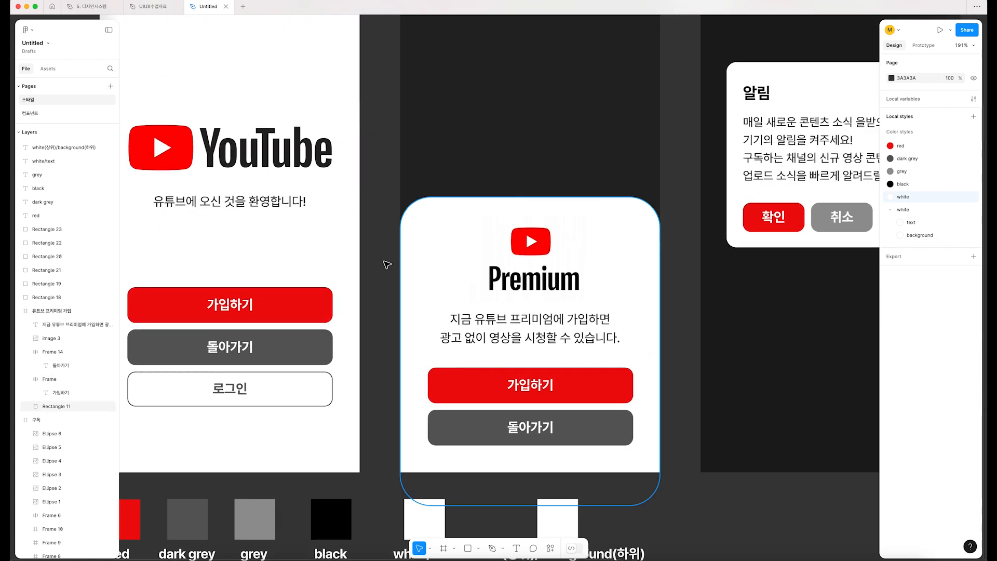
{"action": "left_click_drag", "start_coordinate": [227, 305], "coordinate": [415, 284]}
{"action": "left_click", "coordinate": [234, 337]}
{"action": "left_click_drag", "start_coordinate": [288, 314], "coordinate": [501, 239]}
{"action": "left_click_drag", "start_coordinate": [216, 218], "coordinate": [486, 372]}
{"action": "left_click", "coordinate": [891, 420]}
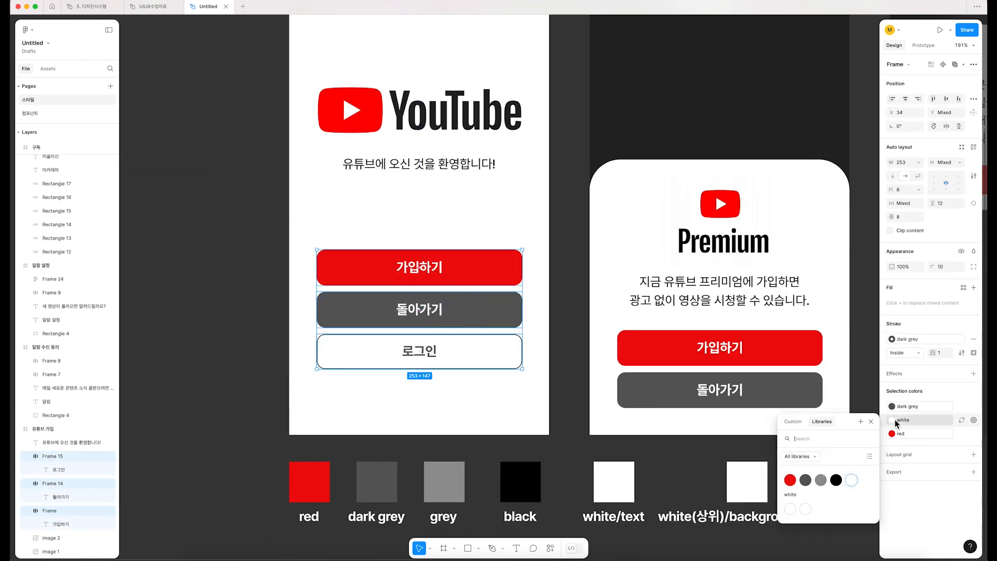
{"action": "left_click", "coordinate": [790, 509]}
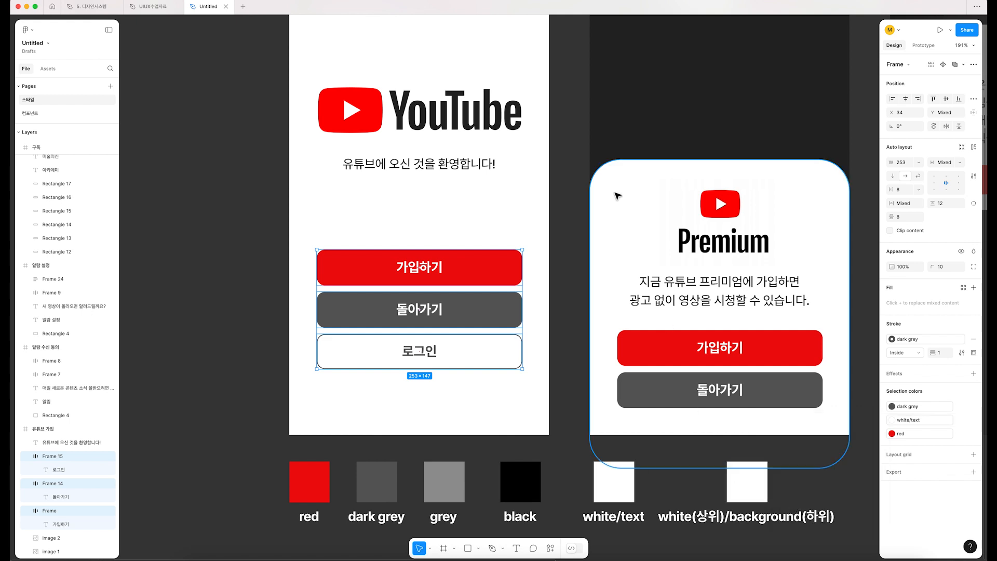
Step: Apply the "white/background" style to the fill of the large rounded card on the YouTube Premium sign-up screen
{"action": "left_click", "coordinate": [605, 190]}
{"action": "left_click", "coordinate": [891, 234]}
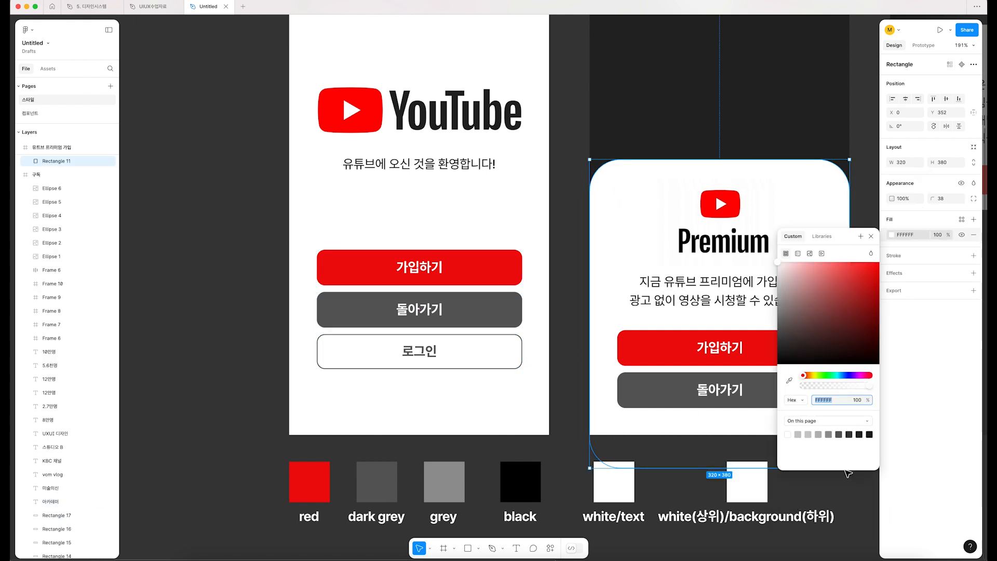
{"action": "left_click", "coordinate": [825, 236]}
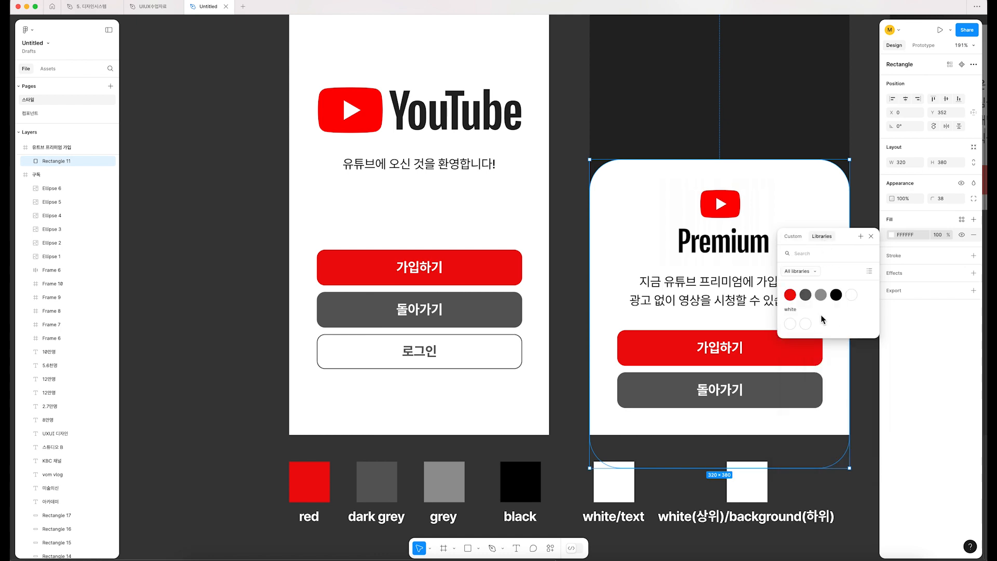
{"action": "left_click", "coordinate": [806, 324]}
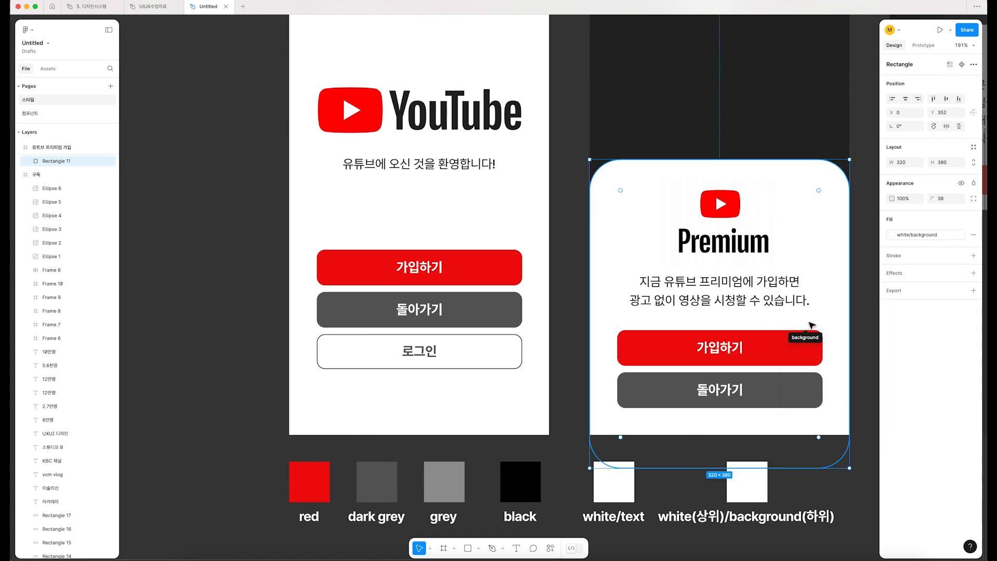
Step: Select the 가입하기 and 돌아가기 buttons on the Premium card and replace their "white" color with the "white/text" style
{"action": "scroll", "coordinate": [808, 327], "scroll_direction": "down", "scroll_amount": 3}
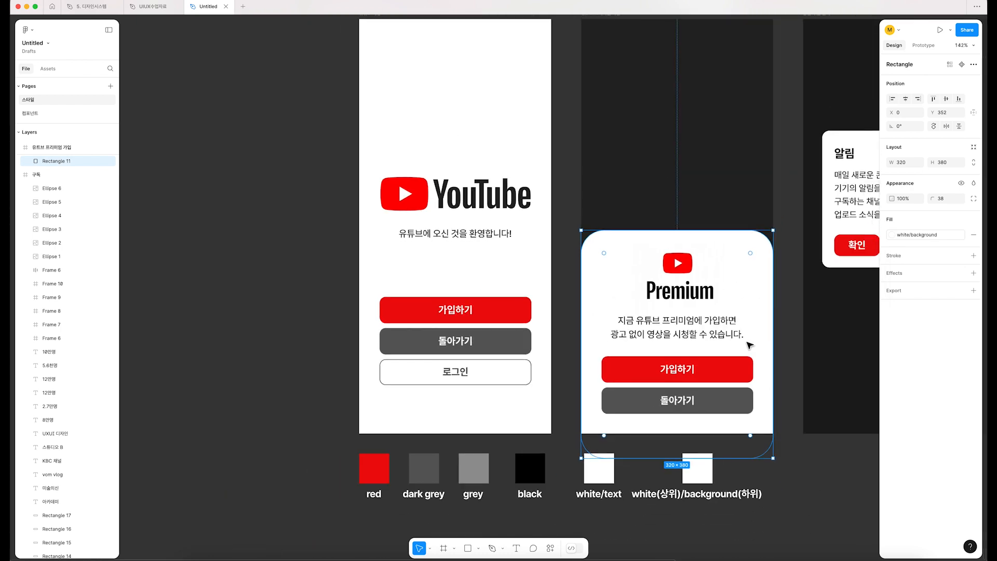
{"action": "left_click", "coordinate": [677, 372]}
{"action": "left_click", "coordinate": [670, 399], "text": "shift"}
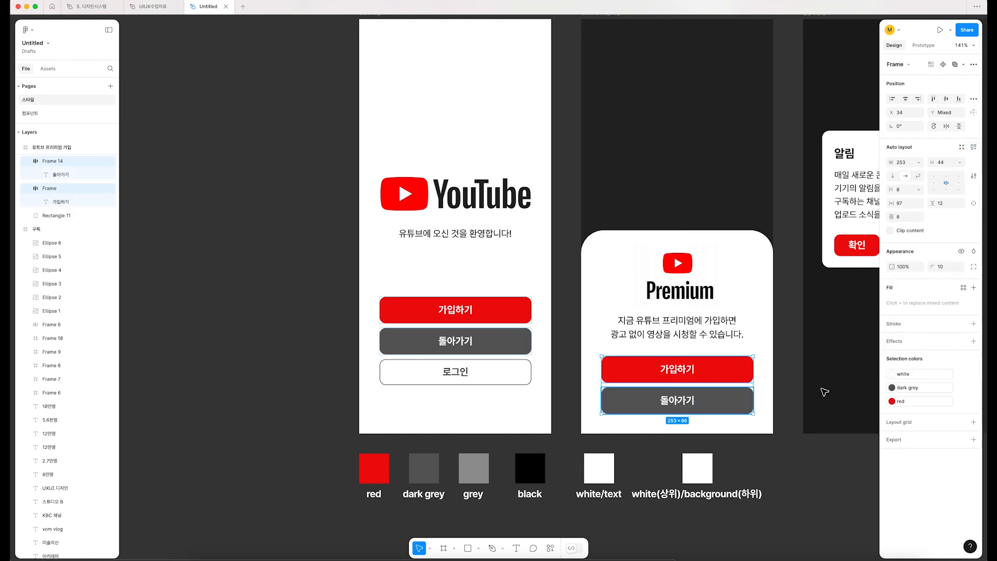
{"action": "left_click", "coordinate": [892, 379]}
{"action": "left_click", "coordinate": [791, 464]}
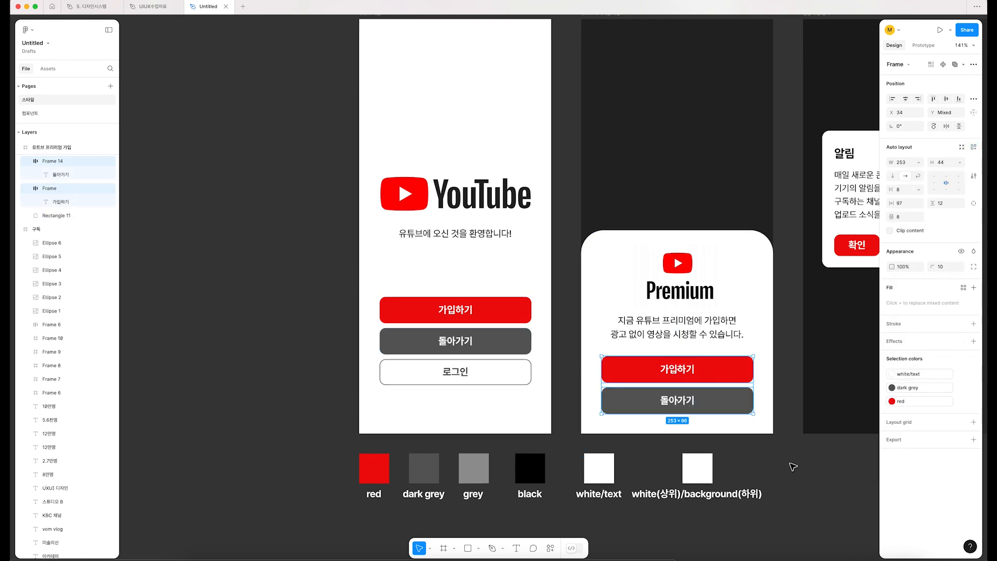
{"action": "left_click_drag", "start_coordinate": [793, 478], "coordinate": [779, 508]}
{"action": "left_click", "coordinate": [312, 105]}
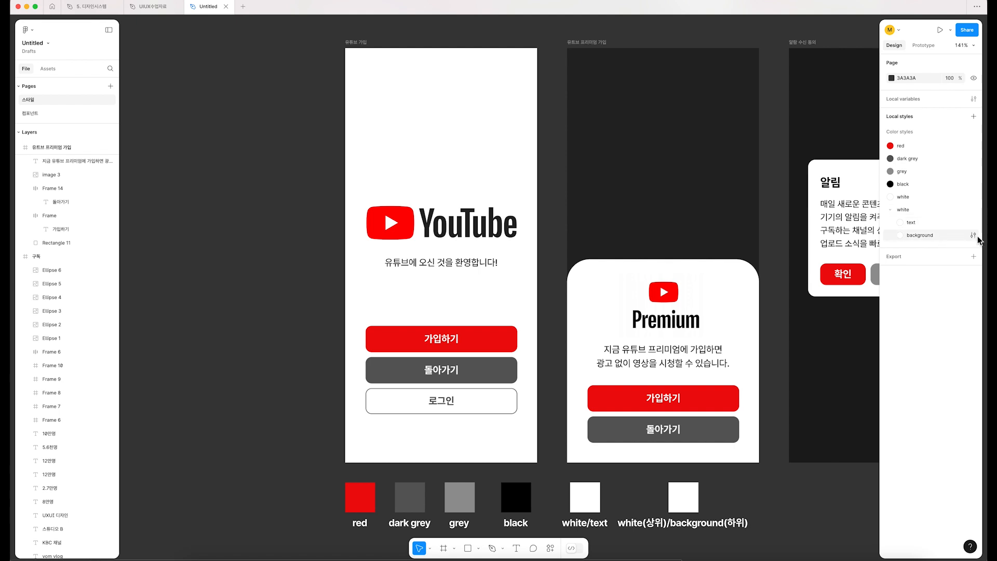
Step: Try changing the "background" color style in the "white" group to light grey E6E6E6, and undo the change
{"action": "left_click", "coordinate": [973, 235]}
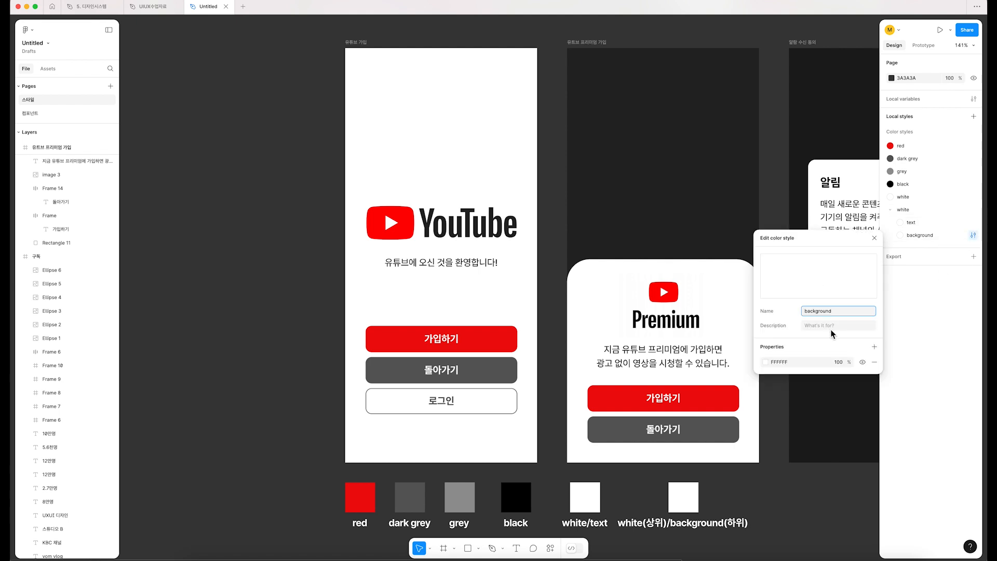
{"action": "left_click", "coordinate": [764, 362]}
{"action": "left_click", "coordinate": [652, 352]}
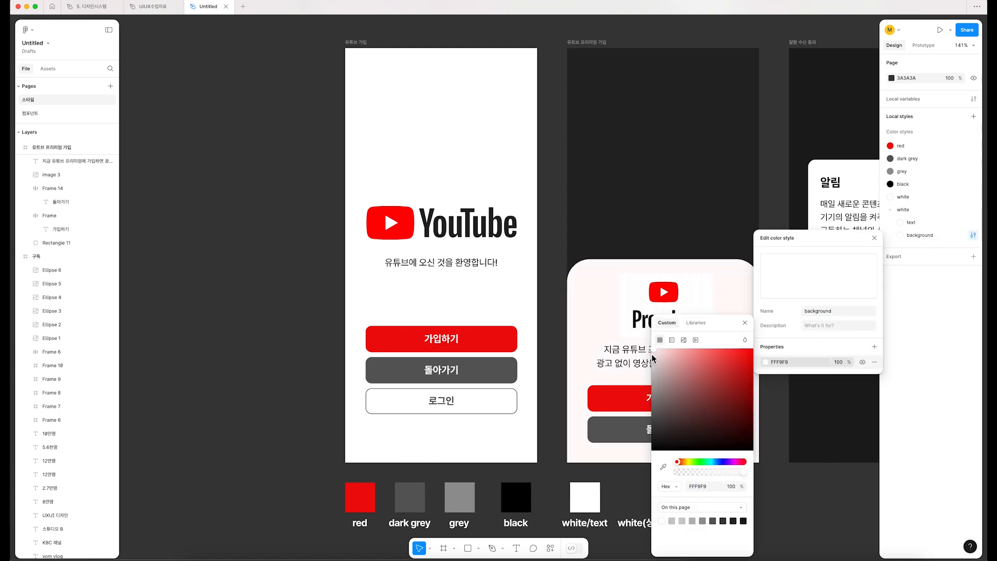
{"action": "left_click", "coordinate": [651, 358]}
{"action": "scroll", "coordinate": [494, 305], "scroll_direction": "right", "scroll_amount": 3}
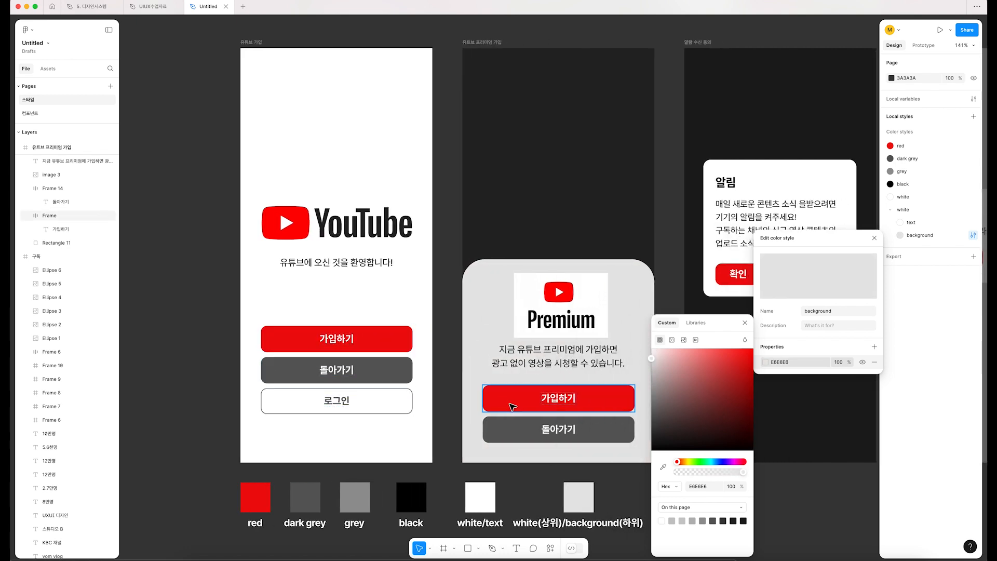
{"action": "scroll", "coordinate": [511, 406], "scroll_direction": "right", "scroll_amount": 3}
{"action": "scroll", "coordinate": [512, 407], "scroll_direction": "left", "scroll_amount": 1}
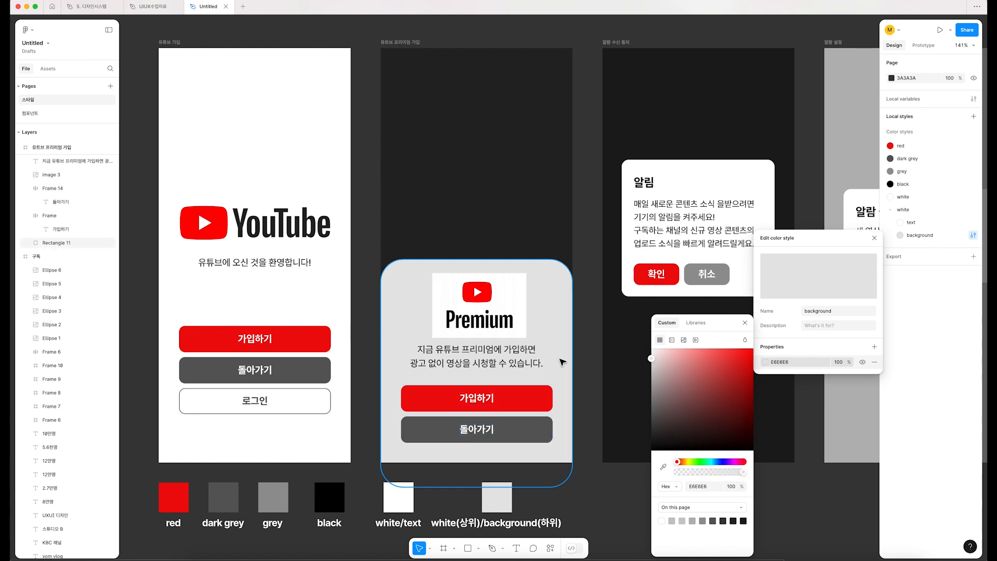
{"action": "key", "text": "super+z"}
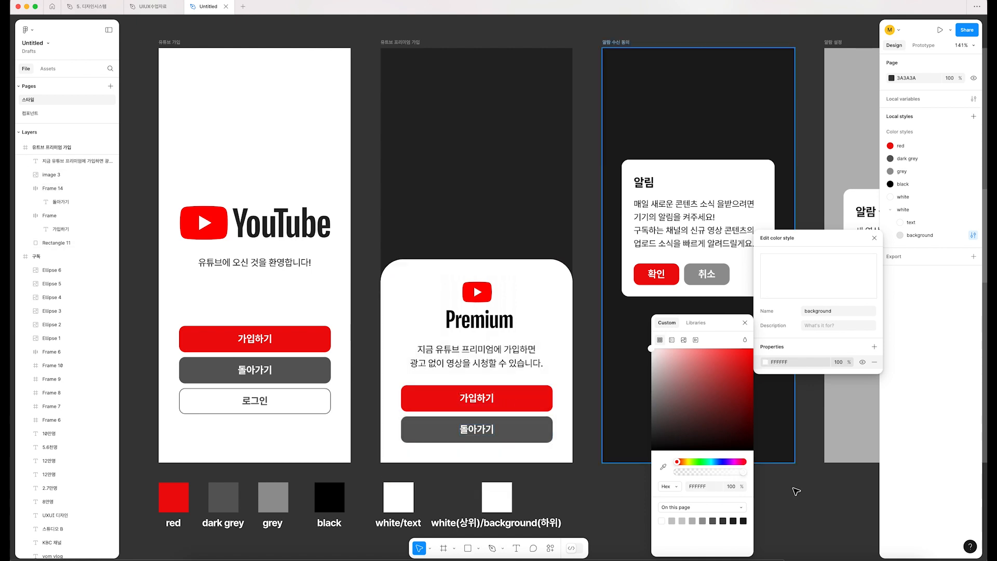
{"action": "left_click", "coordinate": [803, 496]}
Step: Remove "(상위)" from the white/background swatch's label
{"action": "scroll", "coordinate": [490, 465], "scroll_direction": "down", "scroll_amount": 4}
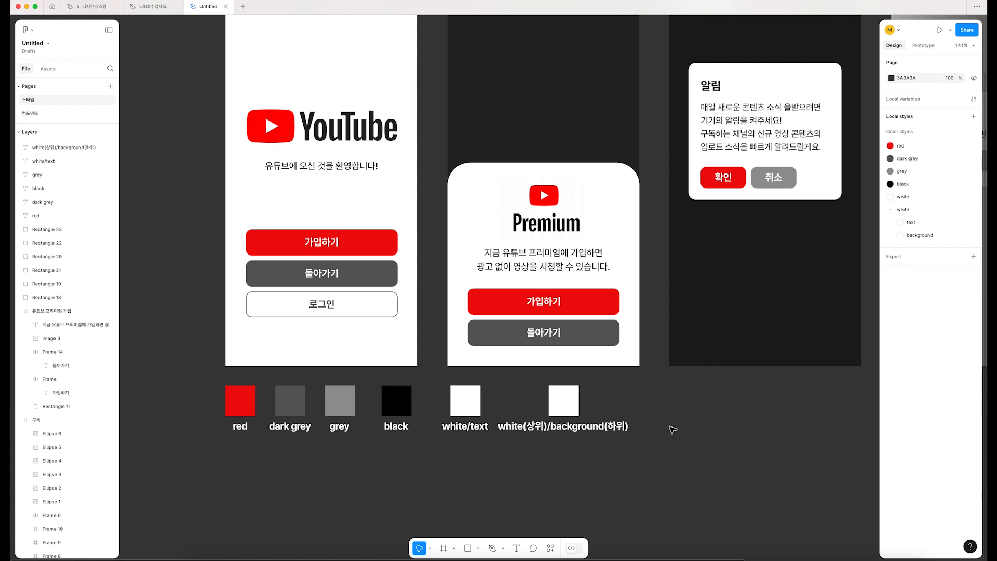
{"action": "double_click", "coordinate": [543, 431]}
{"action": "left_click", "coordinate": [547, 428]}
{"action": "key", "text": "BackSpace"}
{"action": "key", "text": "BackSpace"}
{"action": "key", "text": "BackSpace"}
{"action": "key", "text": "BackSpace"}
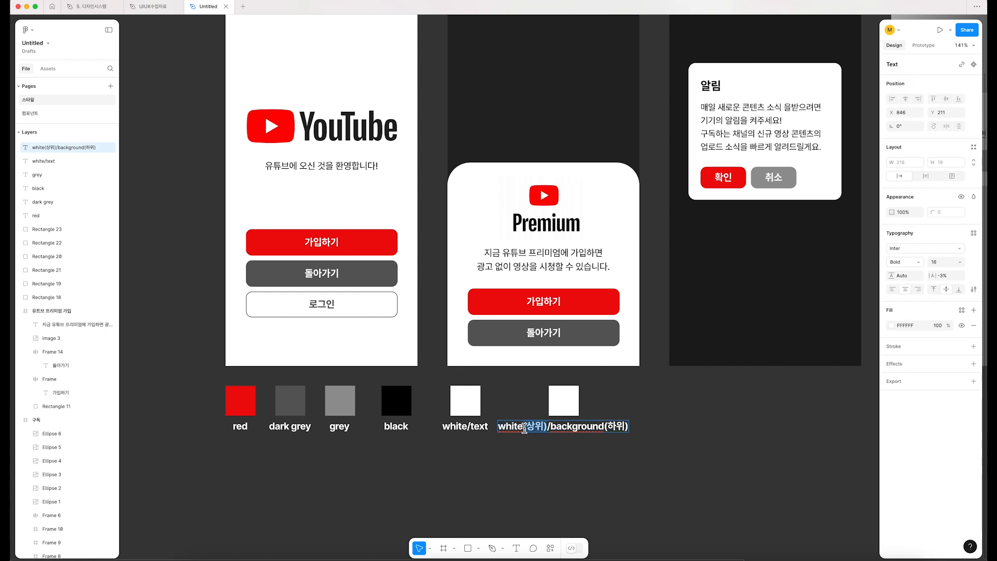
Step: Remove "(하위)" from the background swatch's label so that it reads "white/background"
{"action": "double_click", "coordinate": [451, 426]}
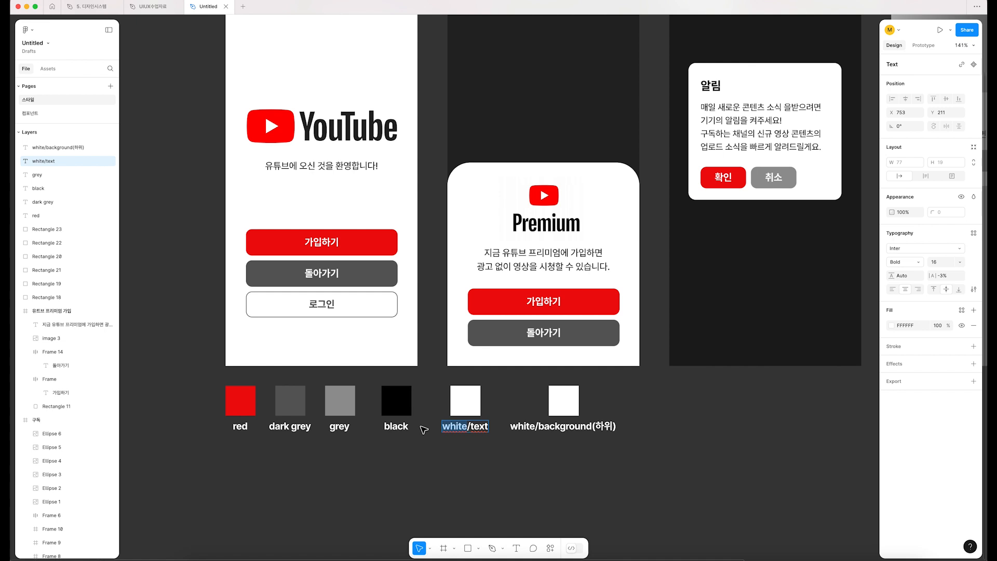
{"action": "double_click", "coordinate": [476, 427]}
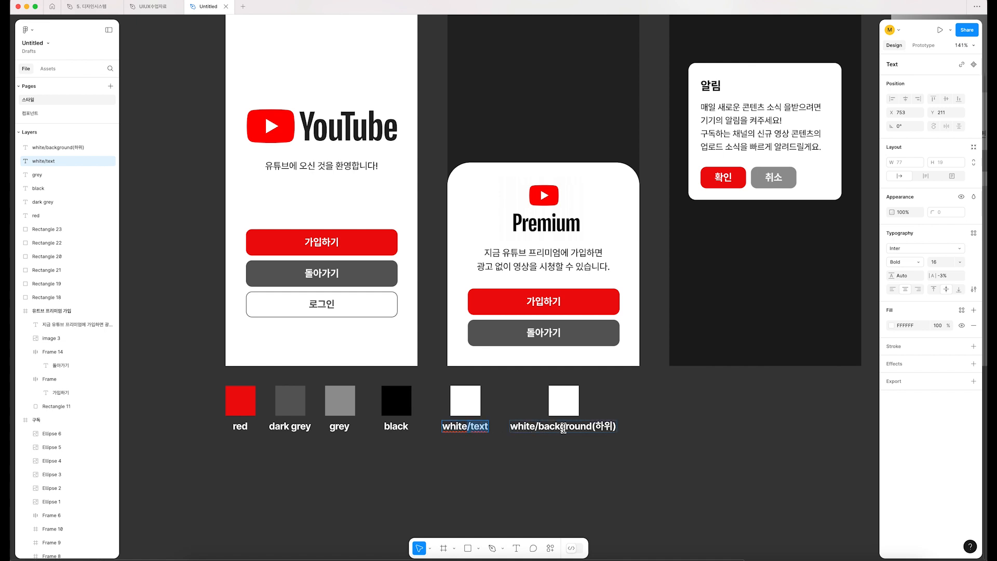
{"action": "double_click", "coordinate": [537, 427]}
{"action": "left_click_drag", "start_coordinate": [537, 427], "coordinate": [651, 429]}
{"action": "key", "text": "BackSpace"}
{"action": "key", "text": "Escape"}
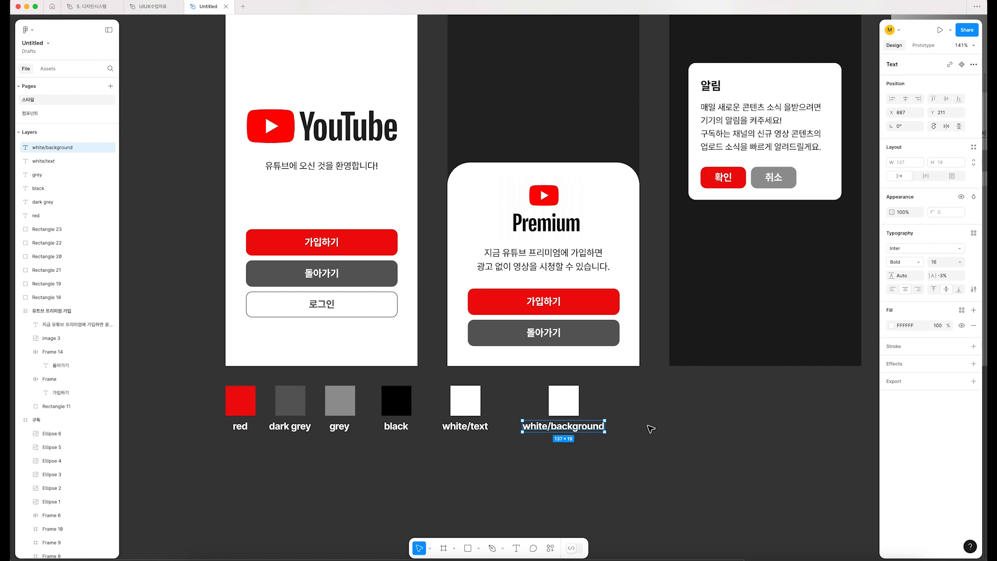
{"action": "left_click", "coordinate": [651, 429]}
Step: Move the white/background swatch and its label together toward the white/text label, leaving a 35 px gap between the labels
{"action": "scroll", "coordinate": [651, 429], "scroll_direction": "down", "scroll_amount": 1}
{"action": "left_click_drag", "start_coordinate": [644, 440], "coordinate": [556, 393]}
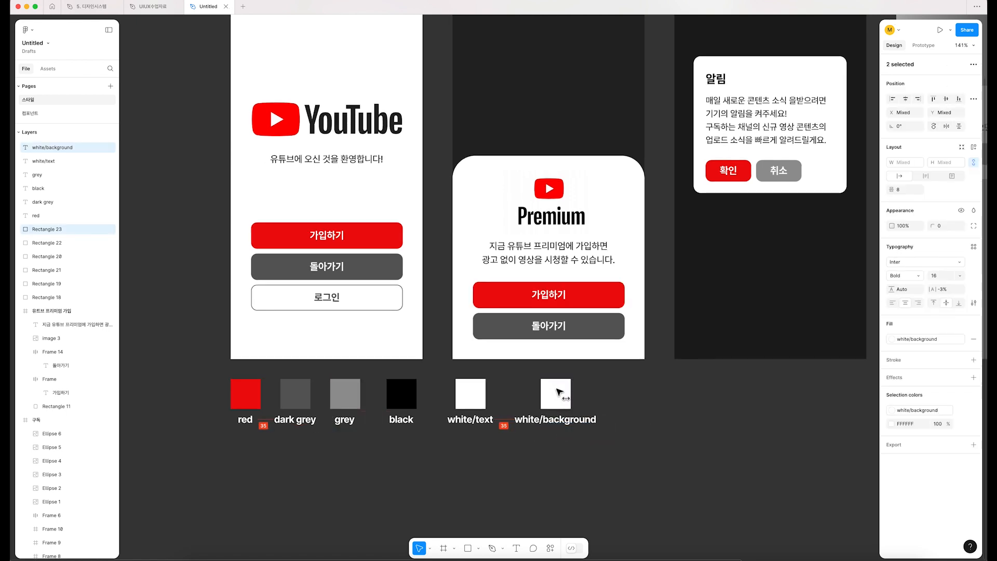
{"action": "left_click", "coordinate": [652, 416]}
{"action": "scroll", "coordinate": [652, 425], "scroll_direction": "down", "scroll_amount": 3}
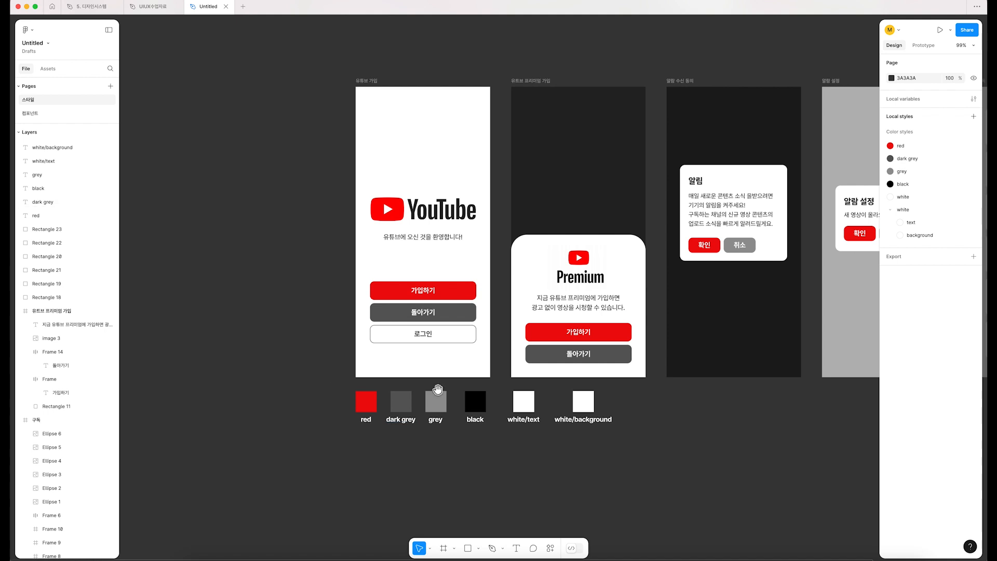
{"action": "left_click_drag", "start_coordinate": [438, 390], "coordinate": [301, 405]}
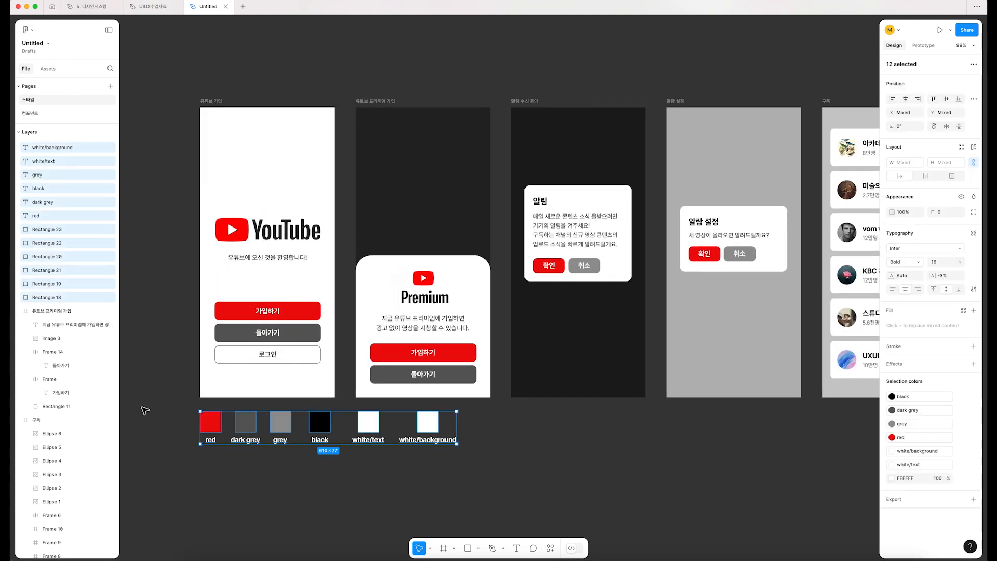
{"action": "left_click", "coordinate": [145, 410]}
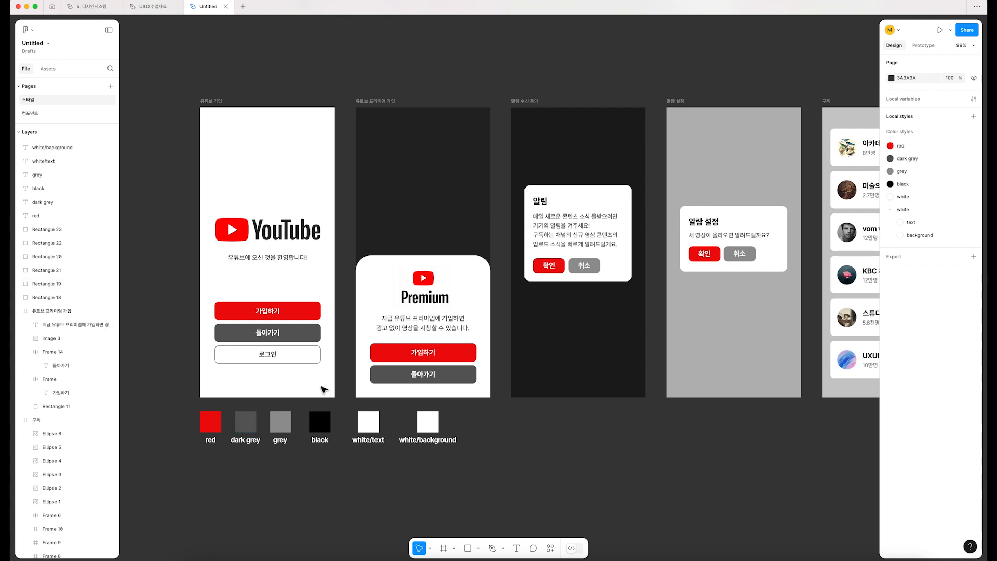
Step: Copy the "유튜브에 오신 것을 환영합니다!" text from the 유튜브 가입 screen onto the empty canvas below the 알림 수신 동의 screen
{"action": "scroll", "coordinate": [245, 235], "scroll_direction": "down", "scroll_amount": 1}
{"action": "scroll", "coordinate": [245, 235], "scroll_direction": "right", "scroll_amount": 1}
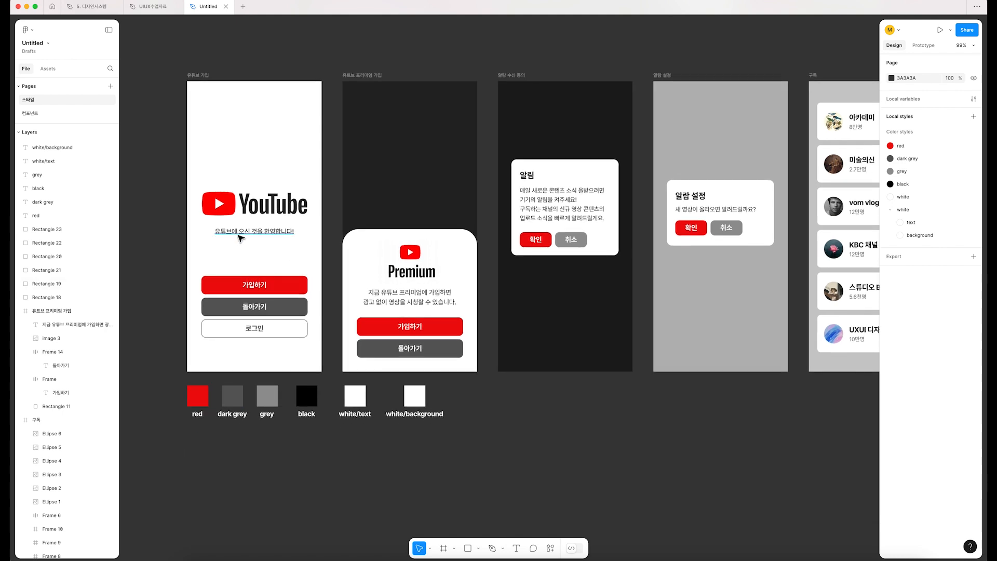
{"action": "left_click", "coordinate": [245, 234]}
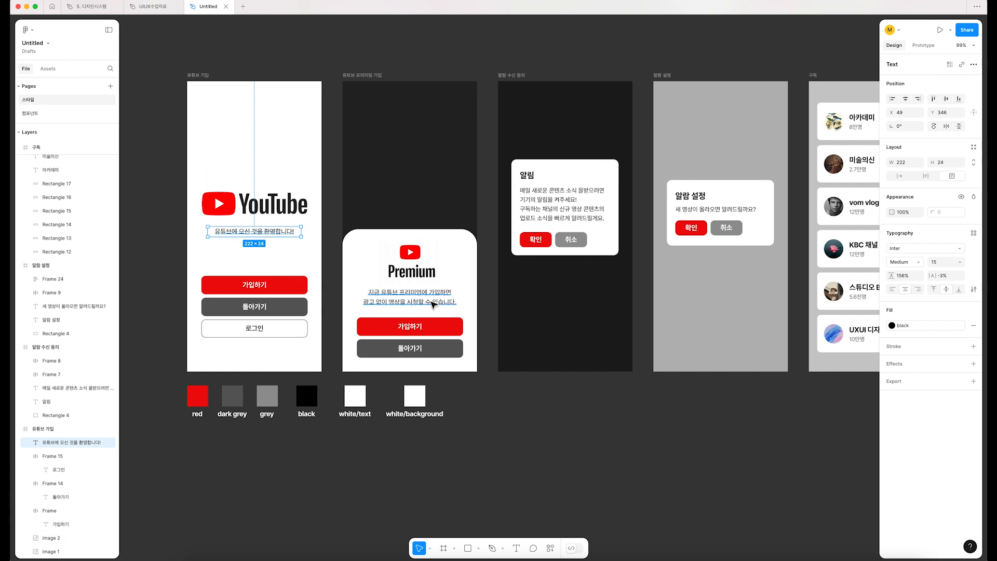
{"action": "left_click", "coordinate": [432, 303]}
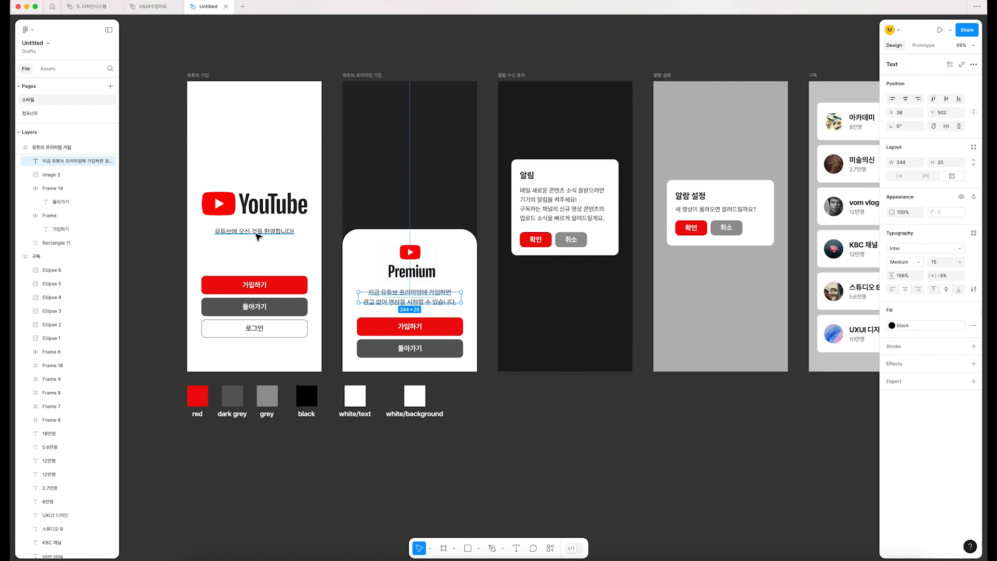
{"action": "left_click_drag", "start_coordinate": [255, 236], "coordinate": [557, 419]}
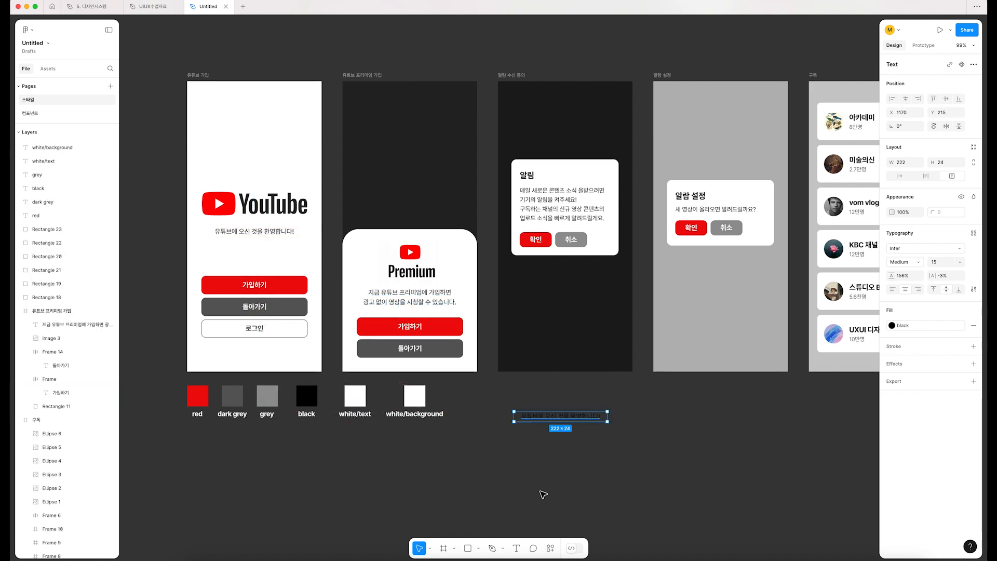
Step: Check the button labels on the 유튜브 가입 screen and copy the "가입하기" label beneath the welcome text copy
{"action": "left_click", "coordinate": [258, 293]}
{"action": "left_click", "coordinate": [252, 287]}
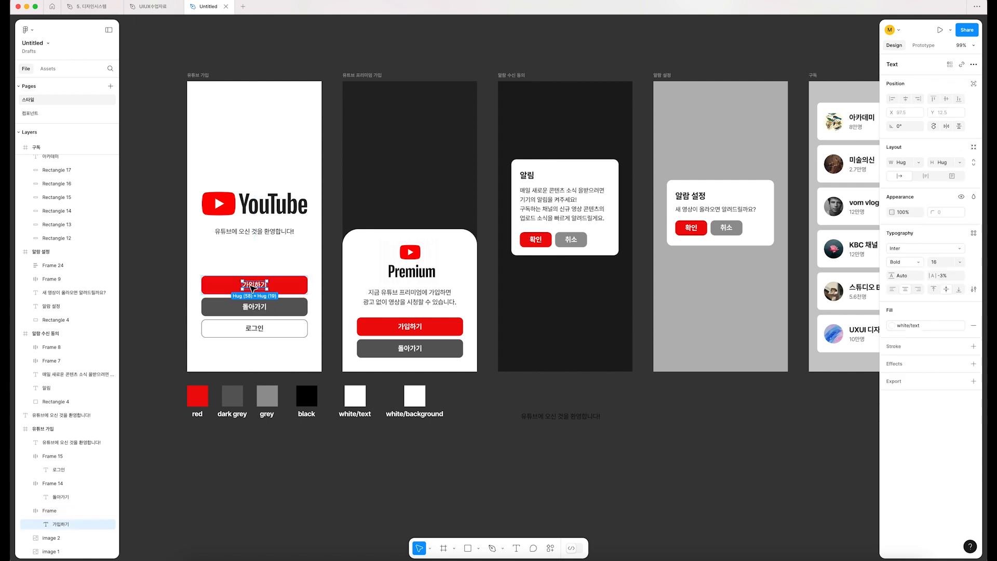
{"action": "left_click", "coordinate": [257, 308]}
{"action": "left_click", "coordinate": [261, 308]}
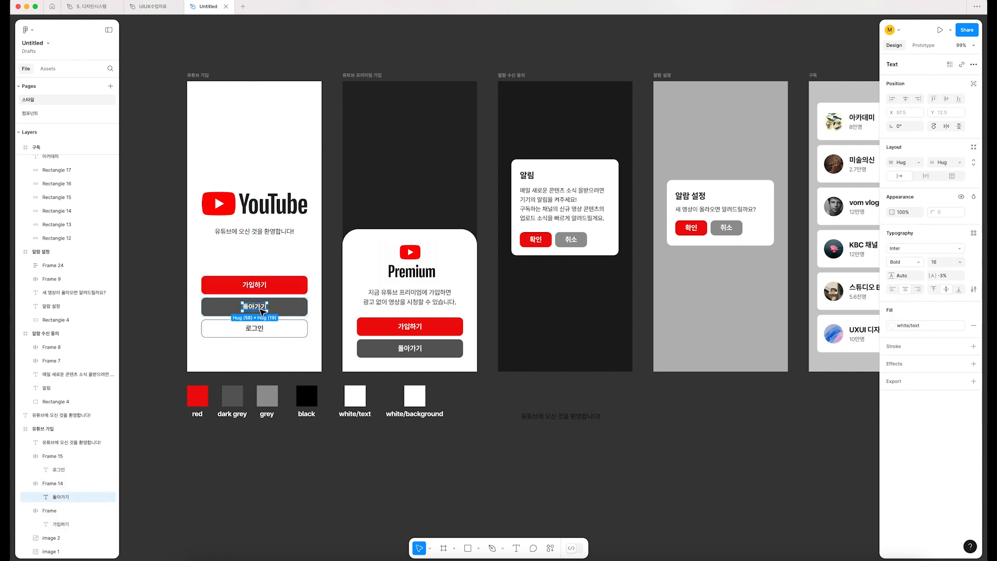
{"action": "left_click", "coordinate": [319, 314]}
{"action": "left_click", "coordinate": [260, 287]}
{"action": "left_click", "coordinate": [260, 289]}
{"action": "left_click_drag", "start_coordinate": [260, 289], "coordinate": [568, 439]}
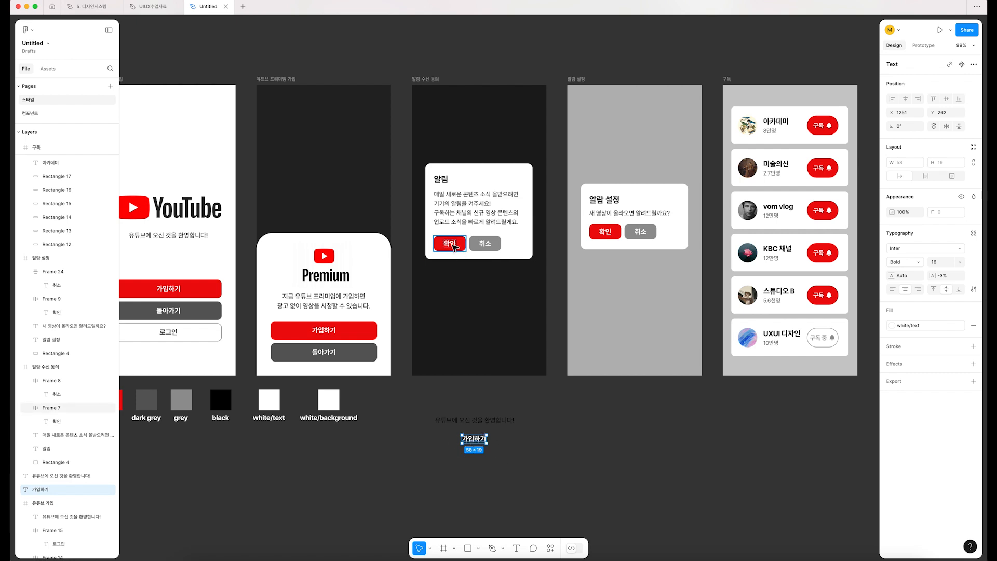
Step: Check the 확인 and 취소 labels, and copy the "구독" label from the first channel card beneath the "가입하기" copy
{"action": "double_click", "coordinate": [451, 244]}
{"action": "left_click", "coordinate": [486, 245]}
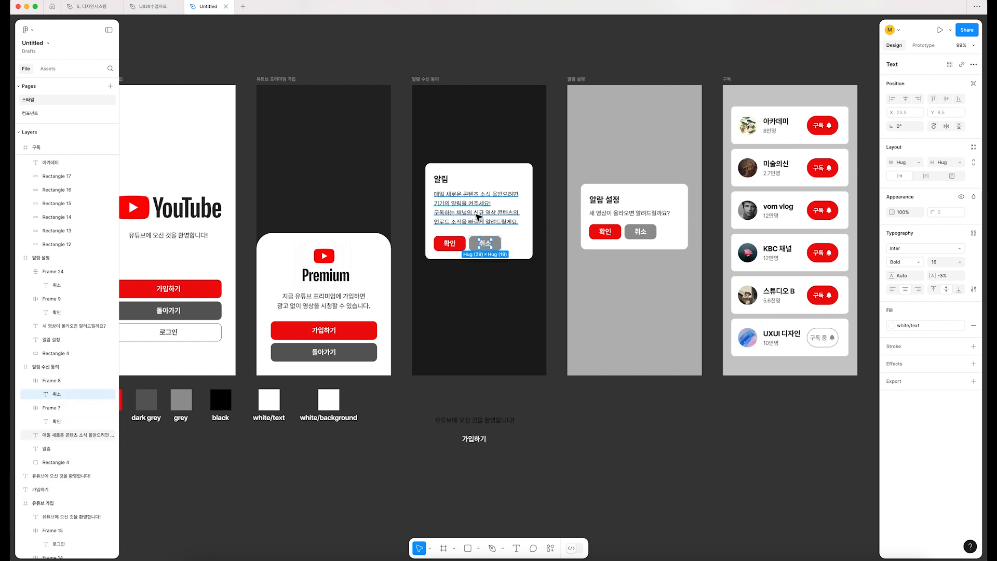
{"action": "left_click", "coordinate": [821, 128]}
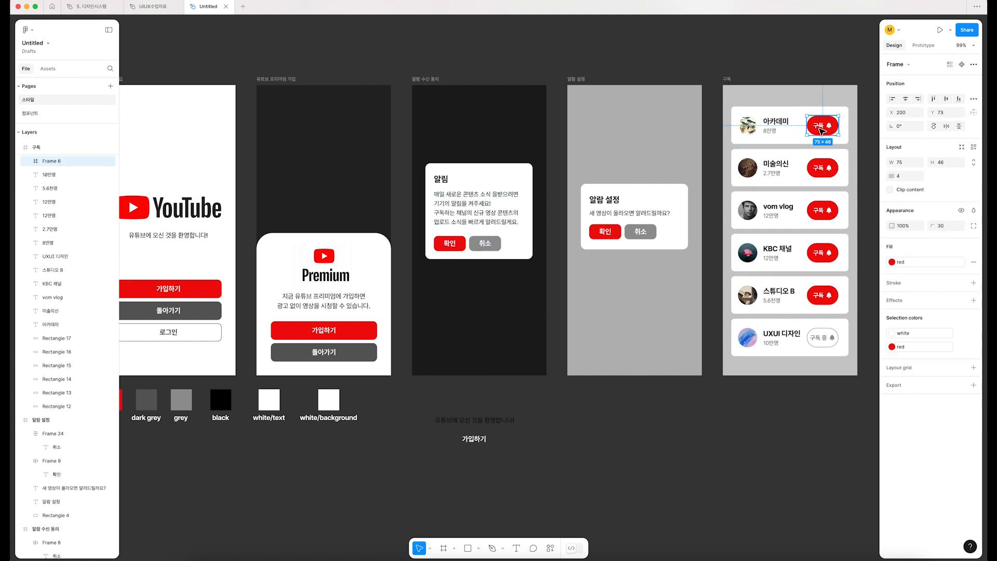
{"action": "double_click", "coordinate": [823, 128]}
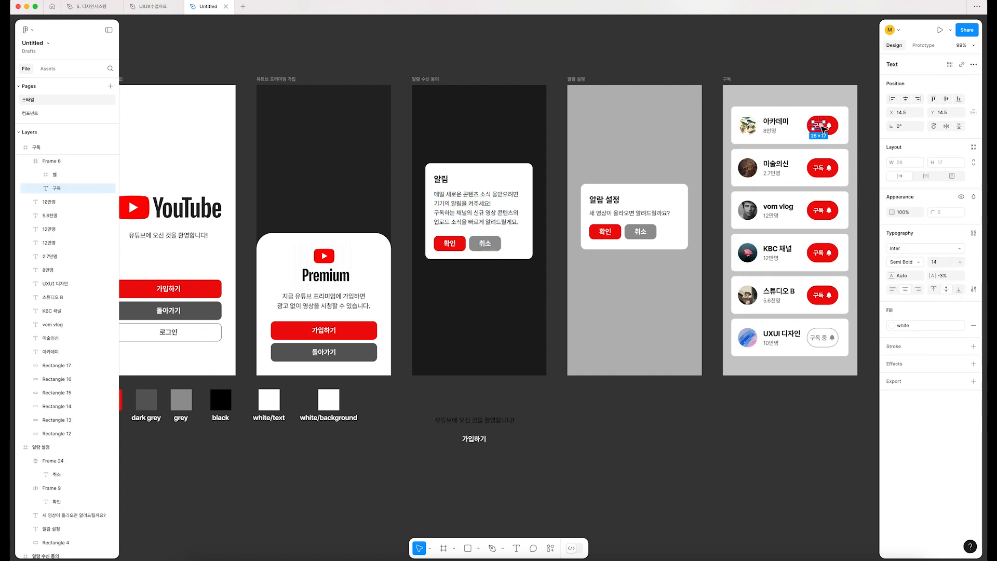
{"action": "left_click_drag", "start_coordinate": [823, 128], "coordinate": [481, 460]}
{"action": "left_click", "coordinate": [615, 453]}
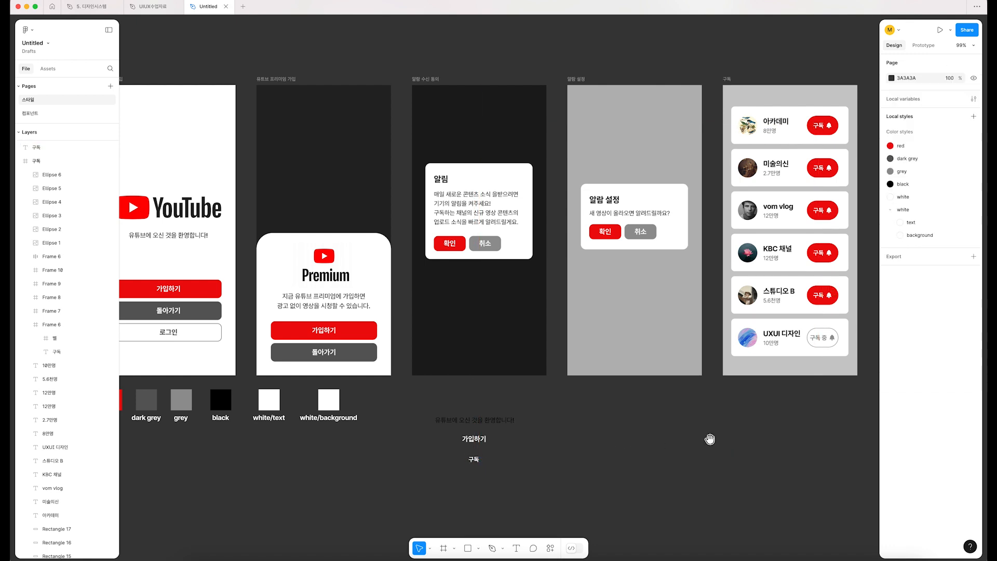
Step: Copy the "알람 설정" title and the "새 영상이 올라오면 알려드릴까요?" text onto the canvas beside the other text samples
{"action": "scroll", "coordinate": [708, 438], "scroll_direction": "right", "scroll_amount": 1}
{"action": "scroll", "coordinate": [708, 438], "scroll_direction": "down", "scroll_amount": 1}
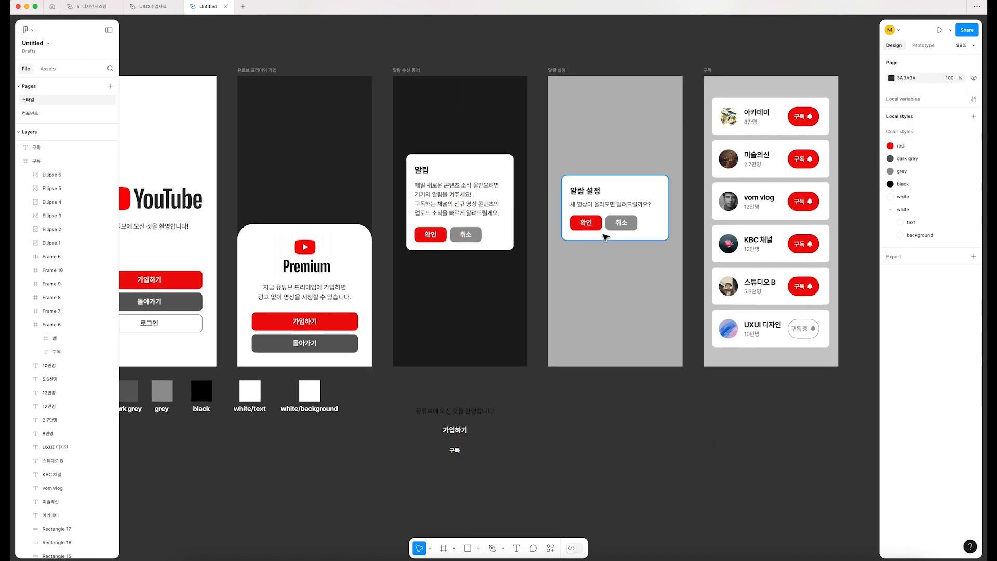
{"action": "left_click", "coordinate": [588, 194]}
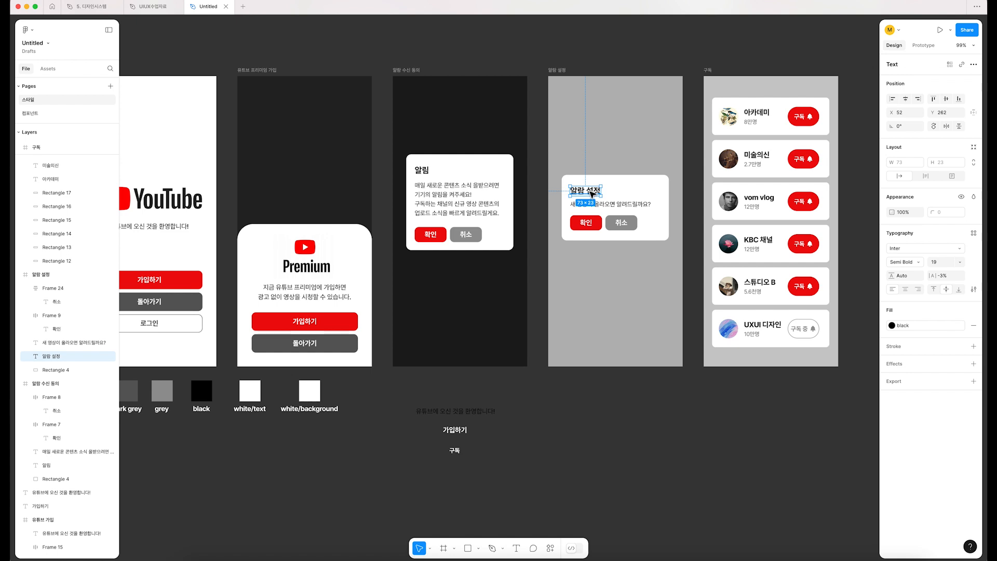
{"action": "left_click_drag", "start_coordinate": [589, 194], "coordinate": [536, 414]}
{"action": "left_click", "coordinate": [596, 204]}
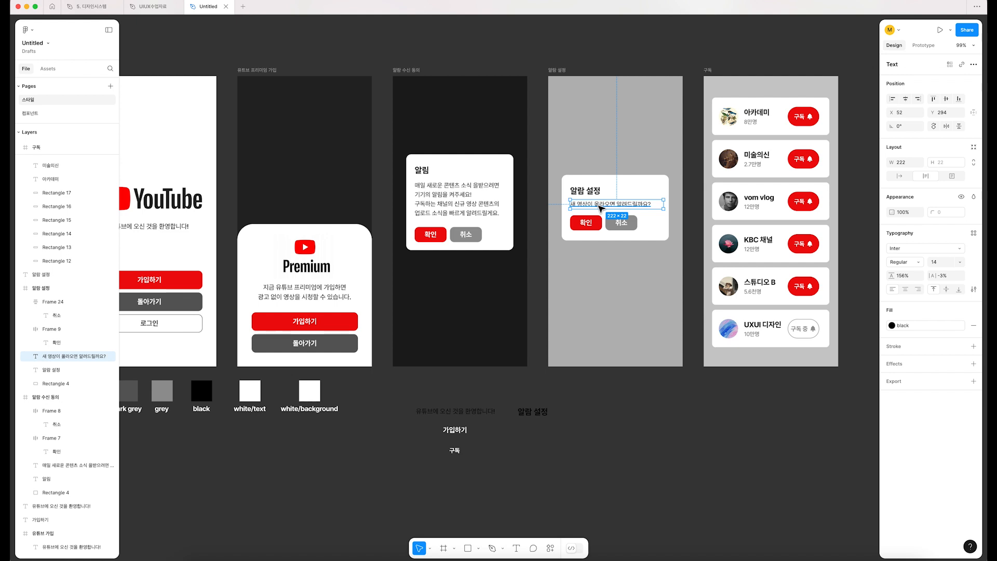
{"action": "left_click_drag", "start_coordinate": [600, 208], "coordinate": [582, 440]}
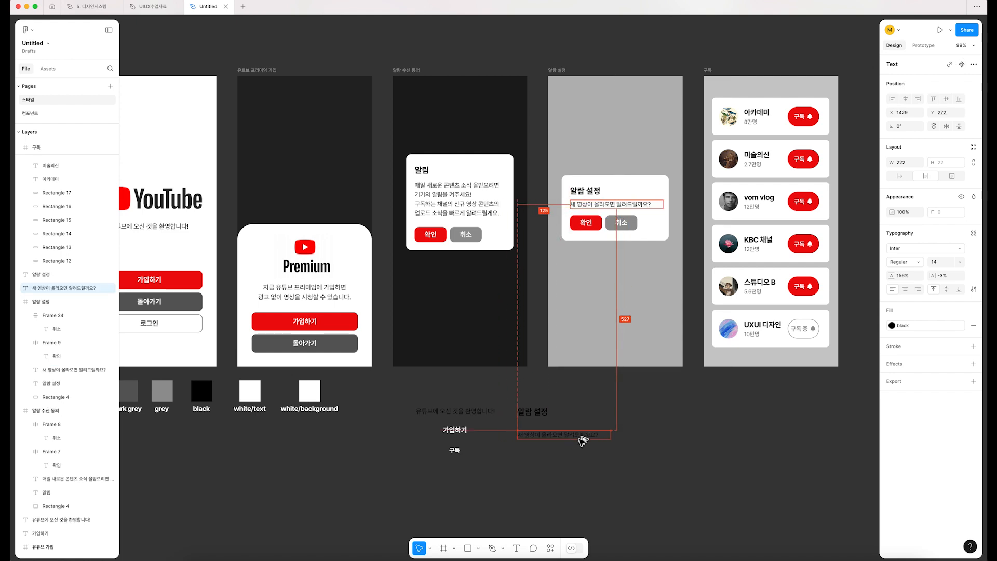
{"action": "left_click", "coordinate": [587, 204]}
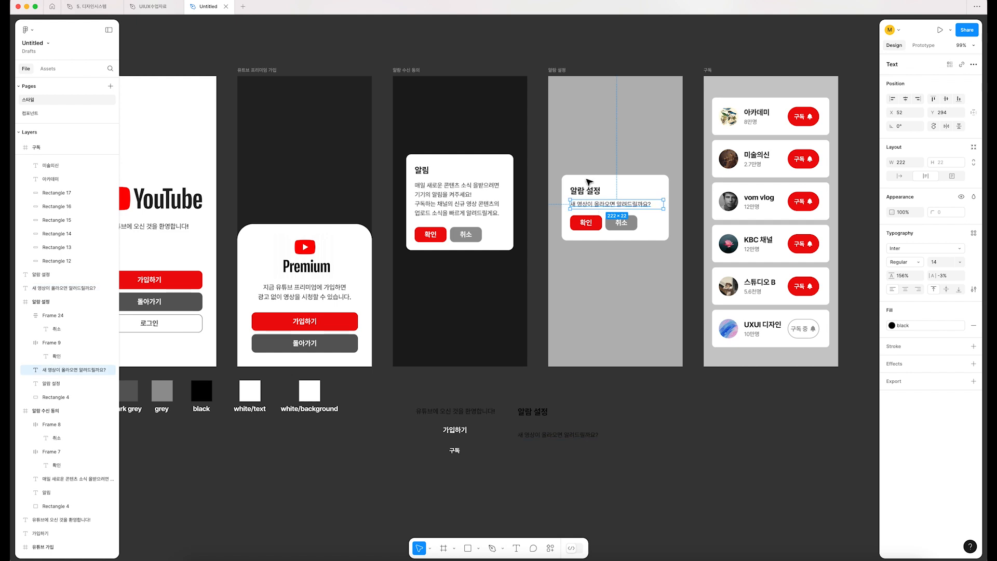
Step: Check the 알림 수신 동의 texts, and copy "UXUI 디자인" and "10만명" from the last channel card onto the canvas below the 구독 screen
{"action": "left_click", "coordinate": [410, 70]}
{"action": "left_click", "coordinate": [567, 72]}
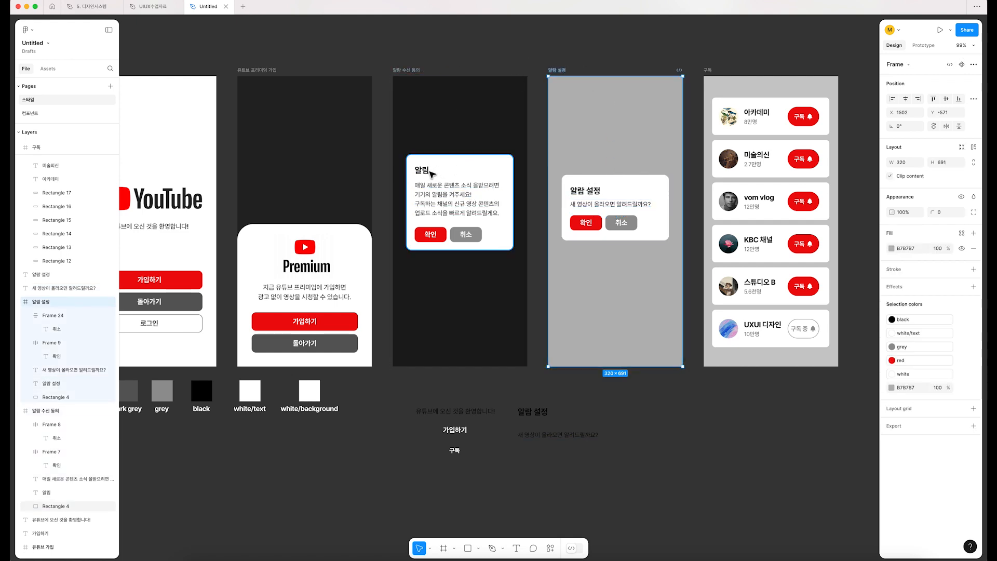
{"action": "left_click", "coordinate": [423, 171]}
{"action": "left_click", "coordinate": [446, 213]}
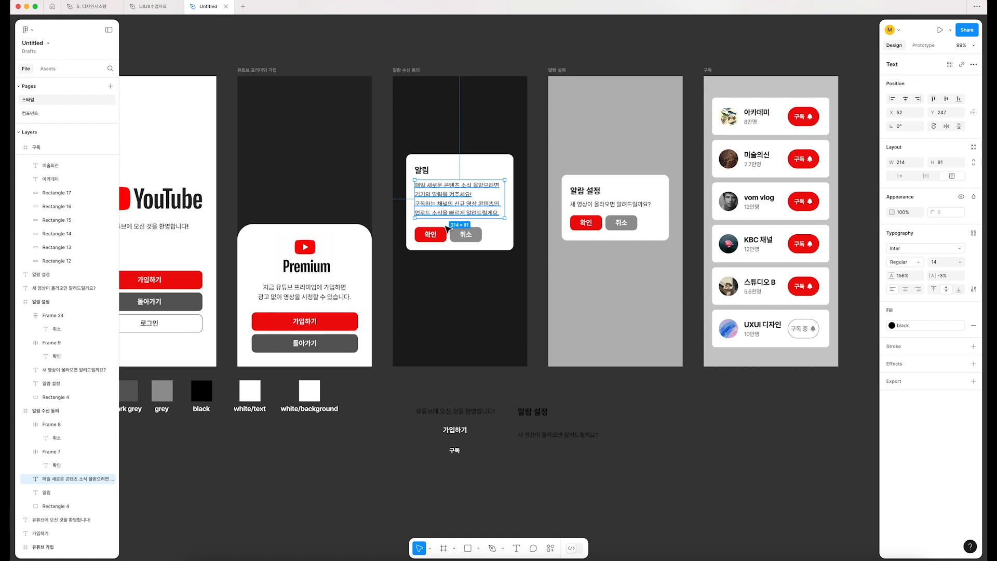
{"action": "left_click", "coordinate": [433, 236]}
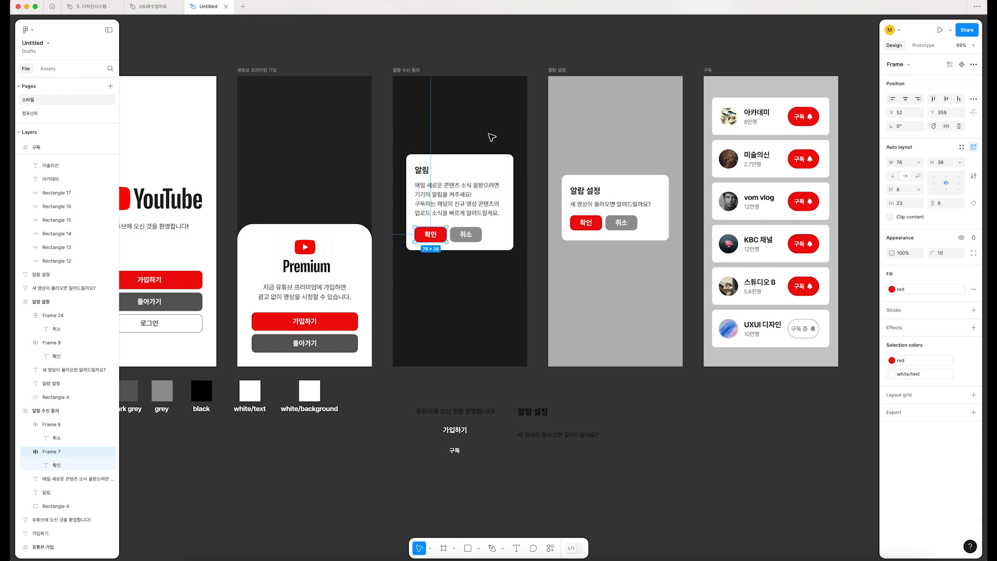
{"action": "left_click", "coordinate": [755, 325]}
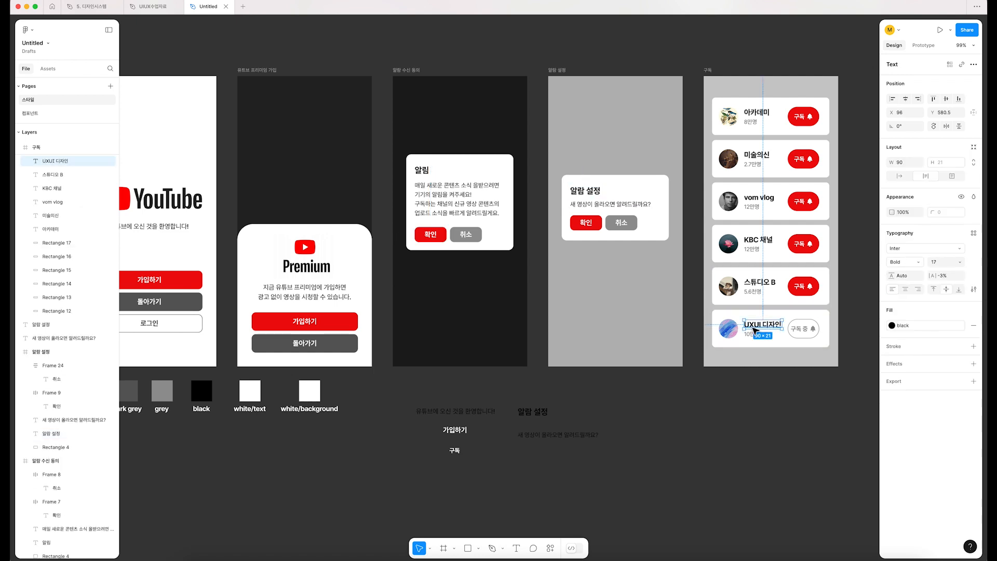
{"action": "left_click_drag", "start_coordinate": [757, 327], "coordinate": [762, 415]}
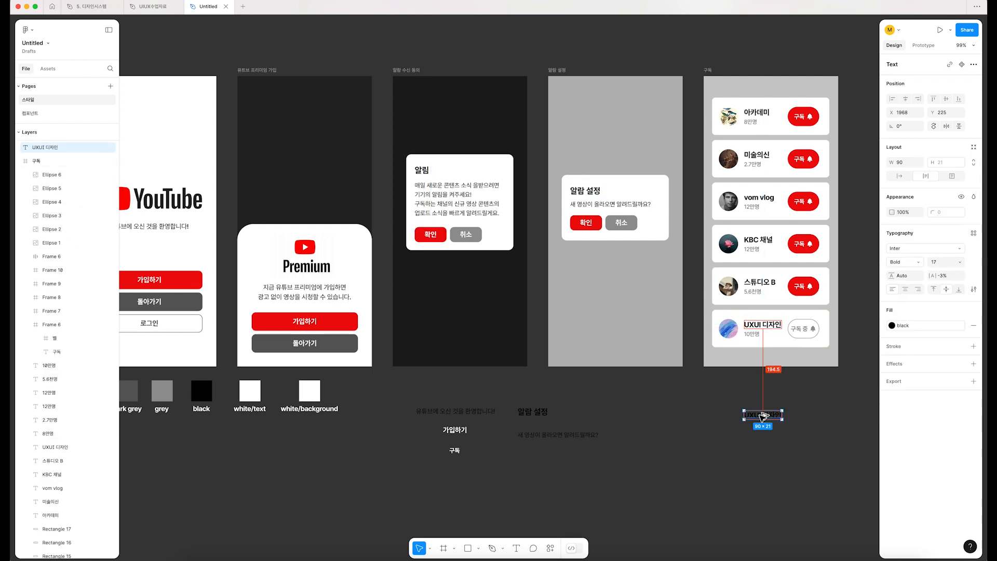
{"action": "left_click", "coordinate": [782, 404]}
{"action": "left_click", "coordinate": [757, 338]}
{"action": "left_click_drag", "start_coordinate": [758, 338], "coordinate": [759, 434]}
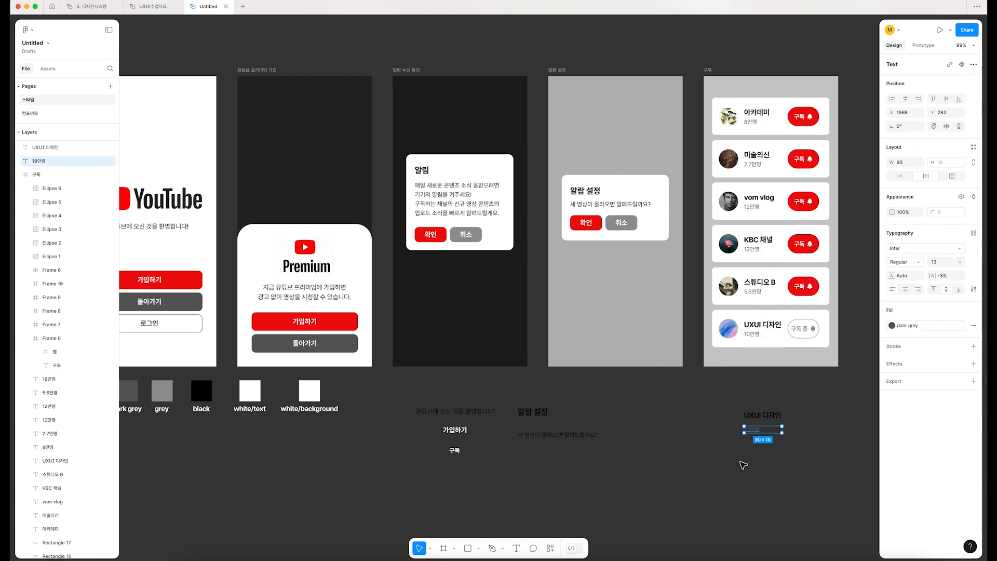
Step: Move the "UXUI 디자인" and "10만명" copies next to the "알람 설정" text samples
{"action": "scroll", "coordinate": [747, 465], "scroll_direction": "up", "scroll_amount": 5}
{"action": "left_click", "coordinate": [772, 372], "text": "shift"}
{"action": "left_click_drag", "start_coordinate": [773, 373], "coordinate": [541, 374]}
{"action": "left_click_drag", "start_coordinate": [438, 330], "coordinate": [701, 307]}
{"action": "scroll", "coordinate": [614, 329], "scroll_direction": "down", "scroll_amount": 3}
Step: Examine the typography settings, such as weight and size, of each copied text sample
{"action": "left_click", "coordinate": [529, 340]}
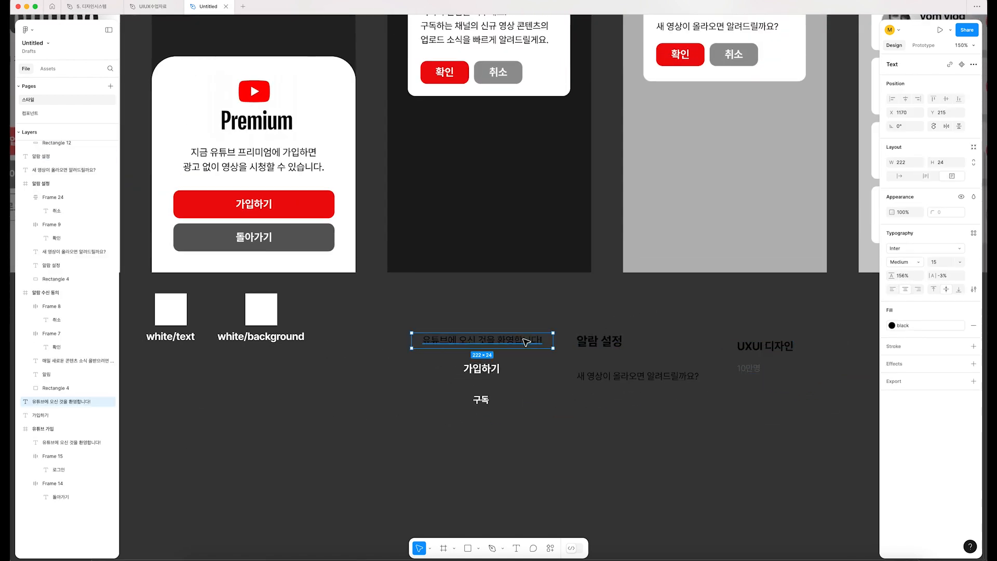
{"action": "left_click", "coordinate": [484, 371]}
{"action": "left_click", "coordinate": [481, 399]}
{"action": "left_click", "coordinate": [597, 341]}
{"action": "left_click", "coordinate": [644, 376]}
{"action": "left_click", "coordinate": [765, 347]}
{"action": "left_click", "coordinate": [752, 368]}
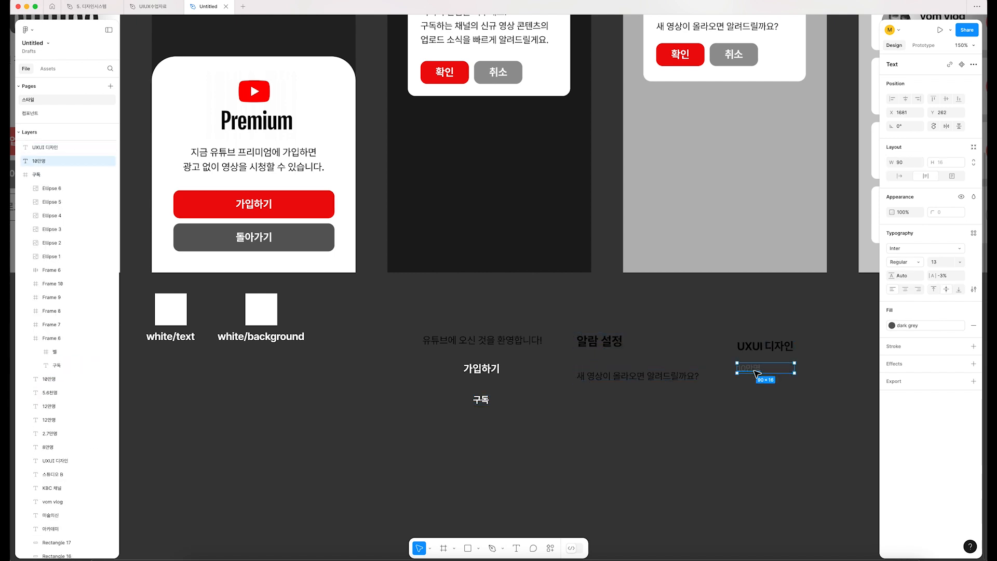
{"action": "left_click", "coordinate": [765, 348]}
{"action": "left_click", "coordinate": [637, 375]}
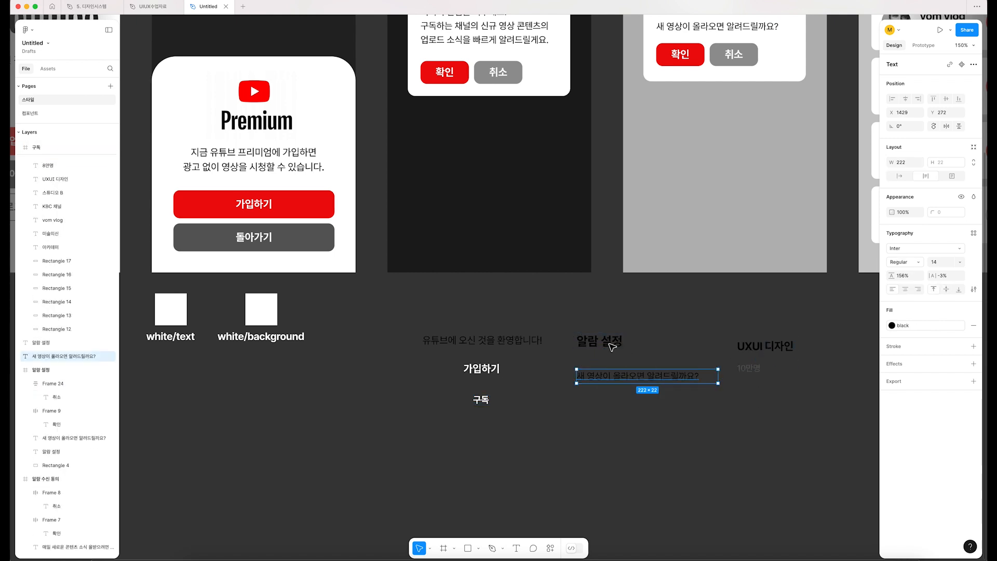
{"action": "left_click", "coordinate": [599, 341]}
{"action": "left_click", "coordinate": [480, 342]}
Step: Move all the copied text samples together farther down the canvas to free space beneath the screens
{"action": "left_click", "coordinate": [703, 443]}
{"action": "scroll", "coordinate": [695, 415], "scroll_direction": "down", "scroll_amount": 2}
{"action": "scroll", "coordinate": [696, 415], "scroll_direction": "right", "scroll_amount": 2}
{"action": "left_click_drag", "start_coordinate": [831, 434], "coordinate": [313, 255]}
{"action": "left_click_drag", "start_coordinate": [425, 300], "coordinate": [432, 411]}
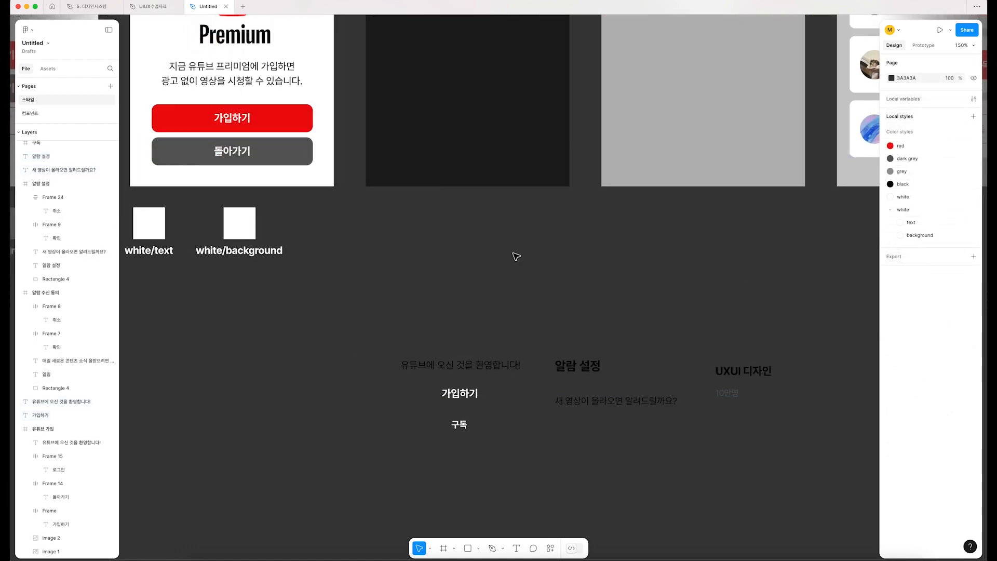
Step: Stack the "알람 설정", "UXUI 디자인" and welcome text copies in a new column to the right of the white/background swatch
{"action": "left_click_drag", "start_coordinate": [574, 366], "coordinate": [456, 248]}
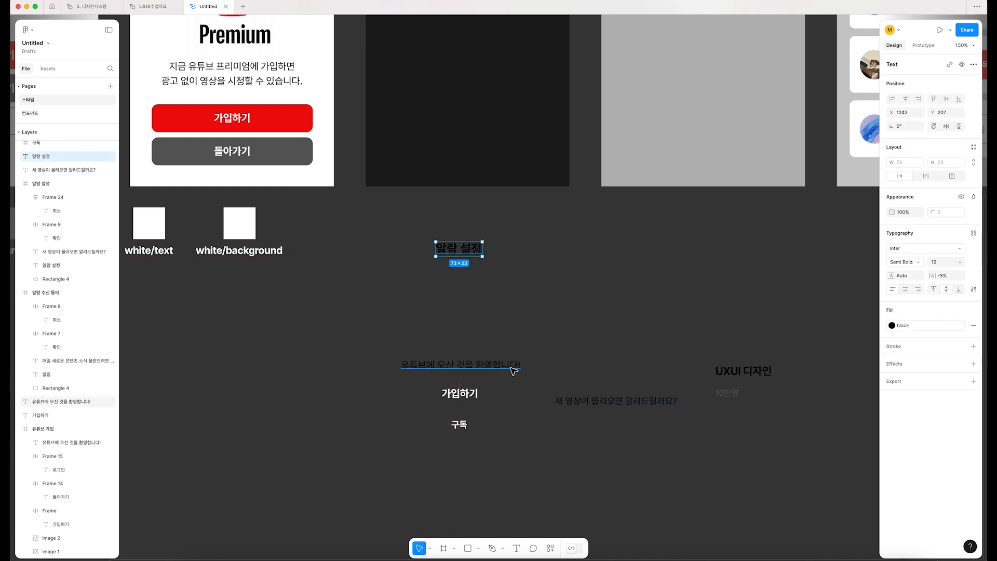
{"action": "left_click", "coordinate": [743, 372]}
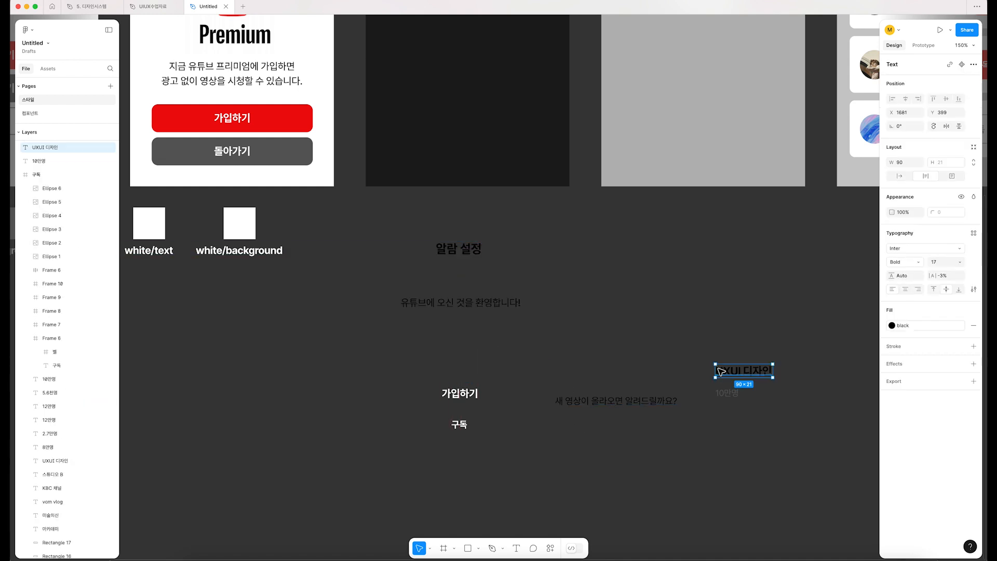
{"action": "left_click_drag", "start_coordinate": [734, 374], "coordinate": [450, 280]}
{"action": "left_click", "coordinate": [480, 306]}
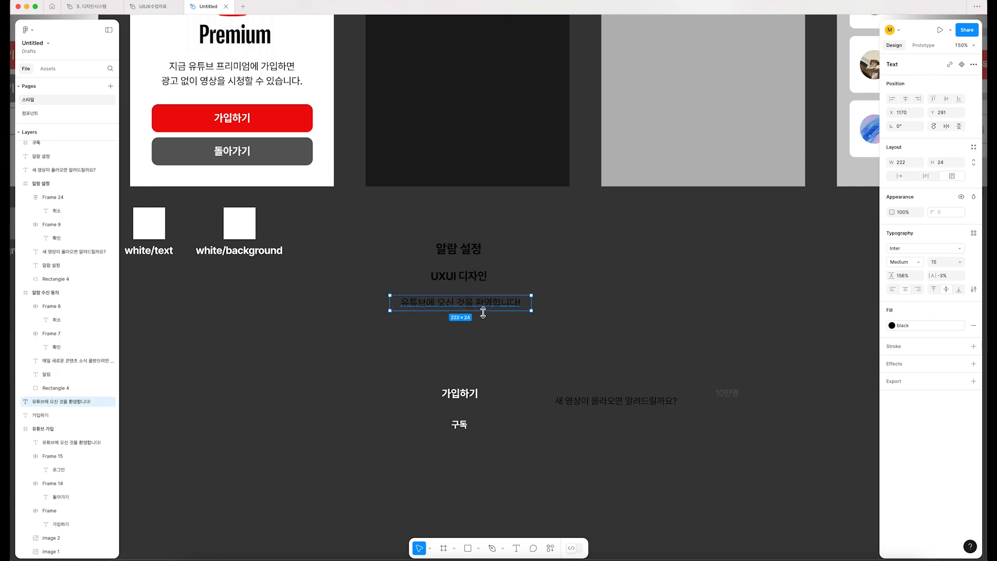
Step: Place "가입하기" directly under "UXUI 디자인" in the column, with the welcome text and the "새 영상이 올라오면 알려드릴까요?" copy below it
{"action": "left_click", "coordinate": [631, 403]}
{"action": "left_click_drag", "start_coordinate": [628, 404], "coordinate": [468, 338]}
{"action": "left_click", "coordinate": [467, 397]}
{"action": "left_click_drag", "start_coordinate": [469, 399], "coordinate": [490, 390]}
{"action": "left_click", "coordinate": [488, 304]}
{"action": "left_click", "coordinate": [490, 337], "text": "shift"}
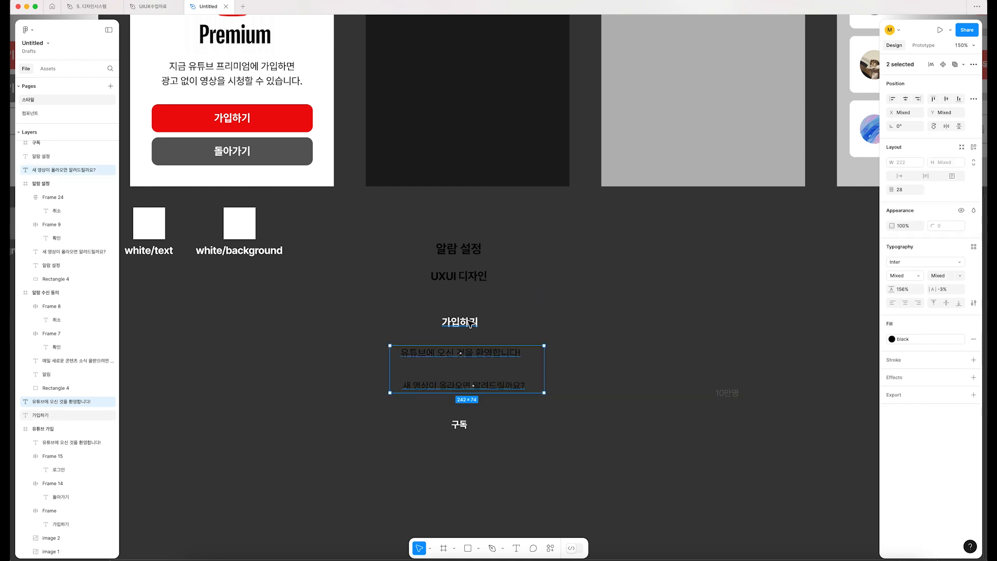
{"action": "left_click_drag", "start_coordinate": [471, 325], "coordinate": [472, 308]}
Step: Finish the column by placing "구독" under the "새 영상이 올라오면 알려드릴까요?" copy and "10만명" beneath it
{"action": "left_click_drag", "start_coordinate": [467, 428], "coordinate": [467, 413]}
{"action": "left_click", "coordinate": [472, 390]}
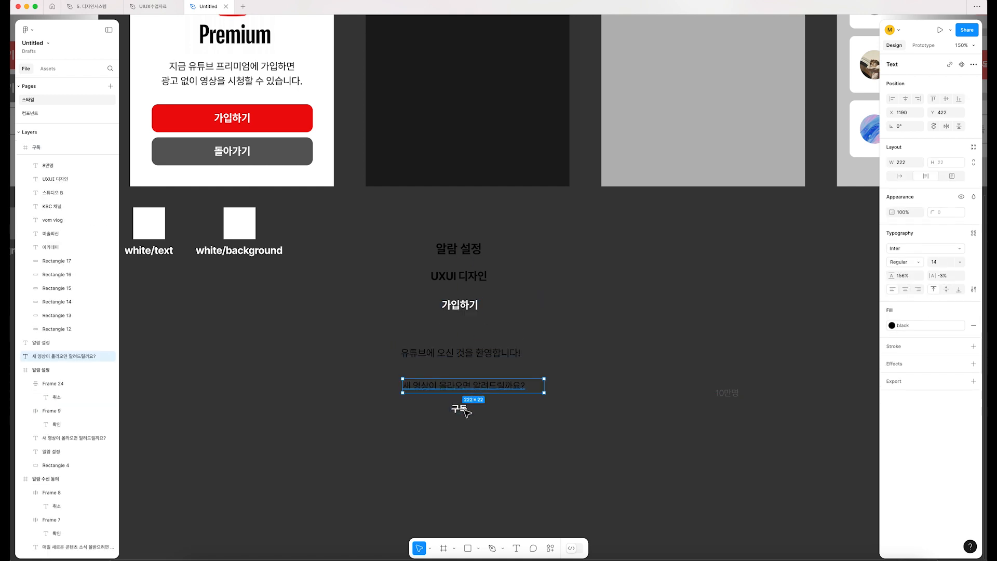
{"action": "left_click", "coordinate": [698, 404]}
{"action": "left_click_drag", "start_coordinate": [724, 395], "coordinate": [462, 441]}
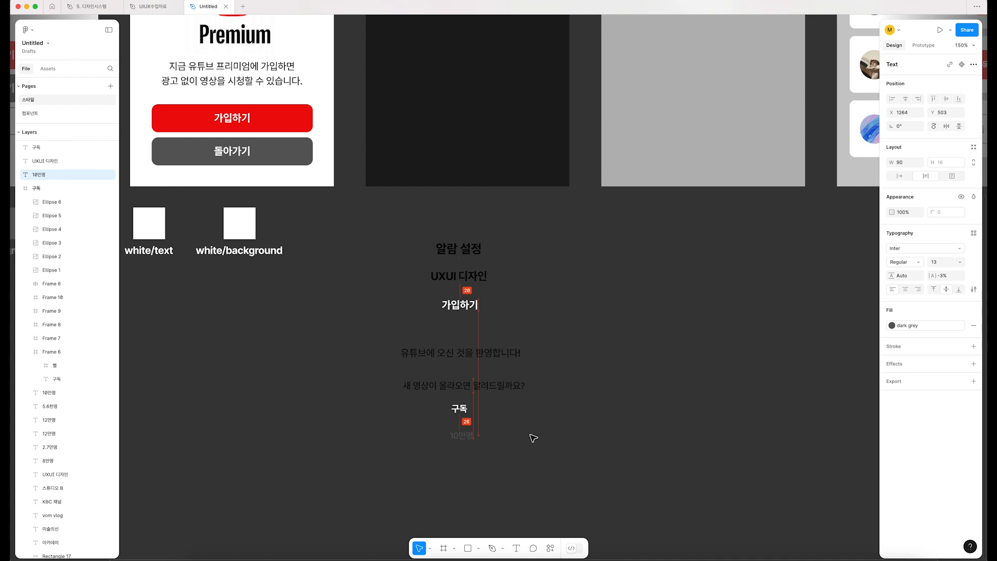
{"action": "left_click", "coordinate": [545, 438]}
Step: Duplicate the column of seven text samples to the right of the original
{"action": "scroll", "coordinate": [519, 441], "scroll_direction": "right", "scroll_amount": 2}
{"action": "left_click_drag", "start_coordinate": [560, 472], "coordinate": [322, 177]}
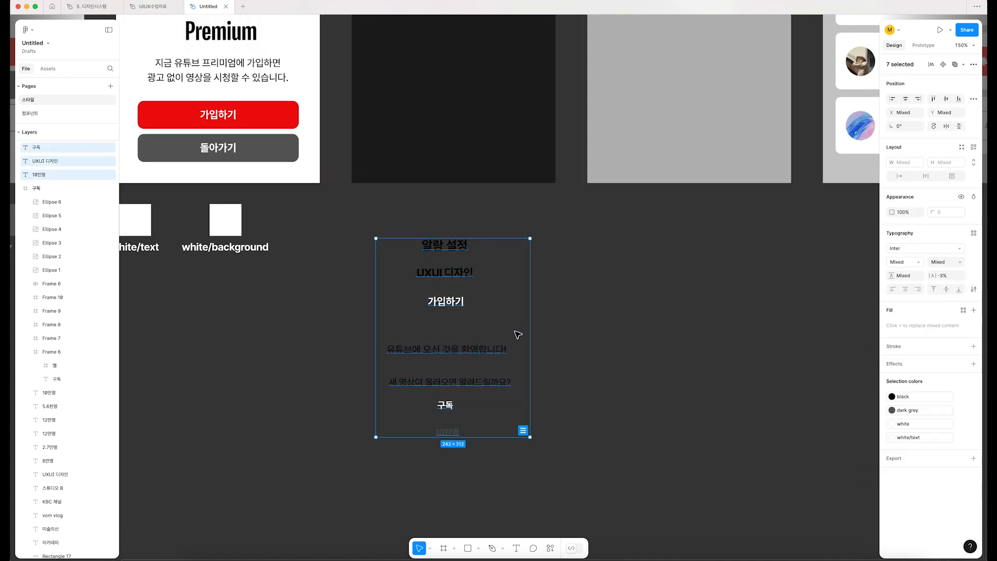
{"action": "left_click", "coordinate": [559, 256]}
{"action": "left_click", "coordinate": [448, 247]}
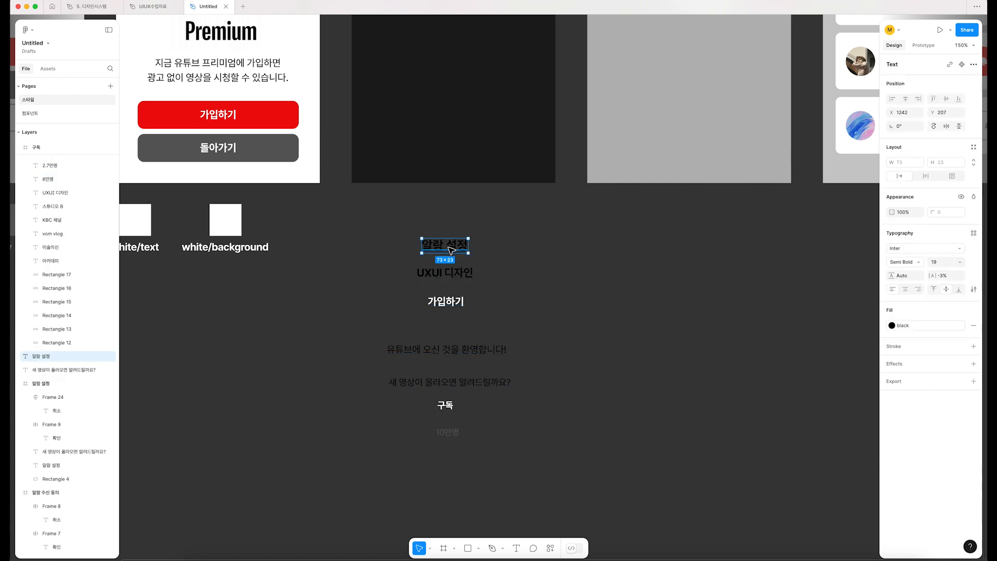
{"action": "left_click_drag", "start_coordinate": [338, 223], "coordinate": [585, 485]}
{"action": "left_click_drag", "start_coordinate": [458, 384], "coordinate": [662, 387], "text": "alt"}
Step: Align the seven texts of the duplicated column along their left edges
{"action": "left_click", "coordinate": [891, 99]}
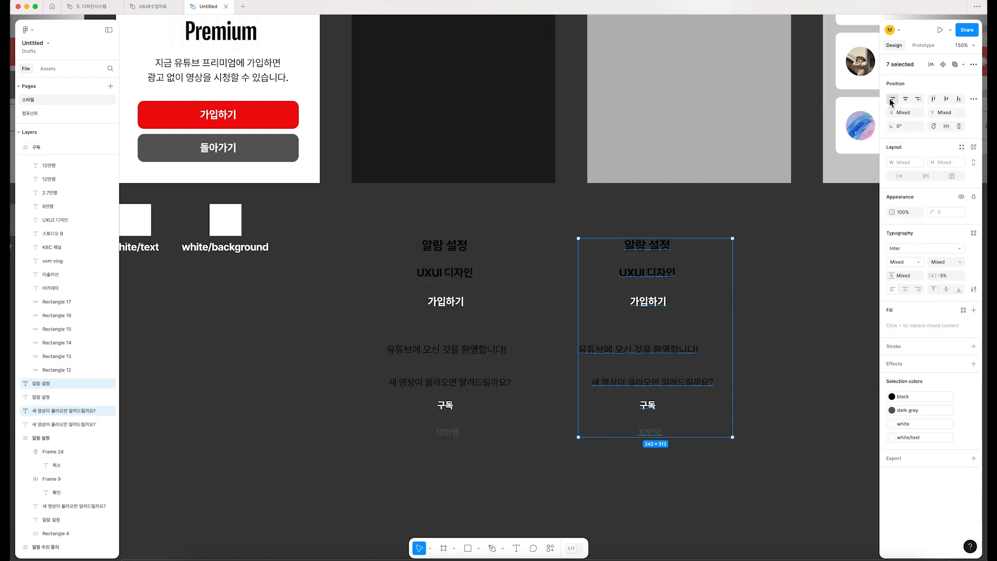
{"action": "left_click", "coordinate": [891, 99]}
{"action": "scroll", "coordinate": [620, 306], "scroll_direction": "right", "scroll_amount": 2}
{"action": "scroll", "coordinate": [620, 305], "scroll_direction": "right", "scroll_amount": 2}
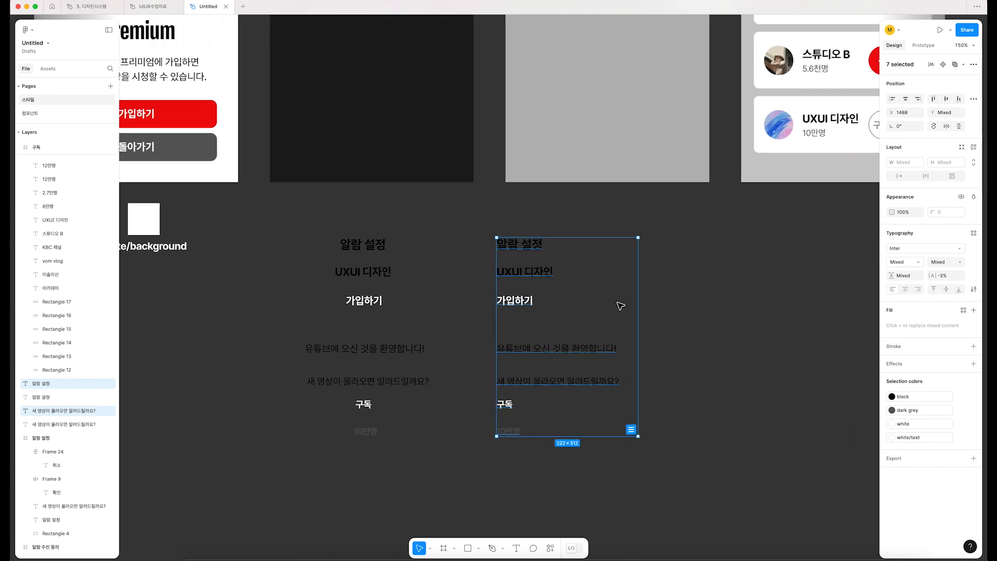
Step: Change the top text of the duplicated column from "알람 설정" to "팝업 타이틀"
{"action": "scroll", "coordinate": [516, 278], "scroll_direction": "down", "scroll_amount": 2}
{"action": "scroll", "coordinate": [519, 277], "scroll_direction": "up", "scroll_amount": 2}
{"action": "left_click", "coordinate": [514, 288]}
{"action": "scroll", "coordinate": [501, 207], "scroll_direction": "up", "scroll_amount": 2}
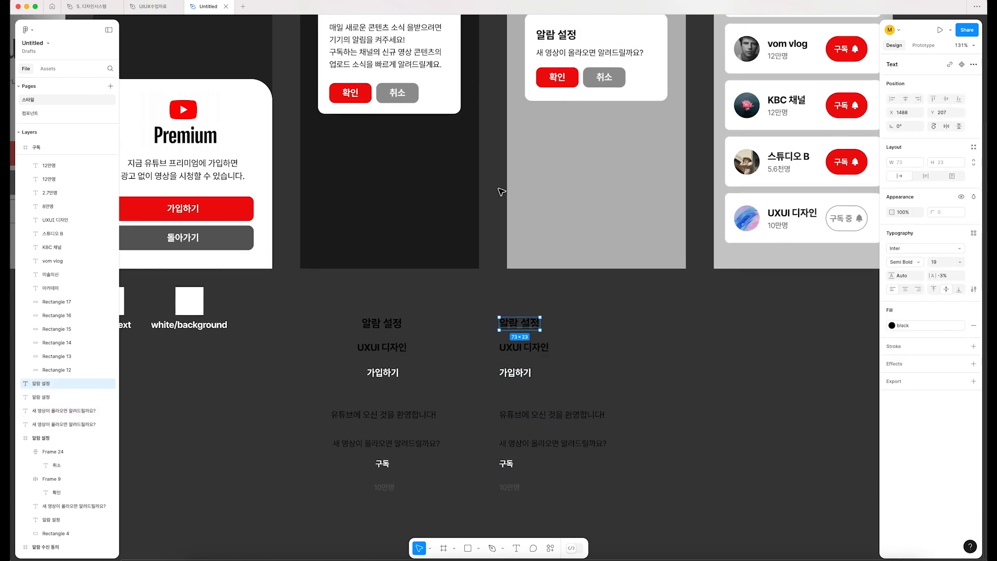
{"action": "double_click", "coordinate": [523, 323]}
{"action": "type", "text": "ㅍㅏㅂ업 타입ㅡㄹ"}
{"action": "key", "text": "Escape"}
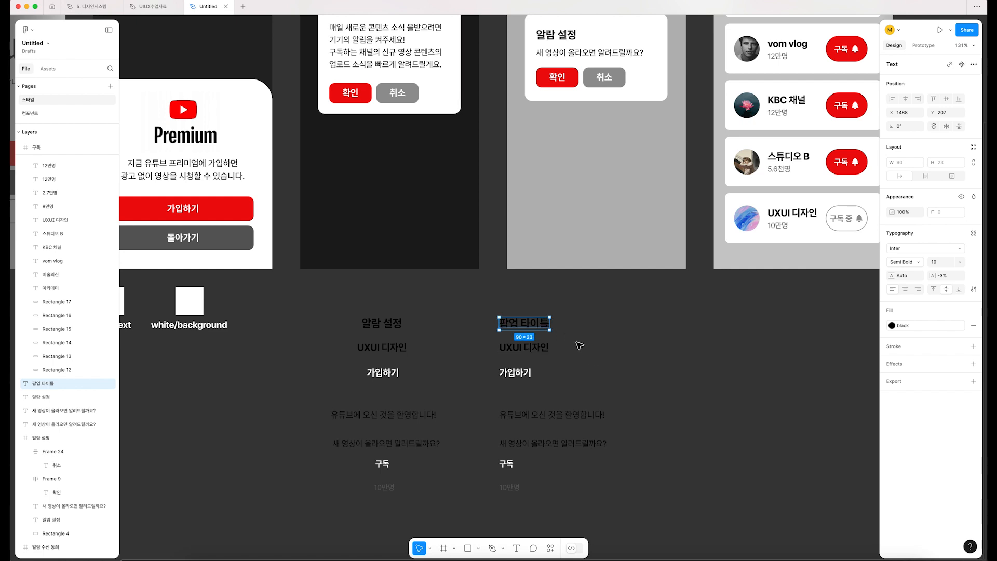
{"action": "scroll", "coordinate": [488, 363], "scroll_direction": "up", "scroll_amount": 1}
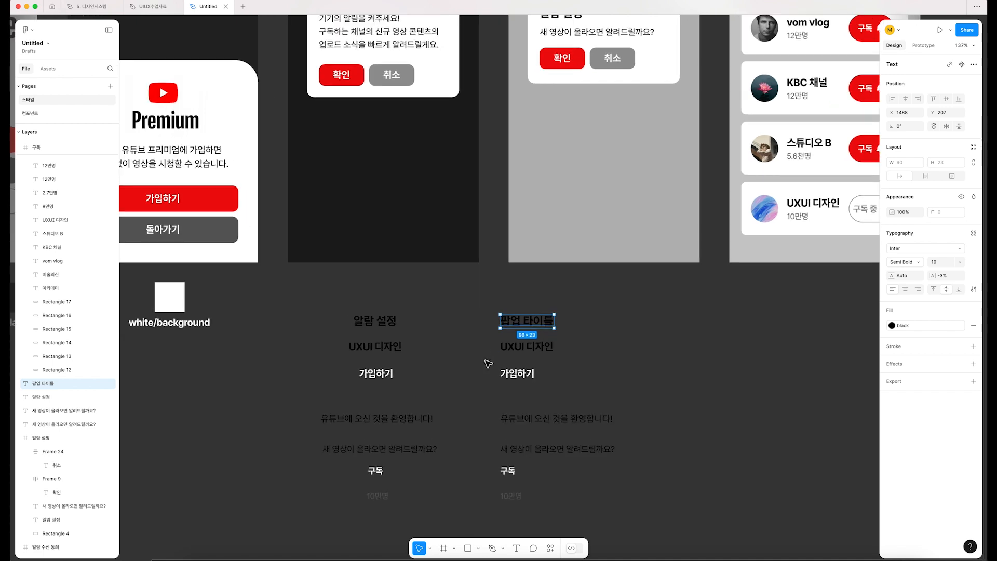
Step: In the duplicated column, replace "UXUI 디자인" with "채널명" and "가입하기" with "버튼"
{"action": "scroll", "coordinate": [488, 363], "scroll_direction": "up", "scroll_amount": 2}
{"action": "left_click", "coordinate": [363, 345]}
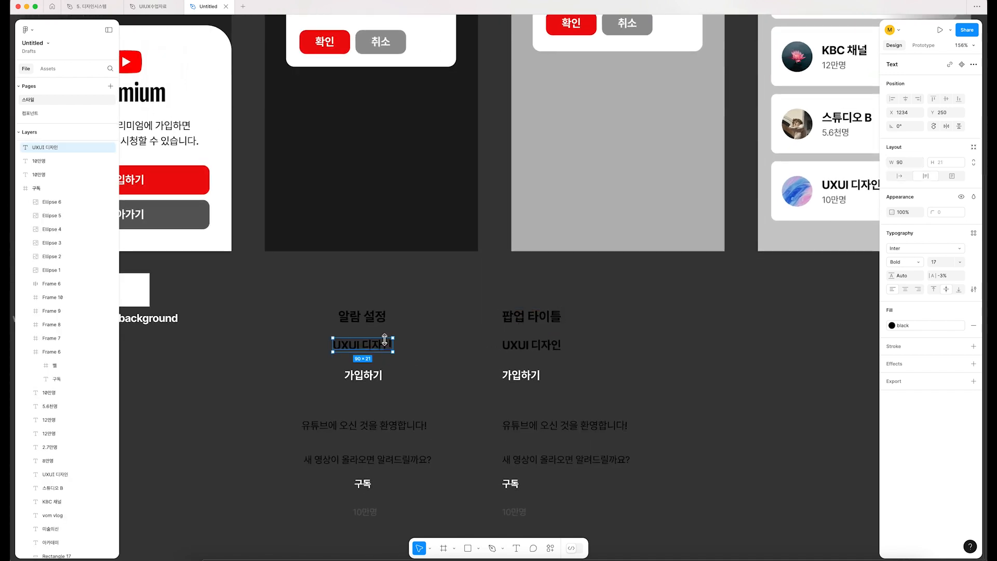
{"action": "double_click", "coordinate": [535, 350]}
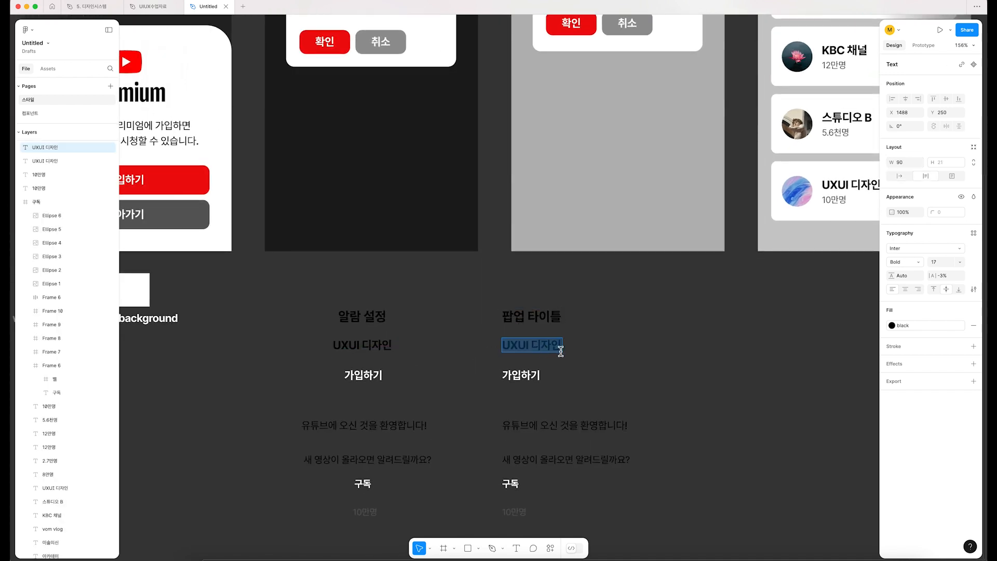
{"action": "type", "text": "채널명"}
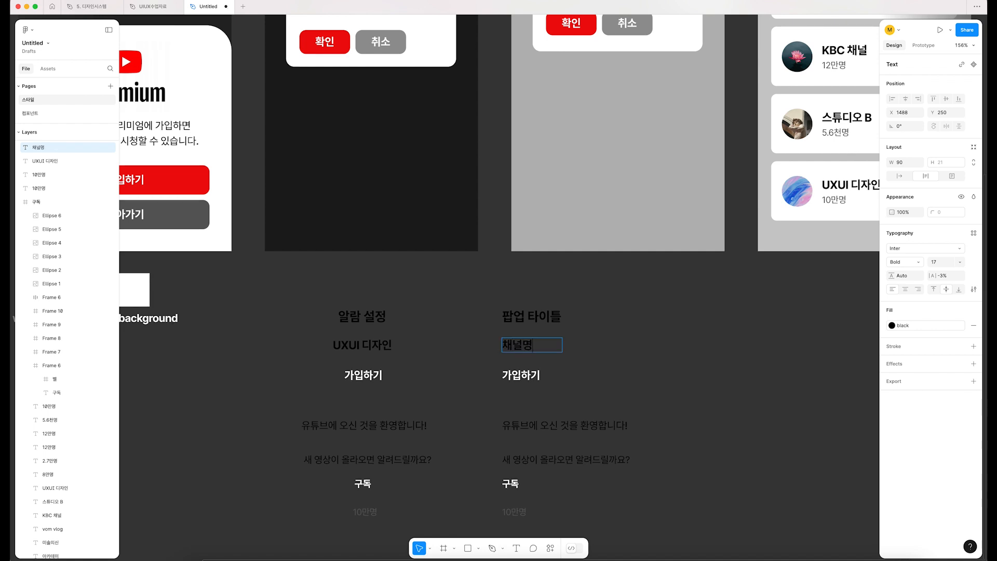
{"action": "double_click", "coordinate": [528, 385]}
{"action": "type", "text": "버튼"}
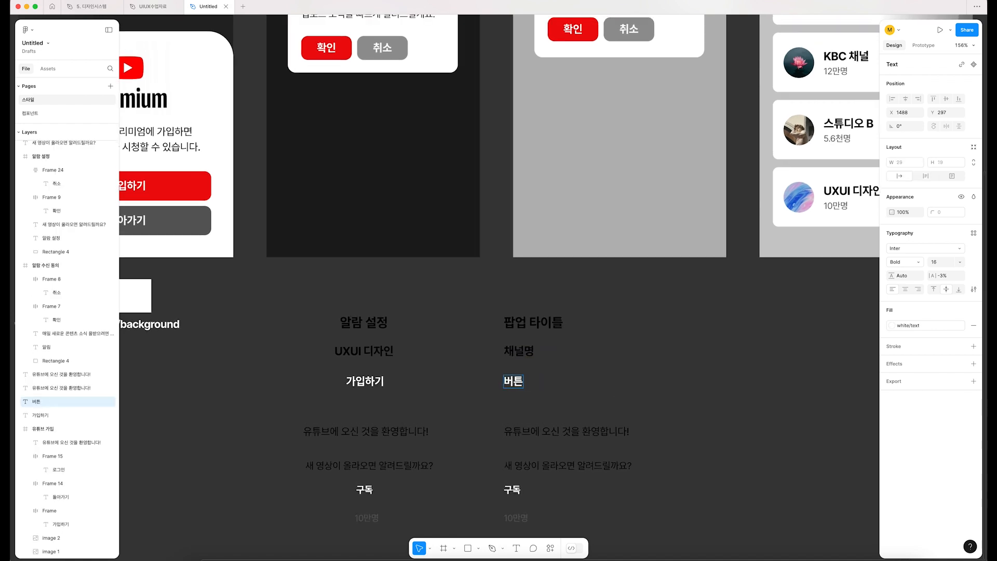
Step: In the duplicated column, replace the welcome text with "설명 문구" and the new-video question with "설명 문구(팝업)"
{"action": "left_click", "coordinate": [562, 435]}
{"action": "double_click", "coordinate": [565, 435]}
{"action": "type", "text": "ㅅ"}
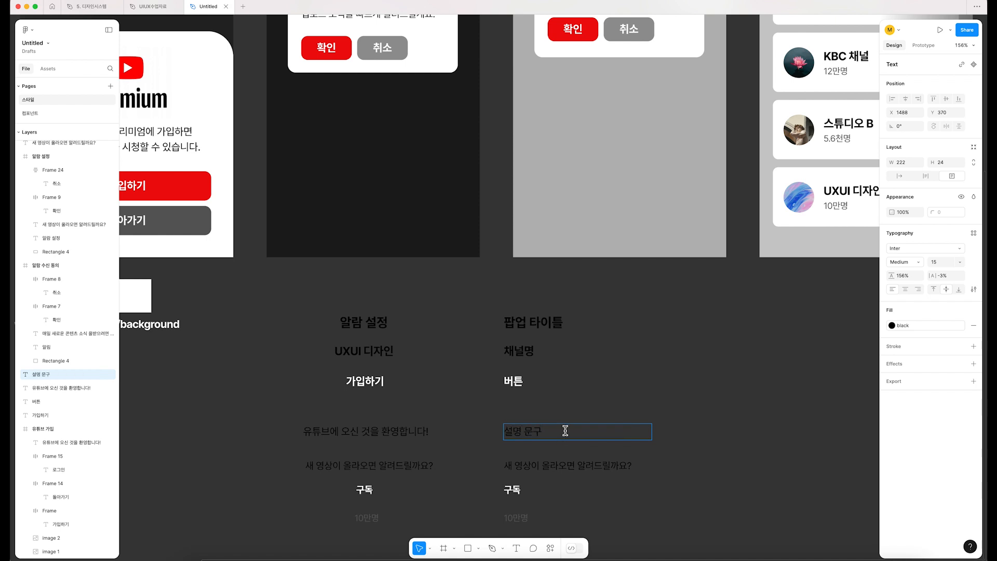
{"action": "left_click", "coordinate": [554, 467]}
{"action": "left_click_drag", "start_coordinate": [512, 466], "coordinate": [642, 465]}
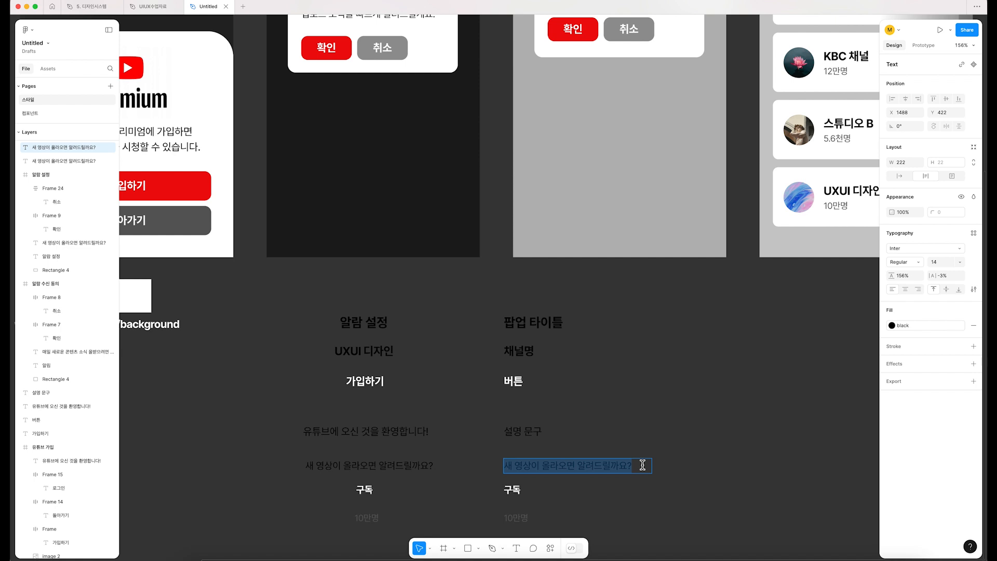
{"action": "type", "text": "설명 문구(팝업"}
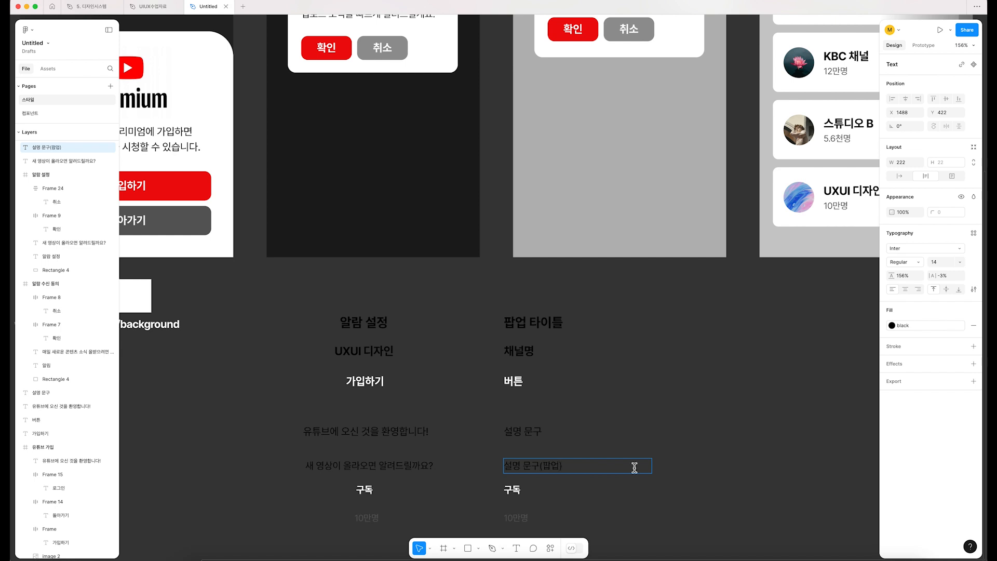
Step: In the duplicated column, replace "구독" with "버튼(구독)" and "10만명" with "구독자 수"
{"action": "left_click", "coordinate": [514, 490]}
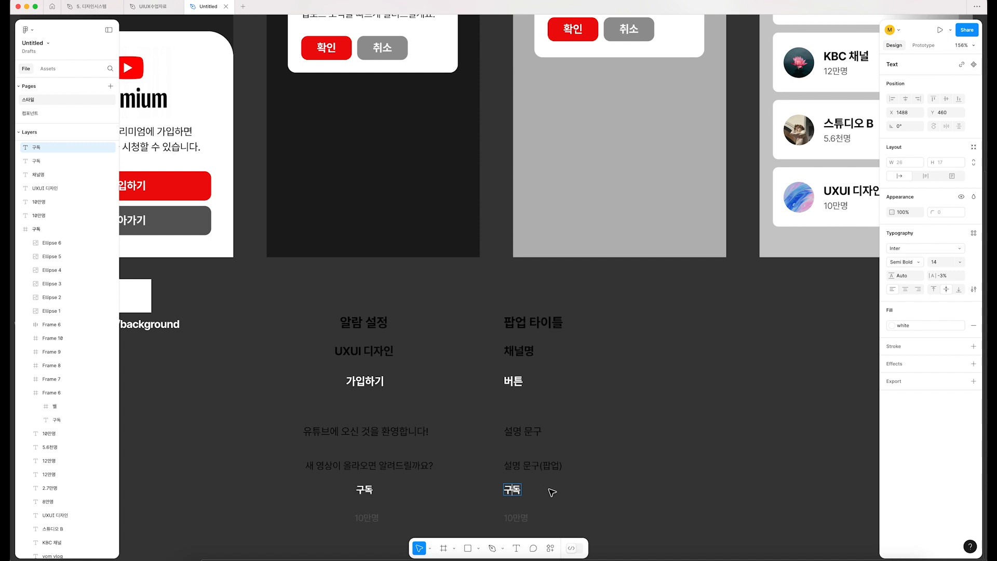
{"action": "type", "text": "버튼("}
{"action": "scroll", "coordinate": [550, 488], "scroll_direction": "down", "scroll_amount": 3}
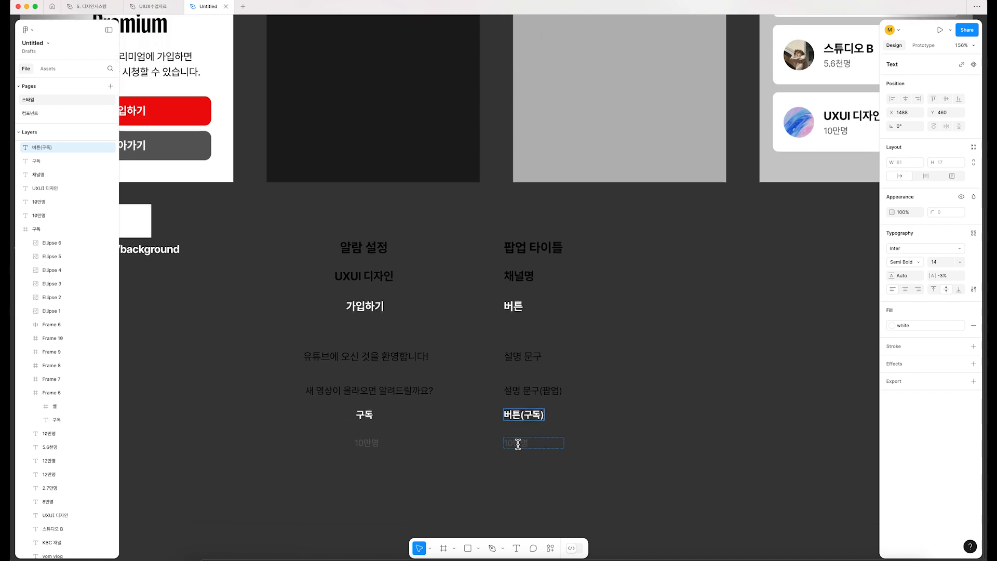
{"action": "left_click", "coordinate": [516, 440]}
{"action": "key", "text": "Return"}
{"action": "type", "text": "구도"}
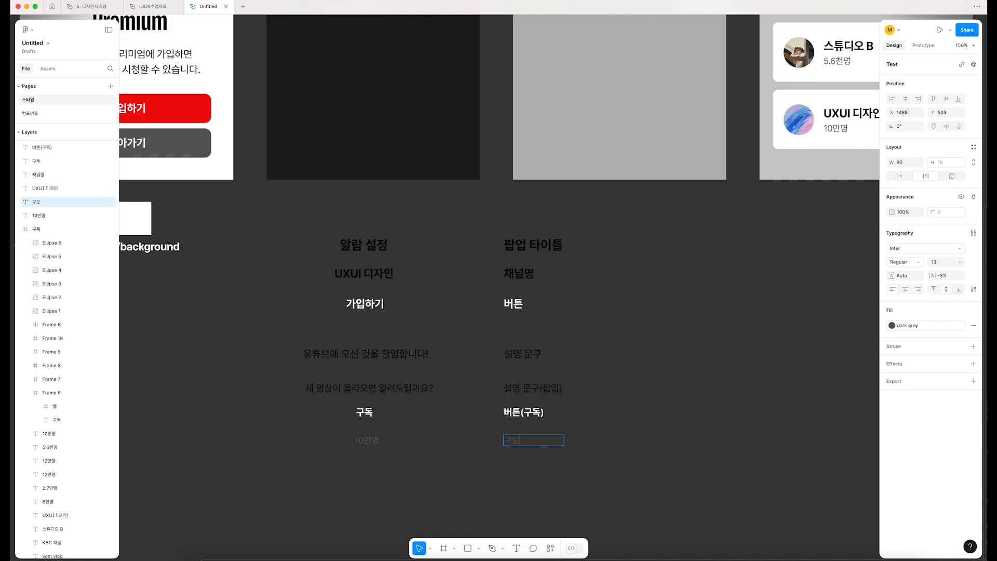
{"action": "left_click", "coordinate": [642, 353]}
Step: Duplicate the column of seven role labels to the right to form a third column
{"action": "left_click", "coordinate": [714, 387]}
{"action": "left_click_drag", "start_coordinate": [716, 393], "coordinate": [681, 395]}
{"action": "left_click", "coordinate": [711, 434]}
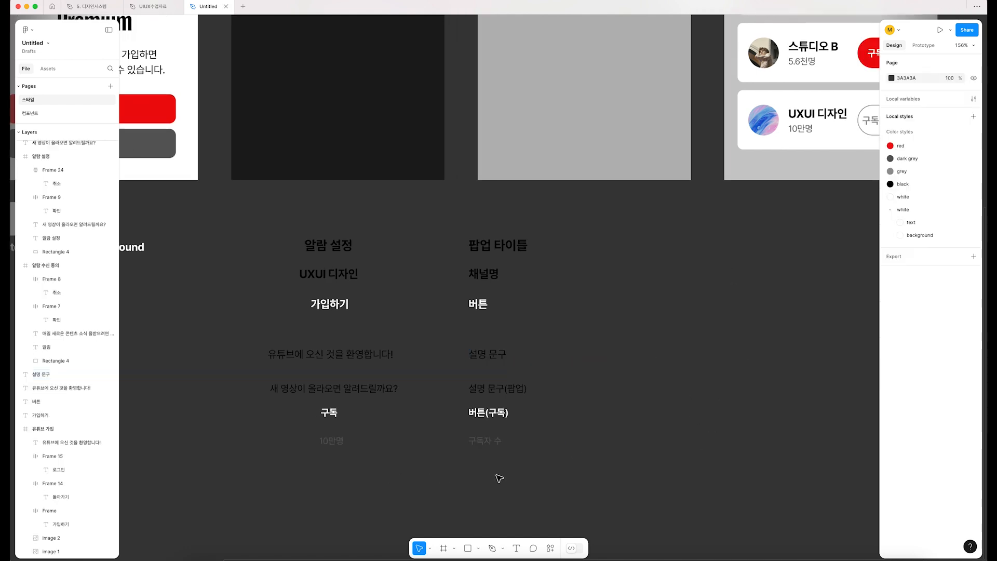
{"action": "left_click_drag", "start_coordinate": [541, 479], "coordinate": [470, 234]}
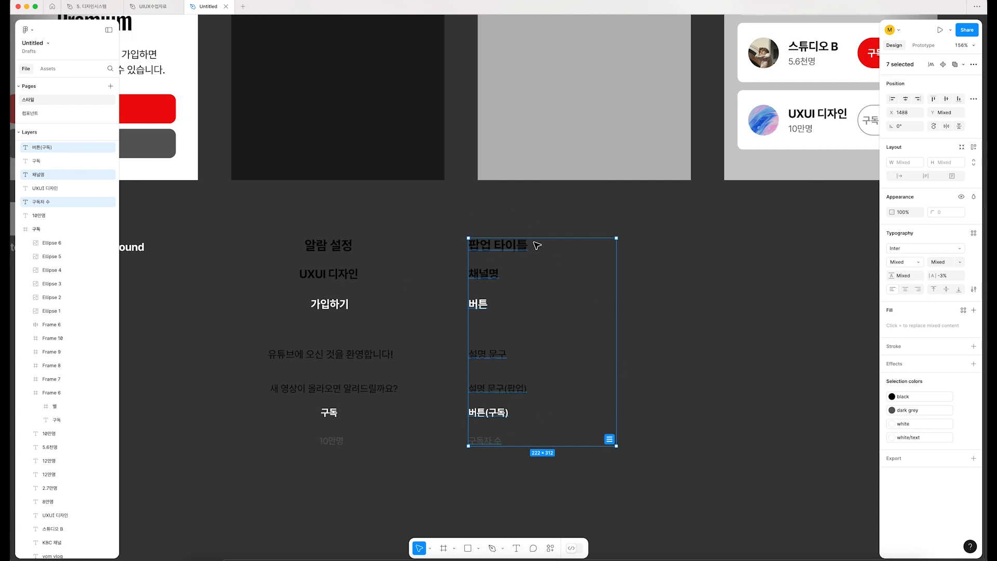
{"action": "scroll", "coordinate": [530, 249], "scroll_direction": "right", "scroll_amount": 3}
{"action": "scroll", "coordinate": [438, 360], "scroll_direction": "down", "scroll_amount": 1}
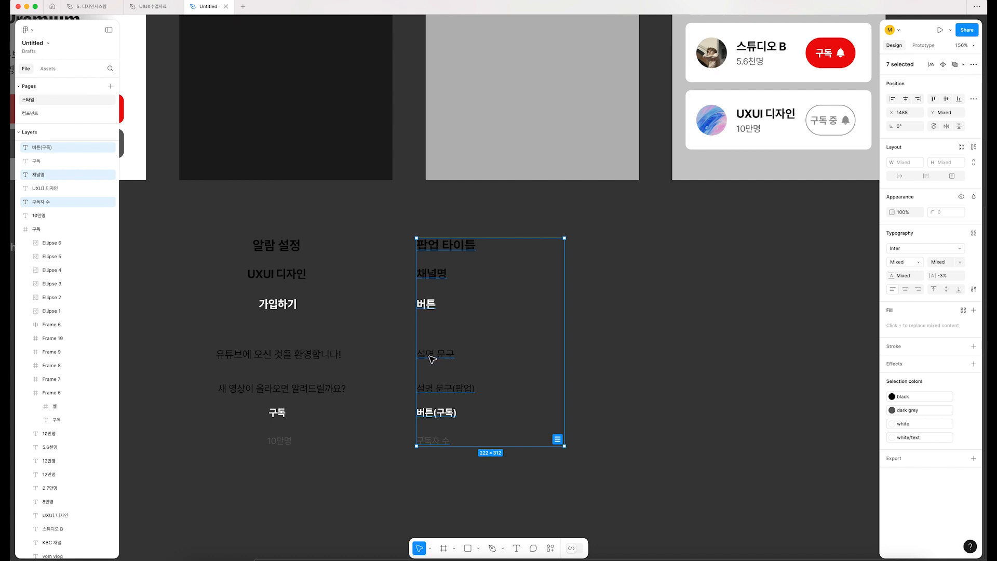
{"action": "left_click_drag", "start_coordinate": [440, 354], "coordinate": [599, 355], "text": "alt"}
{"action": "left_click", "coordinate": [736, 294]}
{"action": "scroll", "coordinate": [462, 244], "scroll_direction": "up", "scroll_amount": 1}
{"action": "left_click_drag", "start_coordinate": [436, 225], "coordinate": [547, 524]}
{"action": "left_click", "coordinate": [618, 328]}
Step: Replace the third column's "팝업 타이틀" with the font description "Inter/Semi Bold/19px"
{"action": "left_click", "coordinate": [605, 248]}
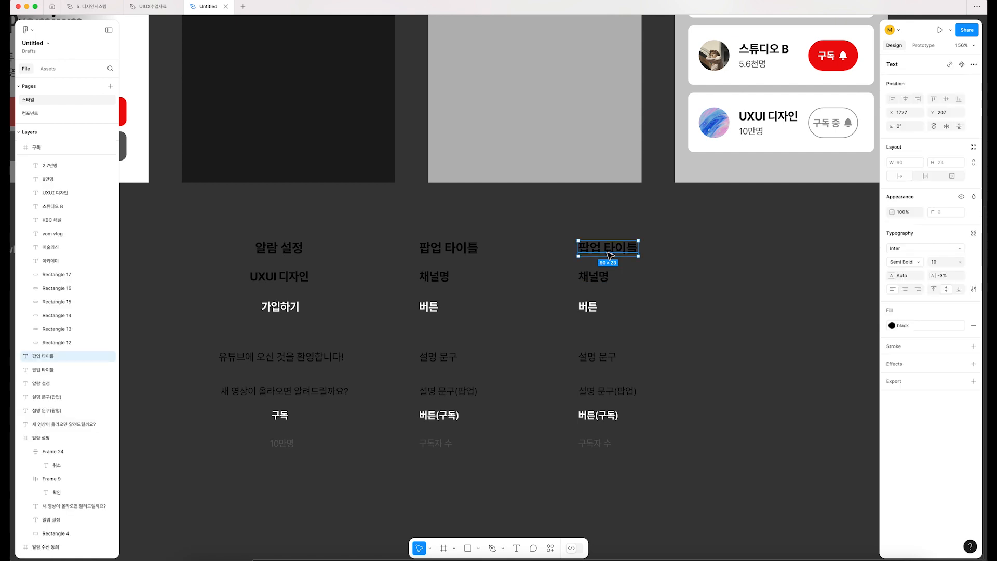
{"action": "scroll", "coordinate": [597, 259], "scroll_direction": "right", "scroll_amount": 3}
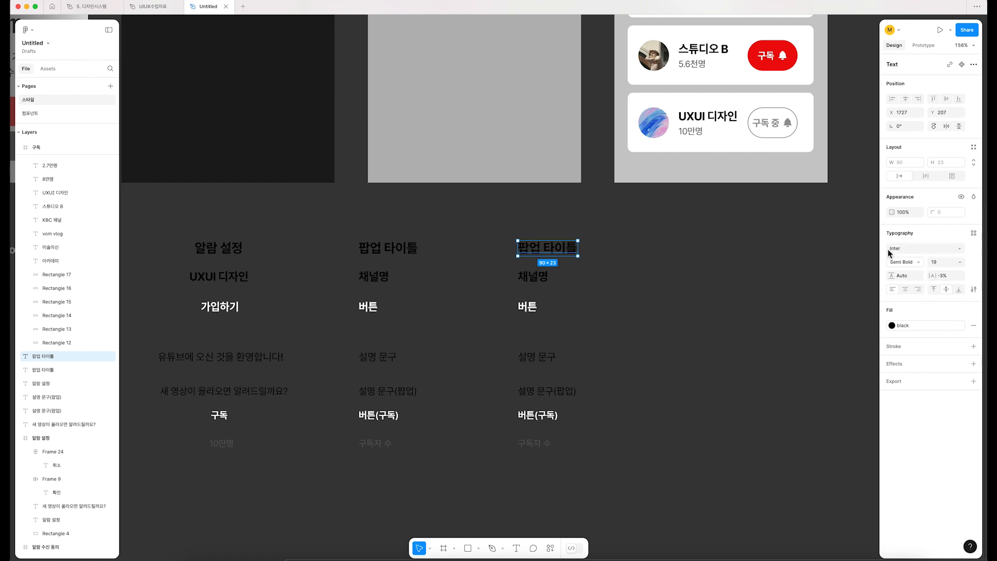
{"action": "double_click", "coordinate": [551, 251]}
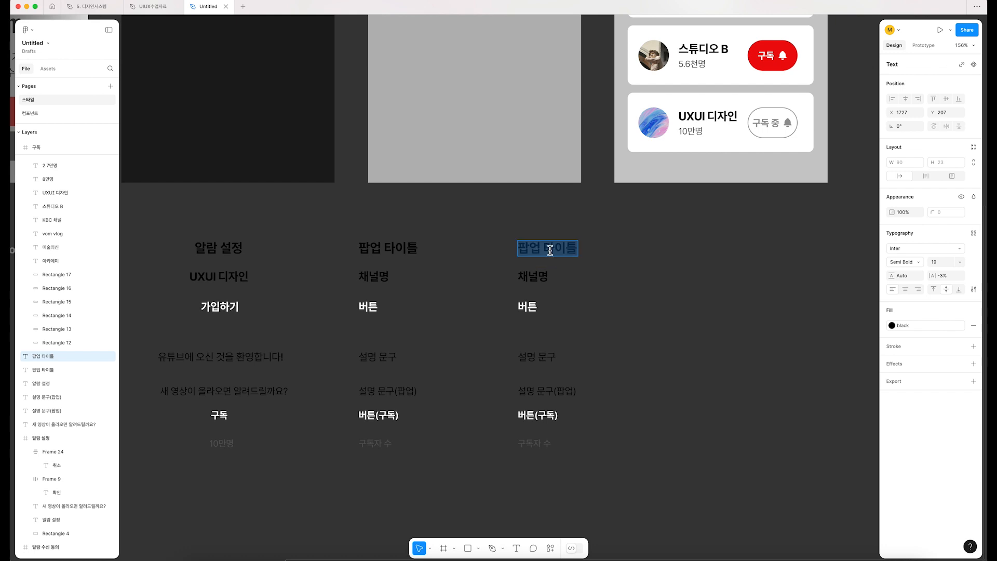
{"action": "type", "text": "Inter/"}
{"action": "key", "text": "Caps_Lock"}
{"action": "type", "text": "Semi Bold"}
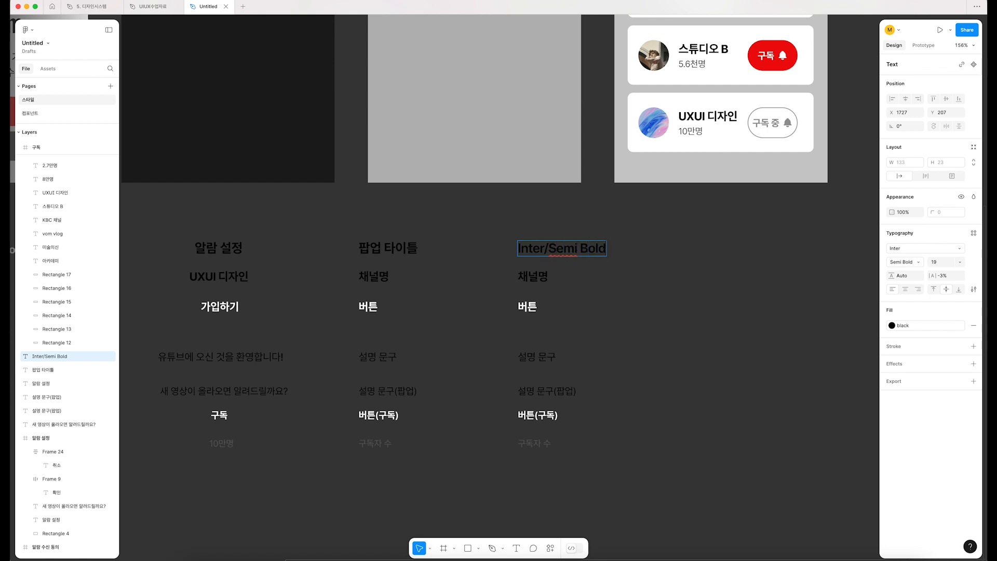
{"action": "type", "text": "/19"}
{"action": "key", "text": "Escape"}
Step: Replace the third column's "채널명" with a copy of the "Inter/Semi Bold/19px" label and widen its box to fit one line
{"action": "left_click", "coordinate": [466, 238]}
{"action": "left_click_drag", "start_coordinate": [449, 221], "coordinate": [680, 268]}
{"action": "left_click_drag", "start_coordinate": [504, 265], "coordinate": [653, 462]}
{"action": "left_click", "coordinate": [647, 476]}
{"action": "left_click", "coordinate": [540, 282]}
{"action": "key", "text": "super+shift+r"}
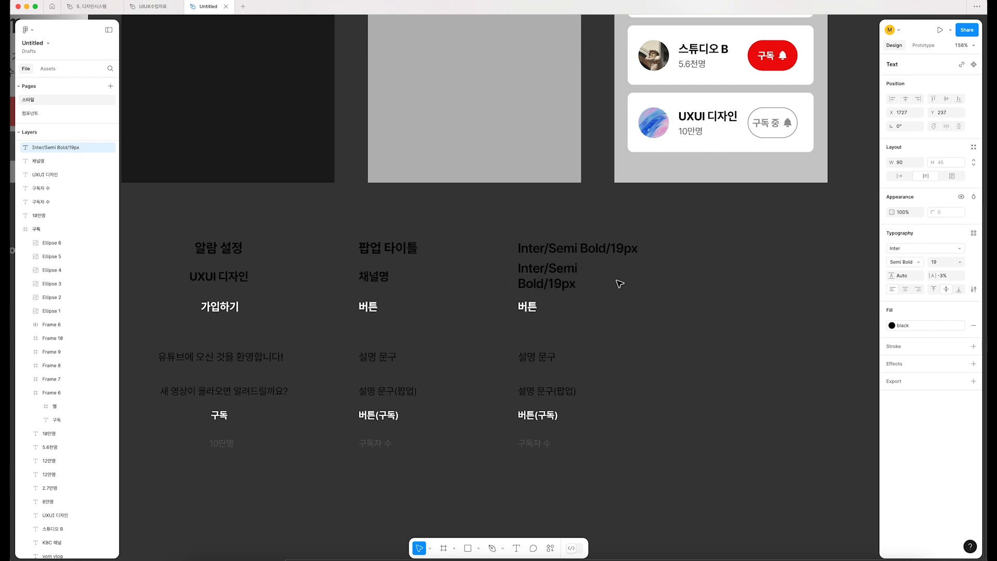
{"action": "left_click_drag", "start_coordinate": [578, 275], "coordinate": [660, 276]}
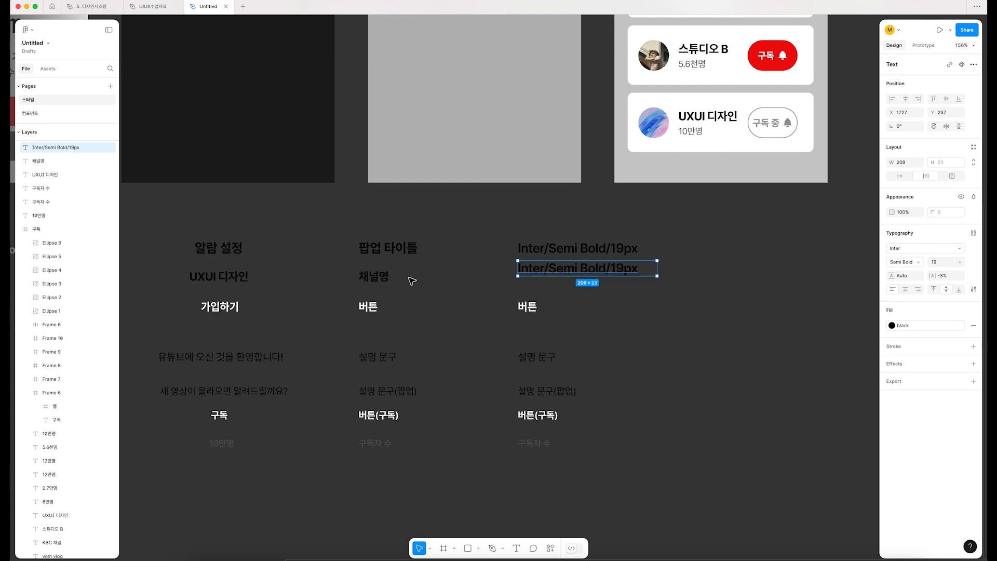
Step: Line the copied font label up with the "채널명" row and apply the text properties of "채널명" to it
{"action": "left_click", "coordinate": [410, 280]}
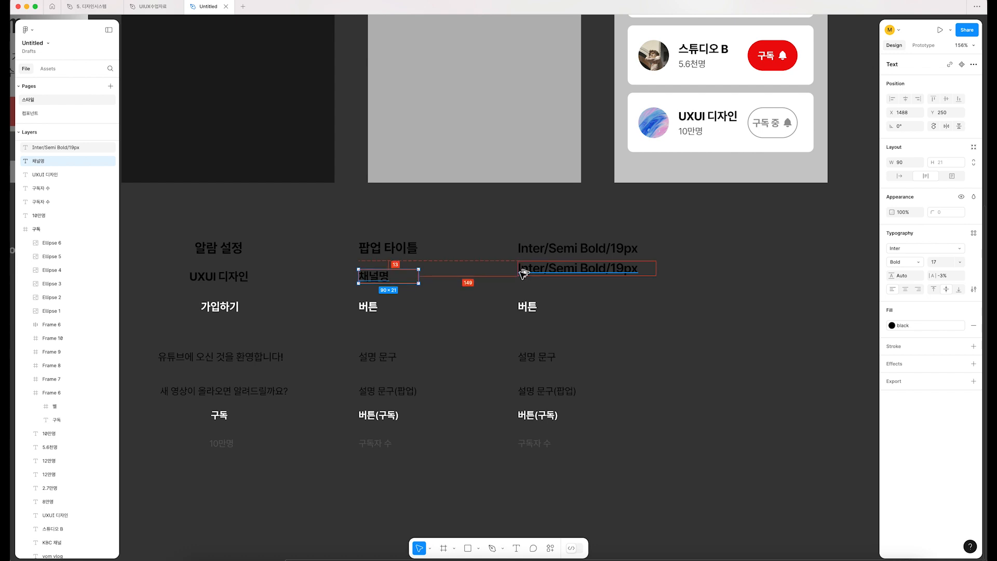
{"action": "left_click", "coordinate": [551, 275]}
{"action": "left_click_drag", "start_coordinate": [549, 271], "coordinate": [550, 277]}
{"action": "key", "text": "alt+super+v"}
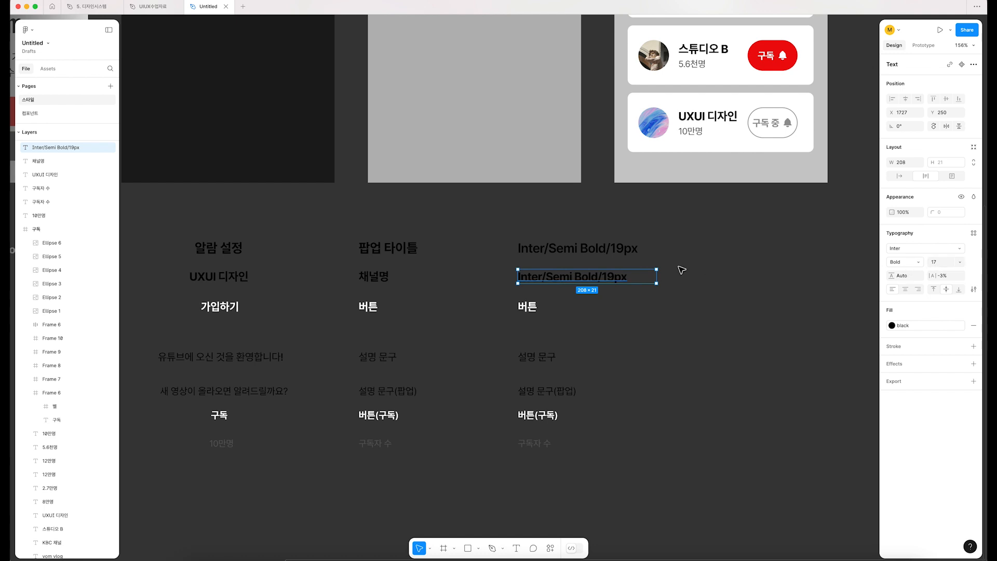
Step: Edit the third column's label in the "채널명" row to read "Inter/Bold/17px"
{"action": "double_click", "coordinate": [573, 277]}
{"action": "left_click_drag", "start_coordinate": [574, 279], "coordinate": [547, 278]}
{"action": "key", "text": "BackSpace"}
{"action": "left_click", "coordinate": [585, 278]}
{"action": "key", "text": "BackSpace"}
{"action": "type", "text": "7"}
{"action": "key", "text": "Escape"}
Step: Replace the third column's "버튼" with the copied "Inter/Bold/17px" text and give it the text properties of the second column's "버튼"
{"action": "left_click", "coordinate": [528, 307]}
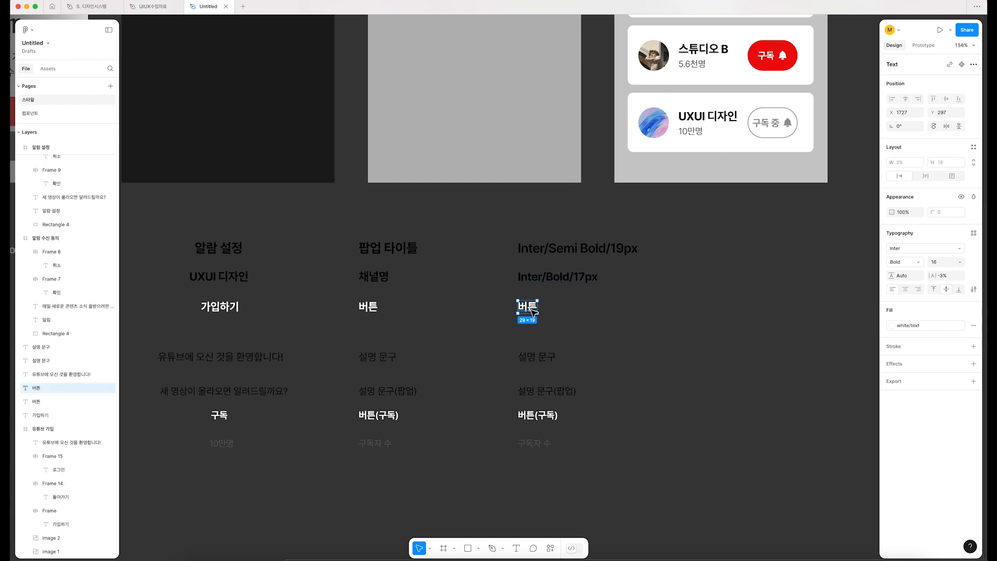
{"action": "double_click", "coordinate": [546, 280]}
{"action": "key", "text": "super+c"}
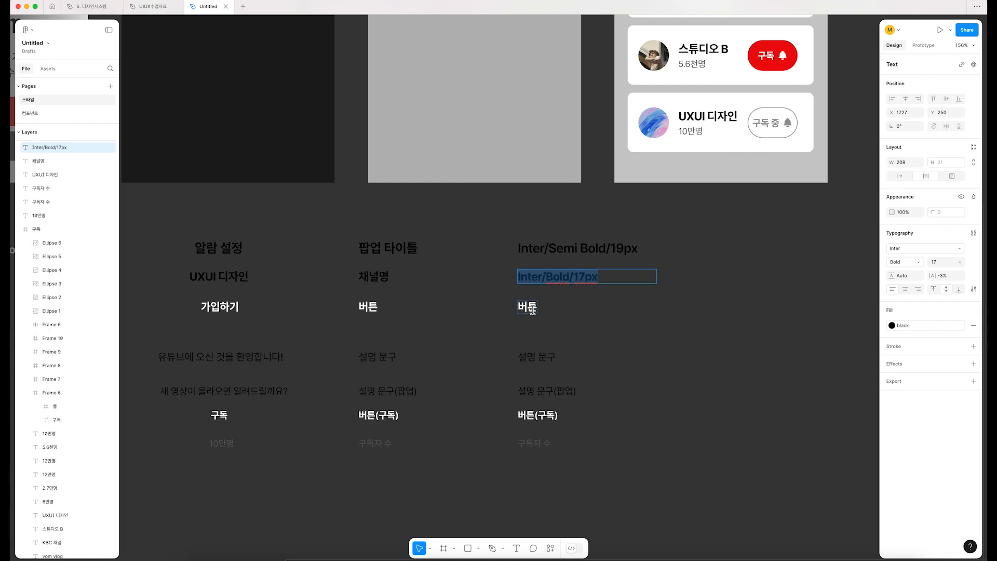
{"action": "double_click", "coordinate": [532, 309]}
{"action": "key", "text": "super+v"}
{"action": "key", "text": "Escape"}
{"action": "left_click", "coordinate": [377, 310]}
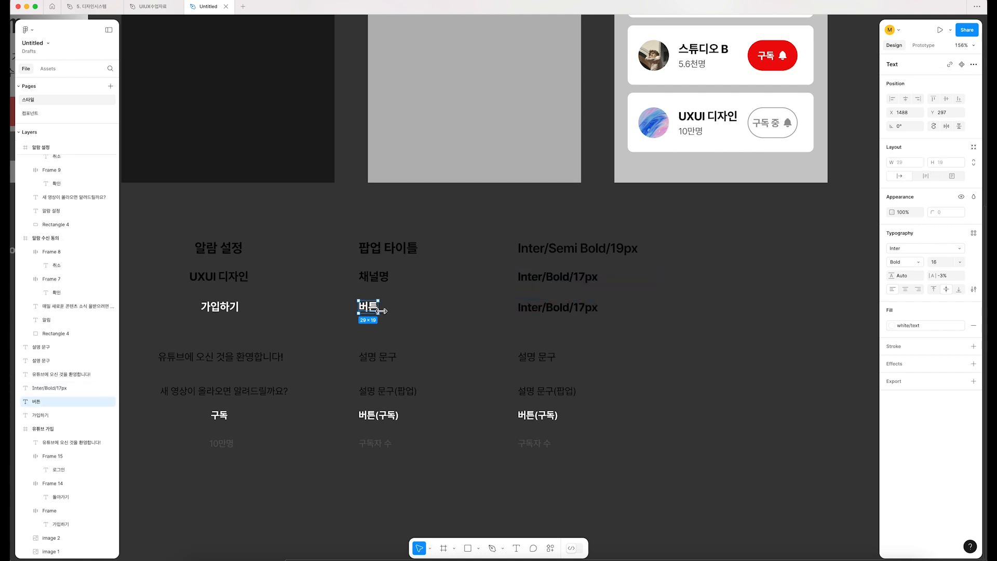
{"action": "left_click", "coordinate": [535, 311]}
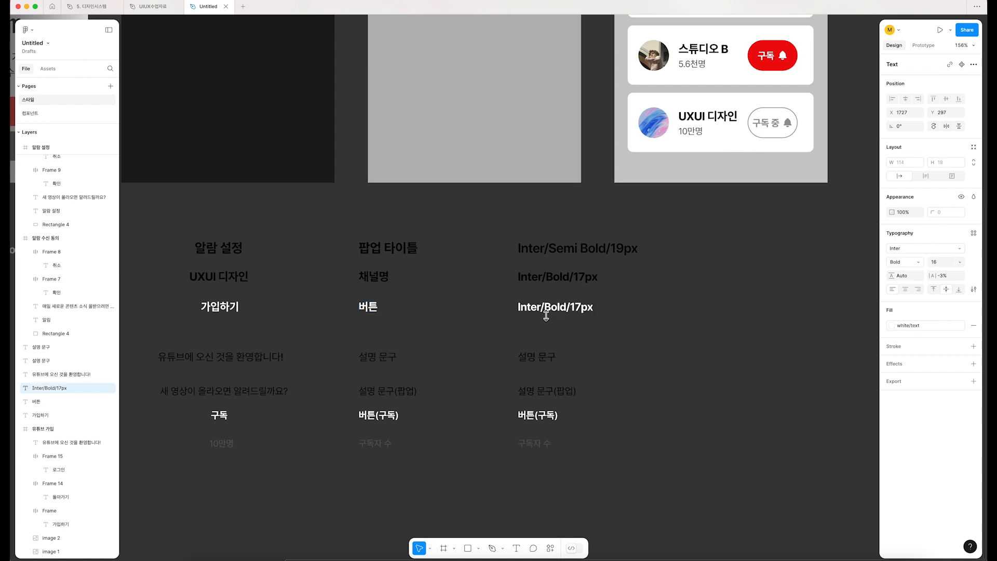
Step: Edit the third column's label in the "버튼" row to read "Inter/Bold/16px"
{"action": "double_click", "coordinate": [559, 313]}
{"action": "left_click", "coordinate": [581, 311]}
{"action": "key", "text": "BackSpace"}
{"action": "type", "text": "6"}
Step: Replace the third column's "설명 문구" with "Inter/Medium/15" and reuse that label in place of "설명 문구(팝업)" below it
{"action": "double_click", "coordinate": [538, 358]}
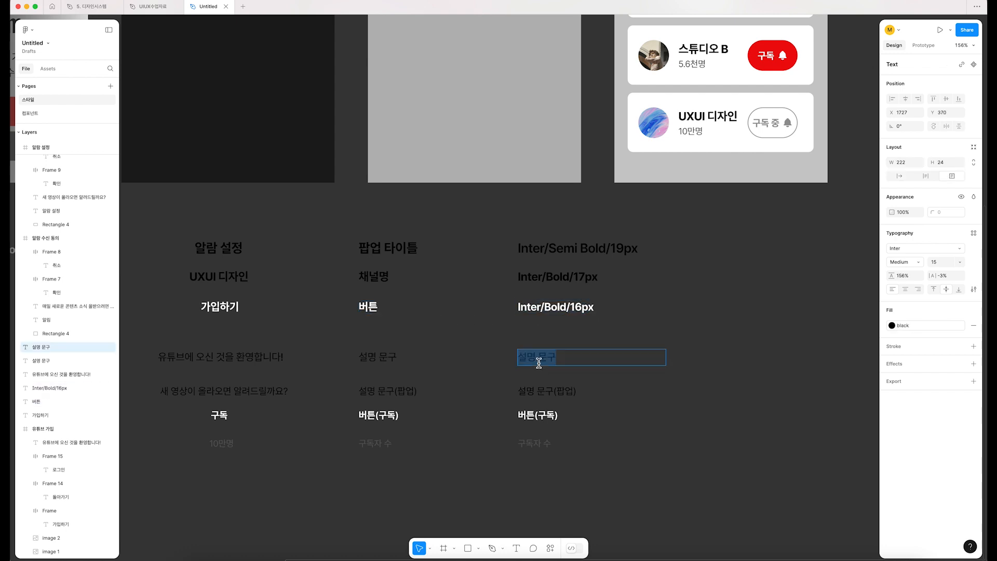
{"action": "type", "text": "A"}
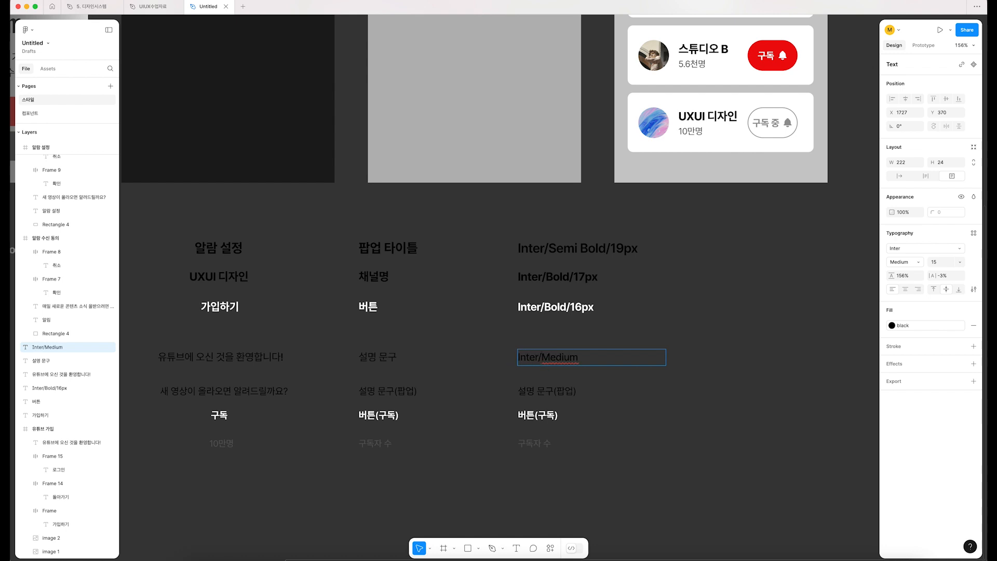
{"action": "double_click", "coordinate": [537, 399]}
{"action": "type", "text": "Inter/Medium/15"}
Step: Match the third column's popup description label to the text properties of "설명 문구(팝업)" and edit it to "Inter/Regular/14"
{"action": "left_click", "coordinate": [450, 374]}
{"action": "left_click", "coordinate": [371, 394]}
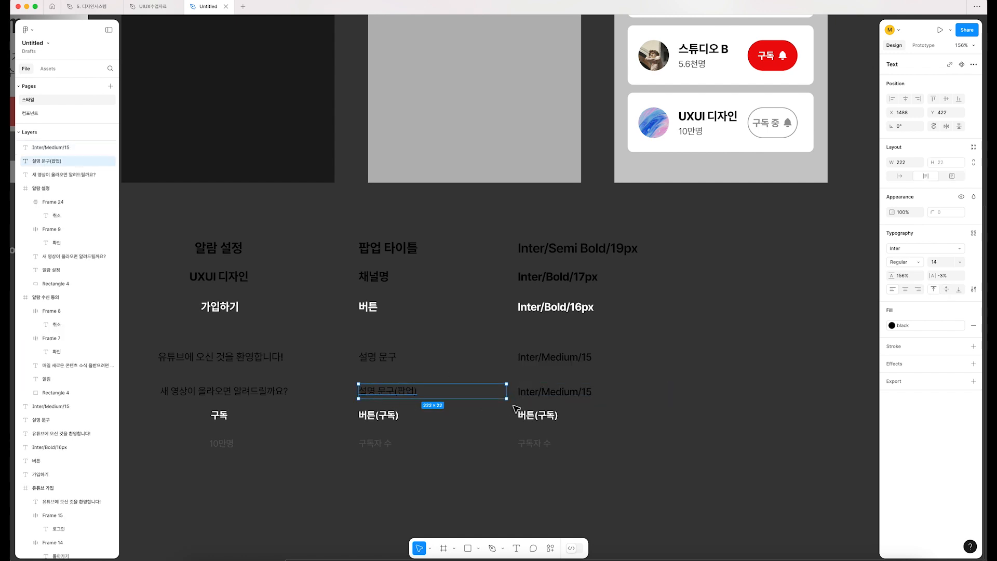
{"action": "left_click", "coordinate": [540, 397]}
{"action": "double_click", "coordinate": [547, 395]}
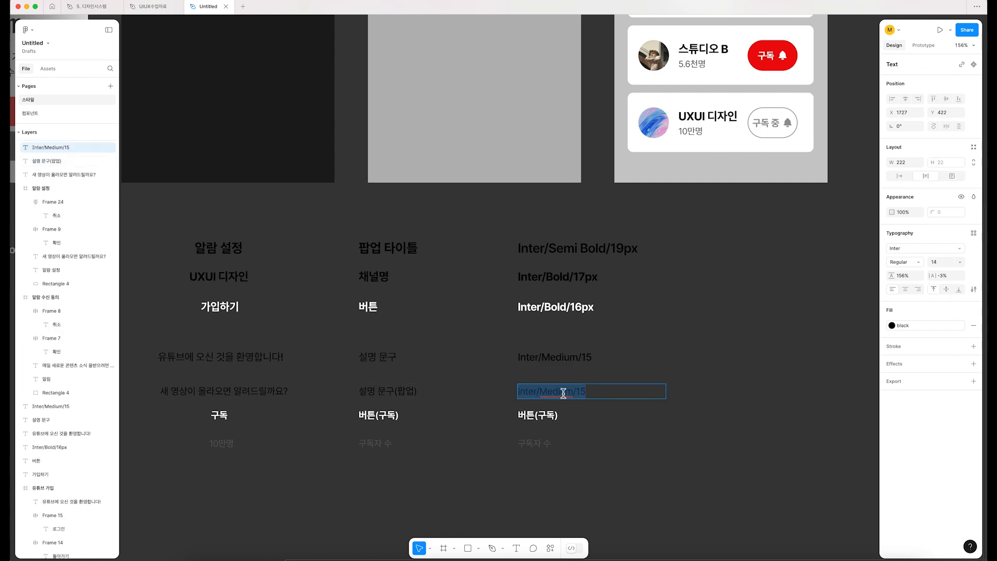
{"action": "left_click_drag", "start_coordinate": [579, 392], "coordinate": [538, 394]}
{"action": "type", "text": "4"}
{"action": "key", "text": "BackSpace"}
{"action": "type", "text": "Regular"}
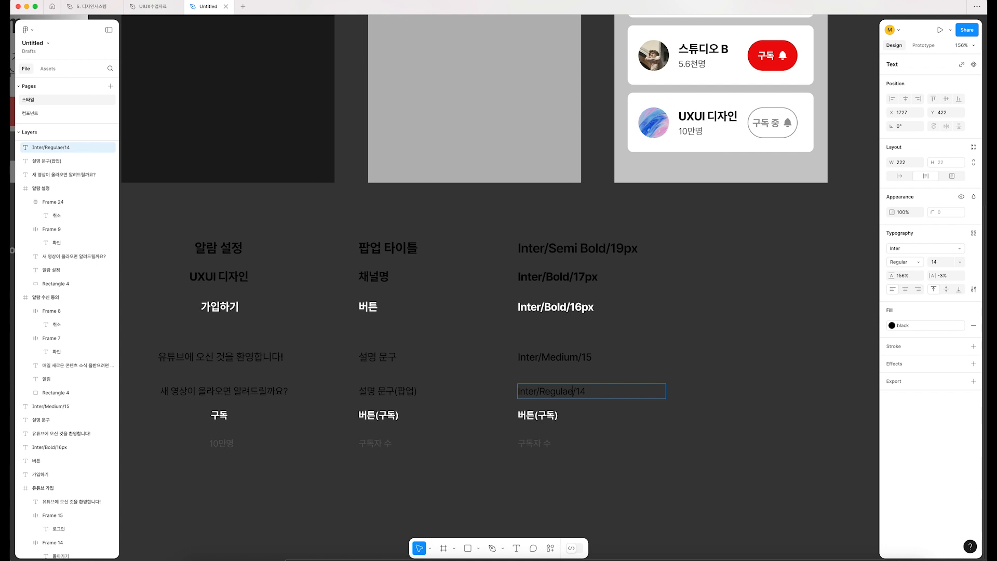
{"action": "key", "text": "Escape"}
Step: Replace the third column's "버튼(구독)" with the copied "Inter/Semi Bold/19px" text
{"action": "left_click", "coordinate": [542, 419]}
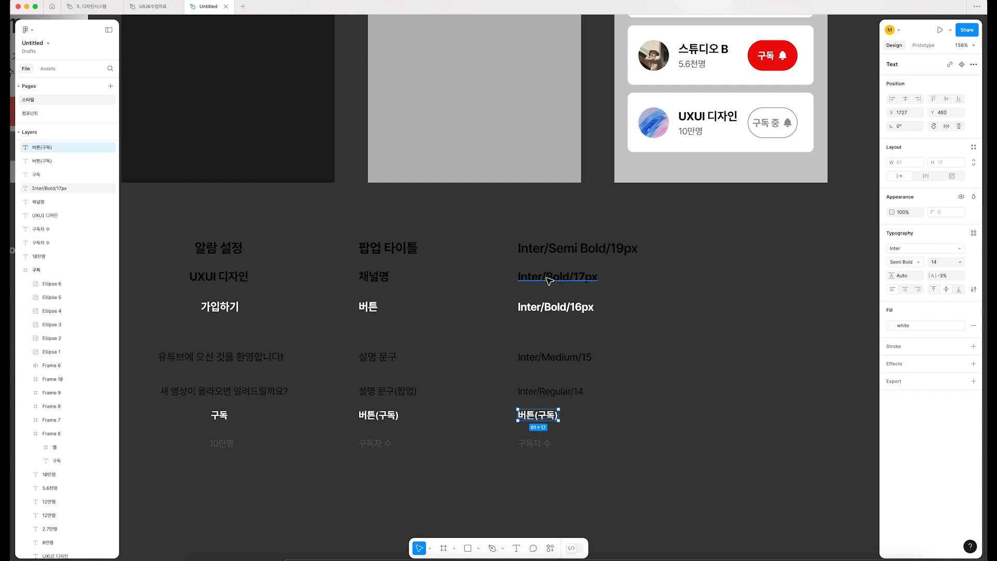
{"action": "double_click", "coordinate": [552, 251]}
{"action": "key", "text": "super+c"}
{"action": "double_click", "coordinate": [540, 418]}
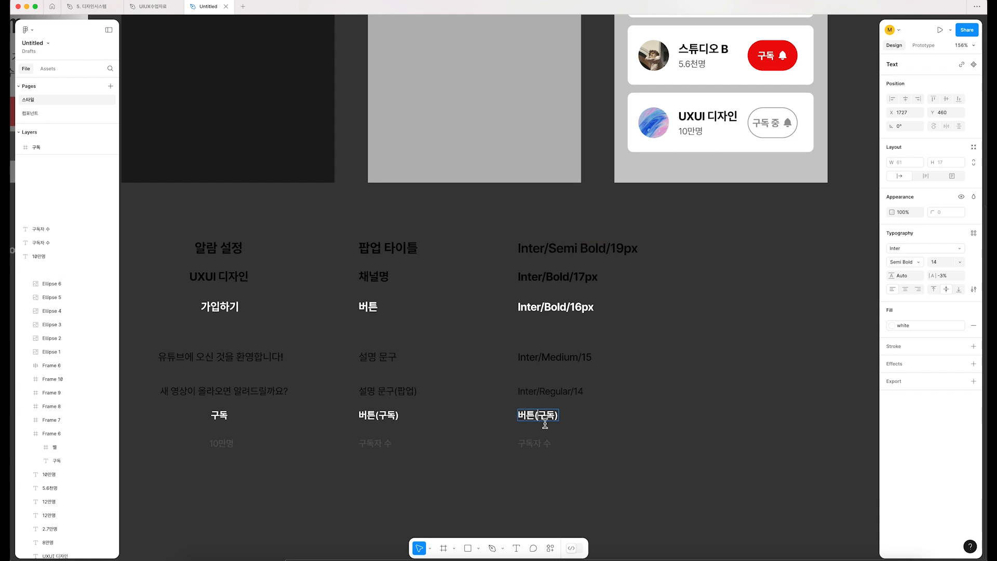
{"action": "key", "text": "super+v"}
{"action": "left_click", "coordinate": [657, 428]}
Step: Match the third column's subscribe button label to the text properties of "버튼(구독)" and edit it to "Inter/Semi Bold/14px"
{"action": "left_click", "coordinate": [388, 420]}
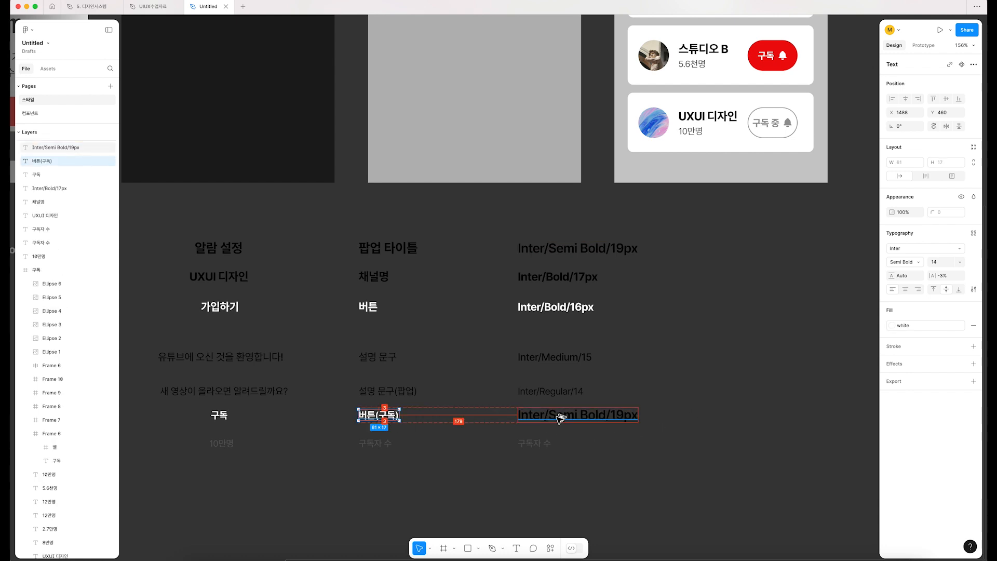
{"action": "key", "text": "super+alt+c"}
{"action": "left_click", "coordinate": [638, 418]}
{"action": "key", "text": "super+alt+v"}
{"action": "double_click", "coordinate": [557, 418]}
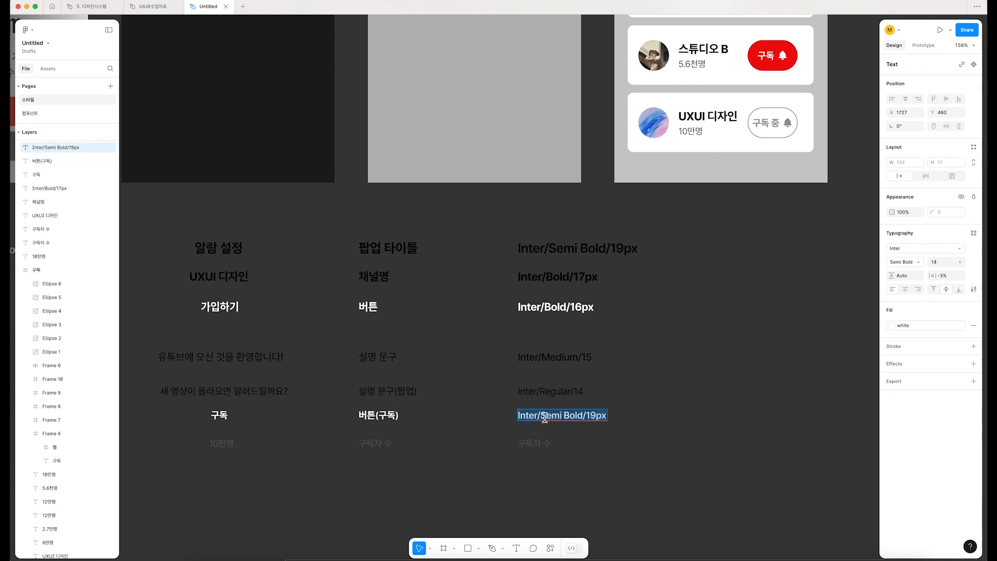
{"action": "left_click", "coordinate": [543, 420]}
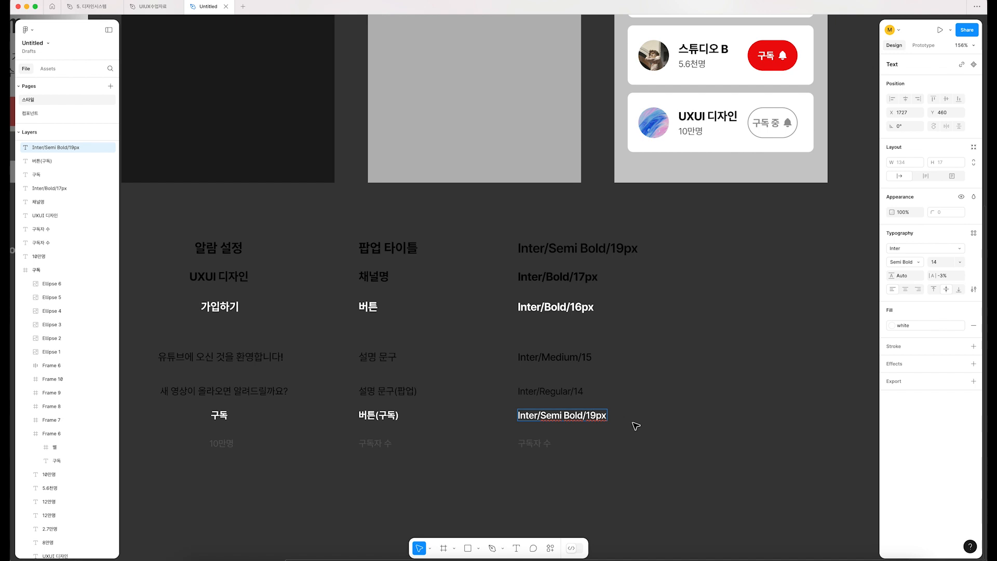
Step: Copy the "Inter/Regular/14" text and use it to replace the third column's "구독자 수"
{"action": "left_click", "coordinate": [537, 446]}
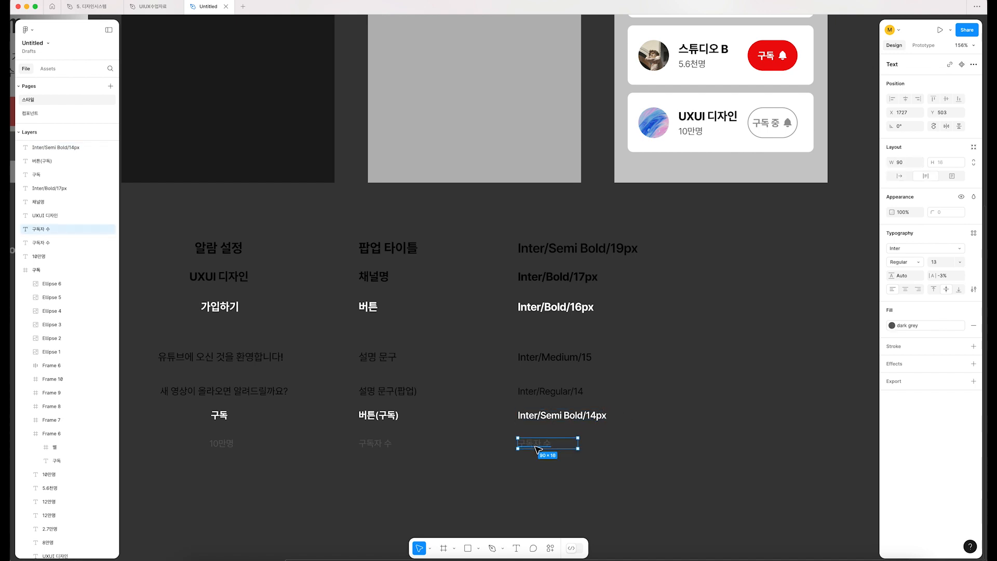
{"action": "left_click", "coordinate": [545, 394]}
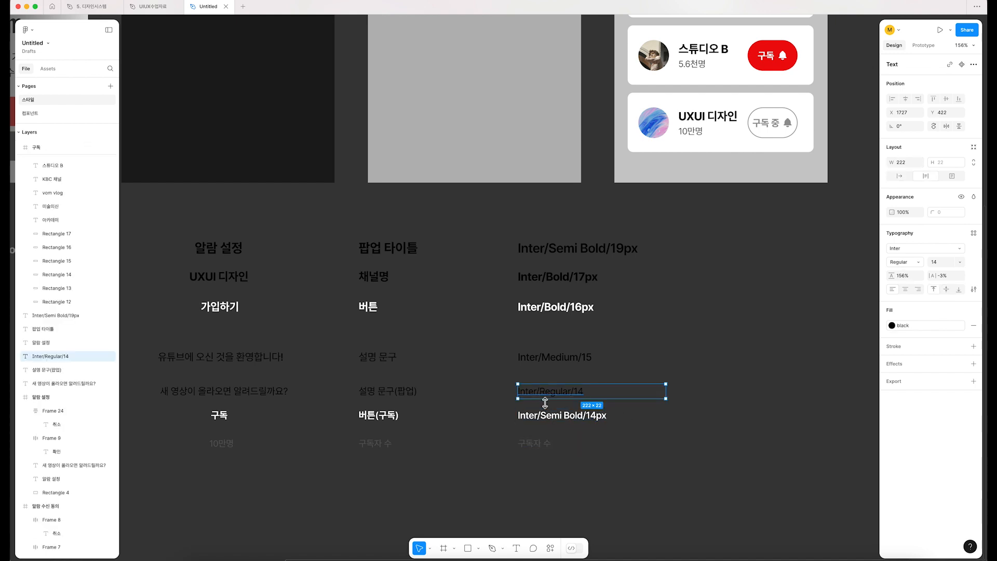
{"action": "double_click", "coordinate": [544, 393]}
{"action": "key", "text": "super+c"}
{"action": "double_click", "coordinate": [534, 445]}
{"action": "key", "text": "super+v"}
Step: Give the third column's bottom label the text properties of "구독자 수", widen its text box and edit it to "Inter/Regular/13px"
{"action": "left_click", "coordinate": [390, 442]}
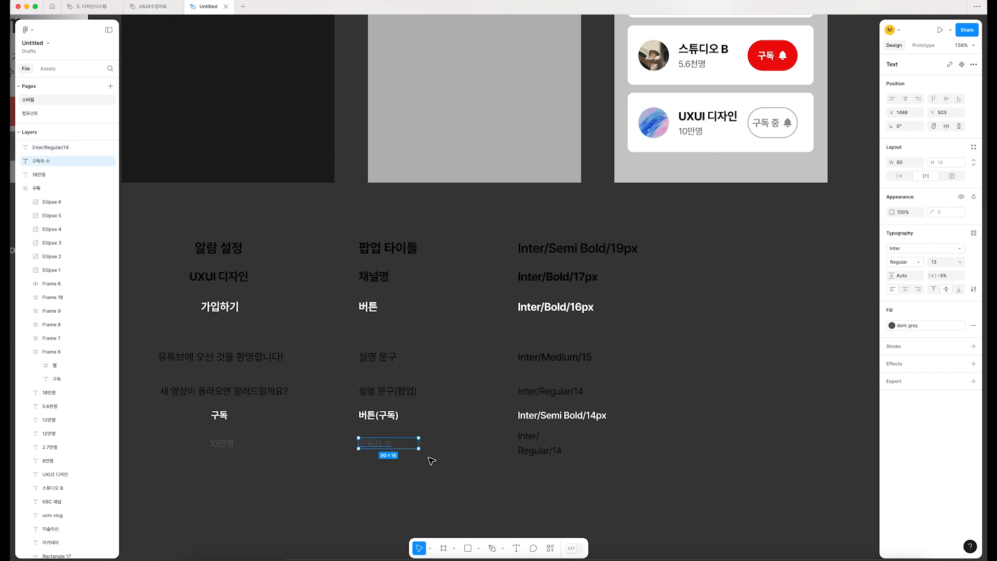
{"action": "left_click", "coordinate": [532, 444]}
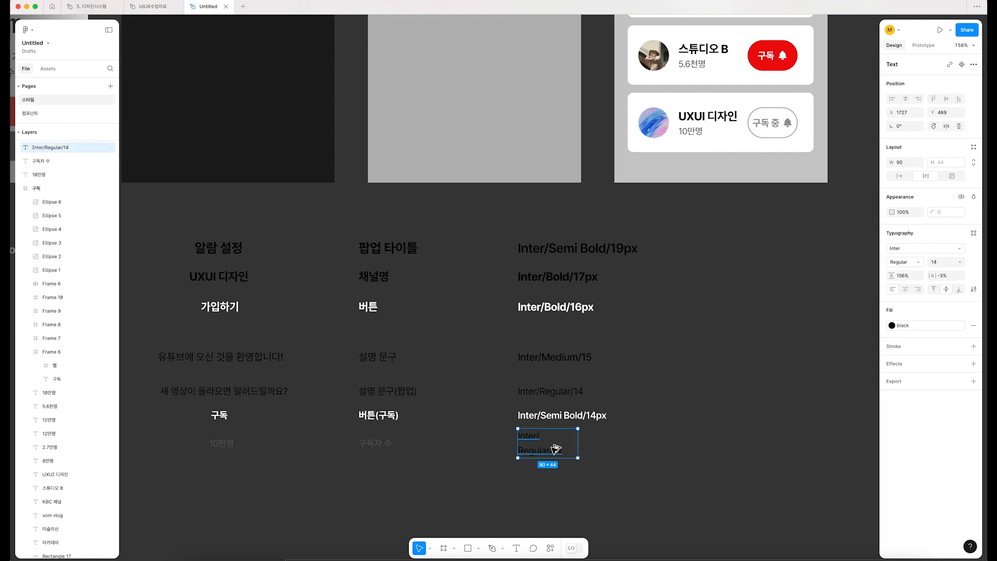
{"action": "left_click_drag", "start_coordinate": [579, 446], "coordinate": [615, 444]}
{"action": "double_click", "coordinate": [568, 443]}
{"action": "left_click", "coordinate": [577, 440]}
{"action": "type", "text": "3px"}
Step: Add the px unit to the two description labels so they read "Inter/Regular/14px" and "Inter/Medium/15px"
{"action": "double_click", "coordinate": [581, 394]}
{"action": "left_click", "coordinate": [581, 393]}
{"action": "type", "text": "px"}
{"action": "double_click", "coordinate": [590, 359]}
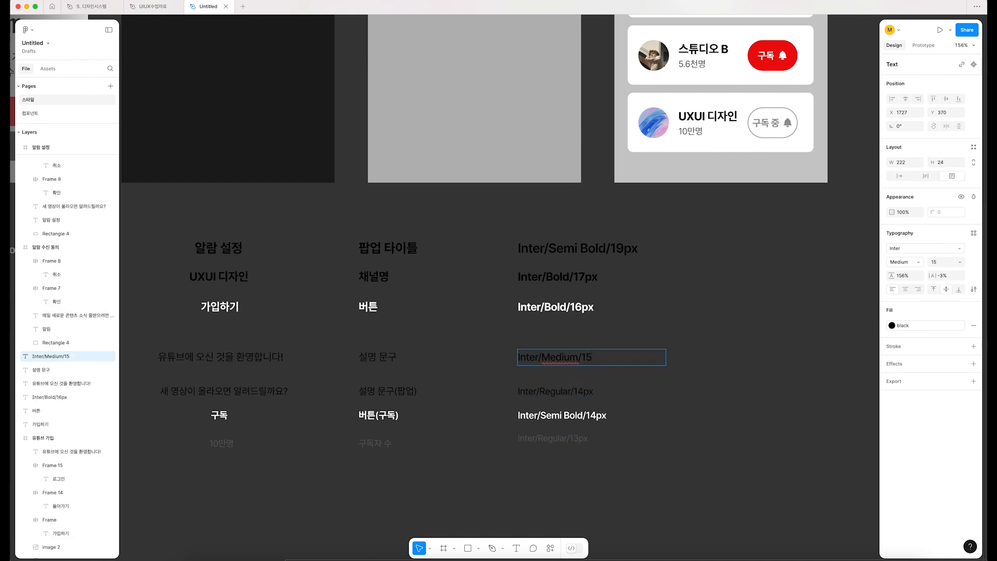
{"action": "left_click", "coordinate": [694, 429]}
{"action": "left_click", "coordinate": [694, 428]}
Step: Delete the first column of sample texts, from "알람 설정" down to "10만명"
{"action": "left_click_drag", "start_coordinate": [522, 452], "coordinate": [536, 449]}
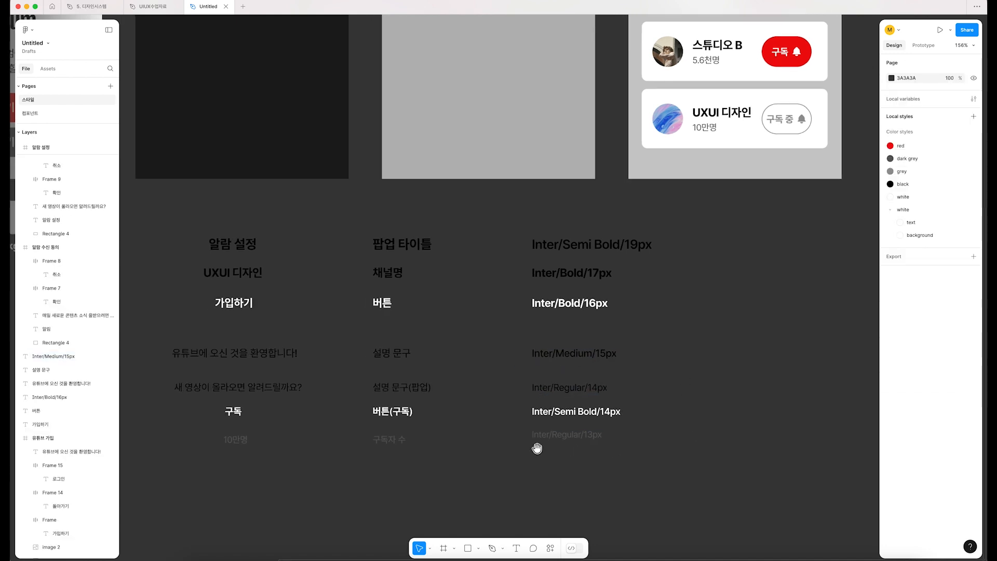
{"action": "scroll", "coordinate": [533, 449], "scroll_direction": "down", "scroll_amount": 2}
{"action": "left_click_drag", "start_coordinate": [410, 473], "coordinate": [426, 465]}
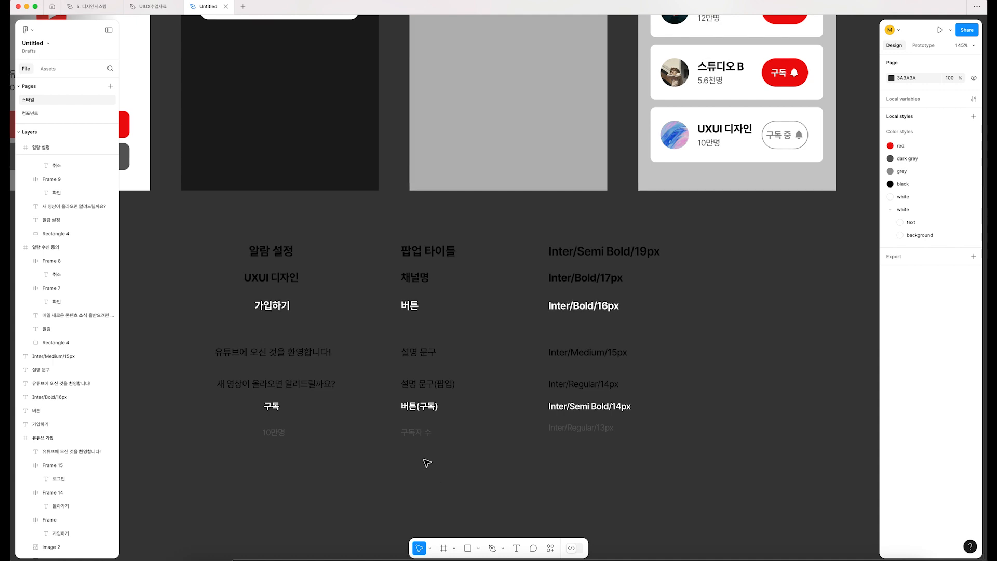
{"action": "left_click_drag", "start_coordinate": [313, 474], "coordinate": [190, 232]}
{"action": "left_click", "coordinate": [189, 229]}
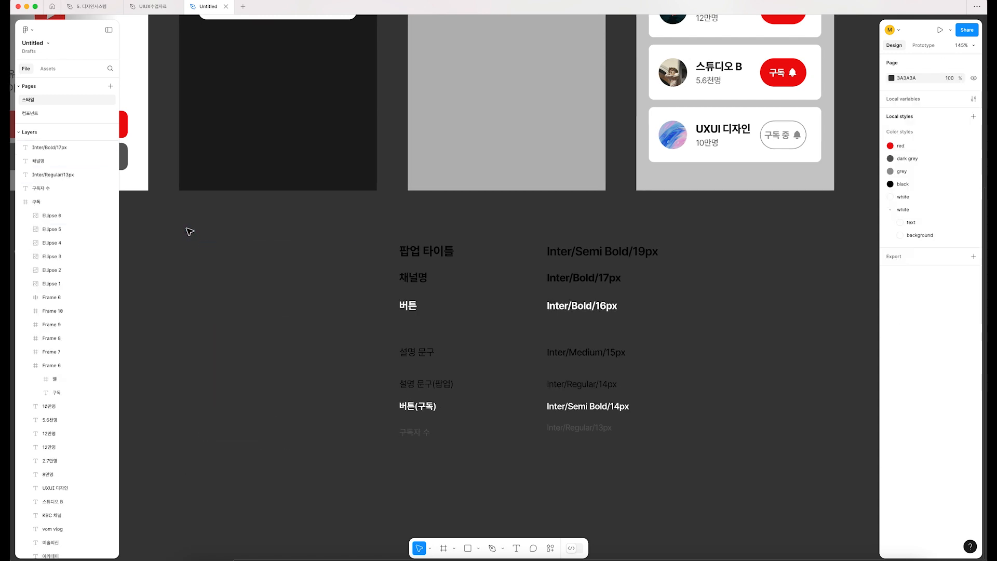
Step: Move the role and font label columns together to the area below the color swatches
{"action": "left_click_drag", "start_coordinate": [315, 225], "coordinate": [746, 460]}
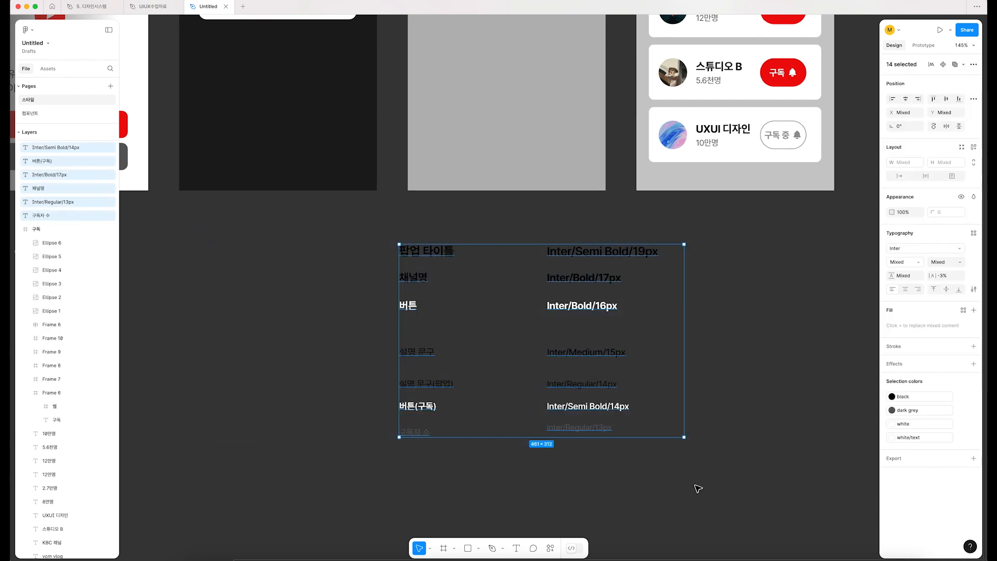
{"action": "left_click_drag", "start_coordinate": [497, 366], "coordinate": [549, 351]}
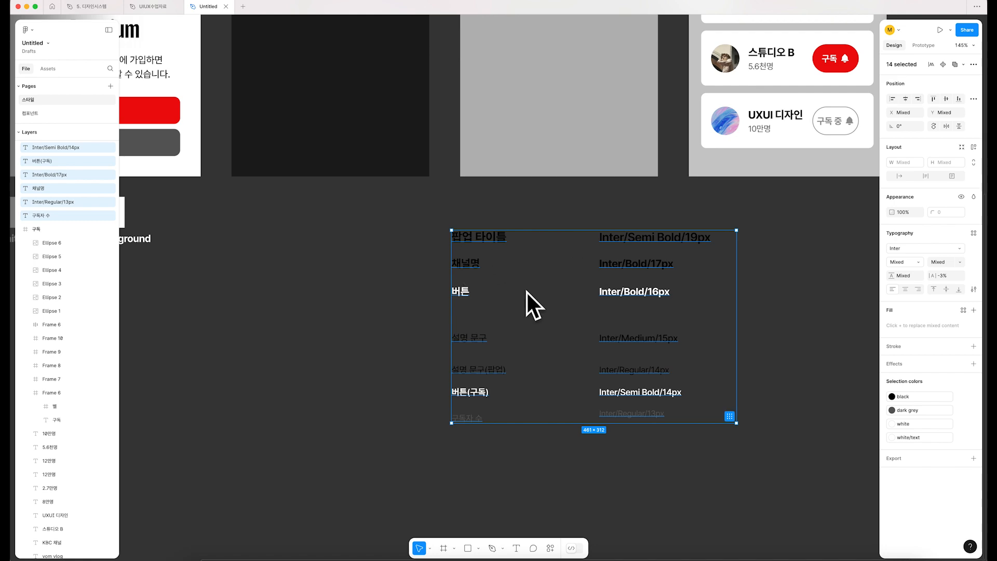
{"action": "scroll", "coordinate": [533, 407], "scroll_direction": "down", "scroll_amount": 5}
{"action": "scroll", "coordinate": [534, 404], "scroll_direction": "down", "scroll_amount": 3}
{"action": "scroll", "coordinate": [533, 404], "scroll_direction": "up", "scroll_amount": 3}
{"action": "left_click_drag", "start_coordinate": [504, 375], "coordinate": [283, 388]}
{"action": "scroll", "coordinate": [138, 414], "scroll_direction": "up", "scroll_amount": 5}
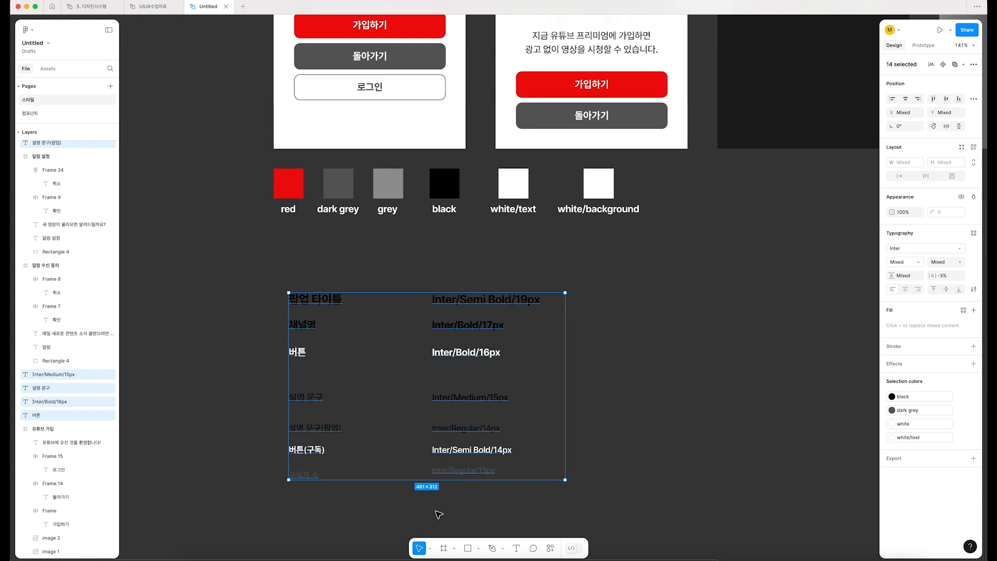
Step: Draw a section about 633 × 420 around the text labels and fill it with black (000000)
{"action": "left_click", "coordinate": [453, 547]}
{"action": "left_click", "coordinate": [470, 517]}
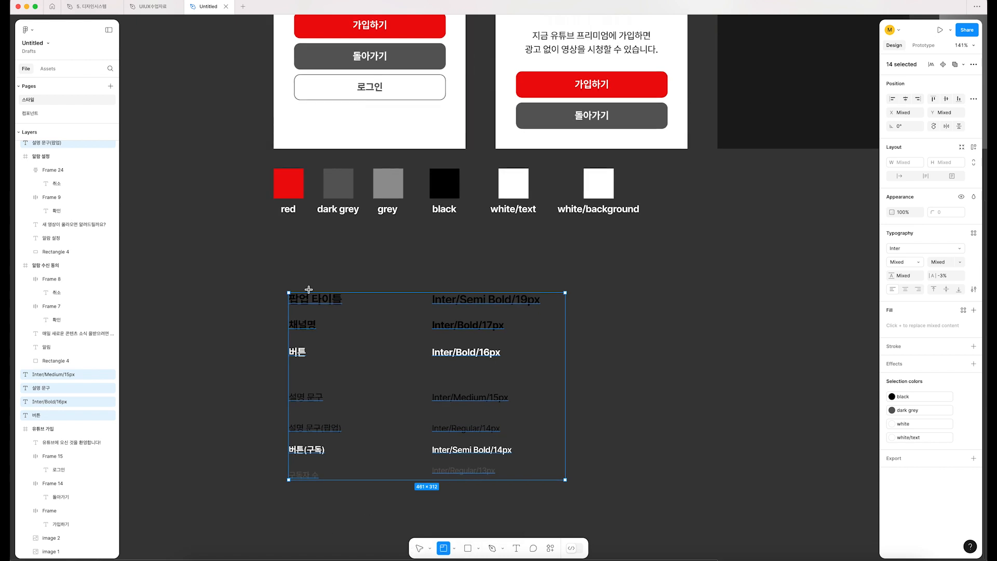
{"action": "left_click_drag", "start_coordinate": [255, 258], "coordinate": [633, 510]}
{"action": "left_click", "coordinate": [891, 221]}
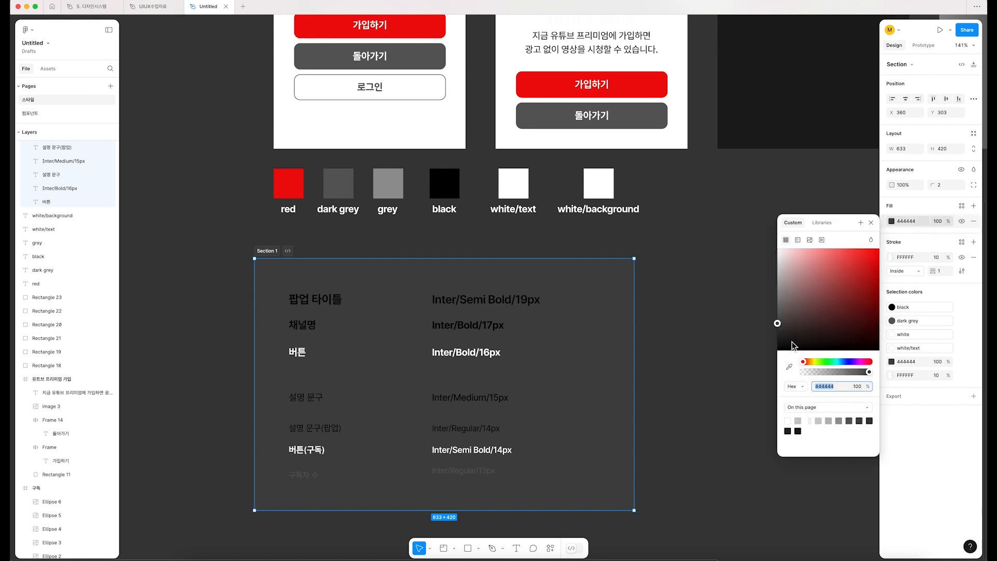
{"action": "left_click_drag", "start_coordinate": [793, 340], "coordinate": [711, 385]}
{"action": "left_click", "coordinate": [684, 483]}
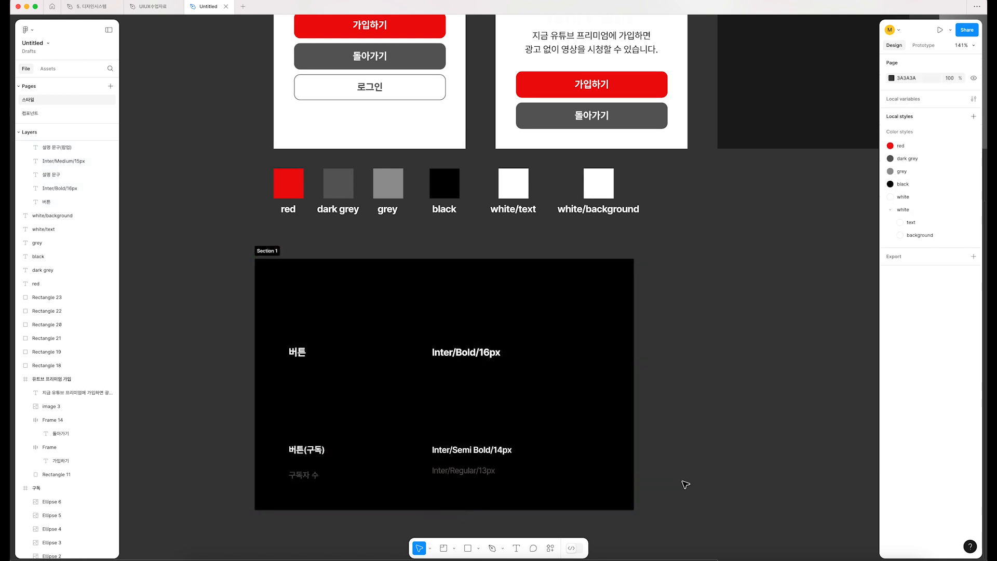
Step: Recolor the section's black and dark grey labels with the white/text style
{"action": "left_click_drag", "start_coordinate": [292, 366], "coordinate": [276, 285]}
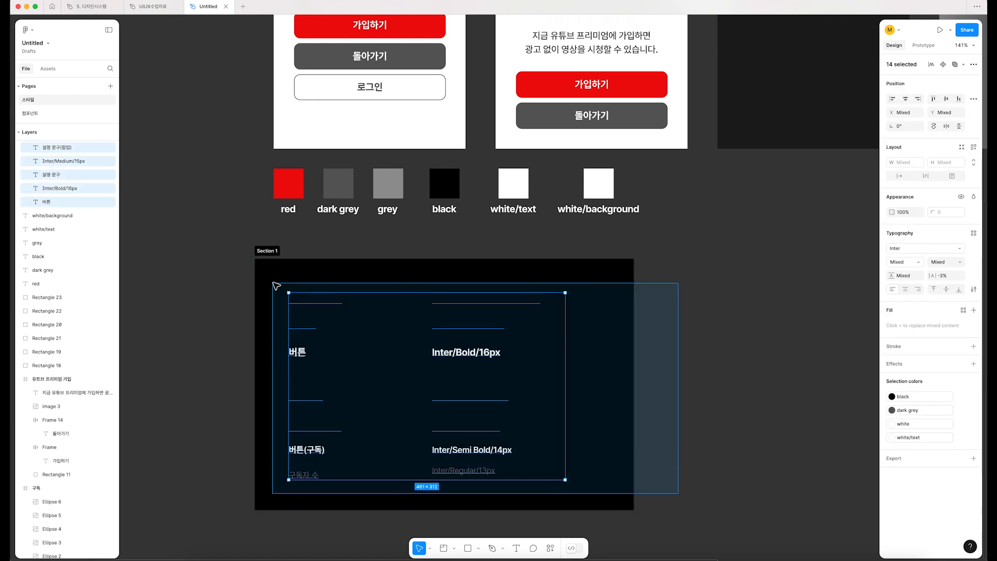
{"action": "left_click", "coordinate": [892, 396]}
{"action": "left_click", "coordinate": [790, 487]}
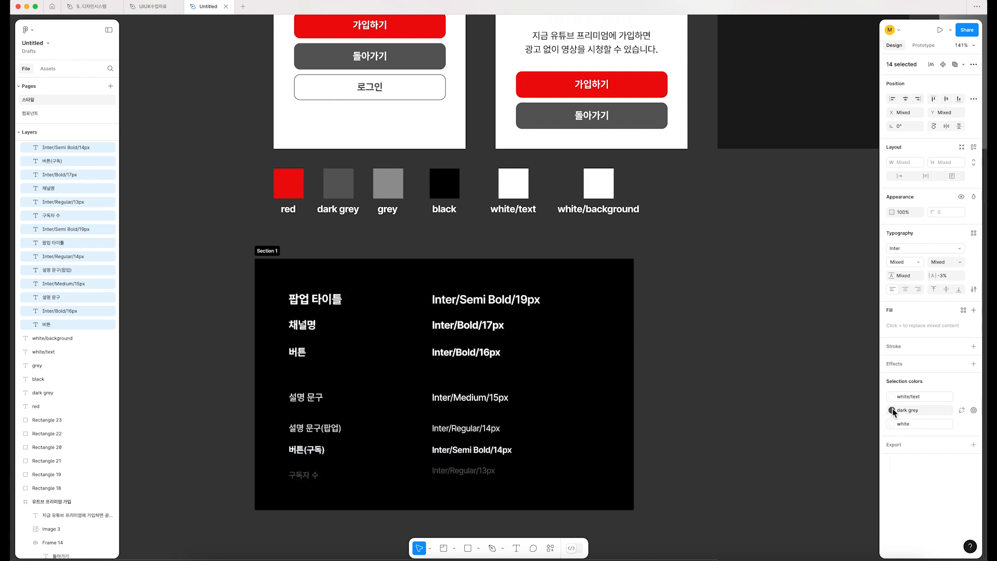
{"action": "left_click", "coordinate": [892, 410]}
{"action": "left_click", "coordinate": [792, 502]}
Step: Move the lower four label rows, from "설명 문구" to "구독자 수", up closer to the "버튼" row
{"action": "left_click_drag", "start_coordinate": [720, 512], "coordinate": [270, 372]}
{"action": "left_click_drag", "start_coordinate": [316, 401], "coordinate": [316, 388]}
{"action": "left_click", "coordinate": [649, 443]}
{"action": "left_click_drag", "start_coordinate": [681, 519], "coordinate": [282, 285]}
{"action": "key", "text": "Escape"}
{"action": "left_click_drag", "start_coordinate": [698, 438], "coordinate": [722, 416]}
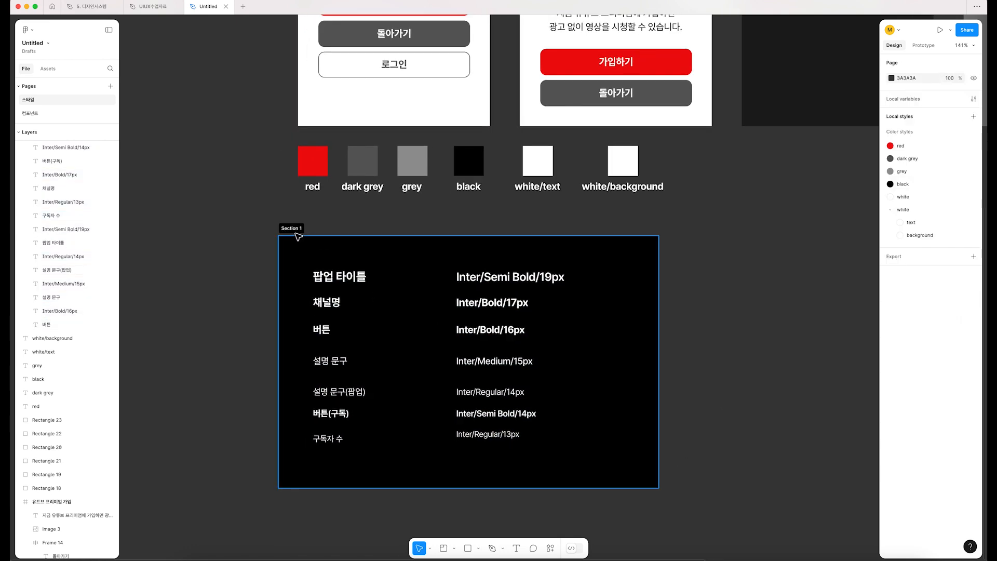
Step: Rename the section around the labels as "텍스트 스타일"
{"action": "left_click", "coordinate": [292, 228]}
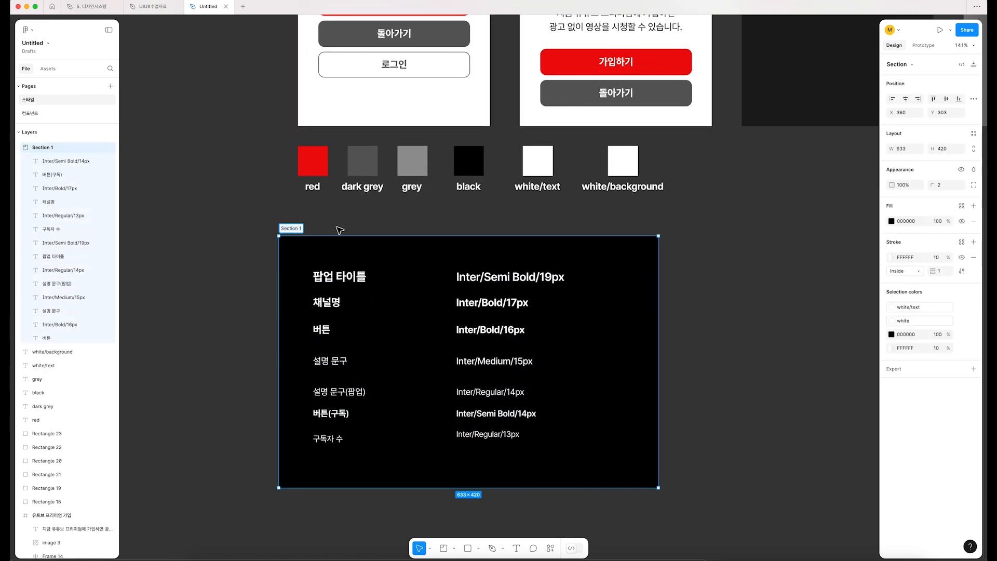
{"action": "type", "text": "xortm"}
{"action": "key", "text": "BackSpace"}
{"action": "key", "text": "BackSpace"}
{"action": "key", "text": "BackSpace"}
{"action": "type", "text": "스트 스타일"}
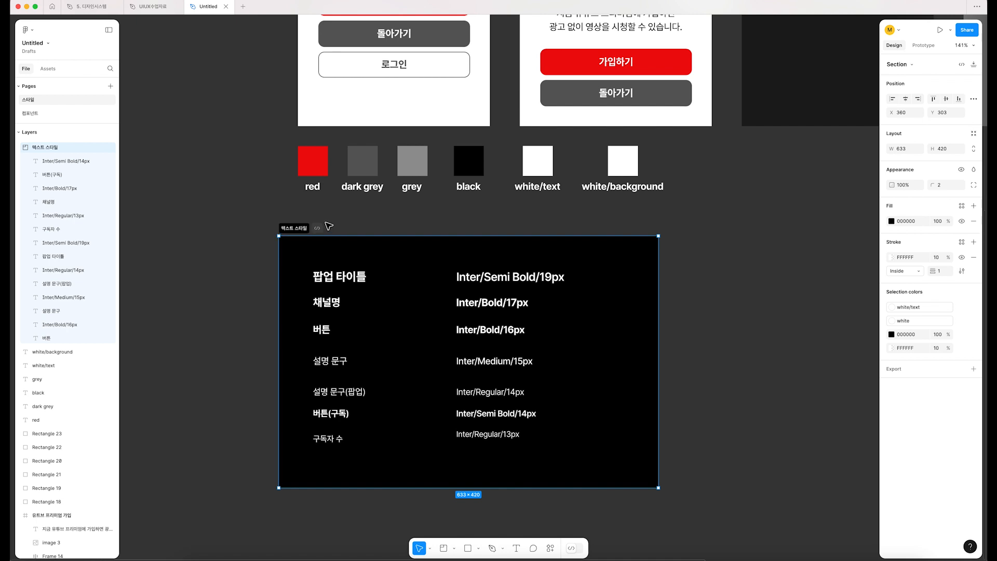
Step: Move the "텍스트 스타일" section farther below the color swatches, to about X 385, Y 343
{"action": "left_click", "coordinate": [316, 253]}
{"action": "left_click_drag", "start_coordinate": [294, 229], "coordinate": [310, 253]}
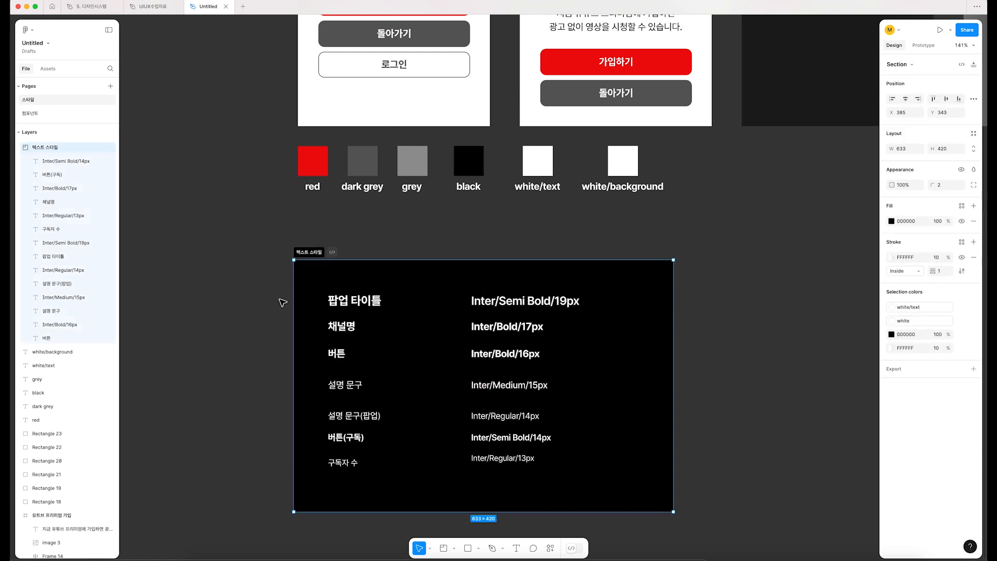
{"action": "left_click", "coordinate": [280, 301]}
{"action": "scroll", "coordinate": [293, 399], "scroll_direction": "up", "scroll_amount": 3}
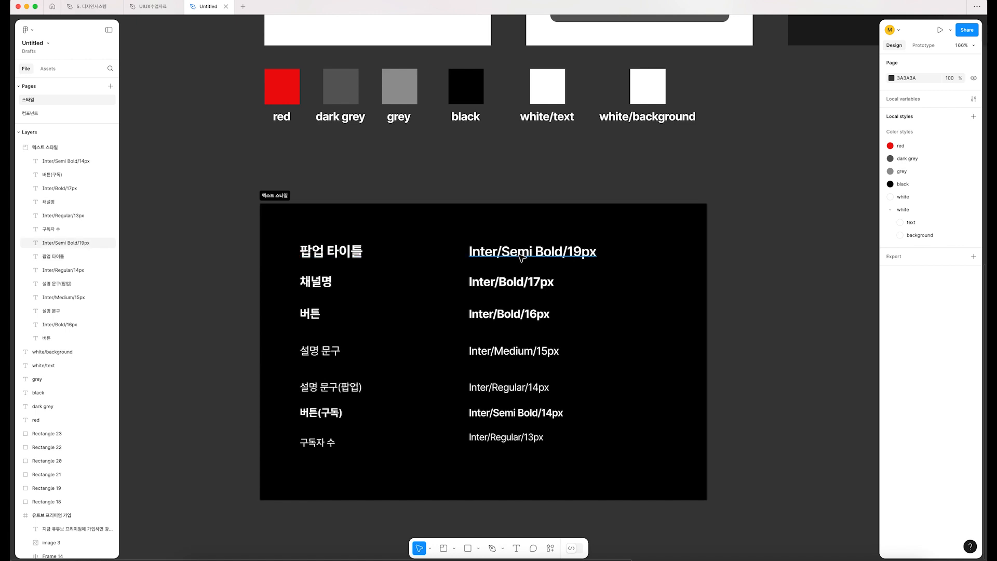
{"action": "left_click_drag", "start_coordinate": [241, 224], "coordinate": [422, 497]}
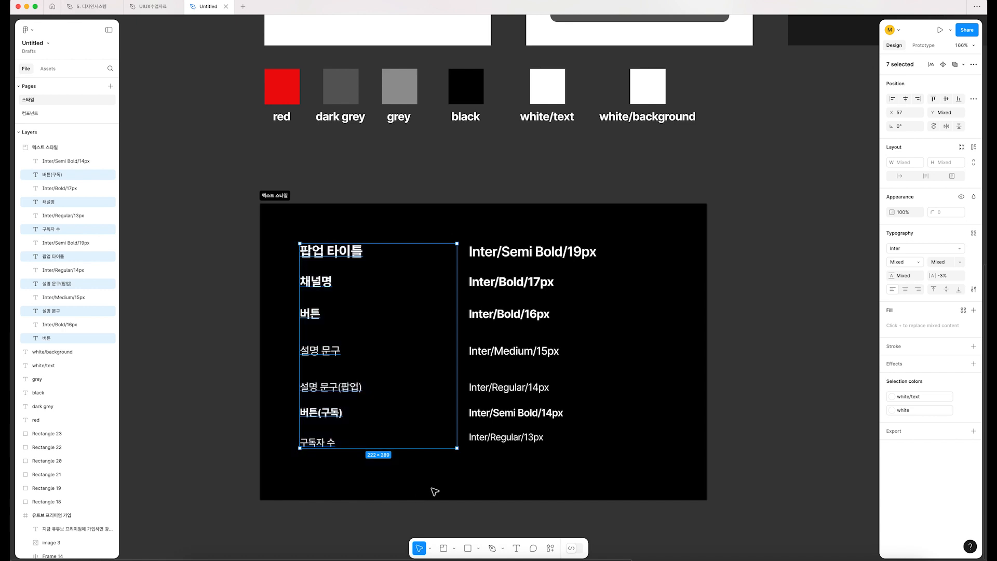
{"action": "left_click_drag", "start_coordinate": [732, 495], "coordinate": [467, 223]}
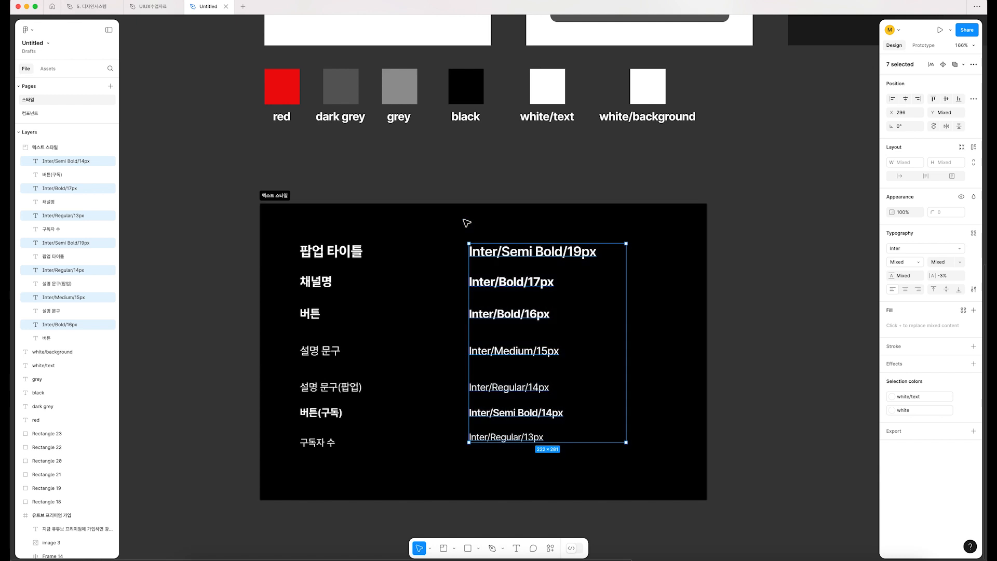
{"action": "left_click_drag", "start_coordinate": [226, 230], "coordinate": [435, 482]}
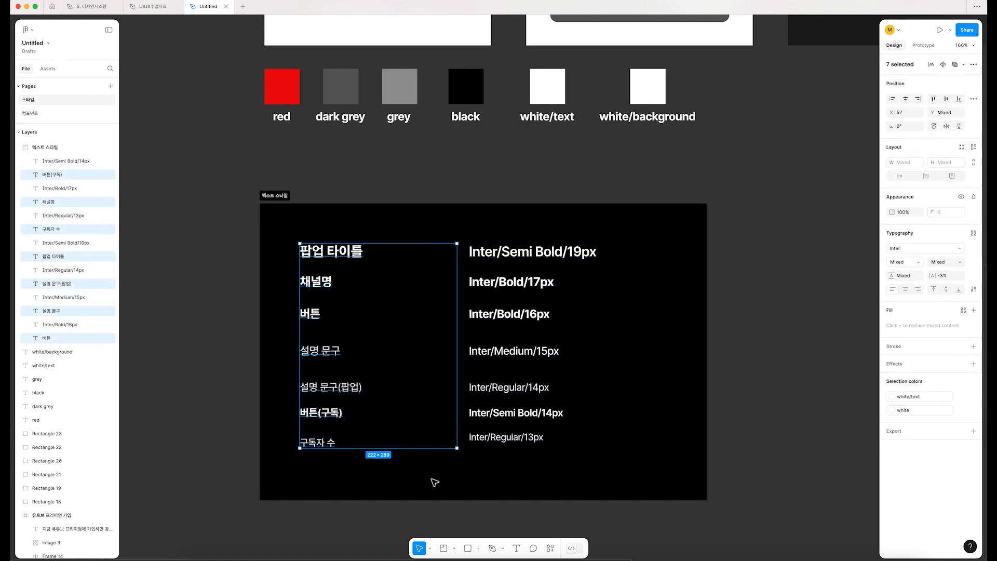
{"action": "scroll", "coordinate": [421, 473], "scroll_direction": "right", "scroll_amount": 1}
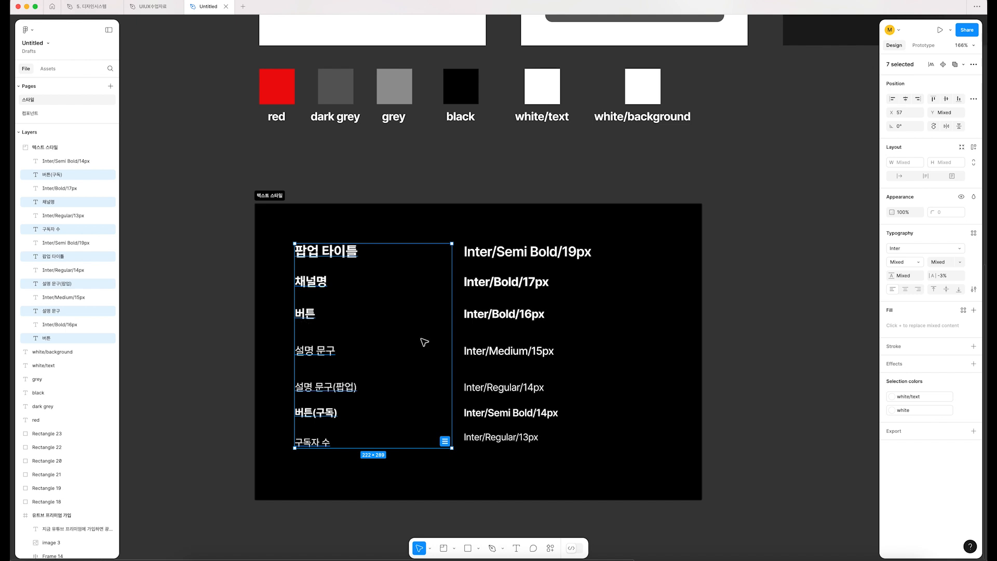
{"action": "left_click_drag", "start_coordinate": [723, 488], "coordinate": [462, 227]}
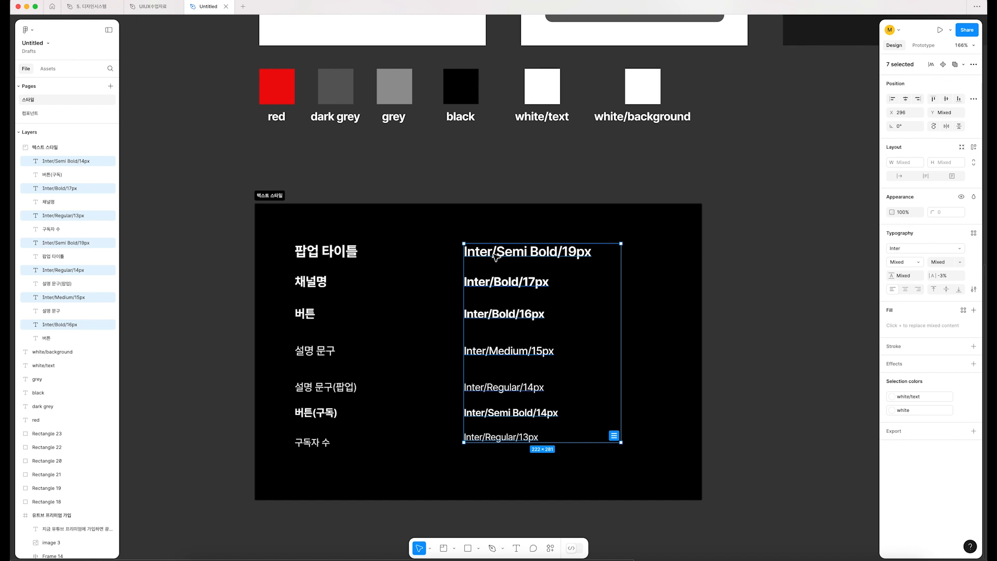
Step: Create a text style named "팝업 타일" from the "Inter/Semi Bold/19px" label
{"action": "left_click", "coordinate": [495, 256]}
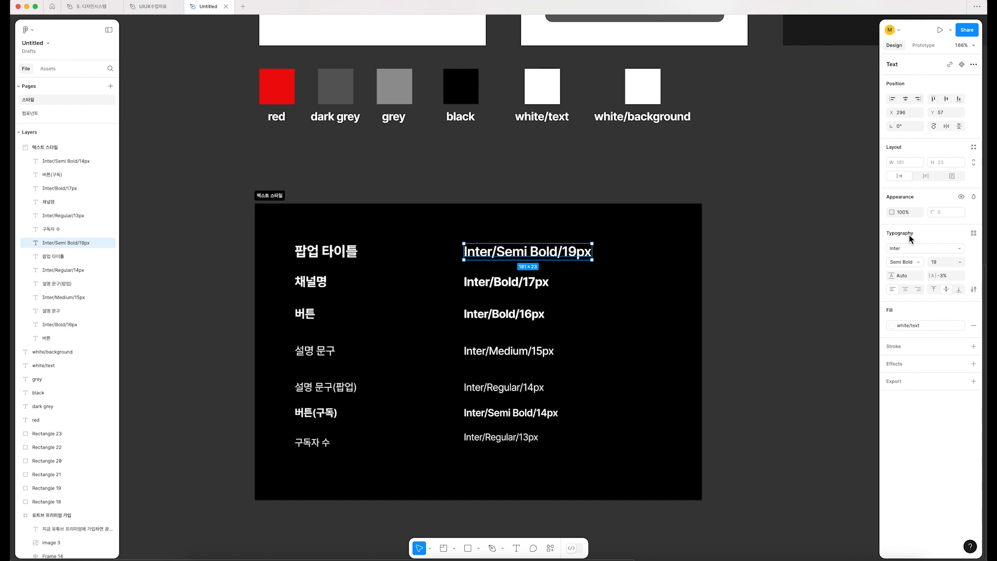
{"action": "left_click", "coordinate": [974, 233]}
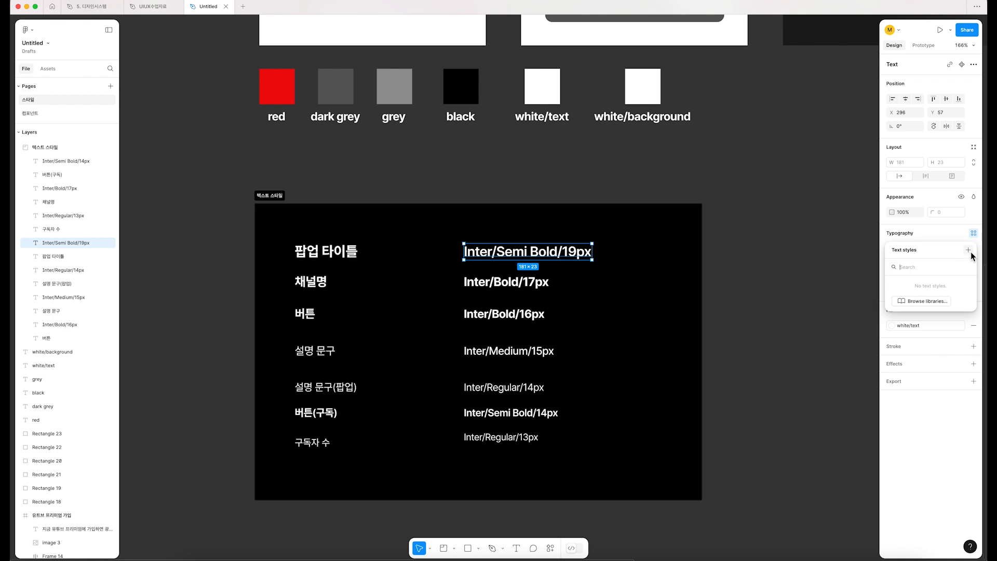
{"action": "left_click", "coordinate": [968, 251]}
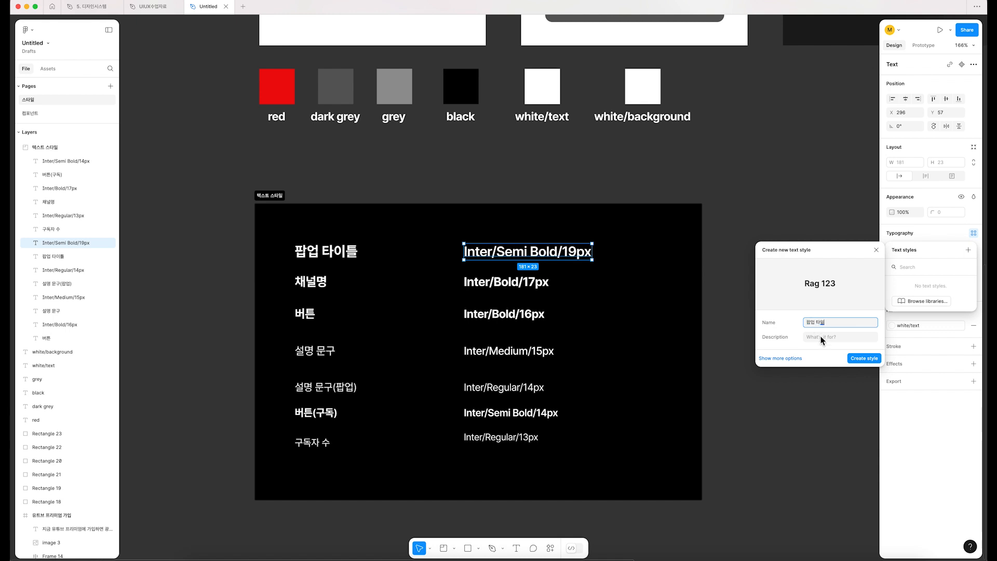
{"action": "left_click", "coordinate": [863, 358]}
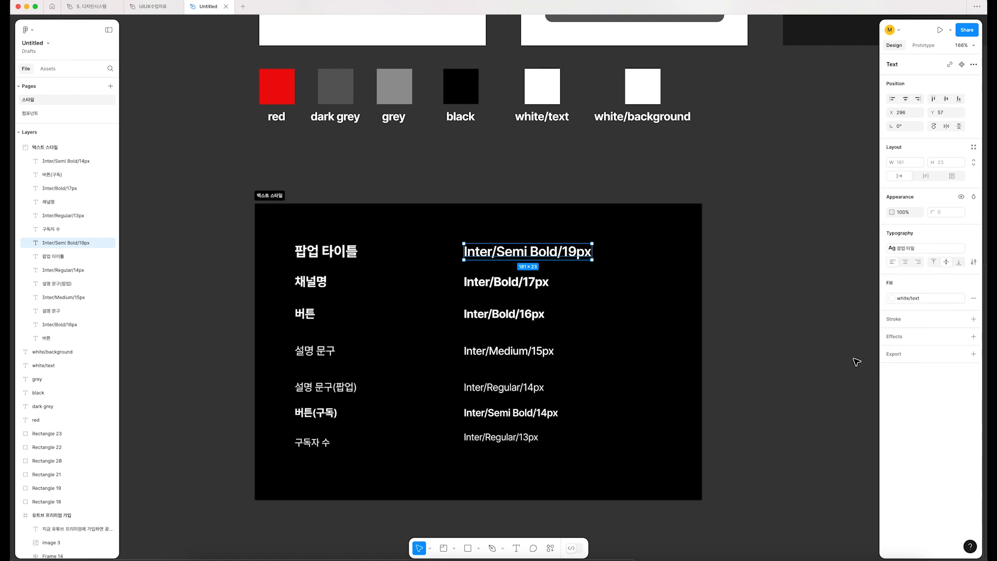
Step: Create a text style named "채널명" from the "Inter/Bold/17px" label
{"action": "left_click", "coordinate": [493, 283]}
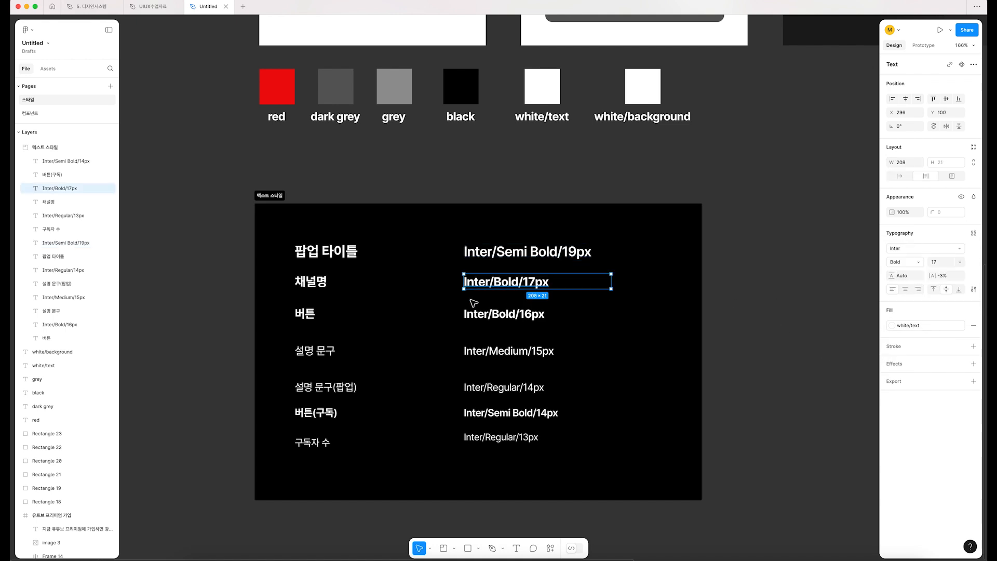
{"action": "left_click", "coordinate": [974, 233]}
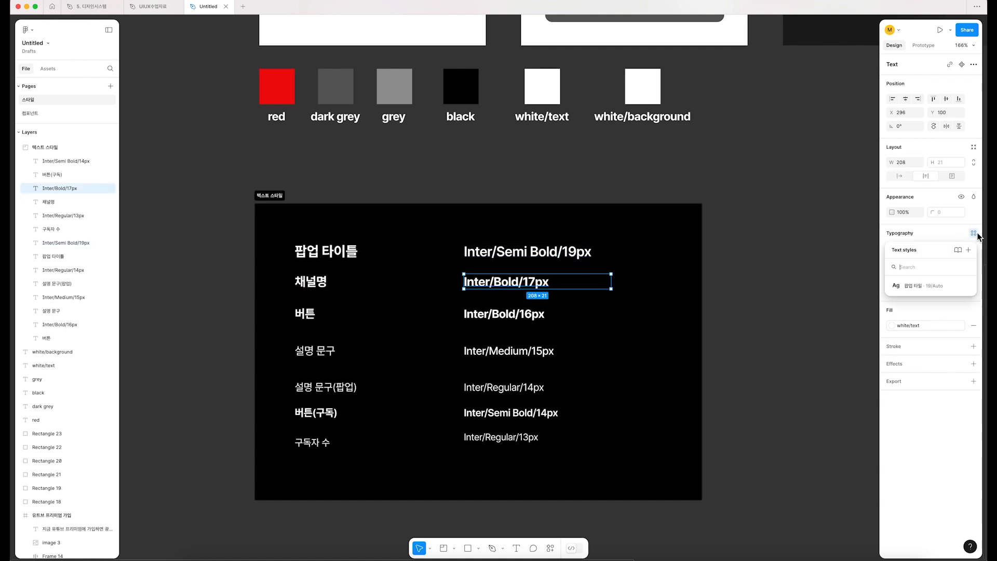
{"action": "left_click", "coordinate": [968, 250]}
{"action": "type", "text": "채"}
{"action": "key", "text": "Return"}
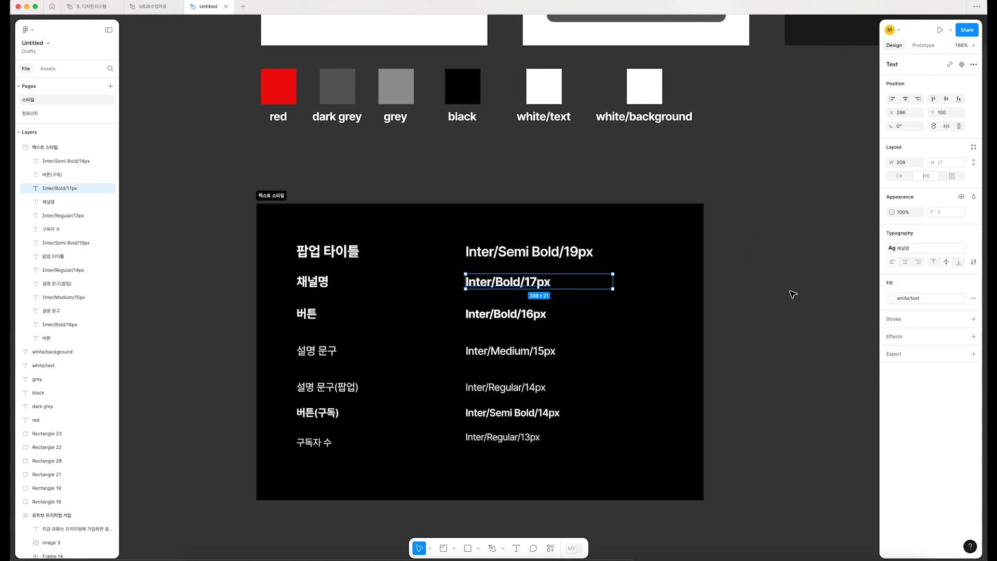
Step: Create a text style named "버튼" from the "Inter/Bold/16px" label
{"action": "left_click", "coordinate": [506, 314]}
{"action": "left_click", "coordinate": [973, 233]}
{"action": "left_click", "coordinate": [969, 249]}
{"action": "type", "text": "버튼"}
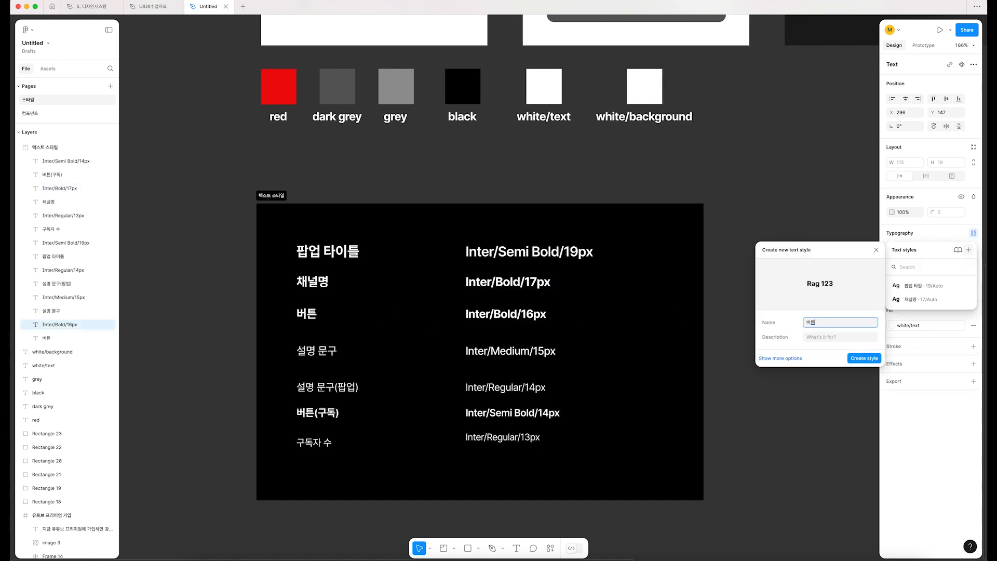
{"action": "key", "text": "Return"}
Step: Create a text style named "설명문구" from the "Inter/Medium/15px" label
{"action": "left_click", "coordinate": [528, 351]}
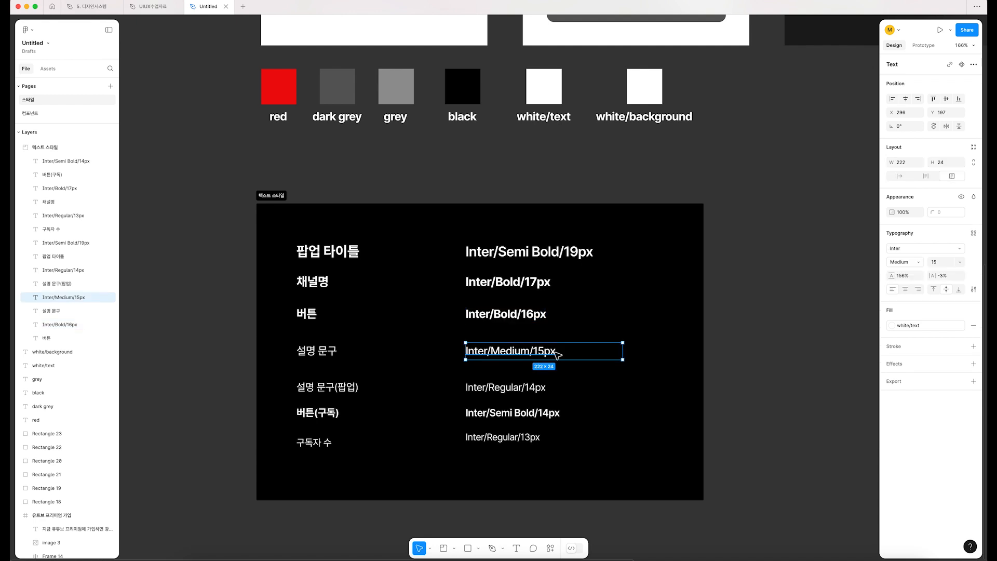
{"action": "scroll", "coordinate": [556, 351], "scroll_direction": "left", "scroll_amount": 5}
{"action": "scroll", "coordinate": [557, 351], "scroll_direction": "down", "scroll_amount": 1}
{"action": "scroll", "coordinate": [558, 347], "scroll_direction": "left", "scroll_amount": 2}
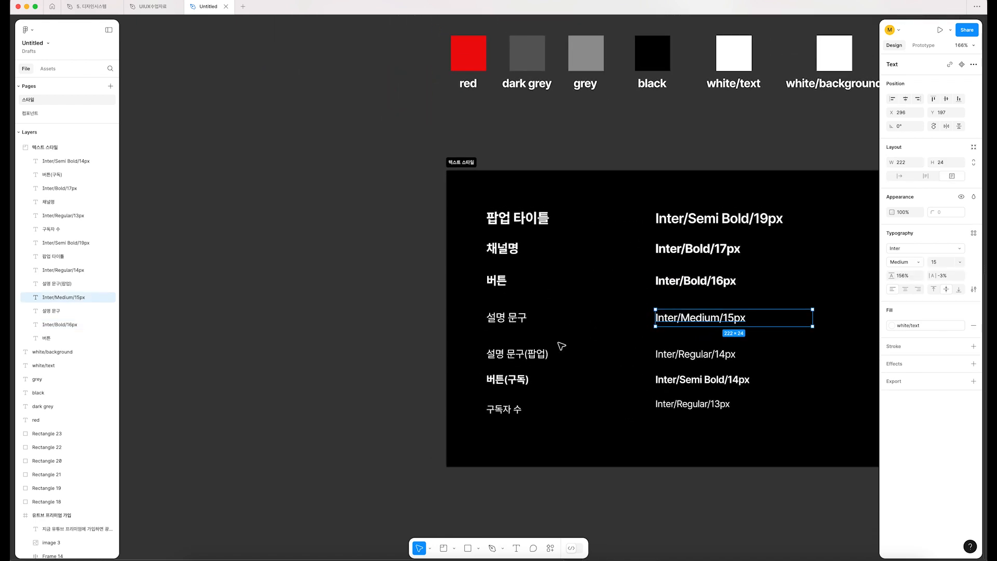
{"action": "left_click", "coordinate": [973, 233]}
{"action": "left_click", "coordinate": [969, 249]}
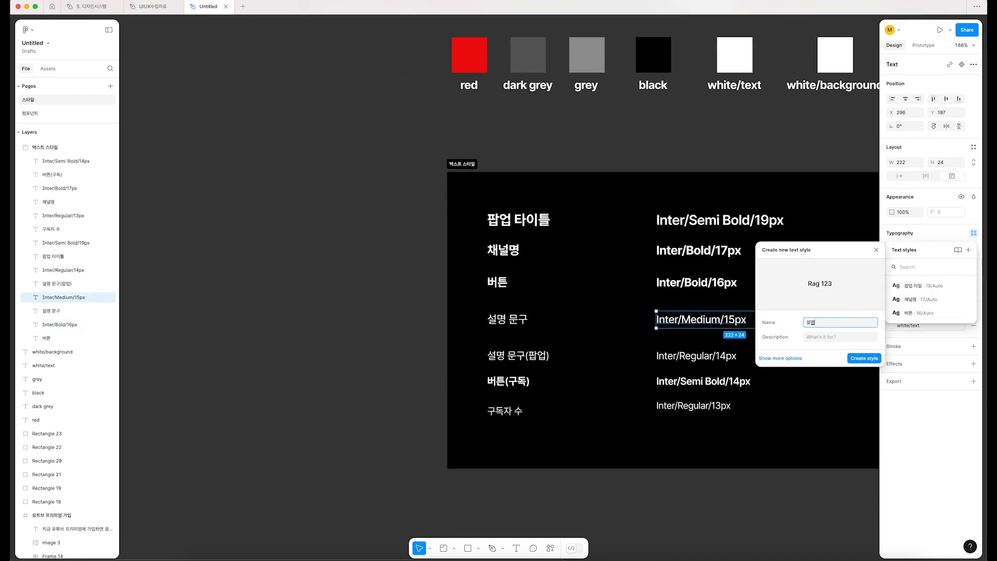
{"action": "type", "text": "설명문구"}
{"action": "key", "text": "Return"}
{"action": "left_click", "coordinate": [707, 357]}
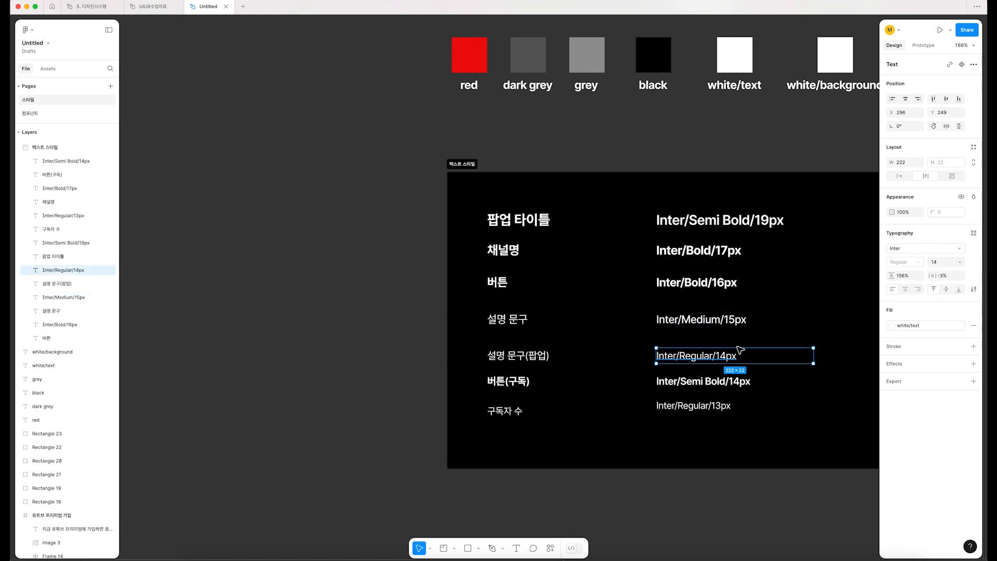
{"action": "left_click", "coordinate": [973, 233]}
{"action": "type", "text": "ㅅ"}
{"action": "type", "text": "설명문구(팝"}
{"action": "type", "text": "업"}
{"action": "key", "text": "Escape"}
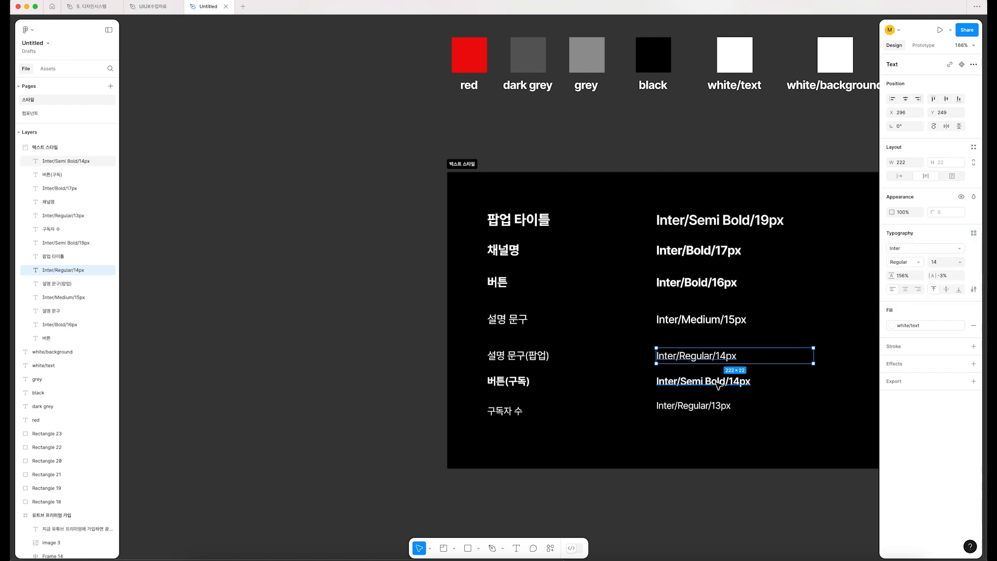
{"action": "left_click", "coordinate": [719, 383]}
{"action": "left_click", "coordinate": [974, 233]}
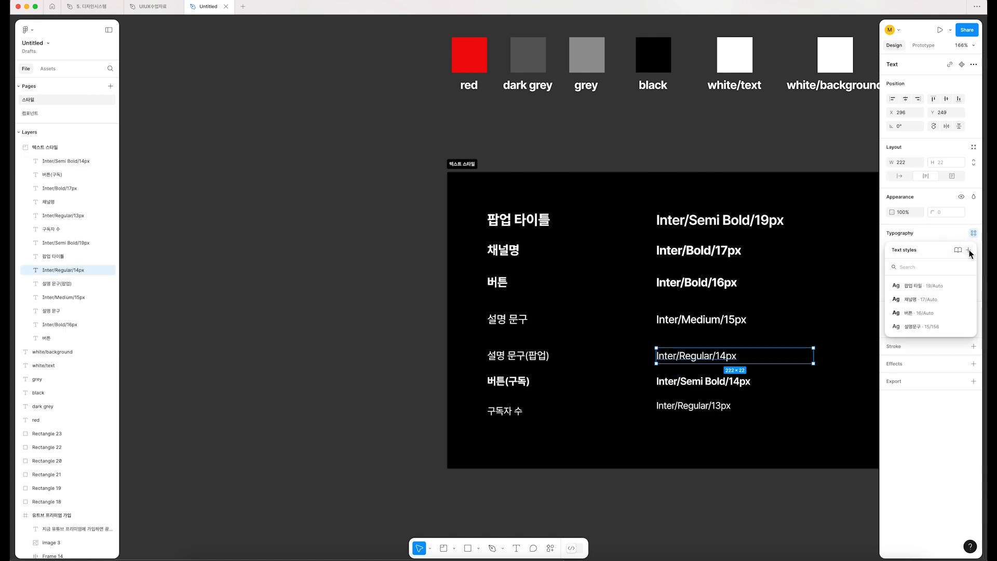
Step: Create a text style named "설명문구(팝업)" from the "Inter/Regular/14px" label
{"action": "left_click", "coordinate": [968, 251]}
{"action": "type", "text": "서명문구(팝업)"}
{"action": "key", "text": "Return"}
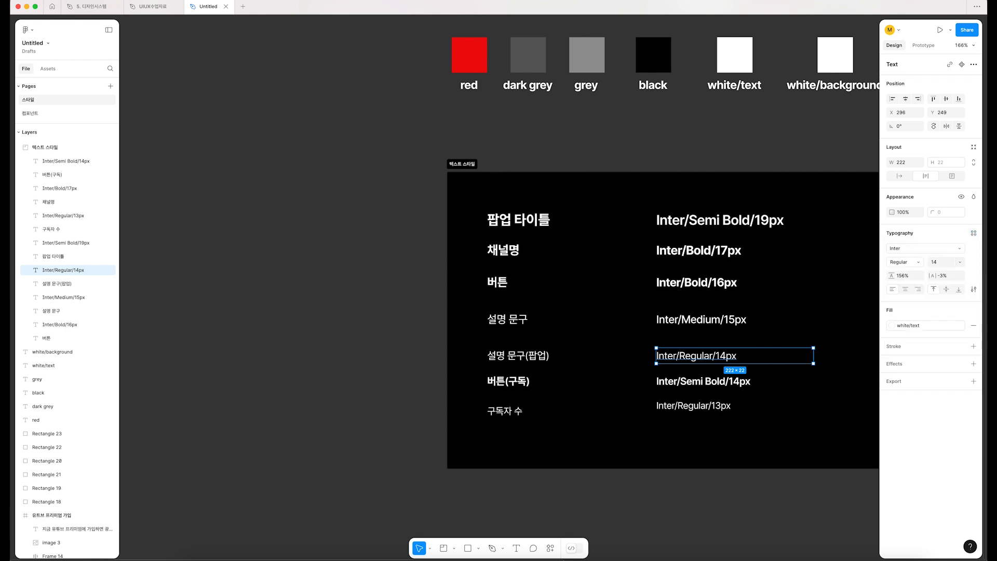
Step: Create a text style named "버튼(구독)" from the "Inter/Semi Bold/14px" label
{"action": "left_click", "coordinate": [738, 385]}
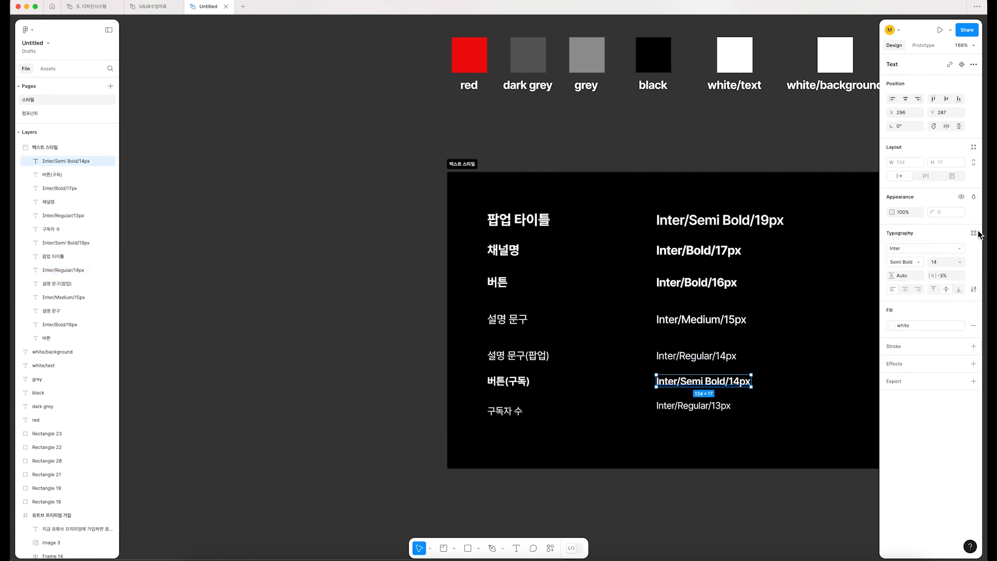
{"action": "left_click", "coordinate": [973, 233]}
{"action": "left_click", "coordinate": [968, 251]}
{"action": "type", "text": "버튼(굳"}
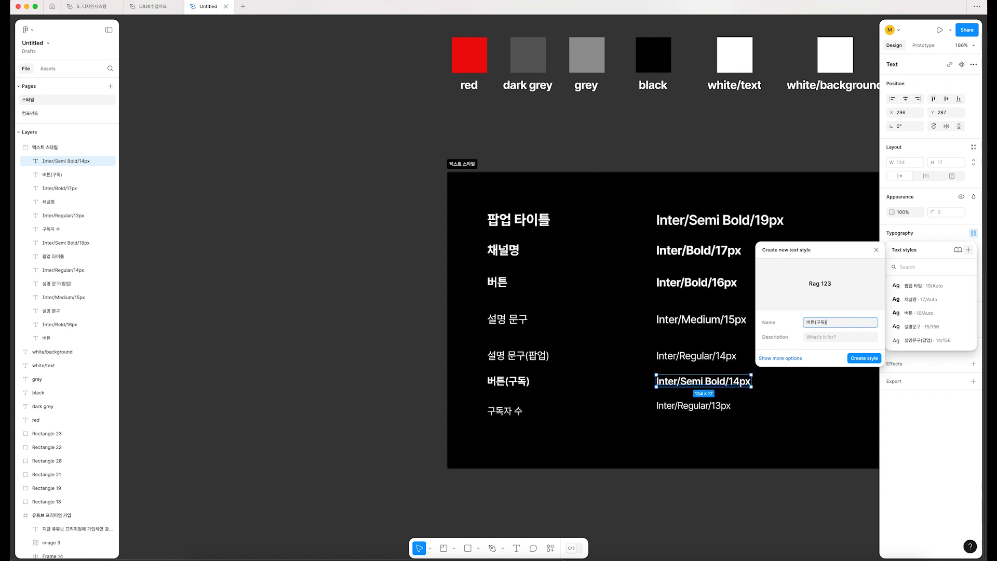
{"action": "key", "text": "Return"}
Step: Create a text style named "구독자수" from the "Inter/Regular/13px" label
{"action": "left_click", "coordinate": [698, 405]}
{"action": "left_click", "coordinate": [974, 233]}
{"action": "left_click", "coordinate": [969, 250]}
{"action": "type", "text": "구"}
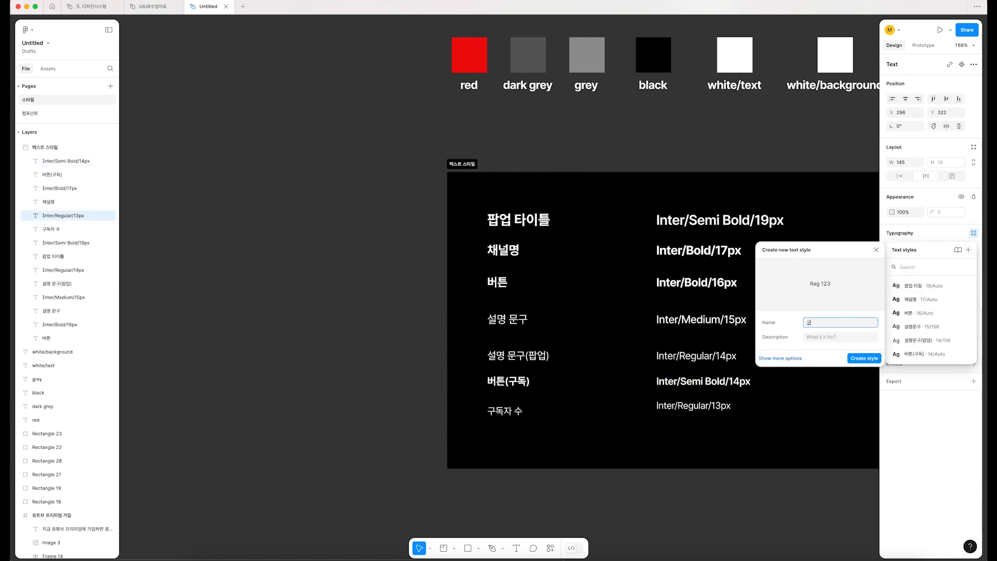
{"action": "type", "text": "독ㅈㅏ수"}
{"action": "key", "text": "Return"}
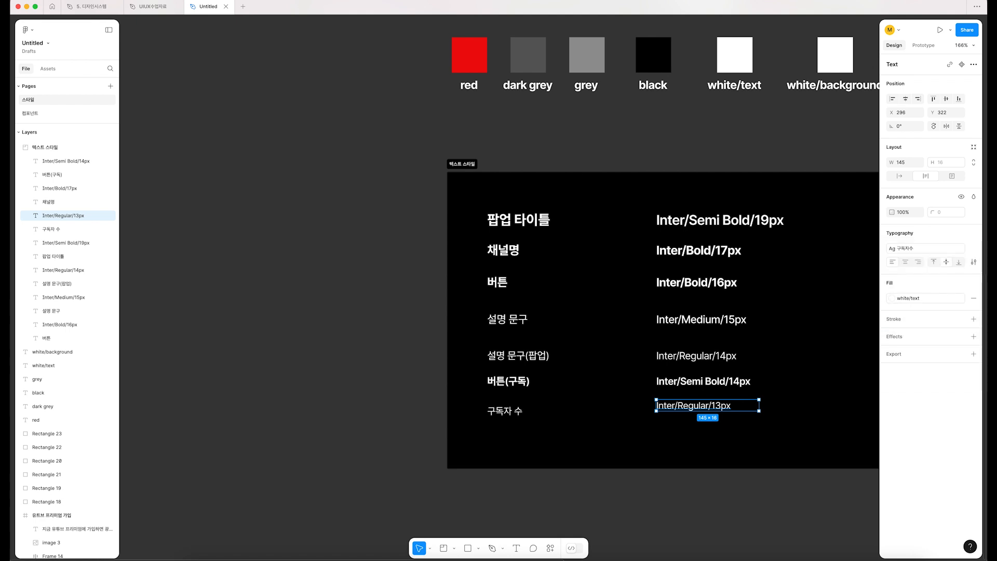
{"action": "left_click", "coordinate": [927, 249]}
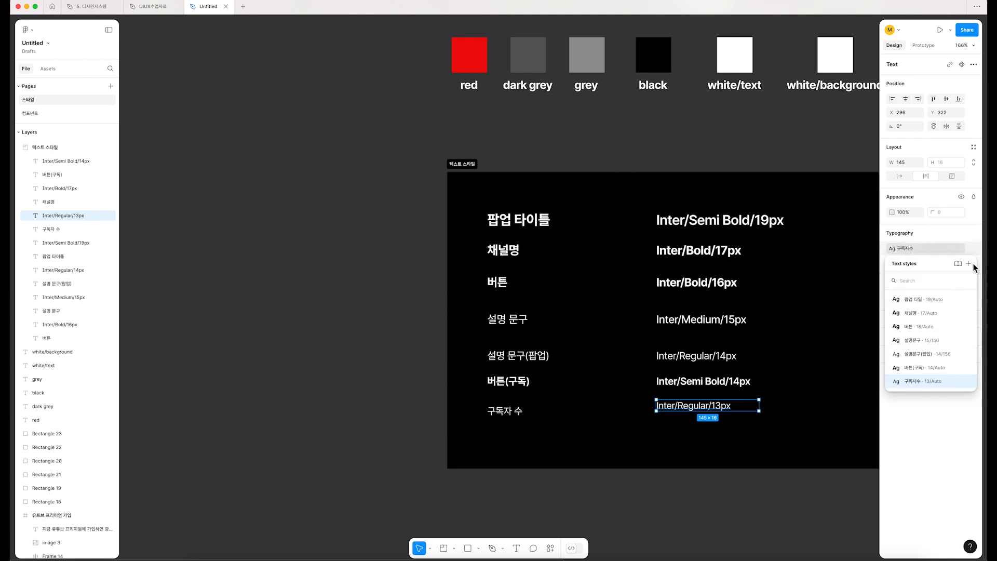
{"action": "left_click", "coordinate": [732, 499]}
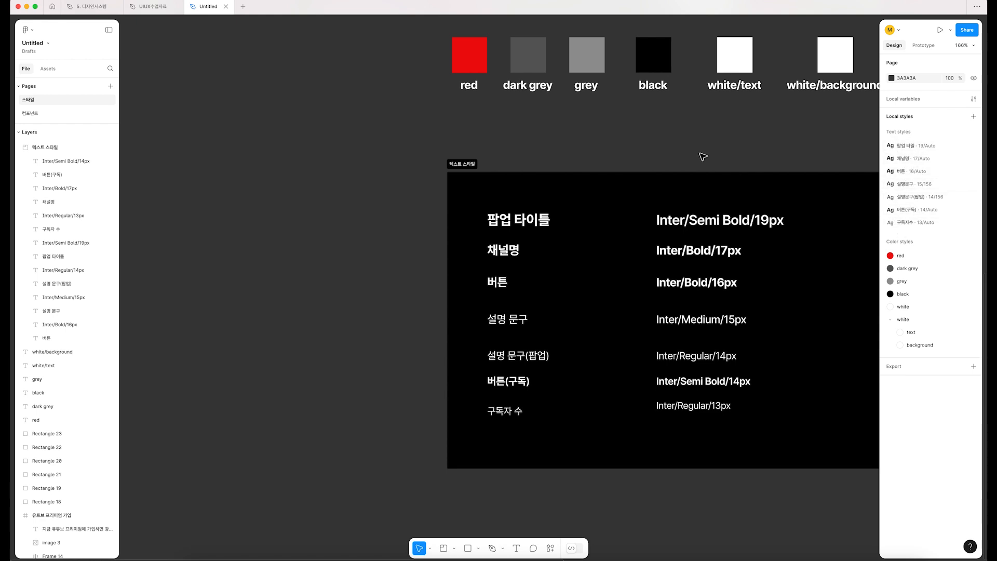
{"action": "left_click_drag", "start_coordinate": [655, 146], "coordinate": [838, 501]}
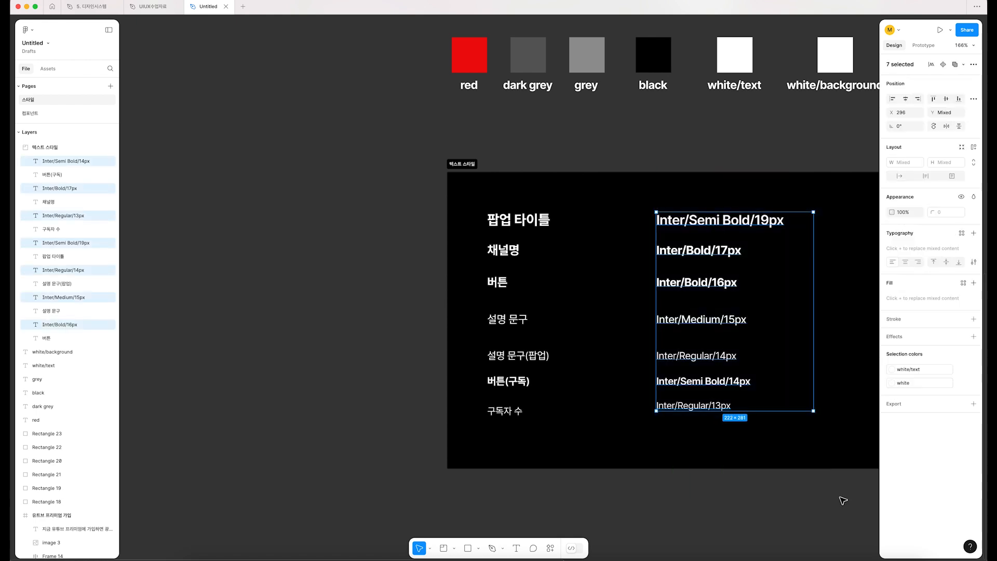
{"action": "left_click", "coordinate": [758, 494]}
Step: Rename the "팝업 타일" text style to match its sample label, "Inter/Semi Bold/19px"
{"action": "left_click", "coordinate": [742, 226]}
{"action": "double_click", "coordinate": [743, 226]}
{"action": "key", "text": "super+c"}
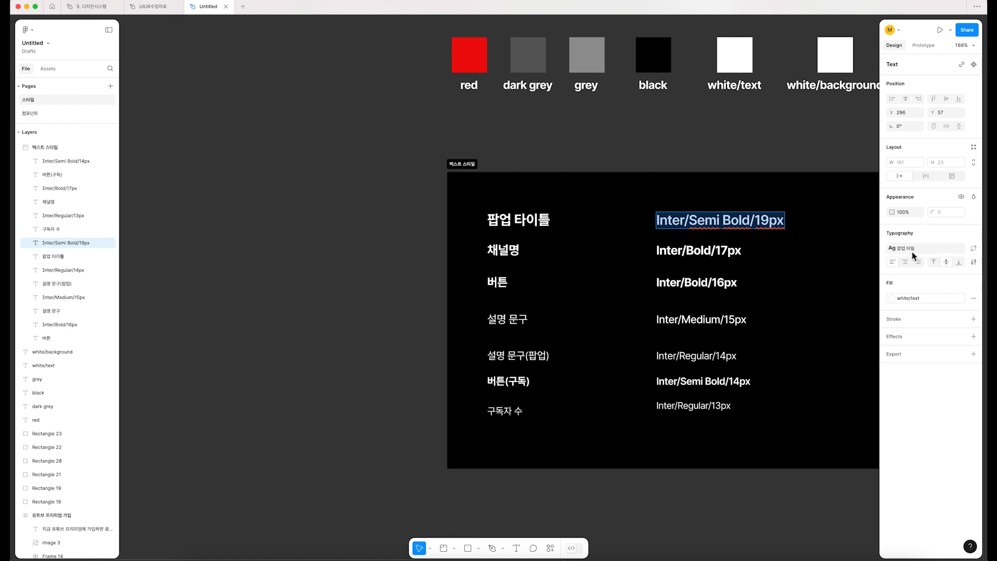
{"action": "left_click", "coordinate": [944, 252]}
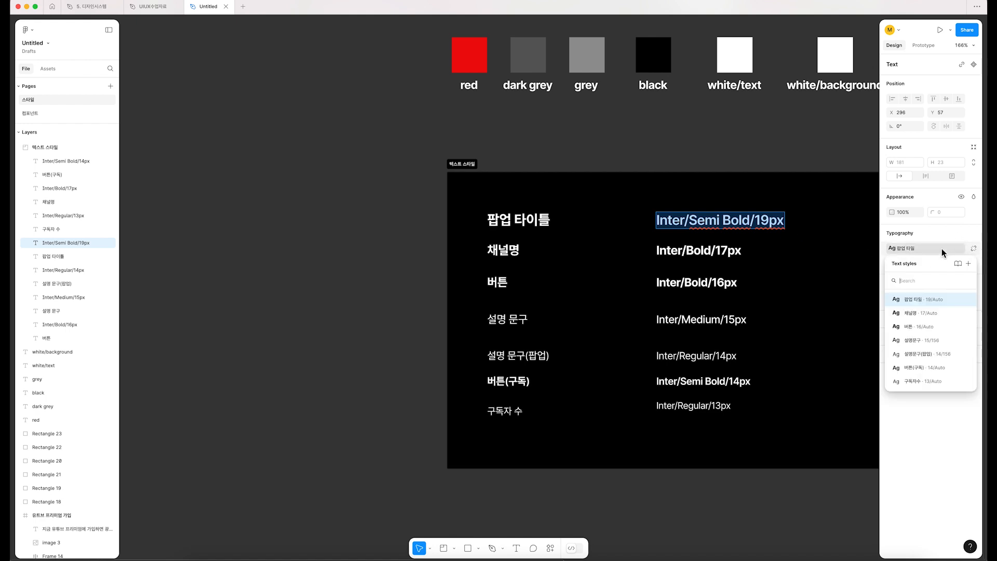
{"action": "left_click", "coordinate": [969, 302]}
{"action": "key", "text": "super+v"}
{"action": "key", "text": "super+a"}
{"action": "key", "text": "super+v"}
{"action": "key", "text": "Return"}
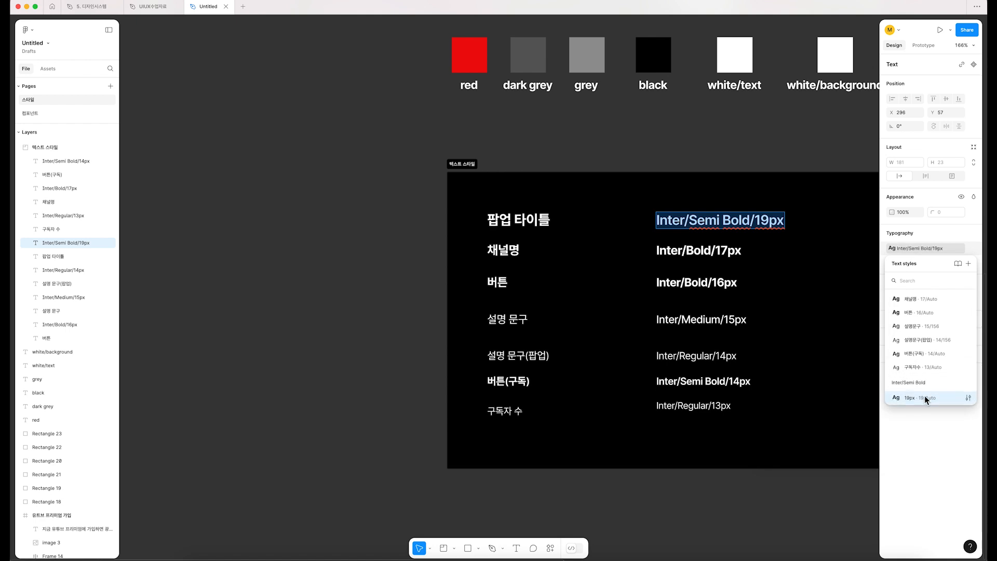
Step: Rename the "채널명" text style to match its sample label, "Inter/Bold/17px"
{"action": "left_click", "coordinate": [681, 255]}
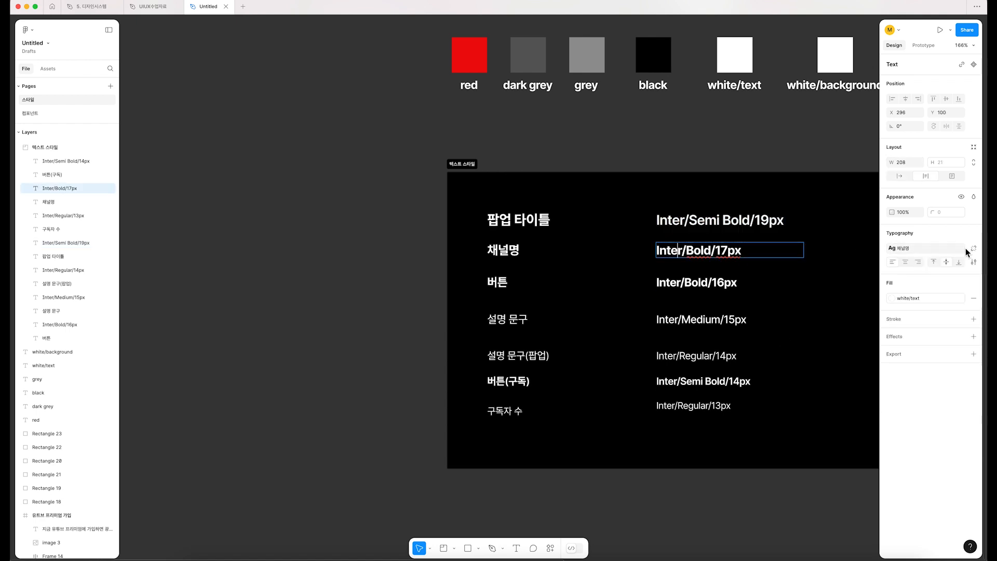
{"action": "key", "text": "super+a"}
{"action": "key", "text": "super+c"}
{"action": "mouse_move", "coordinate": [969, 302]}
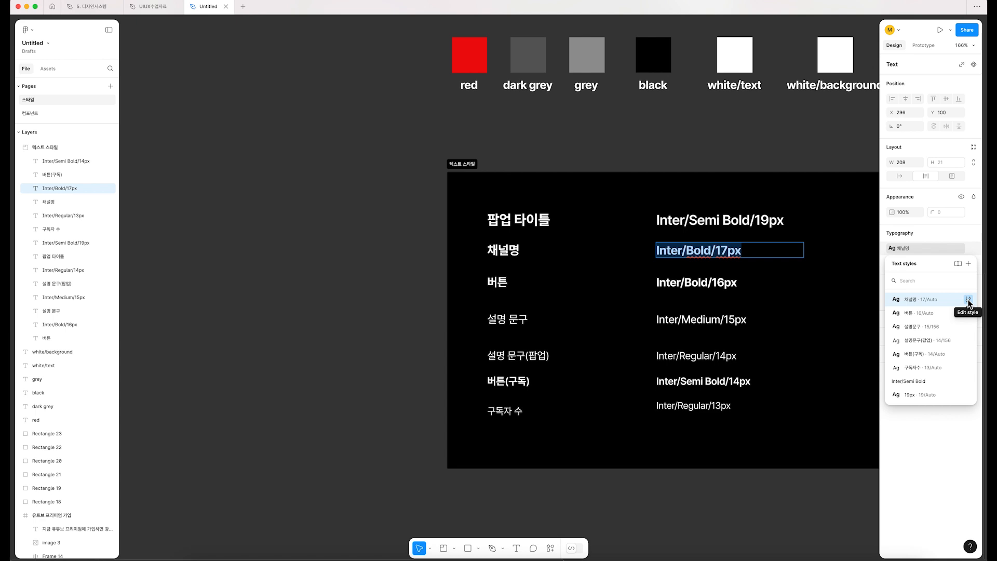
{"action": "left_click", "coordinate": [969, 301]}
{"action": "key", "text": "super+a"}
{"action": "key", "text": "super+v"}
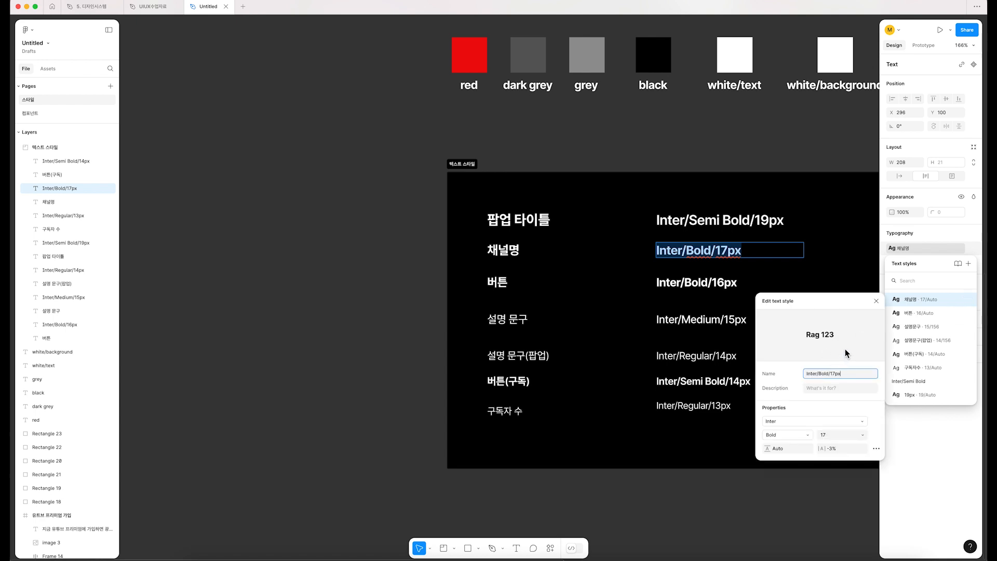
{"action": "key", "text": "Return"}
Step: Rename the "버튼" text style to match its sample label, "Inter/Bold/16px"
{"action": "double_click", "coordinate": [684, 283]}
{"action": "key", "text": "super+a"}
{"action": "key", "text": "super+c"}
{"action": "left_click", "coordinate": [973, 249]}
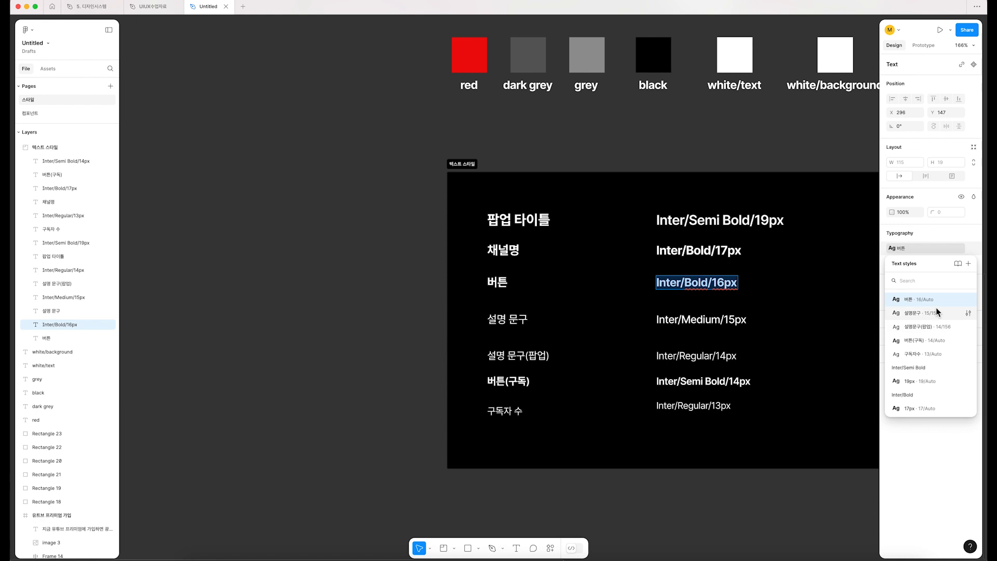
{"action": "left_click", "coordinate": [968, 300]}
{"action": "key", "text": "super+a"}
{"action": "key", "text": "super+v"}
{"action": "key", "text": "Return"}
Step: Rename the "설명문구" text style to match its sample label, "Inter/Medium/15px"
{"action": "left_click", "coordinate": [695, 326]}
{"action": "key", "text": "Return"}
{"action": "key", "text": "super+c"}
{"action": "left_click", "coordinate": [943, 252]}
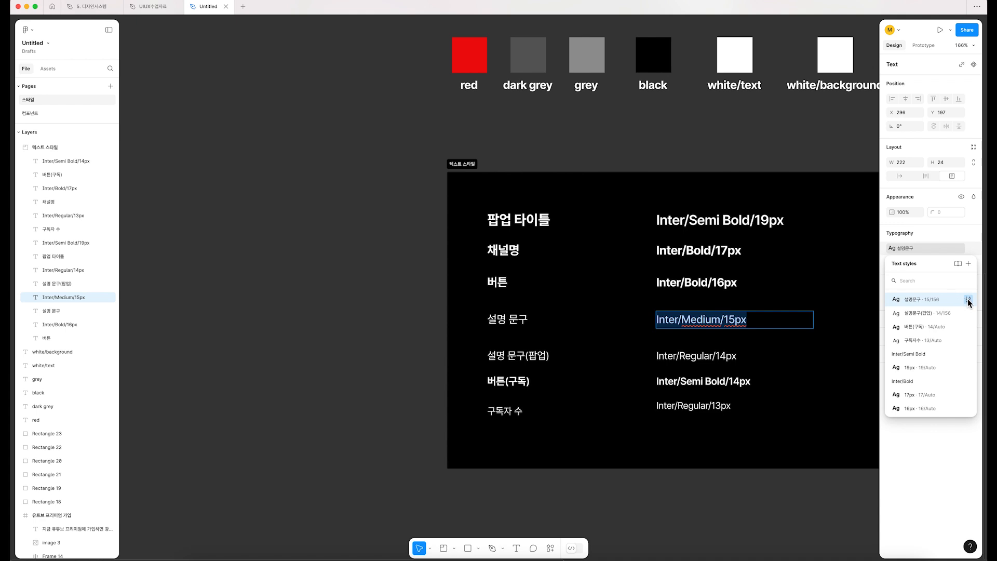
{"action": "left_click", "coordinate": [967, 299]}
{"action": "key", "text": "super+a"}
{"action": "key", "text": "super+v"}
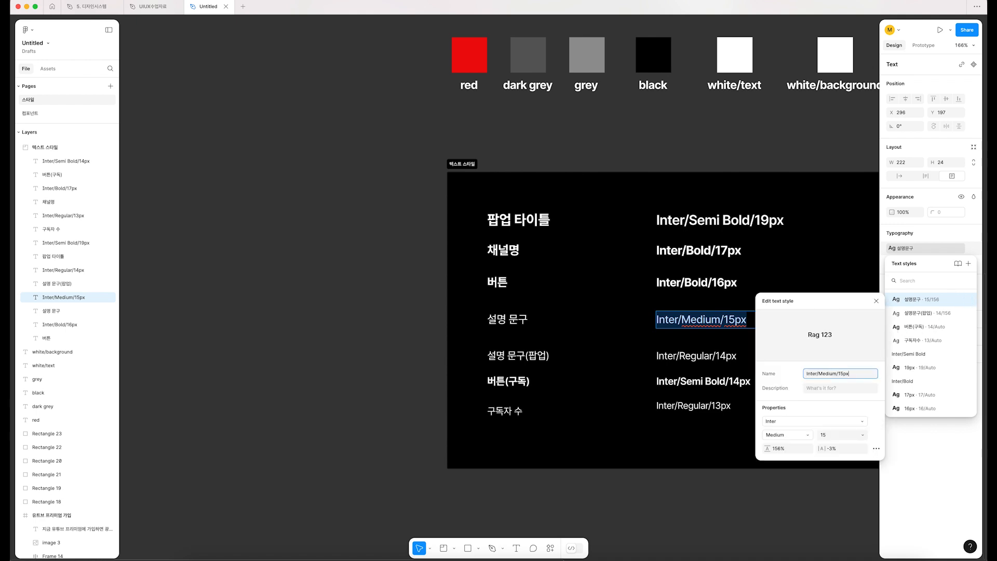
{"action": "key", "text": "Return"}
Step: Rename the "설명문구(팝업)" text style to match its sample label, "Inter/Regular/14px"
{"action": "left_click", "coordinate": [756, 354]}
{"action": "key", "text": "Return"}
{"action": "key", "text": "super+c"}
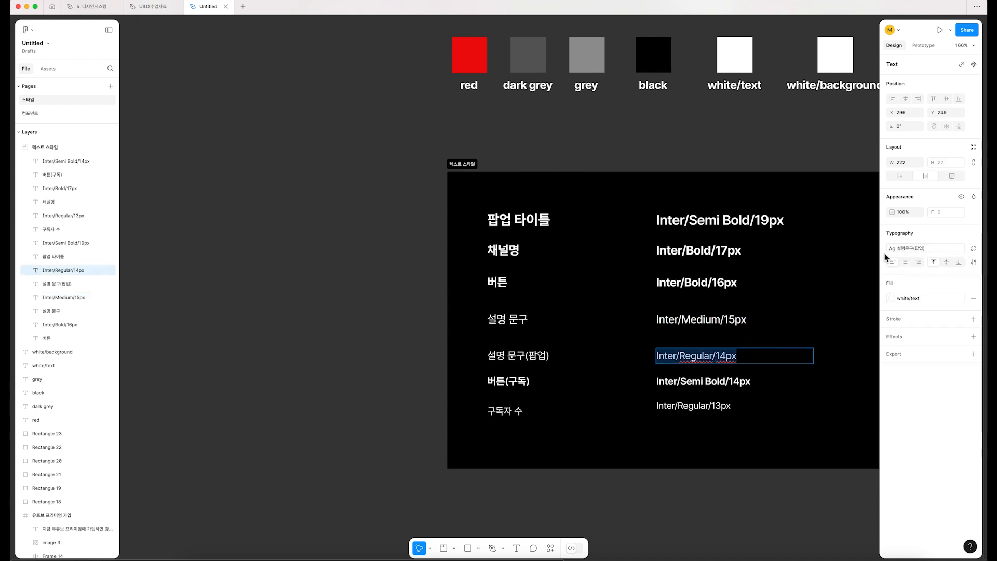
{"action": "left_click", "coordinate": [953, 251]}
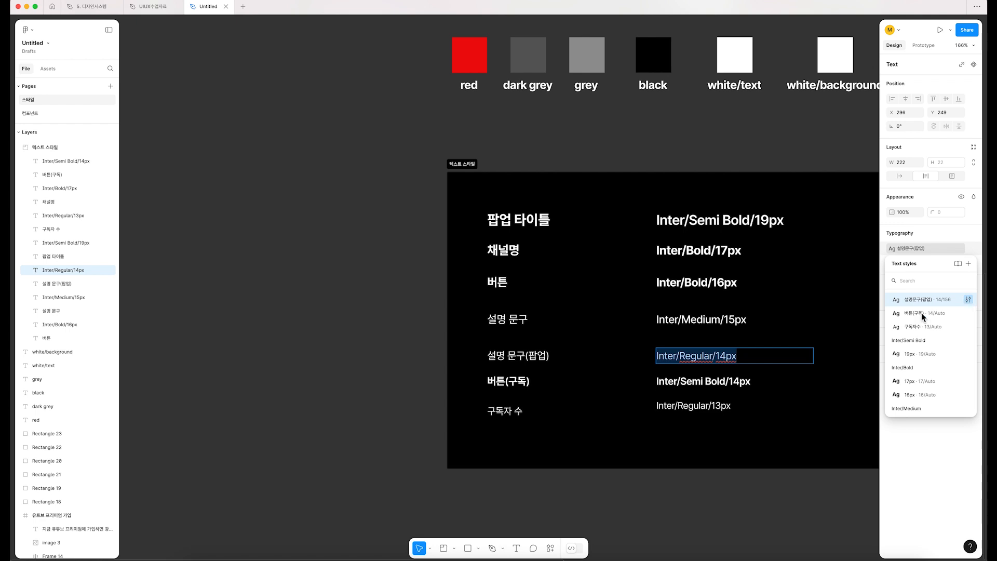
{"action": "left_click", "coordinate": [969, 300]}
{"action": "key", "text": "super+a"}
{"action": "key", "text": "super+v"}
{"action": "key", "text": "Return"}
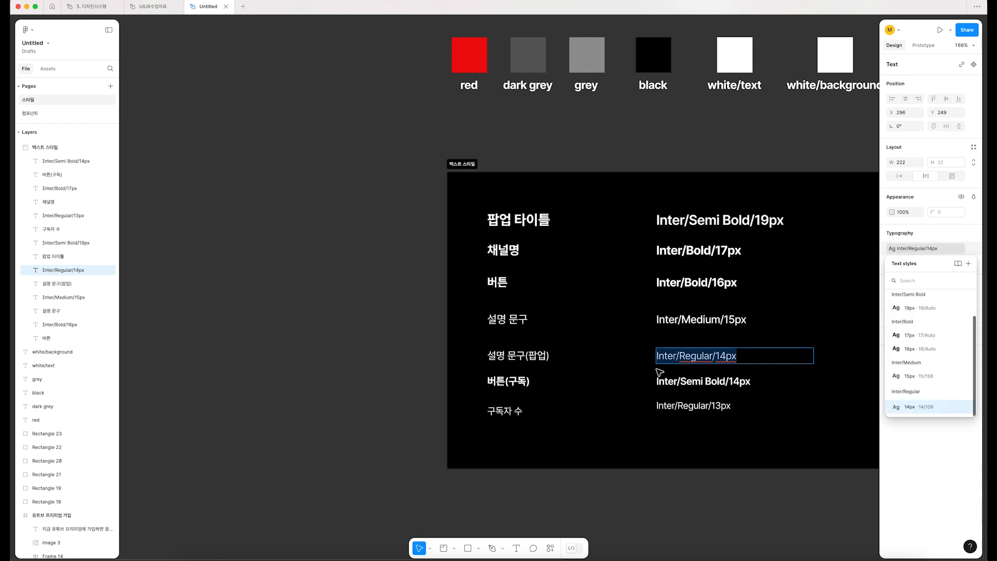
Step: Rename the "버튼(구독)" text style to match its sample label, "Inter/Semi Bold/14px"
{"action": "left_click", "coordinate": [674, 387]}
{"action": "key", "text": "Return"}
{"action": "key", "text": "super+c"}
{"action": "left_click", "coordinate": [961, 249]}
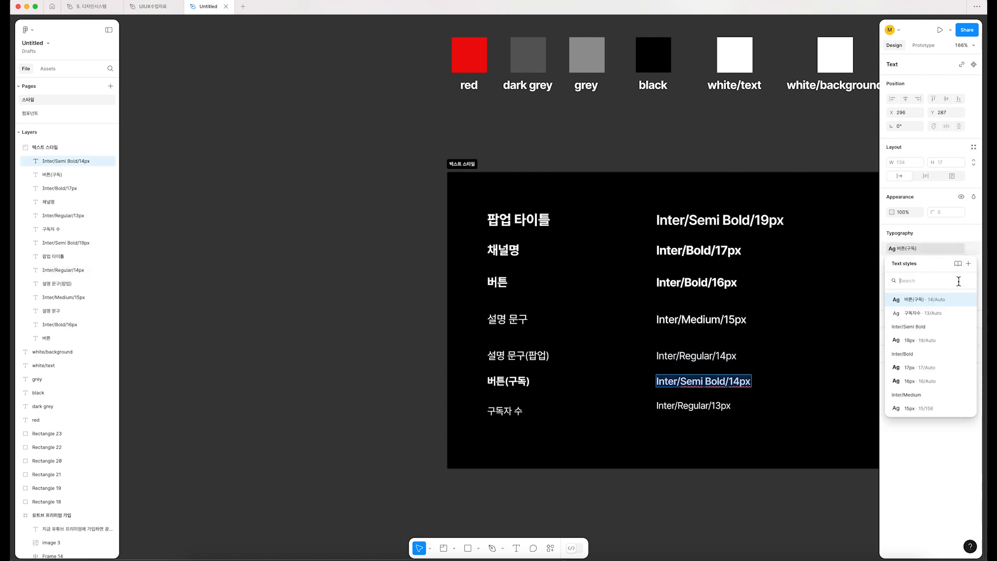
{"action": "left_click", "coordinate": [968, 299]}
{"action": "key", "text": "super+v"}
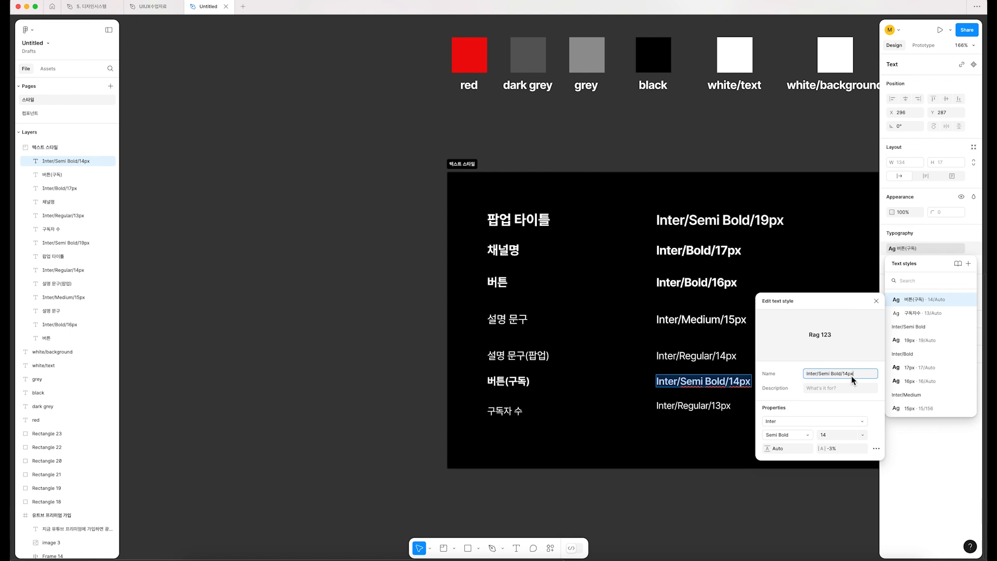
{"action": "key", "text": "Return"}
Step: Rename the "구독자수" text style to match its sample label, "Inter/Regular/13px"
{"action": "double_click", "coordinate": [699, 405]}
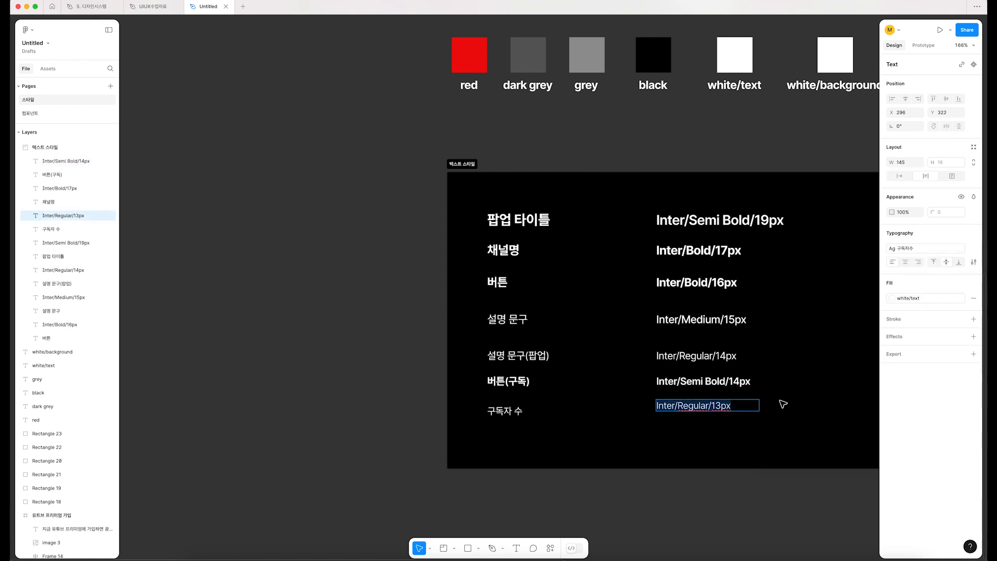
{"action": "left_click", "coordinate": [961, 250]}
{"action": "left_click", "coordinate": [969, 300]}
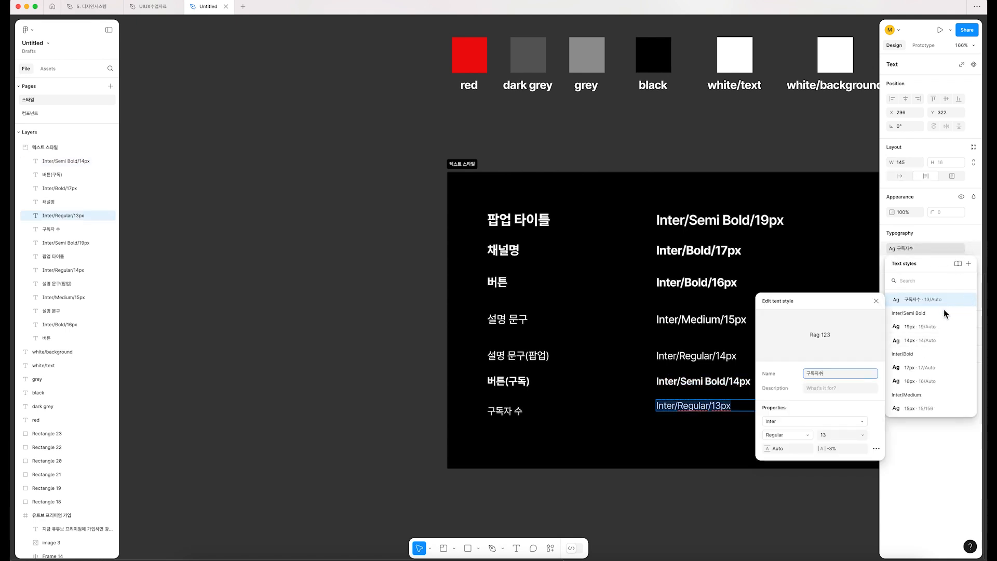
{"action": "type", "text": "Inter/Regular/13px"}
{"action": "key", "text": "Return"}
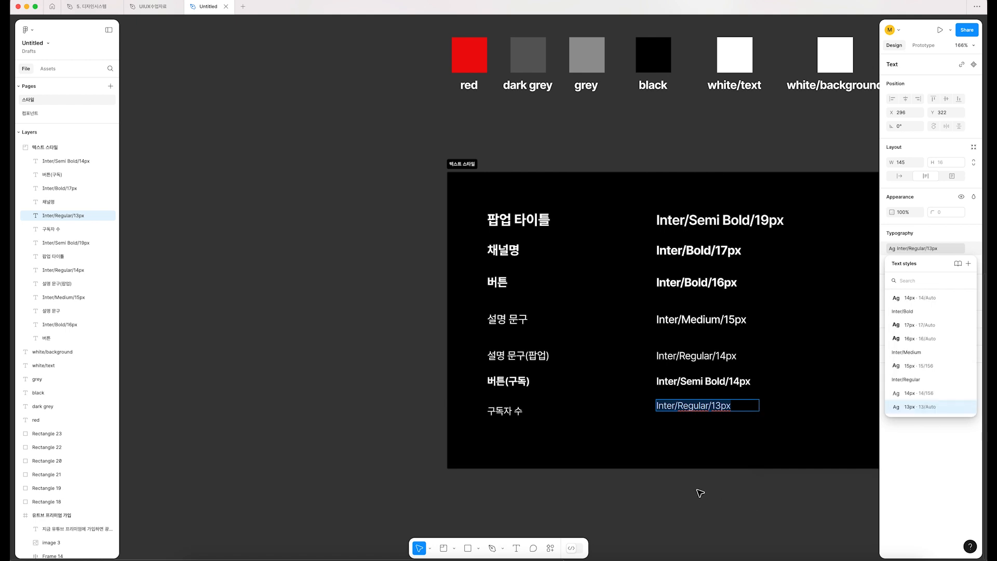
Step: Deselect the sample text, then collapse and expand the Inter group in the local text styles to review its hierarchy
{"action": "left_click", "coordinate": [758, 504]}
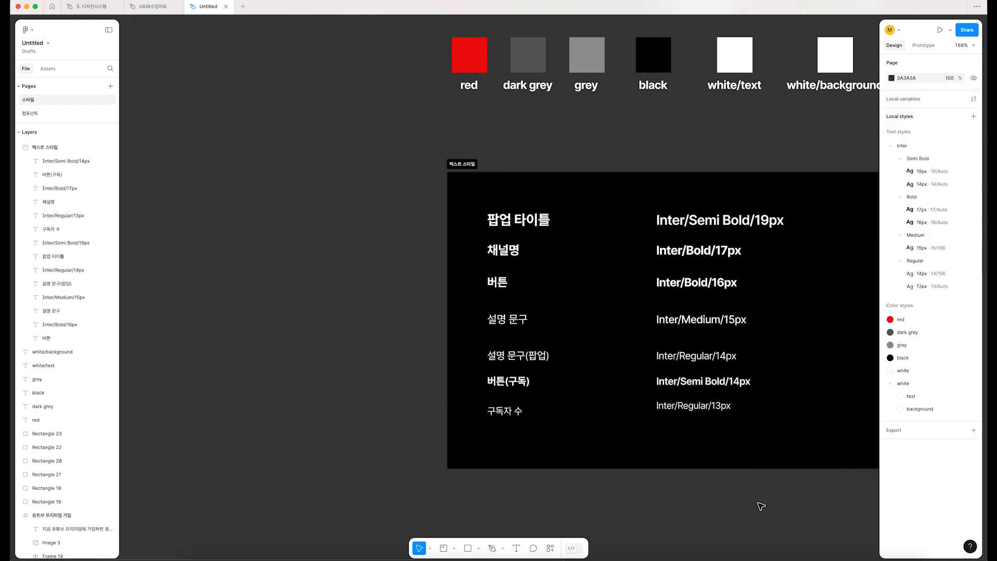
{"action": "left_click", "coordinate": [891, 146]}
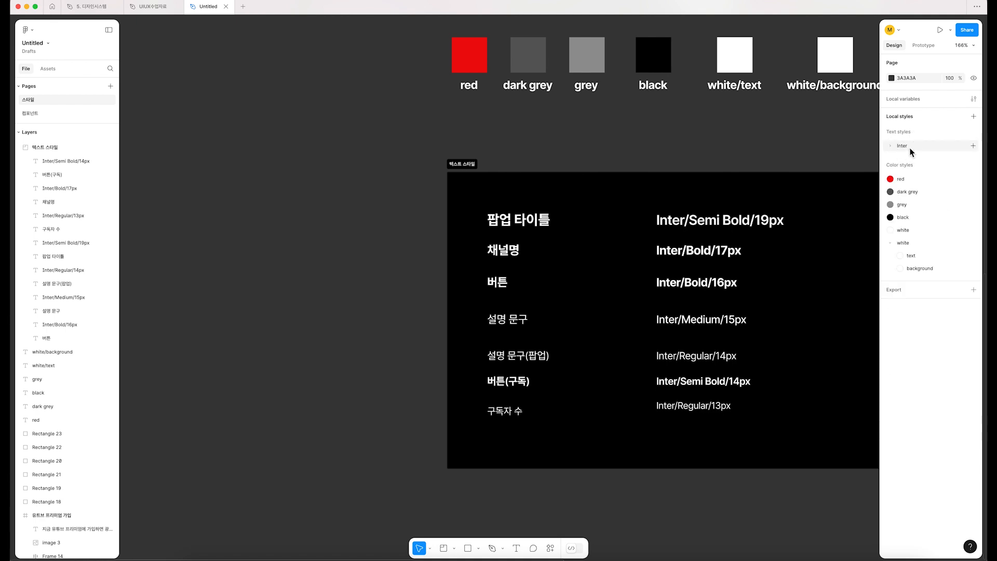
{"action": "left_click", "coordinate": [891, 147]}
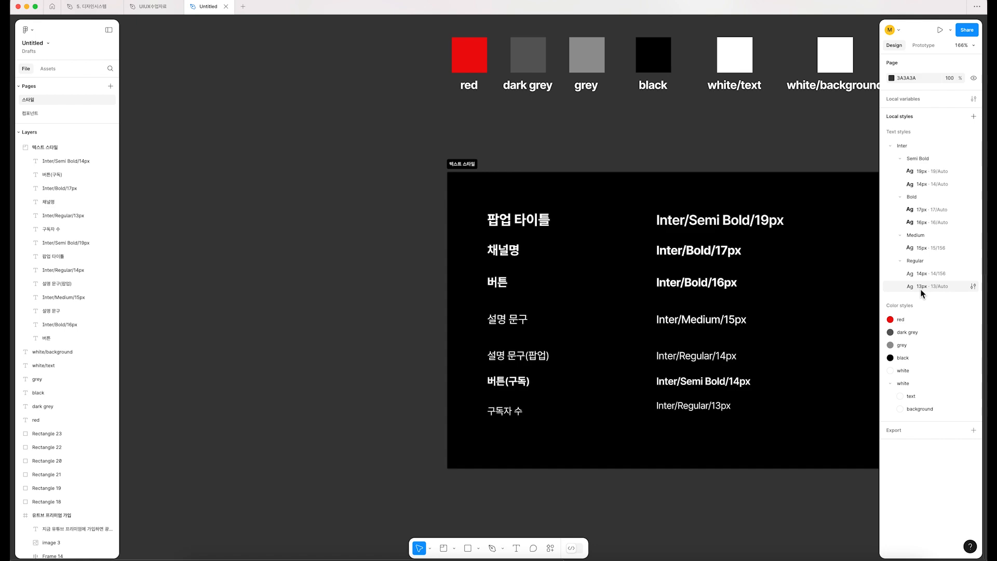
Step: Apply the Inter/Bold/16px text style to the 가입하기, 돌아가기 and 로그인 button labels on the YouTube welcome screen
{"action": "scroll", "coordinate": [689, 213], "scroll_direction": "up", "scroll_amount": 10}
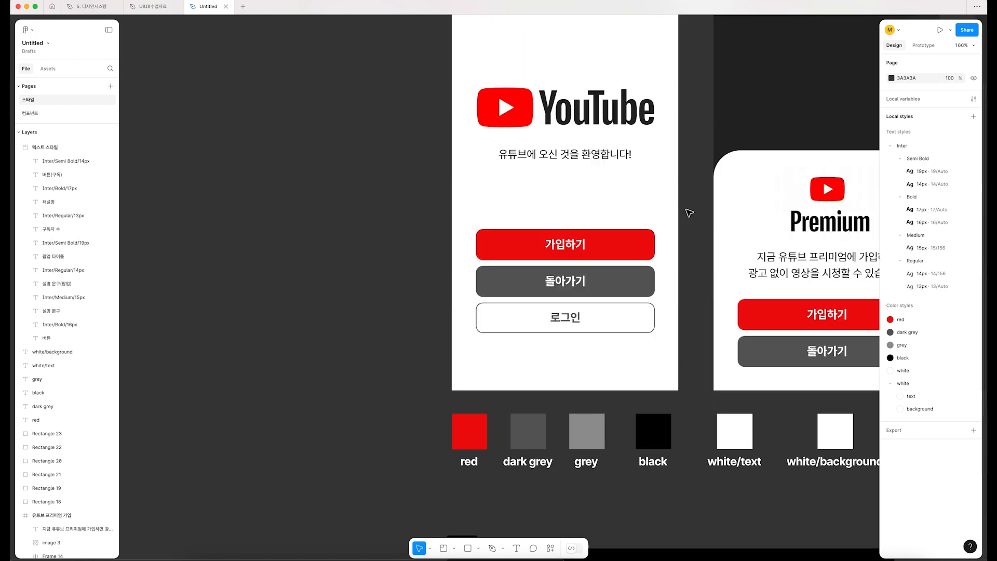
{"action": "left_click", "coordinate": [590, 305]}
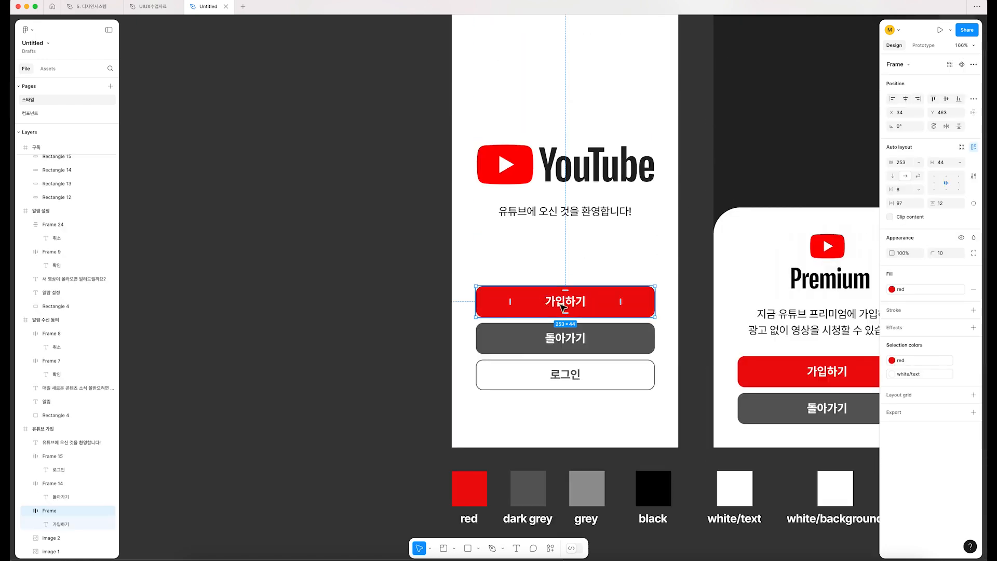
{"action": "left_click", "coordinate": [564, 307]}
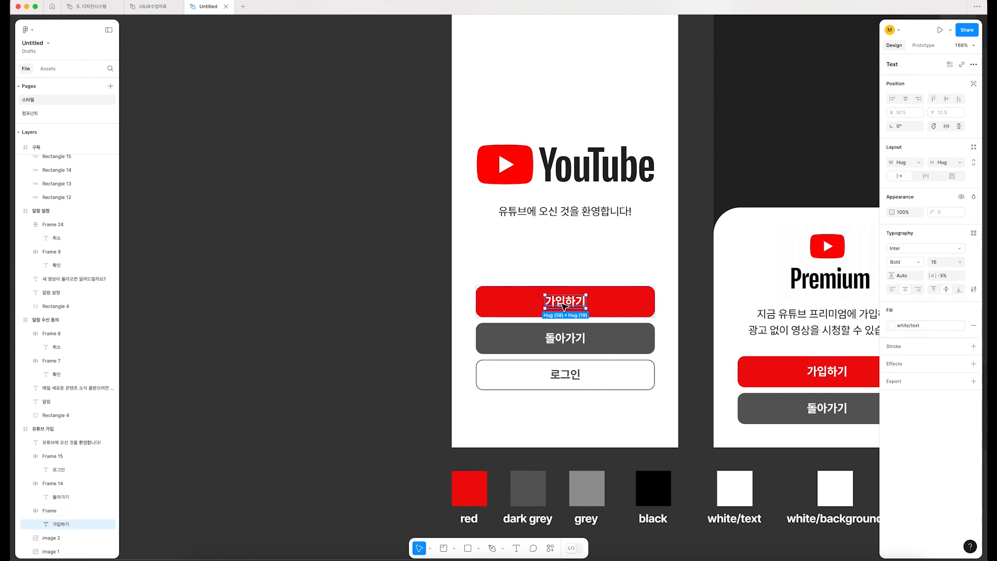
{"action": "left_click", "coordinate": [974, 234]}
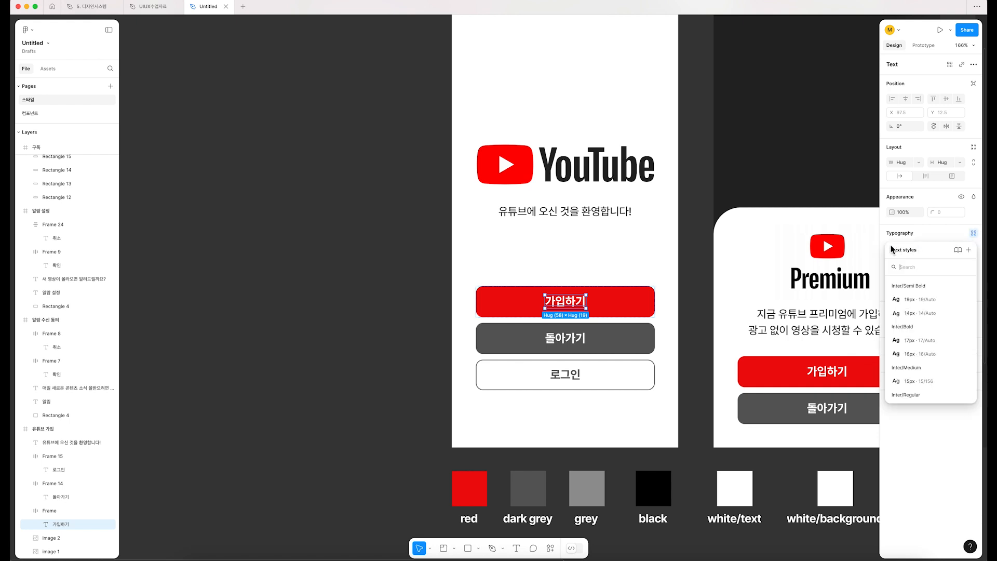
{"action": "scroll", "coordinate": [941, 359], "scroll_direction": "down", "scroll_amount": 2}
{"action": "scroll", "coordinate": [940, 360], "scroll_direction": "up", "scroll_amount": 2}
{"action": "scroll", "coordinate": [941, 359], "scroll_direction": "down", "scroll_amount": 2}
{"action": "scroll", "coordinate": [941, 359], "scroll_direction": "up", "scroll_amount": 2}
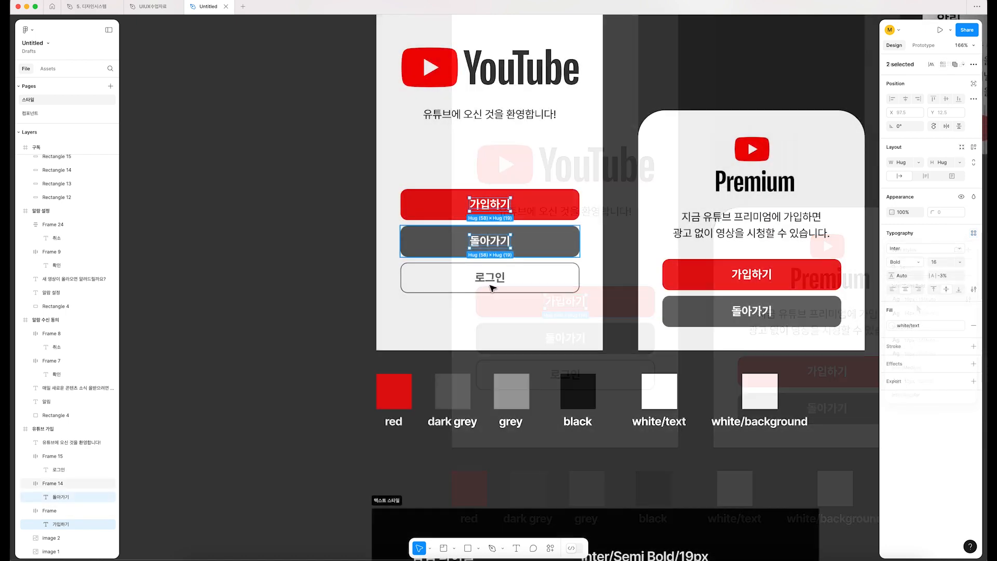
{"action": "left_click", "coordinate": [494, 281], "text": "shift"}
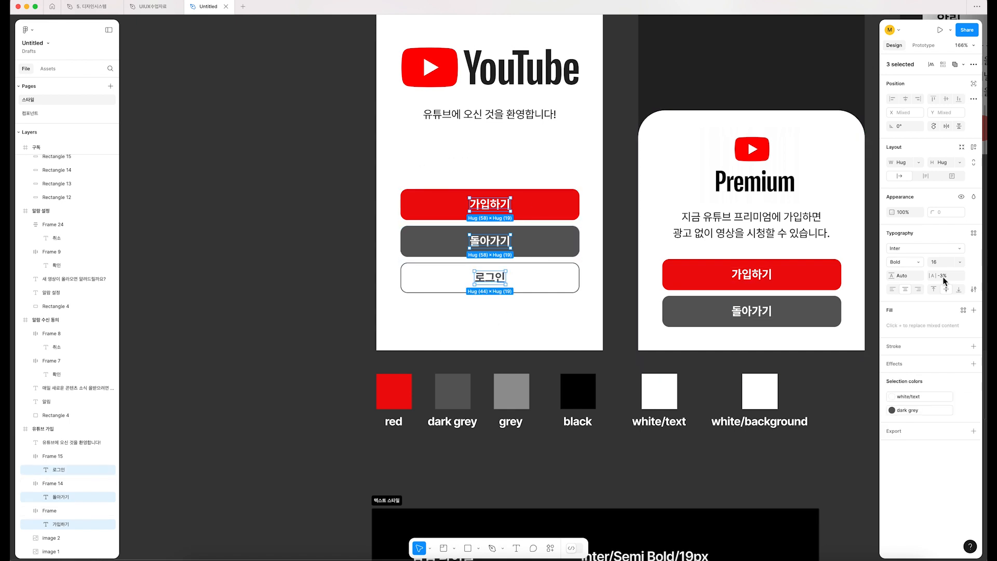
{"action": "left_click", "coordinate": [973, 234]}
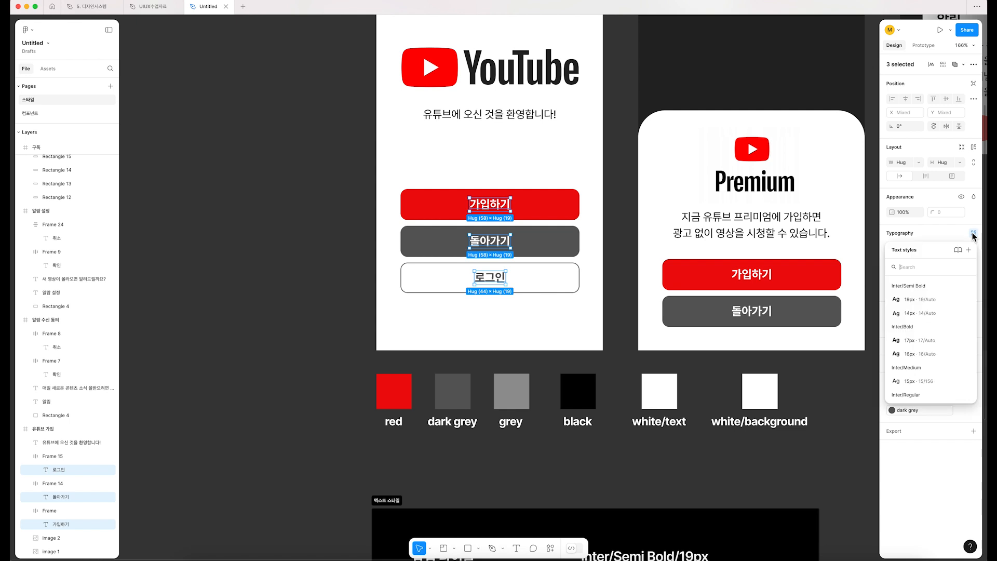
{"action": "left_click", "coordinate": [912, 356]}
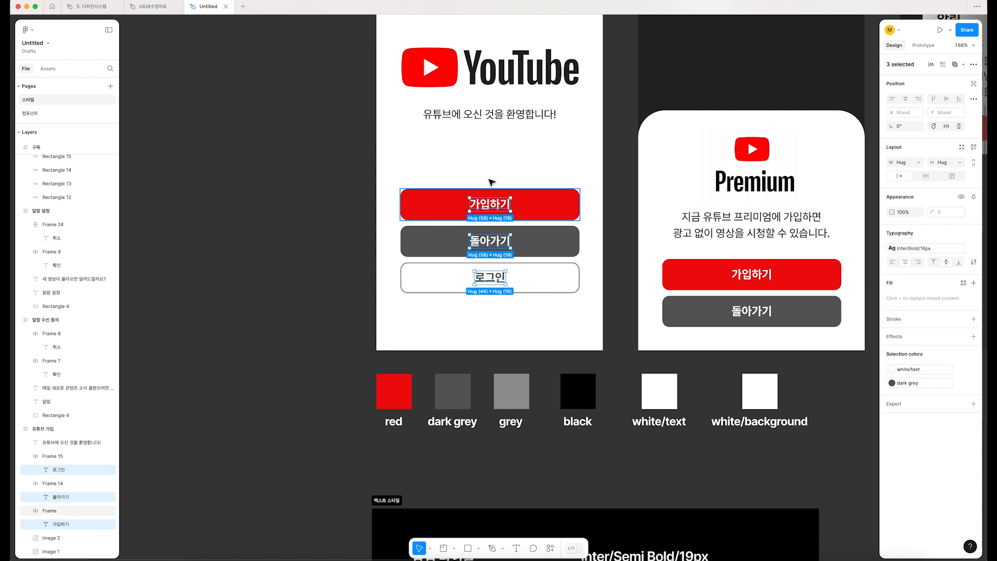
Step: Apply the Inter/Bold/16px text style to the 가입하기 and 돌아가기 button labels on the Premium popup
{"action": "scroll", "coordinate": [501, 144], "scroll_direction": "right", "scroll_amount": 5}
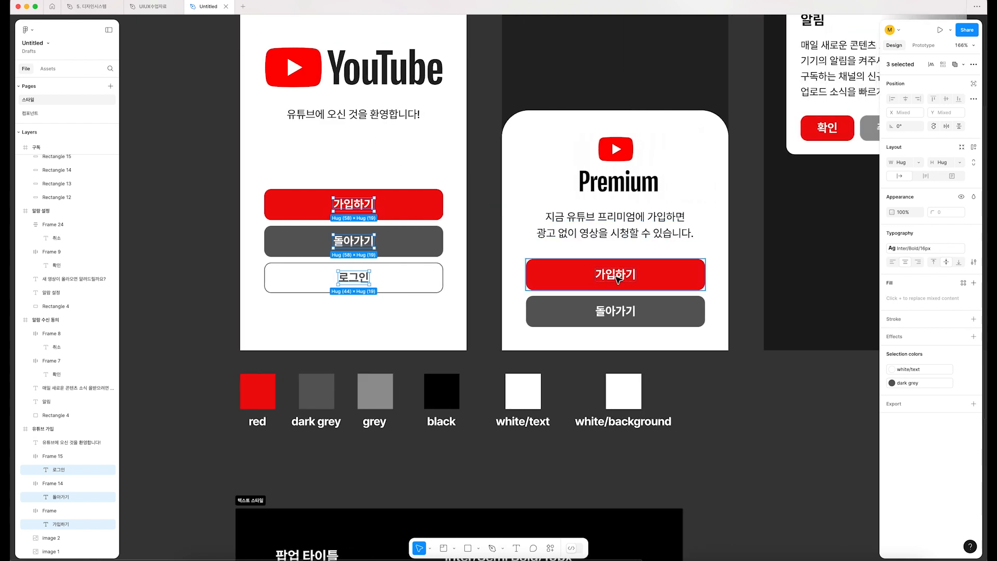
{"action": "left_click", "coordinate": [619, 274]}
{"action": "double_click", "coordinate": [618, 272]}
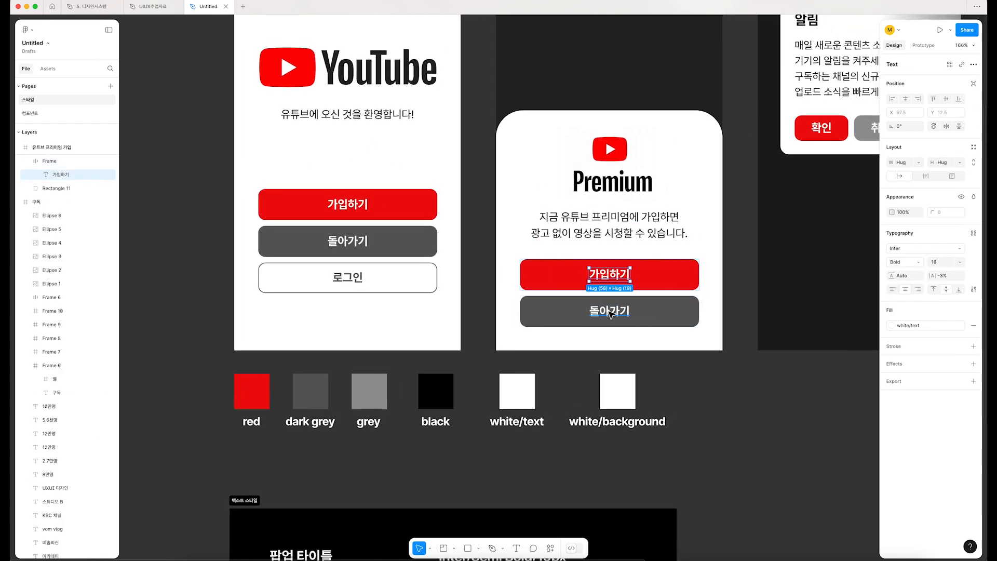
{"action": "left_click", "coordinate": [614, 308], "text": "shift"}
{"action": "left_click", "coordinate": [959, 250]}
{"action": "left_click", "coordinate": [959, 250]}
{"action": "left_click", "coordinate": [973, 236]}
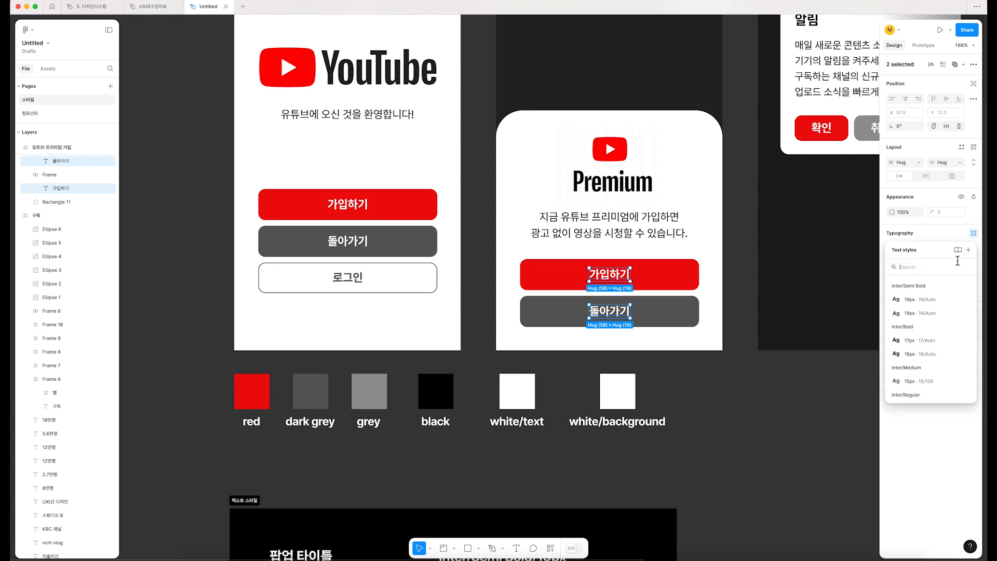
{"action": "left_click", "coordinate": [911, 358]}
{"action": "left_click", "coordinate": [754, 414]}
Step: Edit the Inter/Bold/16px text style and set its font size to 20
{"action": "scroll", "coordinate": [754, 415], "scroll_direction": "down", "scroll_amount": 3}
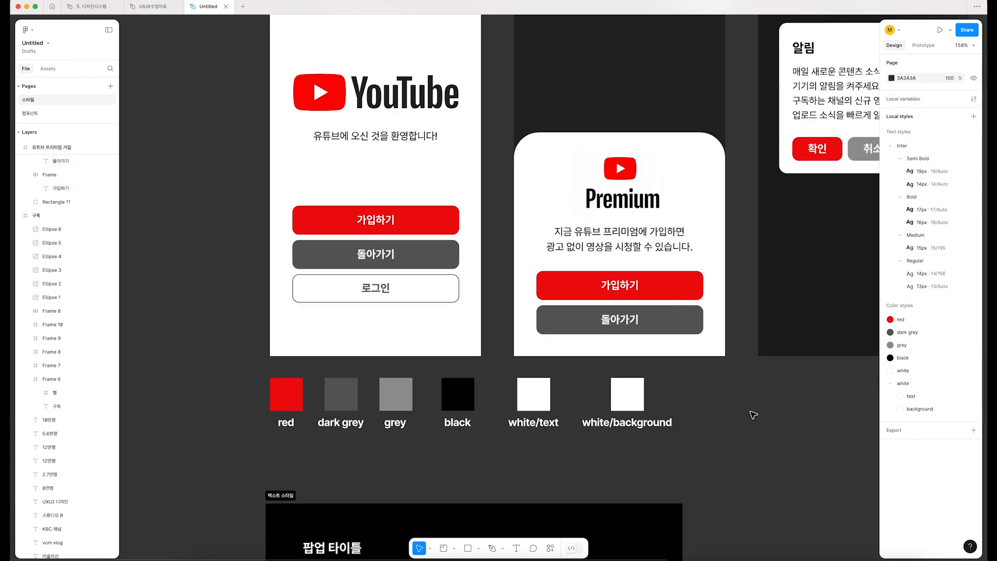
{"action": "left_click_drag", "start_coordinate": [762, 403], "coordinate": [732, 404]}
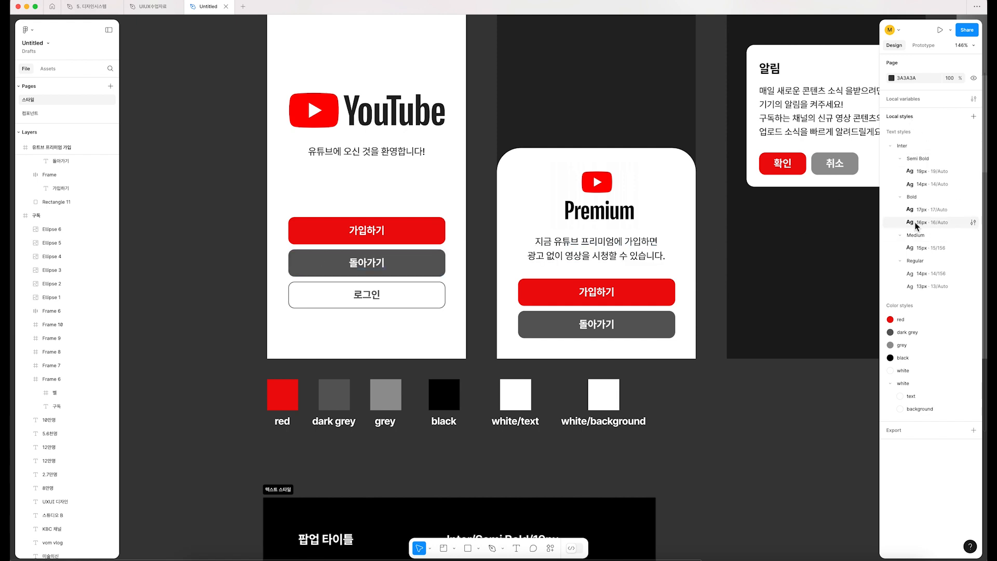
{"action": "left_click", "coordinate": [973, 223]}
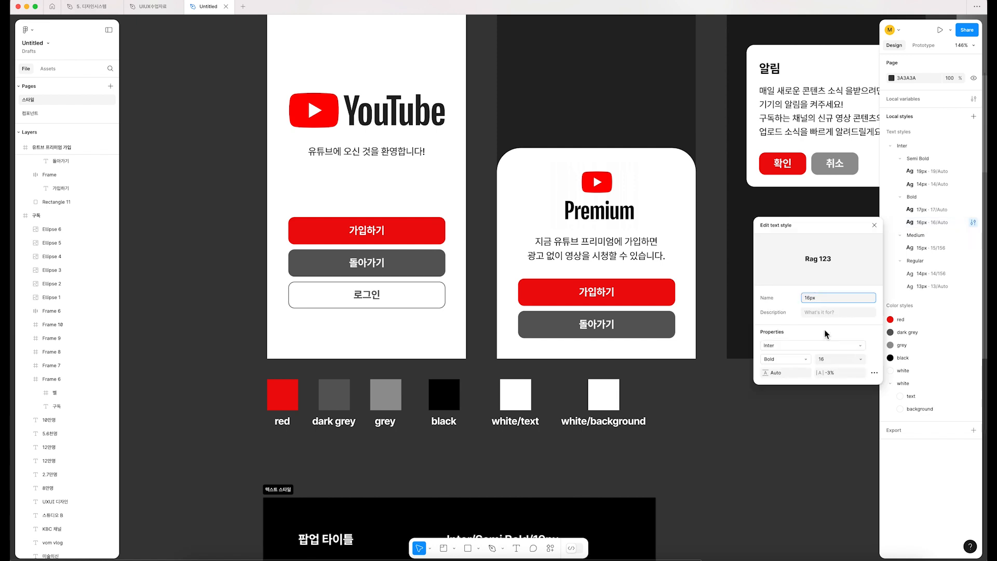
{"action": "left_click", "coordinate": [861, 358]}
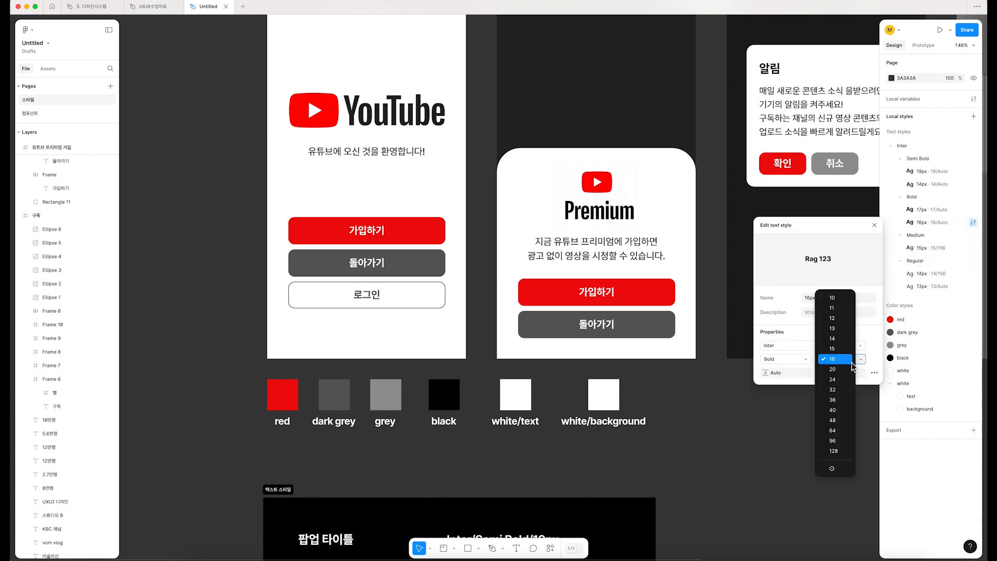
{"action": "left_click", "coordinate": [835, 369]}
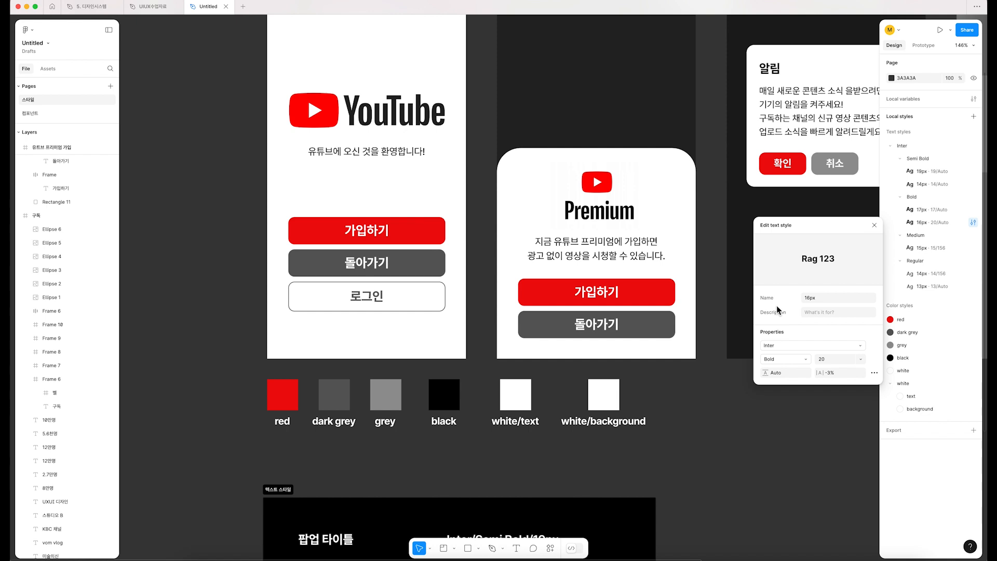
Step: Try the Light font weight on the Inter/Bold/16px text style and close its editor
{"action": "left_click", "coordinate": [793, 361]}
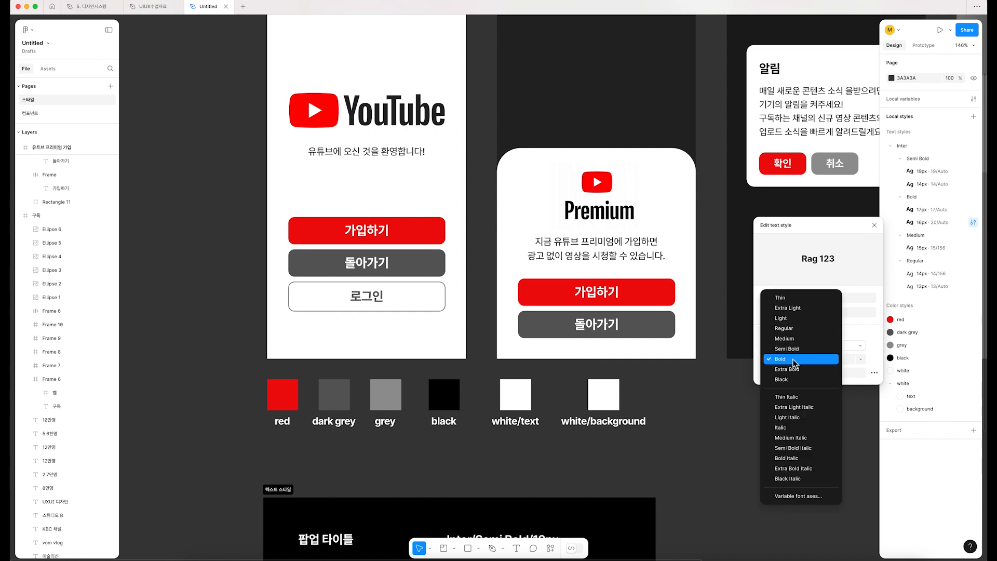
{"action": "left_click", "coordinate": [798, 322]}
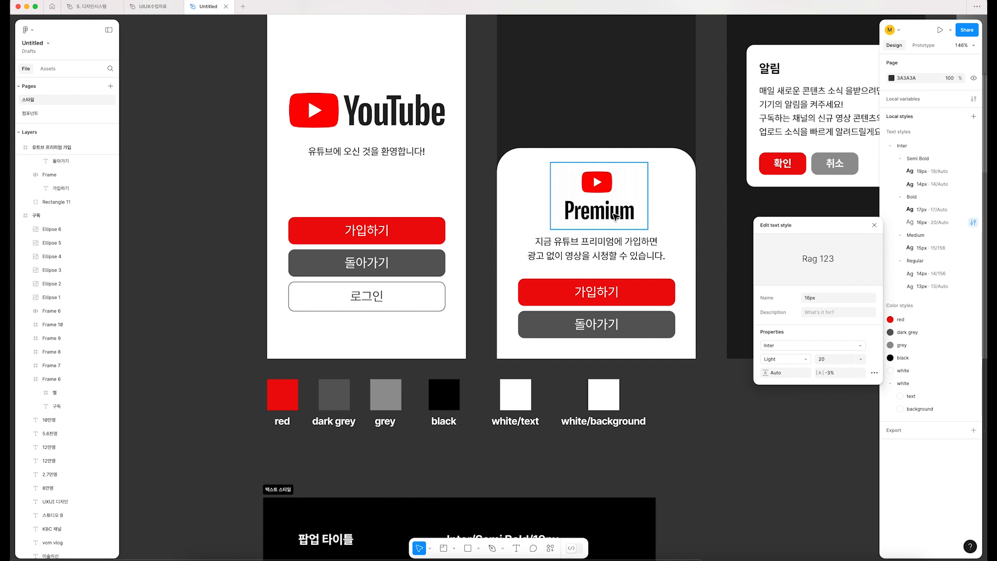
{"action": "left_click", "coordinate": [715, 436]}
Step: Open the list of available text styles for the description text in the 알림 popup, then dismiss it
{"action": "scroll", "coordinate": [716, 437], "scroll_direction": "down", "scroll_amount": 3}
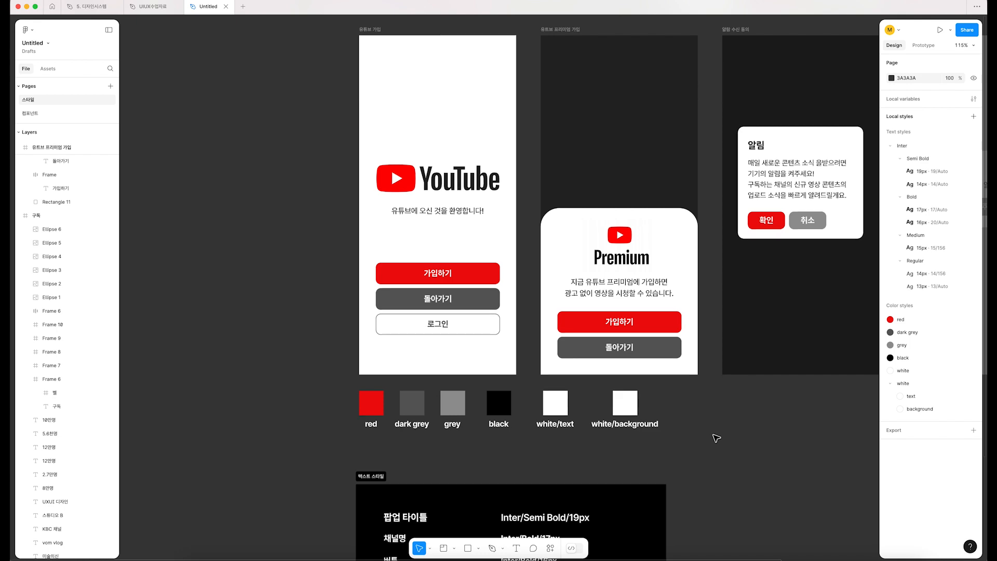
{"action": "scroll", "coordinate": [716, 438], "scroll_direction": "right", "scroll_amount": 5}
{"action": "scroll", "coordinate": [717, 438], "scroll_direction": "up", "scroll_amount": 3}
{"action": "scroll", "coordinate": [716, 438], "scroll_direction": "right", "scroll_amount": 10}
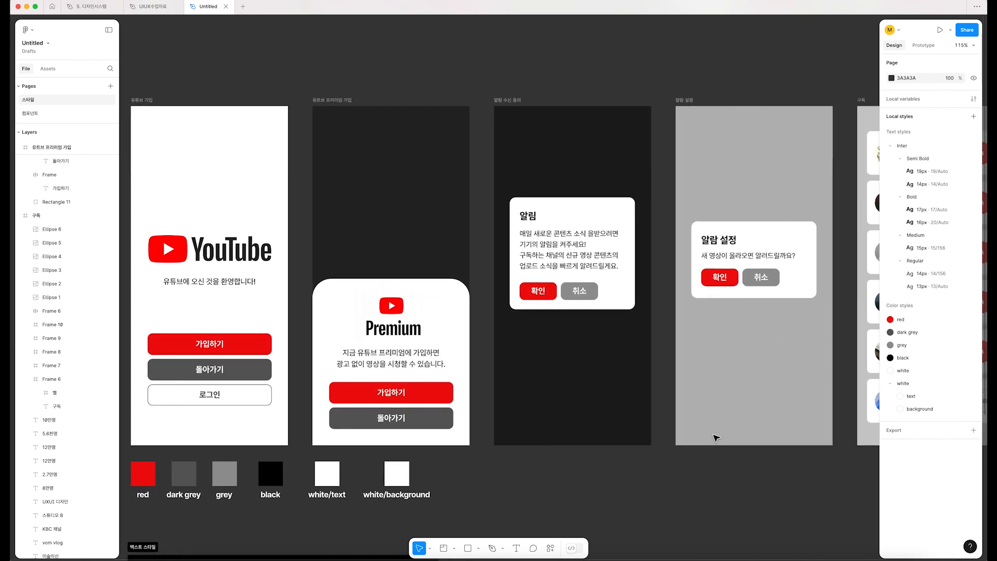
{"action": "scroll", "coordinate": [717, 438], "scroll_direction": "right", "scroll_amount": 2}
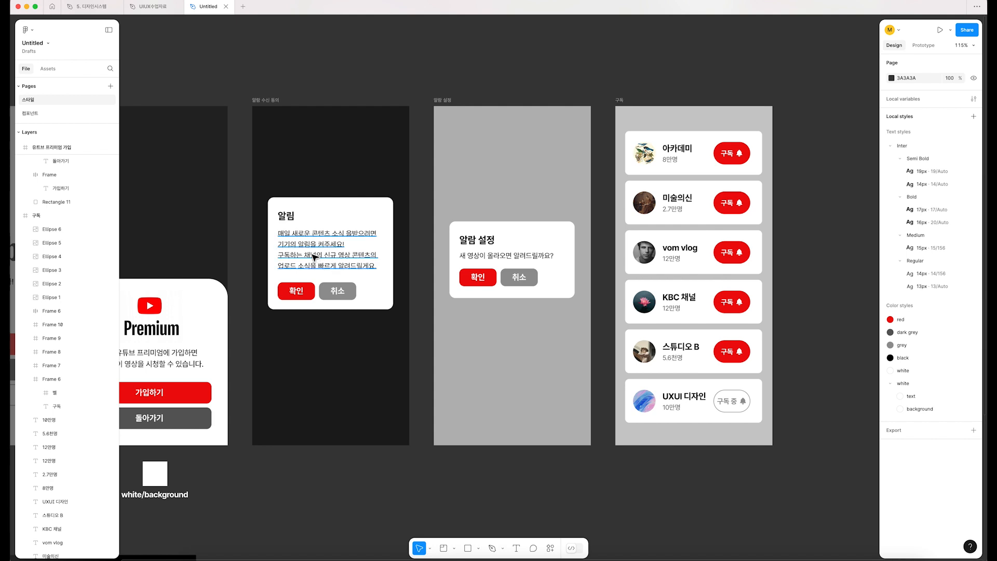
{"action": "left_click", "coordinate": [351, 256]}
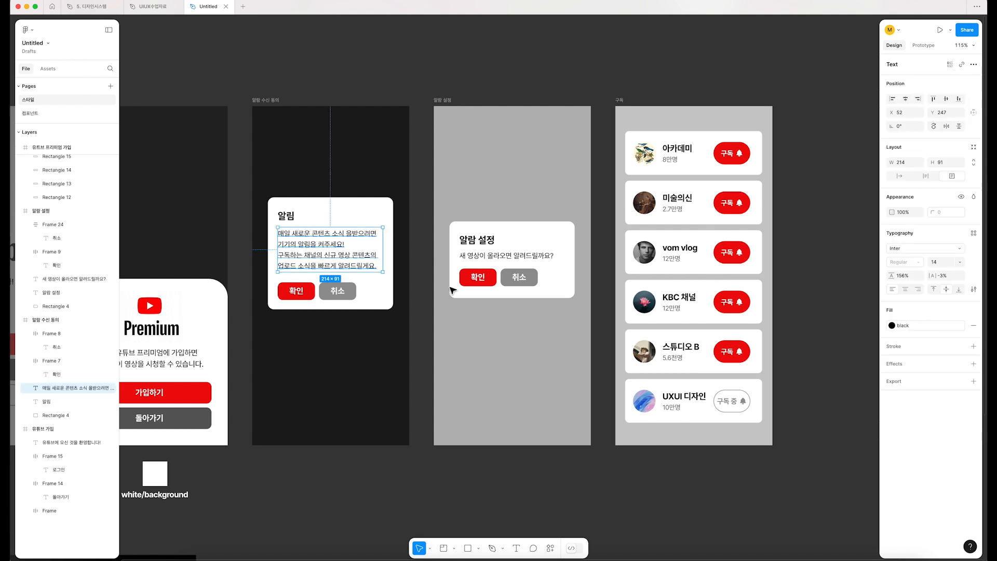
{"action": "left_click", "coordinate": [972, 235]}
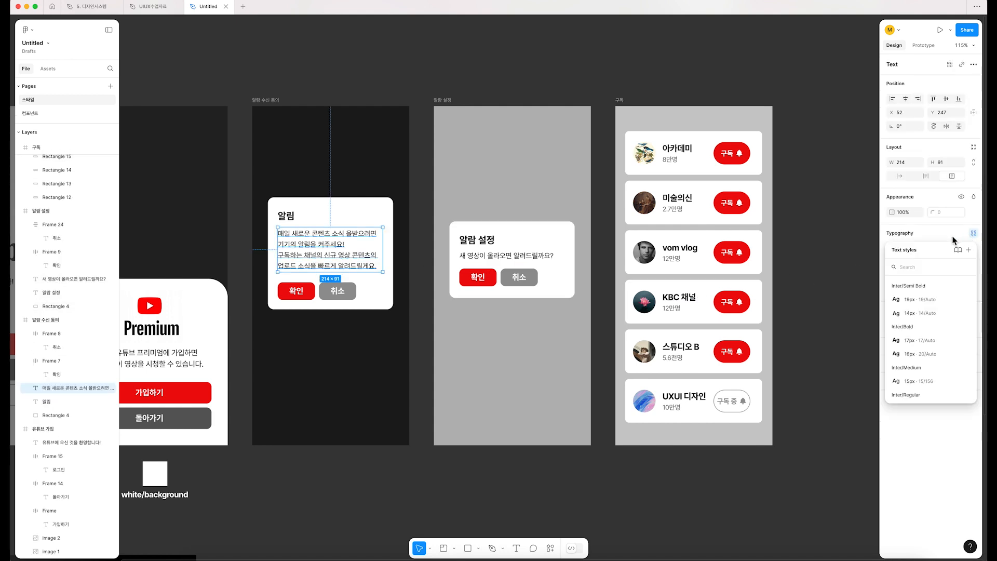
{"action": "left_click", "coordinate": [821, 251]}
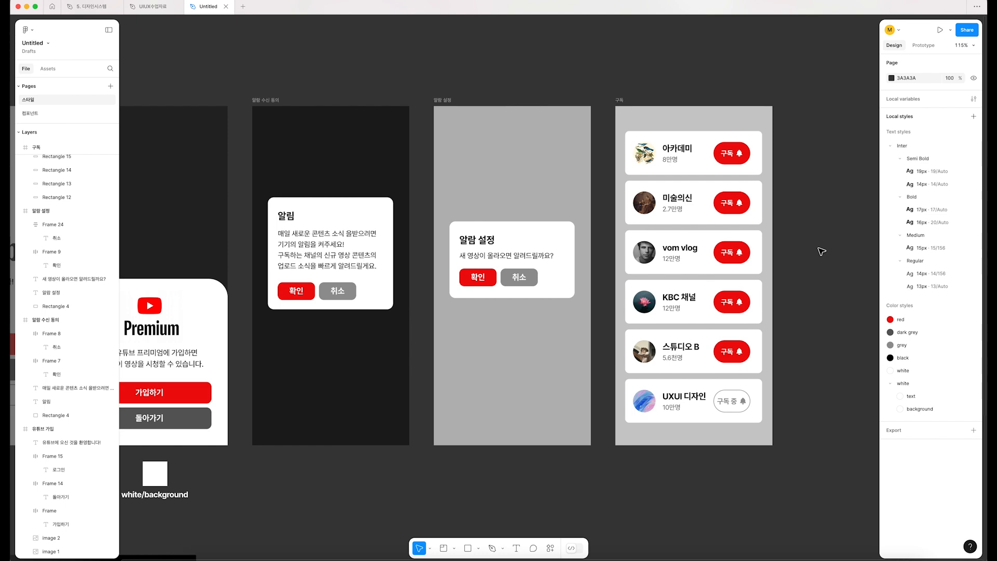
Step: Shrink the 텍스트 스타일 section from its lower-right corner so it fits its text samples more tightly
{"action": "scroll", "coordinate": [540, 414], "scroll_direction": "down", "scroll_amount": 3}
{"action": "left_click_drag", "start_coordinate": [540, 414], "coordinate": [539, 280]}
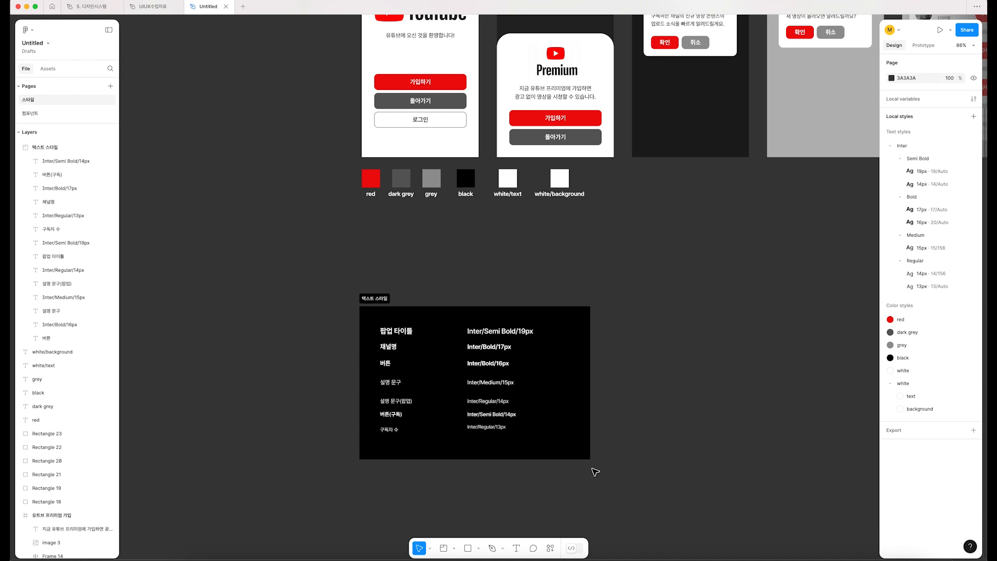
{"action": "left_click", "coordinate": [379, 306]}
{"action": "left_click_drag", "start_coordinate": [590, 460], "coordinate": [562, 448]}
Step: Move the color swatches and their labels down, just above the 텍스트 스타일 section, and enclose them in a new 781 × 216 section
{"action": "left_click_drag", "start_coordinate": [590, 162], "coordinate": [327, 247]}
{"action": "left_click_drag", "start_coordinate": [558, 179], "coordinate": [591, 234]}
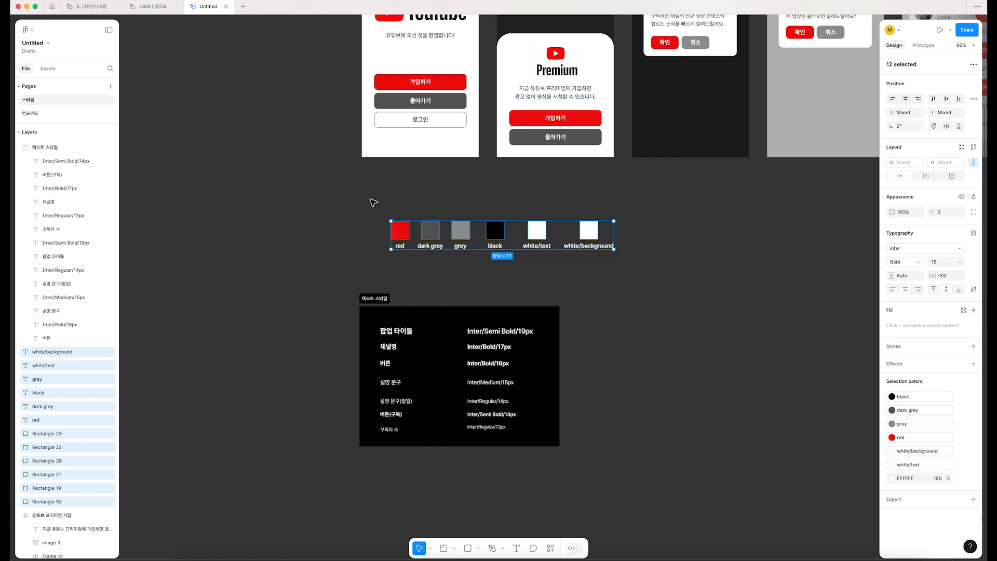
{"action": "left_click", "coordinate": [372, 200]}
{"action": "left_click", "coordinate": [444, 549]}
{"action": "left_click_drag", "start_coordinate": [362, 274], "coordinate": [644, 193]}
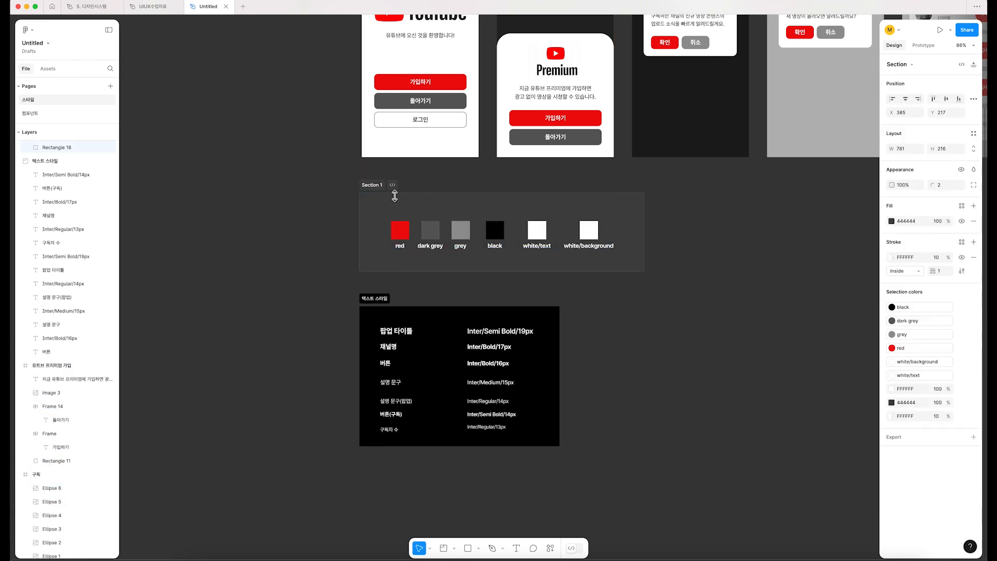
Step: Set the new swatch section's fill to black, 000000, and name the section 컬러 스타일
{"action": "left_click", "coordinate": [892, 221]}
{"action": "left_click", "coordinate": [777, 343]}
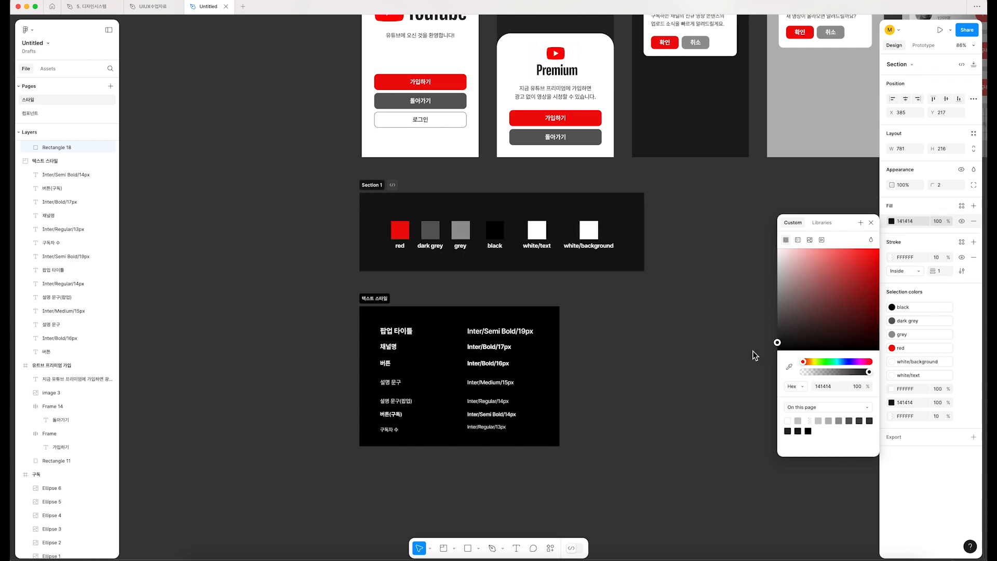
{"action": "left_click_drag", "start_coordinate": [755, 355], "coordinate": [748, 364]}
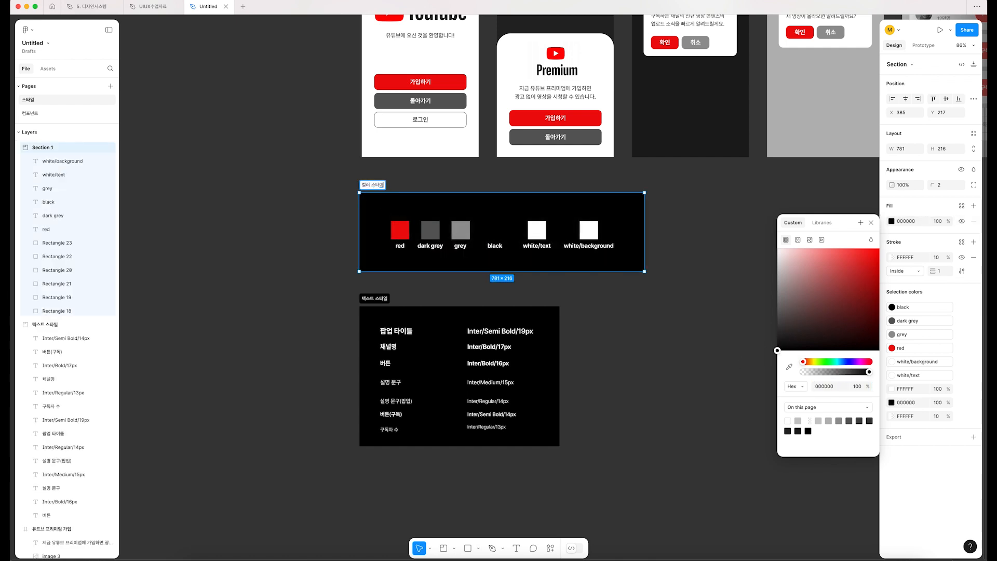
Step: Change the 컬러 스타일 section's fill to the muted reddish brown 815E5E so the black swatch stands out
{"action": "scroll", "coordinate": [399, 161], "scroll_direction": "up", "scroll_amount": 5}
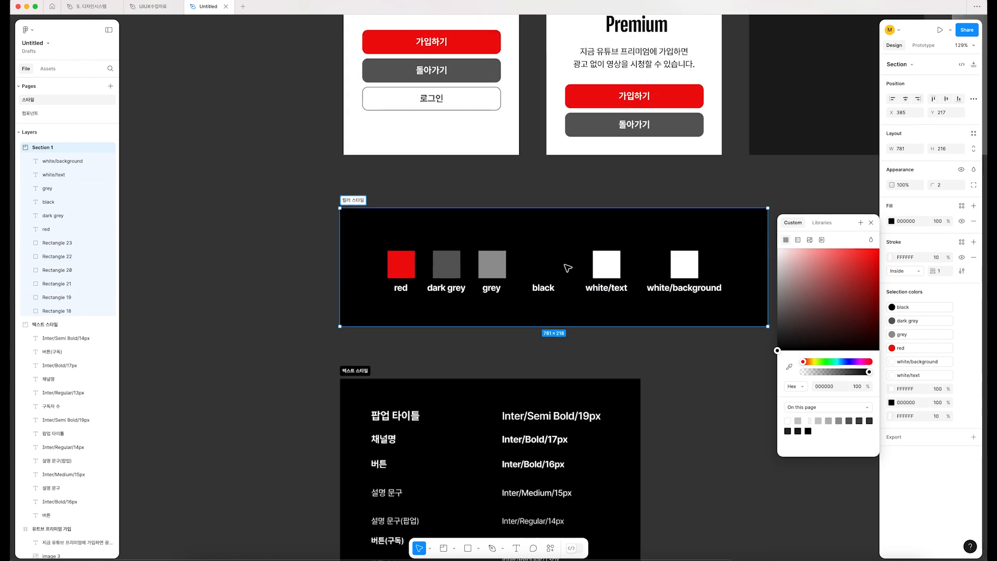
{"action": "left_click_drag", "start_coordinate": [777, 350], "coordinate": [805, 301]}
{"action": "scroll", "coordinate": [726, 364], "scroll_direction": "down", "scroll_amount": 1}
{"action": "scroll", "coordinate": [726, 364], "scroll_direction": "down", "scroll_amount": 5}
{"action": "left_click", "coordinate": [738, 403]}
Step: Move the 컬러 스타일 and 텍스트 스타일 sections together to the empty canvas left of the YouTube screens, lined up with their height
{"action": "left_click_drag", "start_coordinate": [738, 405], "coordinate": [595, 398]}
{"action": "left_click_drag", "start_coordinate": [665, 525], "coordinate": [186, 251]}
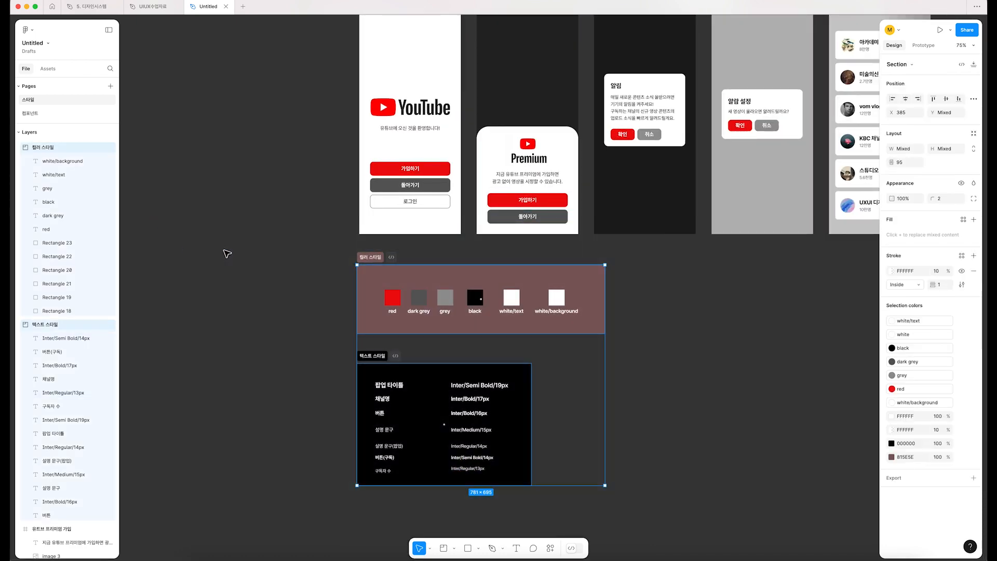
{"action": "left_click", "coordinate": [227, 253]}
{"action": "scroll", "coordinate": [333, 291], "scroll_direction": "down", "scroll_amount": 4}
{"action": "left_click", "coordinate": [343, 283]}
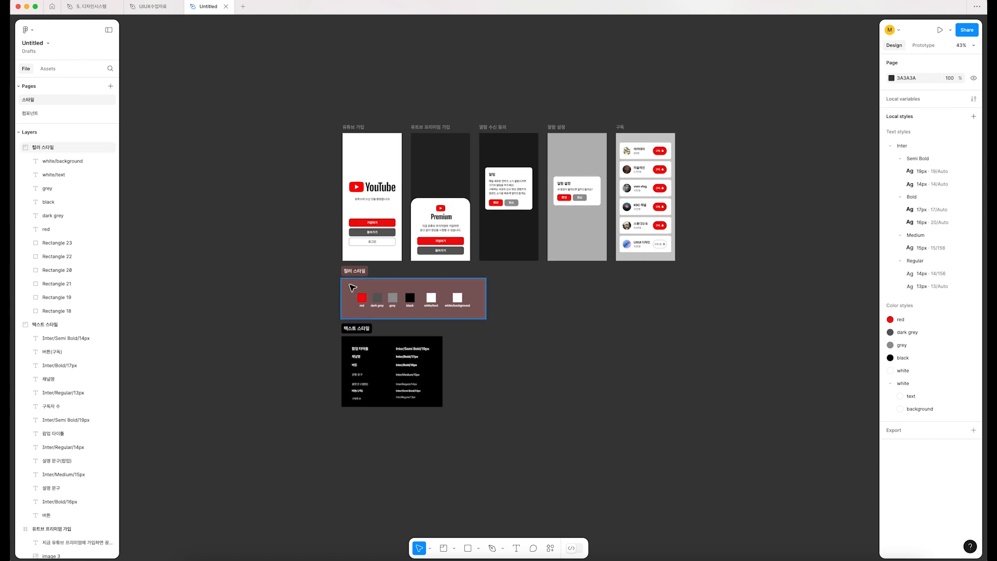
{"action": "left_click", "coordinate": [356, 330], "text": "shift"}
{"action": "left_click_drag", "start_coordinate": [357, 330], "coordinate": [189, 186]}
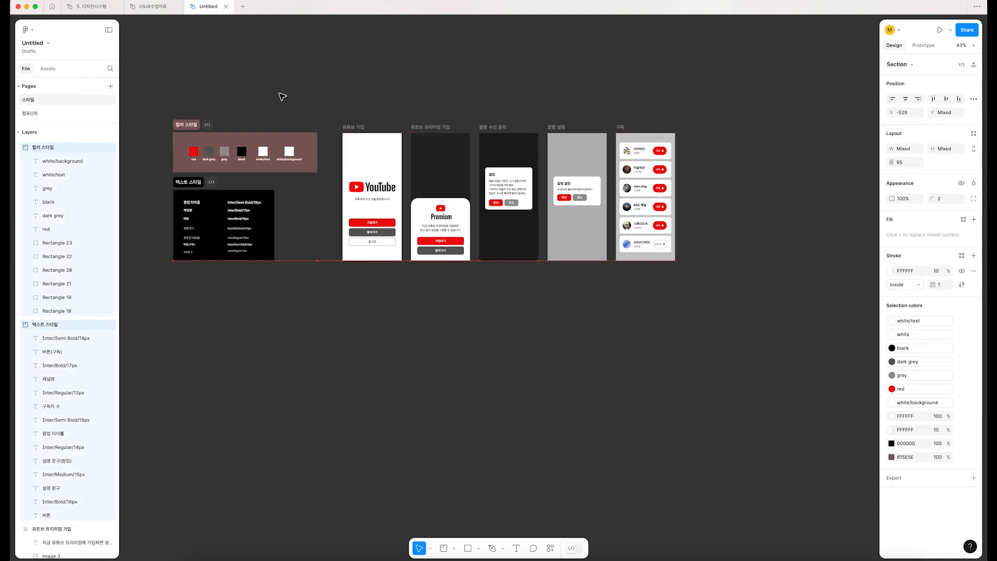
{"action": "left_click", "coordinate": [263, 116]}
Step: Add a drop shadow to the welcome text under the YouTube logo and color it light red, FF5454
{"action": "scroll", "coordinate": [263, 116], "scroll_direction": "up", "scroll_amount": 5}
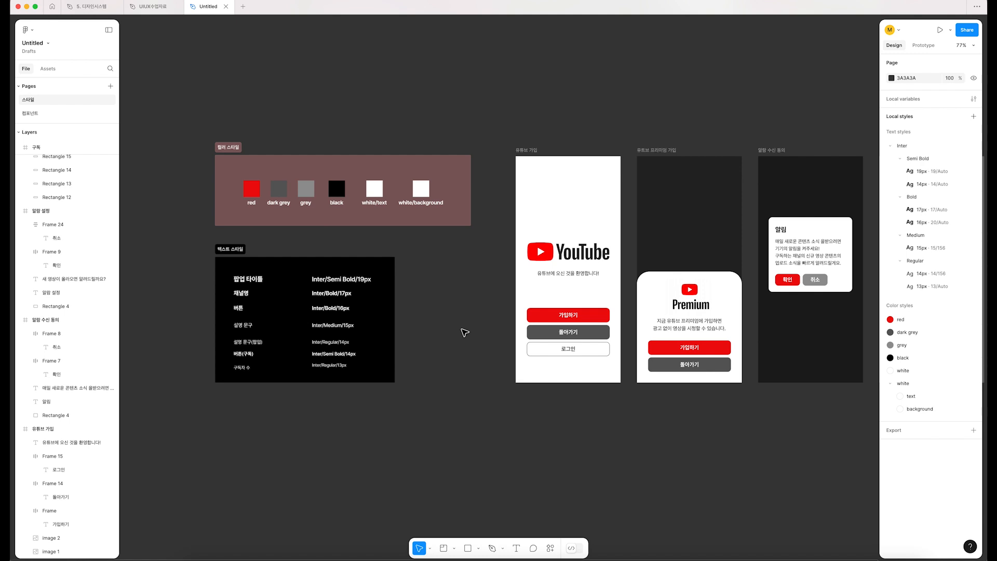
{"action": "scroll", "coordinate": [629, 289], "scroll_direction": "up", "scroll_amount": 5}
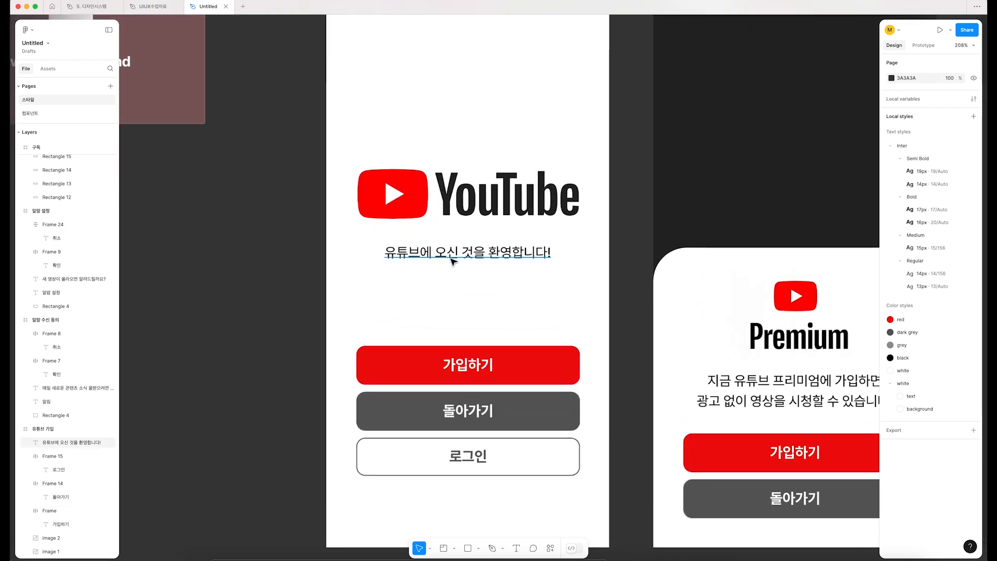
{"action": "left_click", "coordinate": [451, 259]}
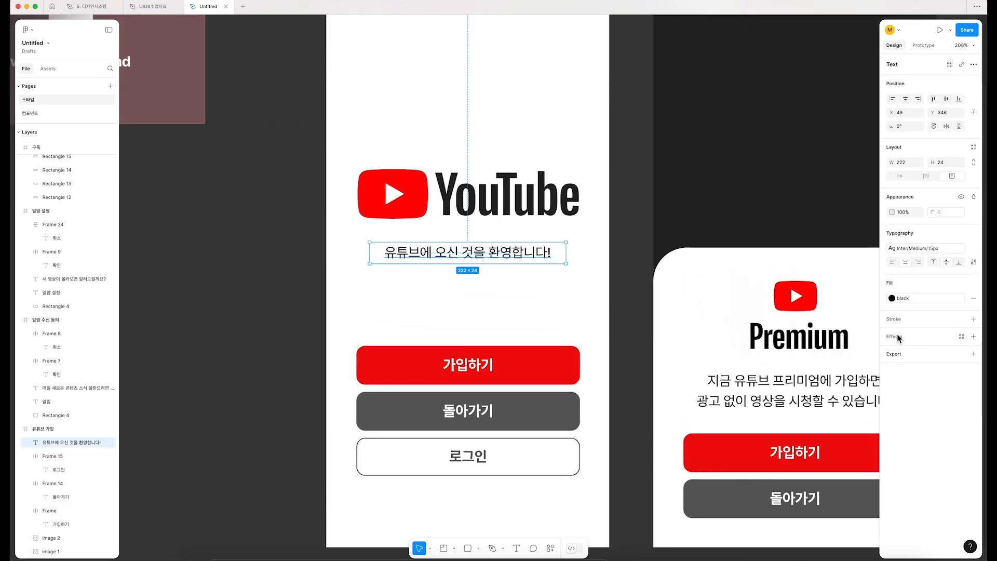
{"action": "left_click", "coordinate": [899, 338]}
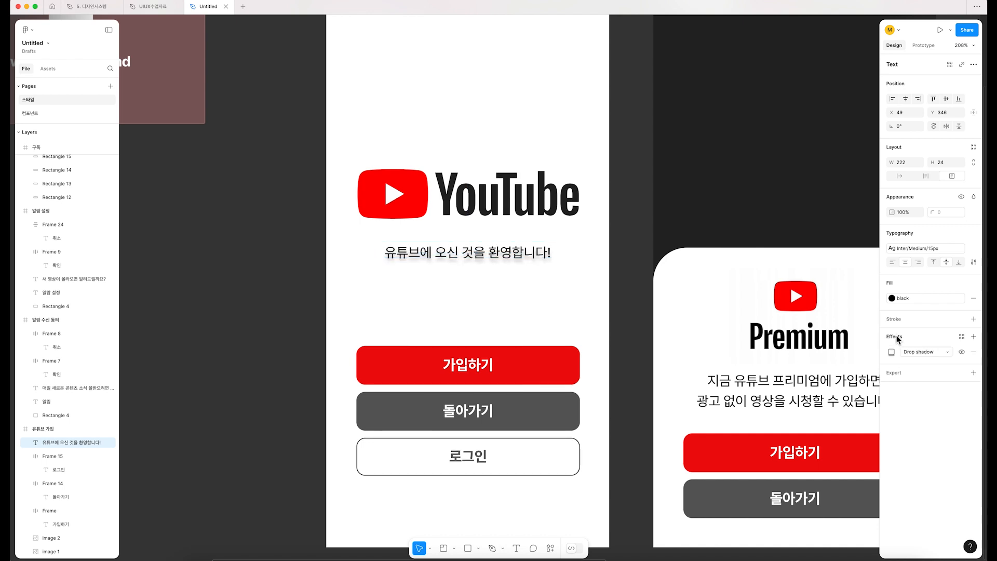
{"action": "left_click", "coordinate": [891, 352]}
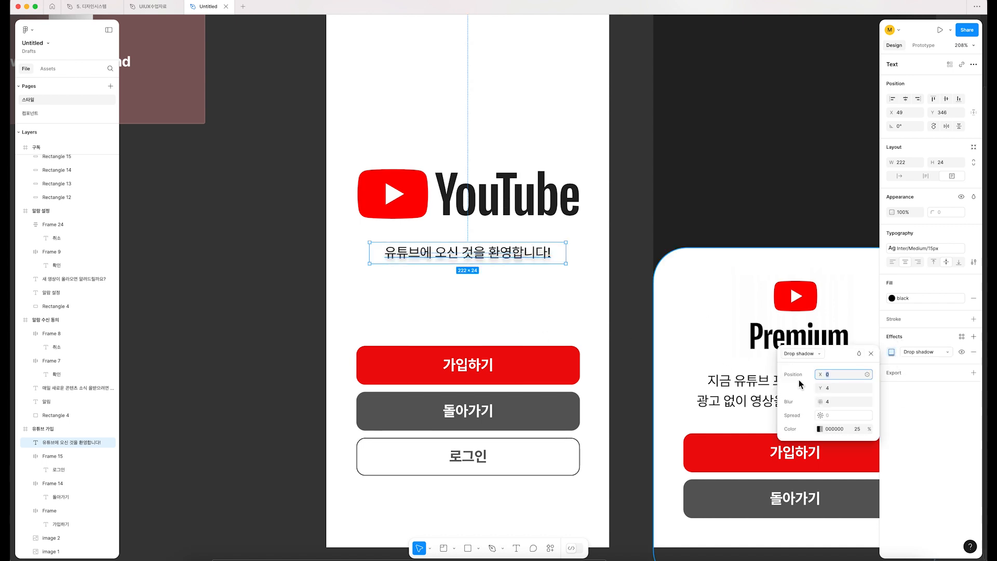
{"action": "left_click", "coordinate": [819, 429]}
{"action": "left_click_drag", "start_coordinate": [756, 403], "coordinate": [743, 345]}
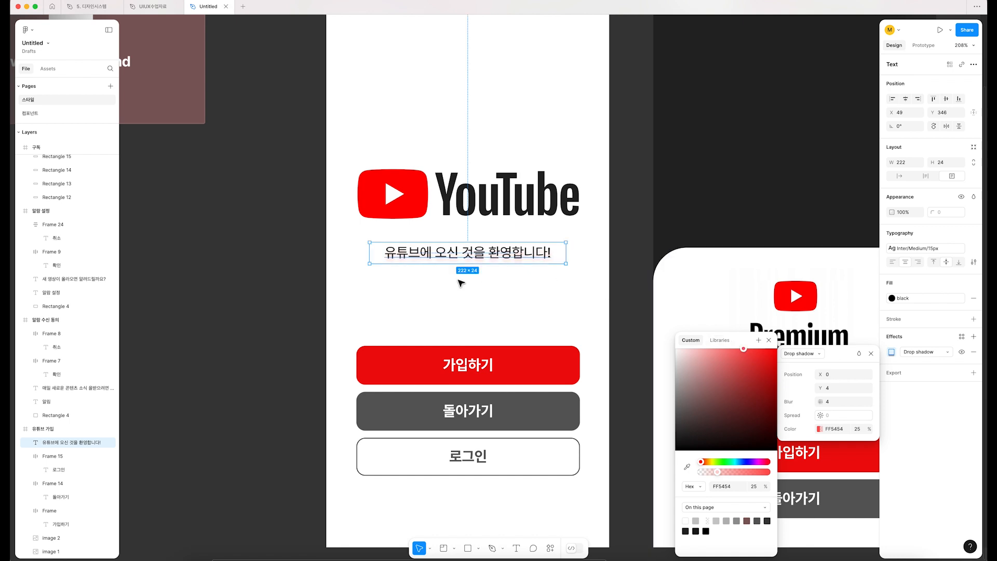
{"action": "left_click", "coordinate": [871, 353]}
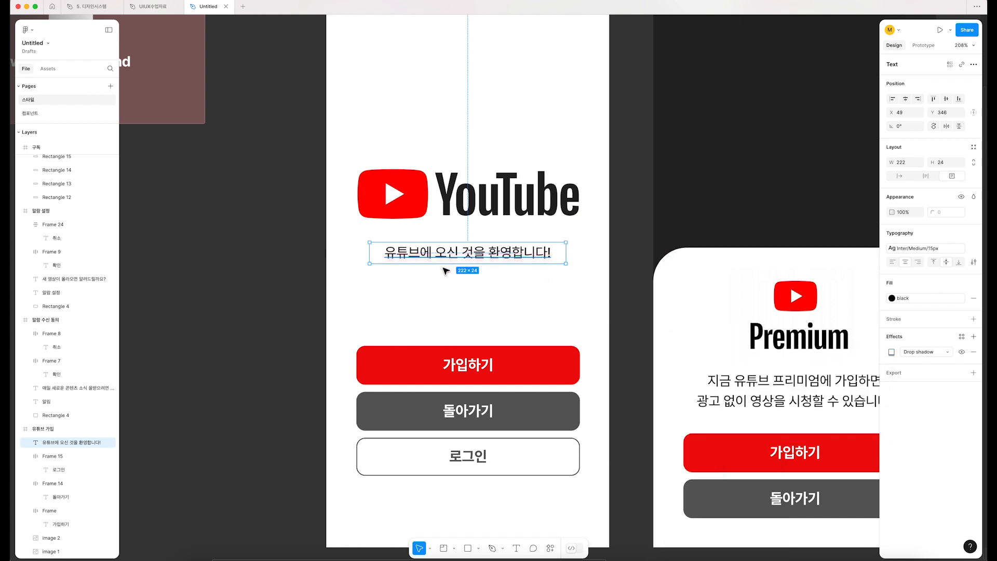
Step: Save the welcome text's drop shadow as a reusable effect style named dropshadow
{"action": "scroll", "coordinate": [630, 338], "scroll_direction": "right", "scroll_amount": 3}
{"action": "left_click", "coordinate": [742, 380]}
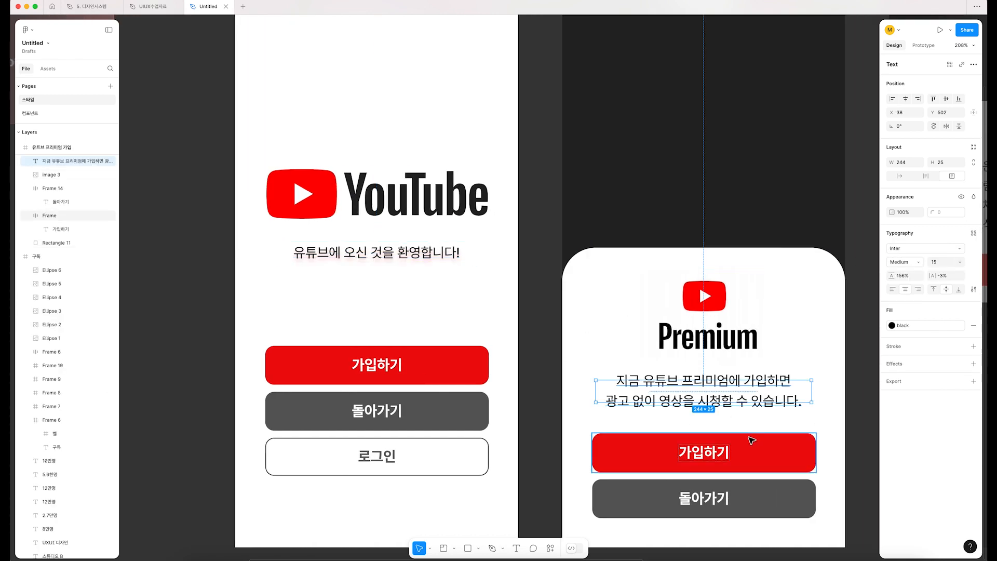
{"action": "left_click", "coordinate": [407, 254]}
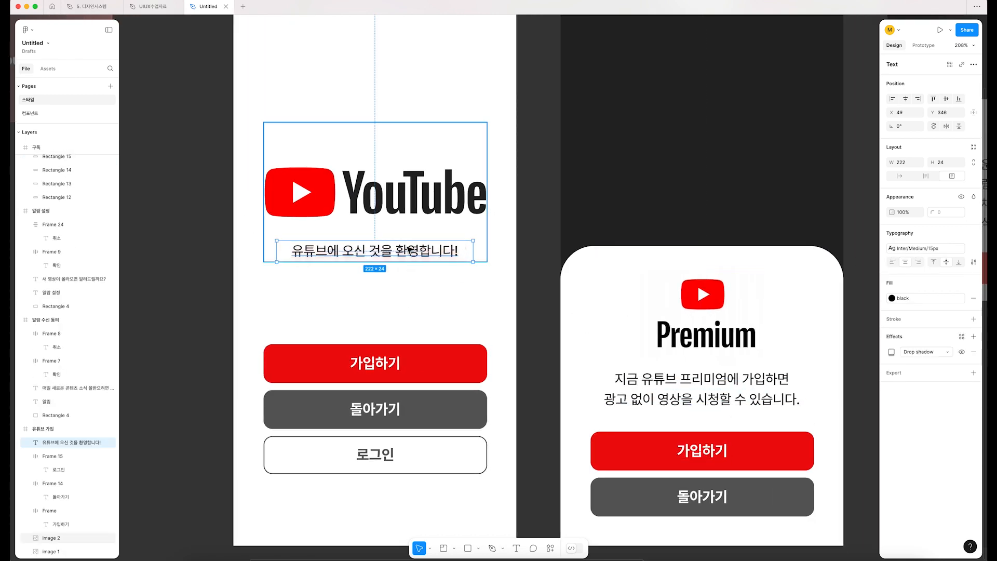
{"action": "scroll", "coordinate": [478, 286], "scroll_direction": "down", "scroll_amount": 1}
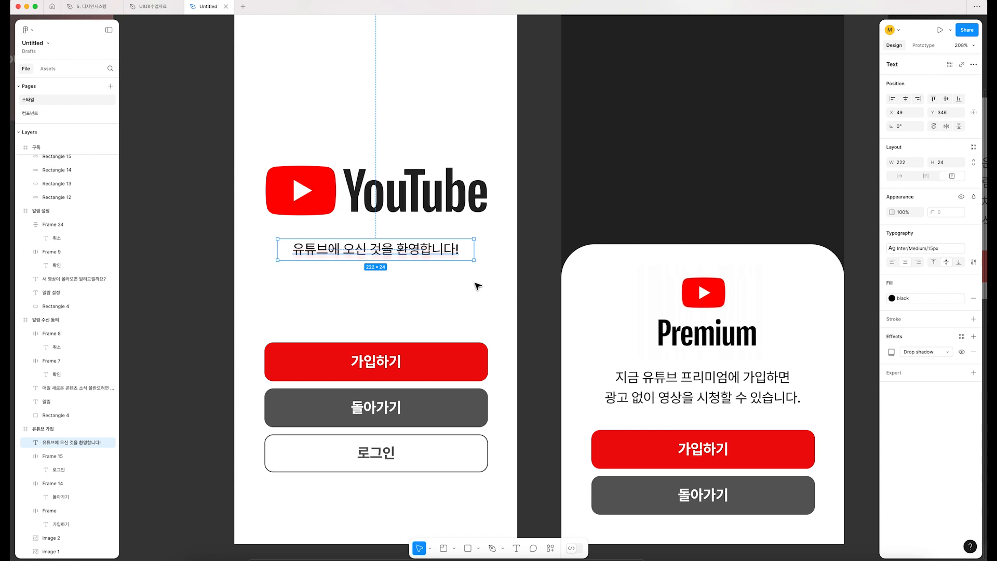
{"action": "left_click", "coordinate": [961, 336]}
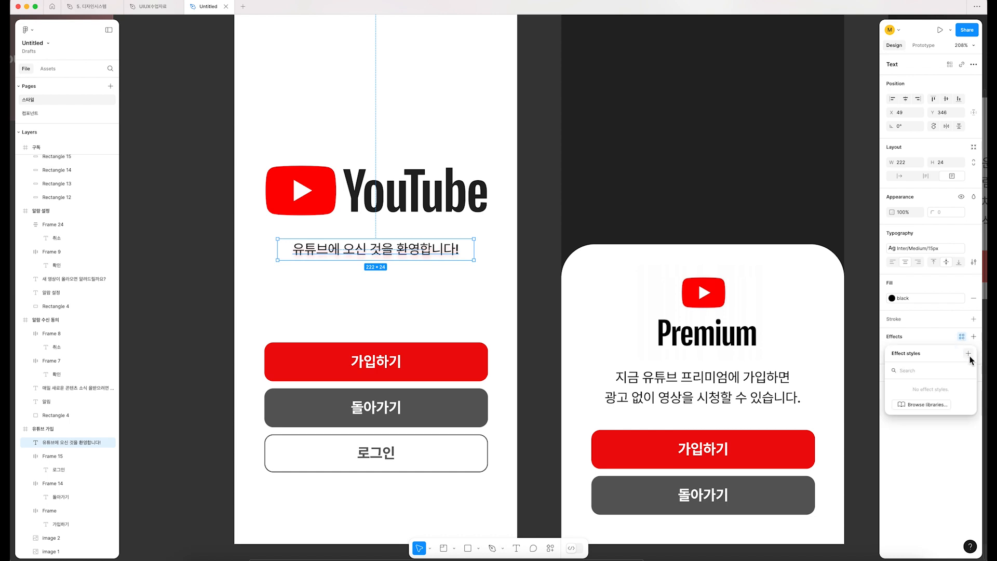
{"action": "left_click", "coordinate": [968, 355]}
{"action": "type", "text": "ㄴ"}
{"action": "key", "text": "BackSpace"}
{"action": "key", "text": "Caps_Lock"}
{"action": "type", "text": "dro"}
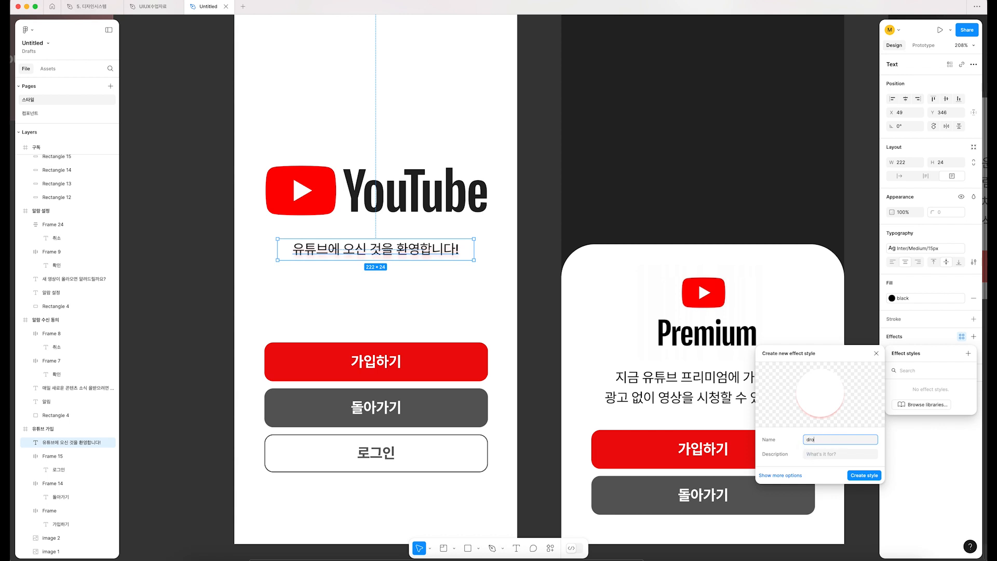
{"action": "type", "text": "pshadow"}
{"action": "left_click", "coordinate": [870, 476]}
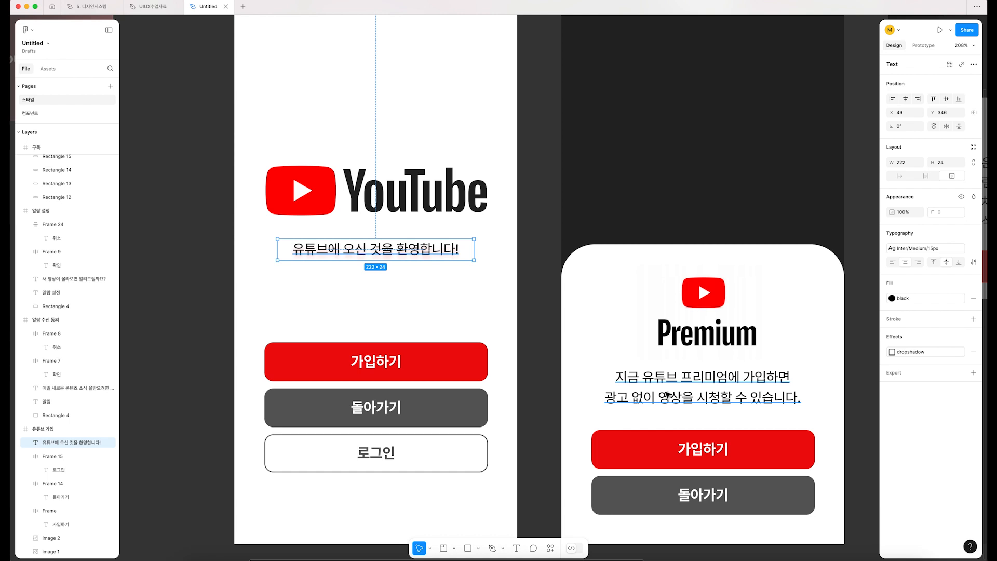
Step: Add an effect to the description text on the Premium screen and apply the dropshadow style to it
{"action": "scroll", "coordinate": [667, 395], "scroll_direction": "right", "scroll_amount": 4}
{"action": "left_click", "coordinate": [597, 383]}
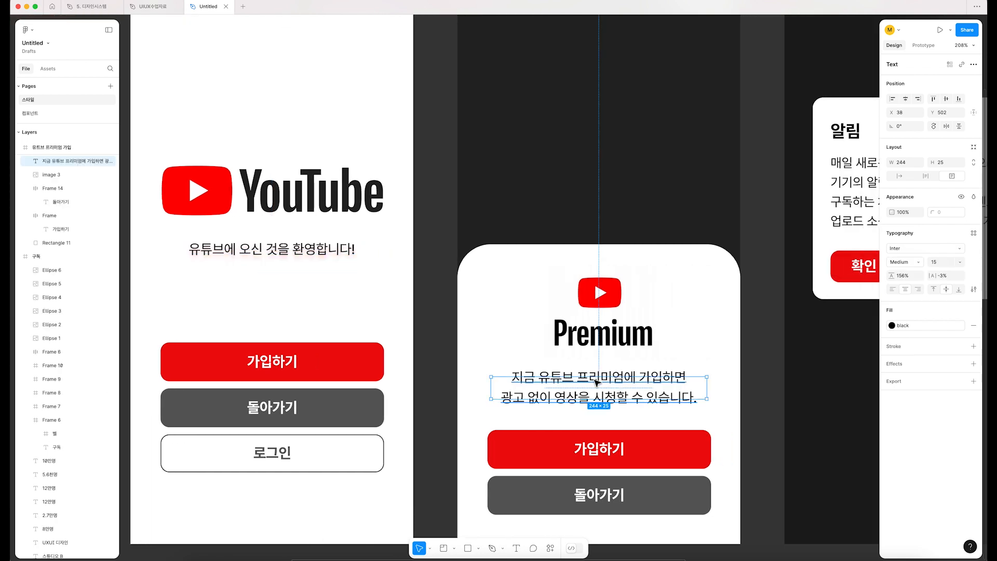
{"action": "left_click", "coordinate": [973, 363]}
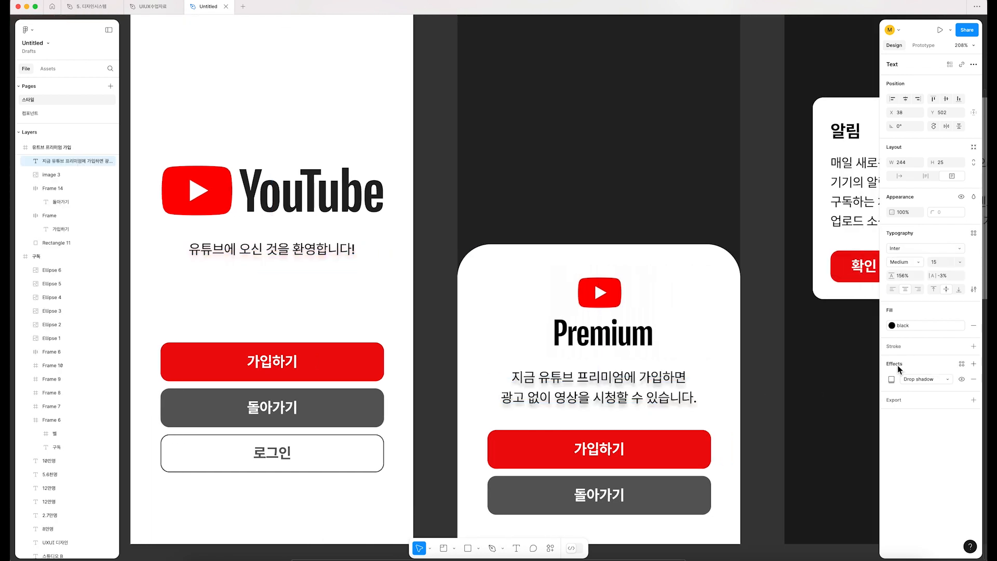
{"action": "left_click", "coordinate": [962, 365]}
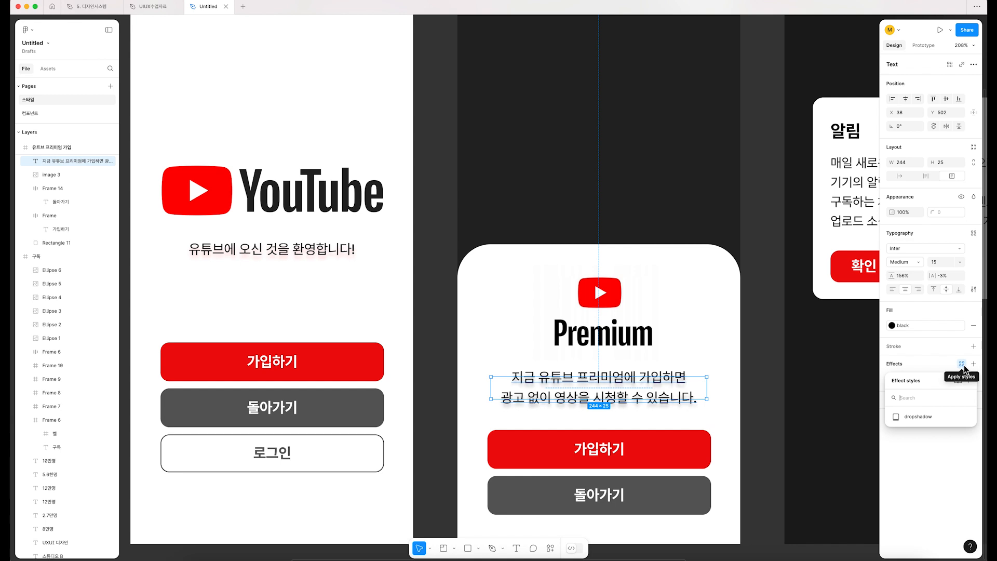
{"action": "left_click", "coordinate": [916, 417]}
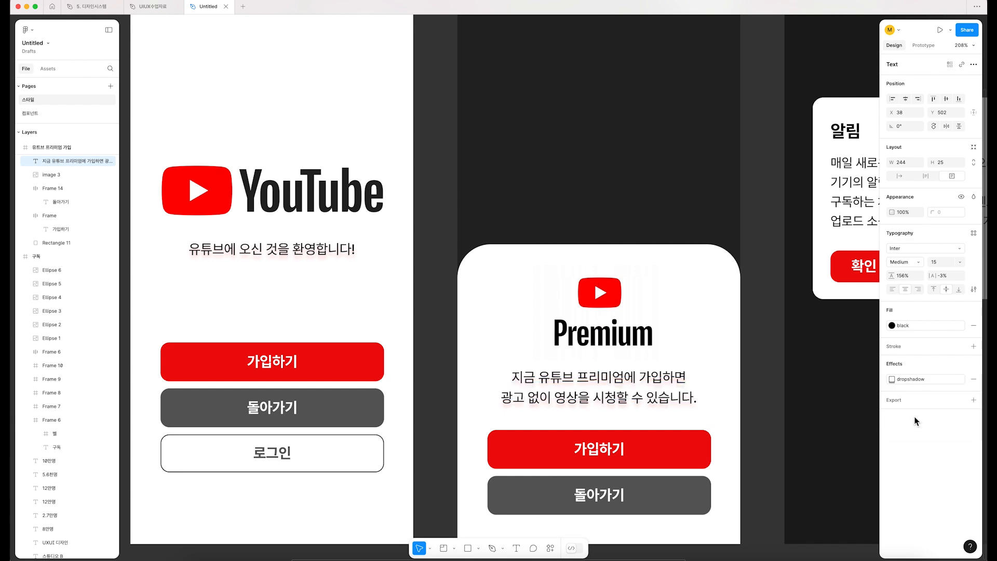
Step: Edit the dropshadow effect style so that its shadow color is the blue-violet 6554FF
{"action": "left_click", "coordinate": [768, 401]}
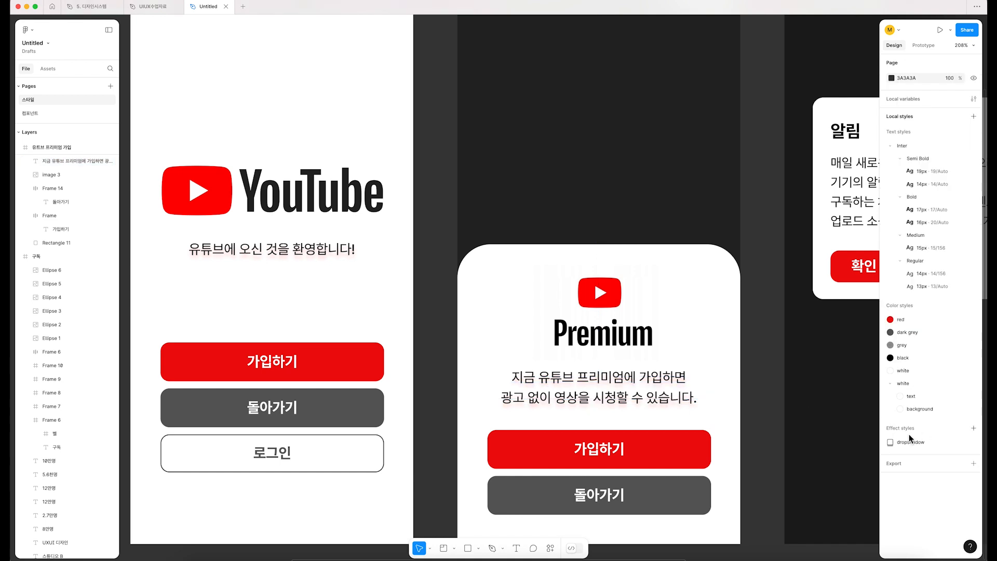
{"action": "left_click", "coordinate": [973, 442]}
{"action": "left_click", "coordinate": [770, 544]}
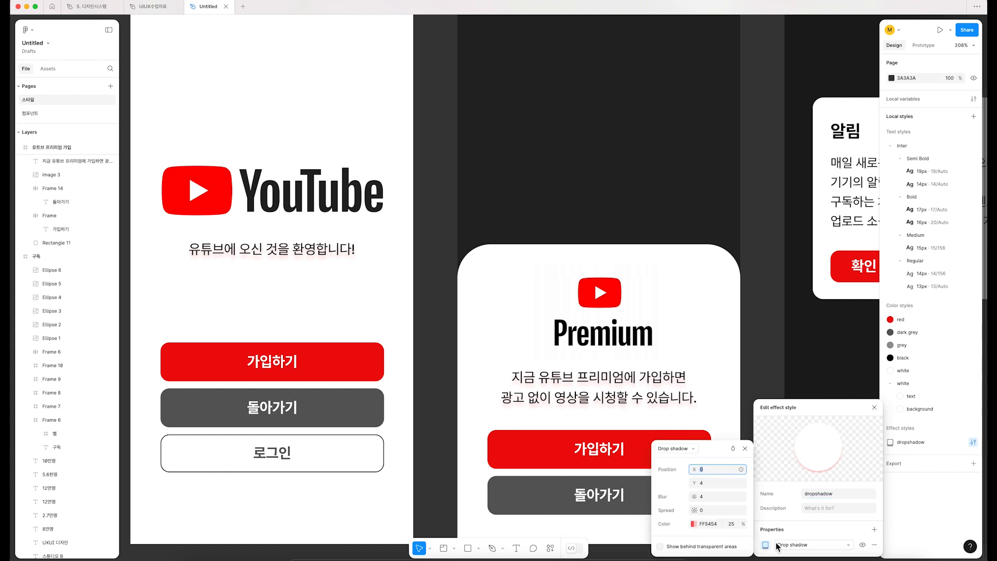
{"action": "left_click", "coordinate": [693, 523]}
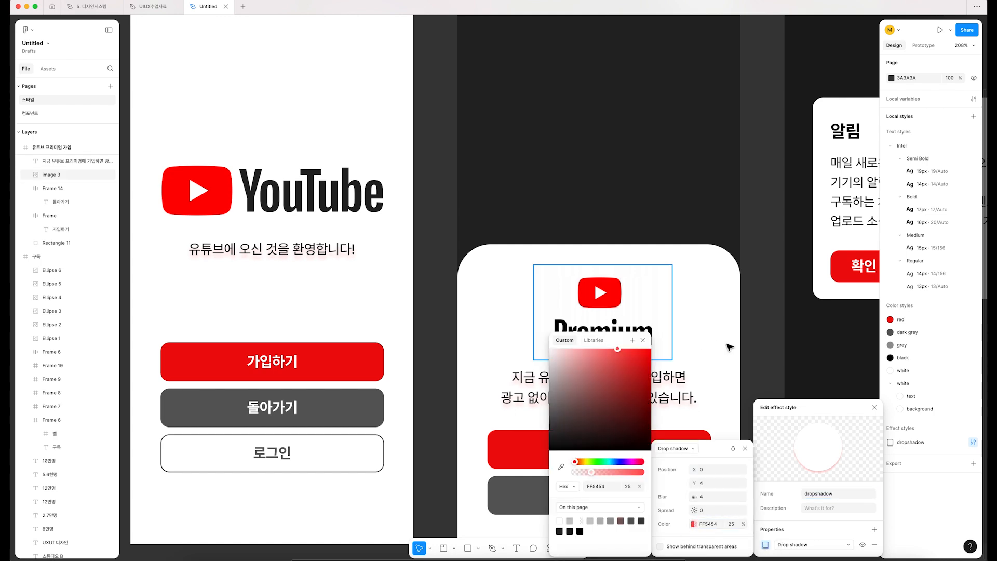
{"action": "scroll", "coordinate": [664, 342], "scroll_direction": "down", "scroll_amount": 5}
{"action": "scroll", "coordinate": [664, 341], "scroll_direction": "right", "scroll_amount": 3}
{"action": "left_click_drag", "start_coordinate": [625, 462], "coordinate": [620, 463]}
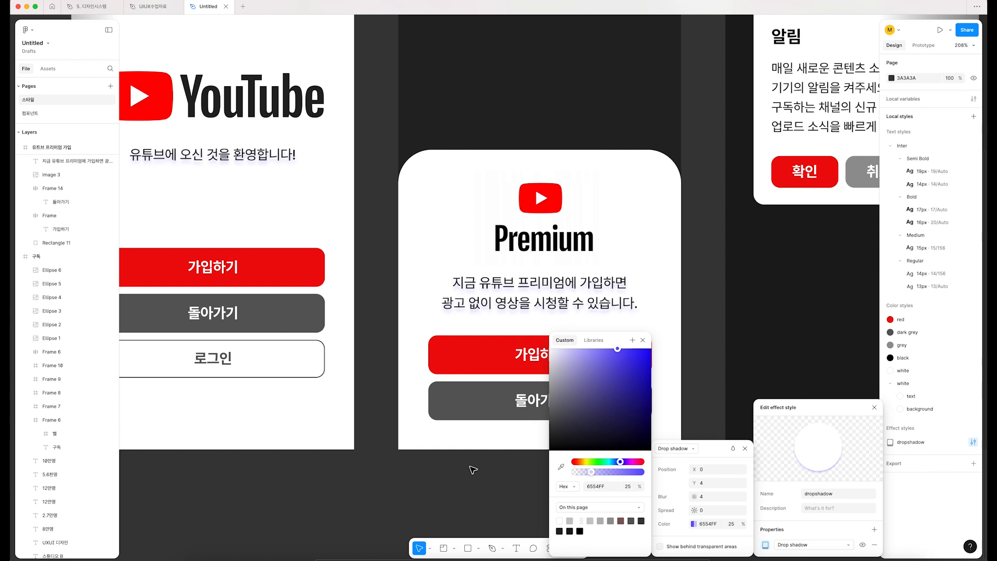
{"action": "left_click", "coordinate": [410, 484]}
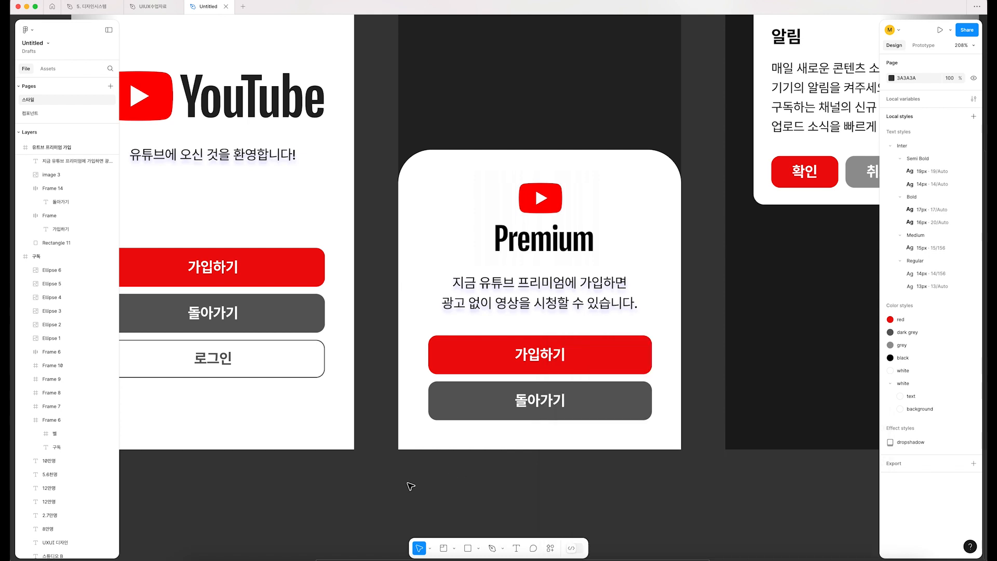
{"action": "scroll", "coordinate": [609, 359], "scroll_direction": "down", "scroll_amount": 1}
{"action": "left_click", "coordinate": [608, 360]}
{"action": "left_click", "coordinate": [601, 488]}
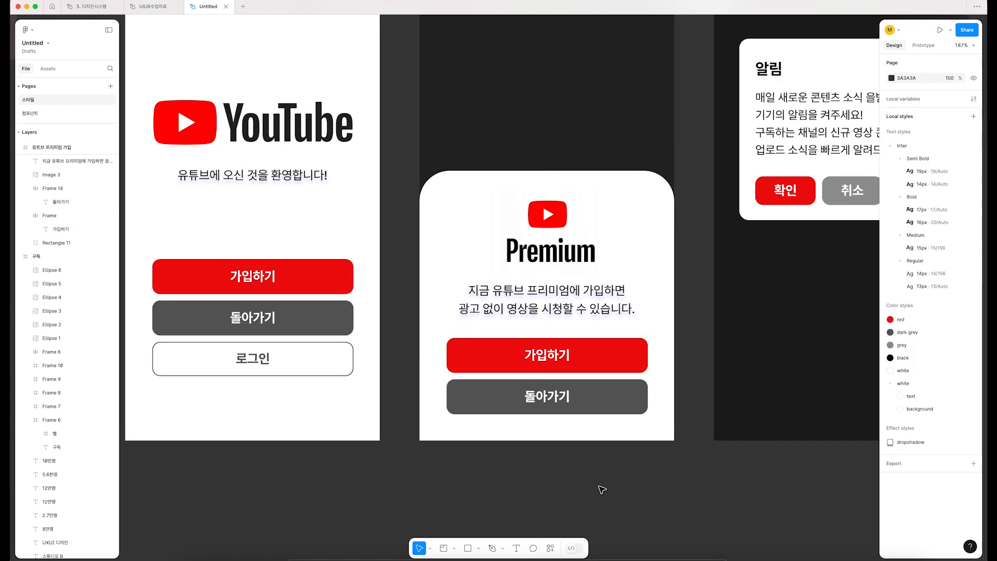
{"action": "left_click", "coordinate": [592, 363]}
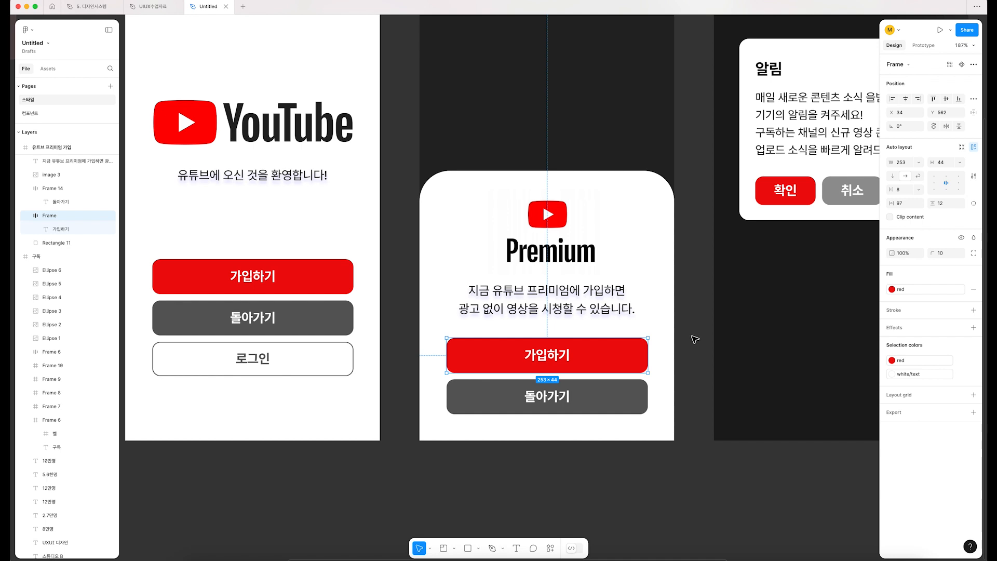
{"action": "double_click", "coordinate": [559, 355]}
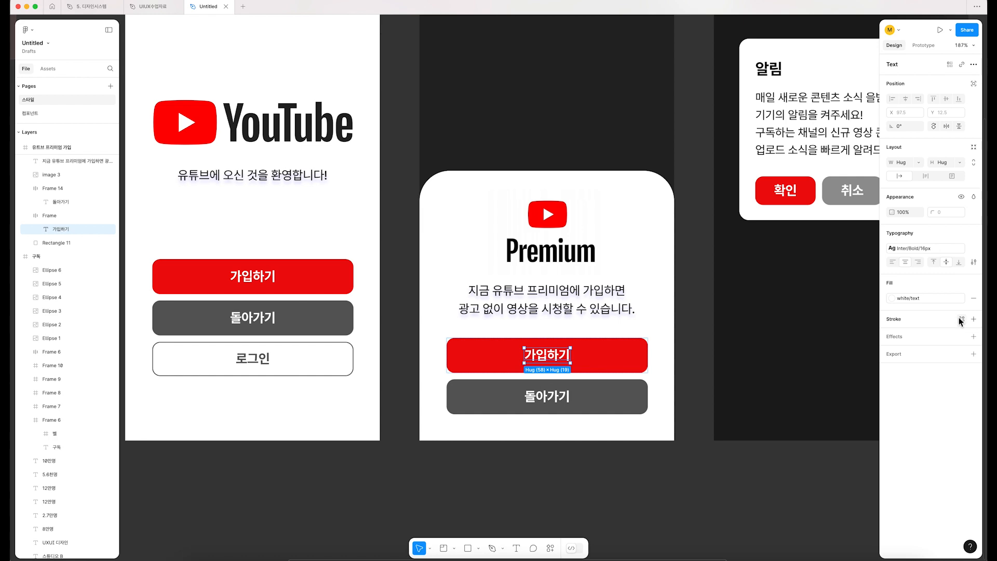
{"action": "left_click", "coordinate": [647, 492]}
Step: Add a layout grid to the YouTube Premium sign-up frame and change its type to columns
{"action": "scroll", "coordinate": [417, 137], "scroll_direction": "up", "scroll_amount": 5}
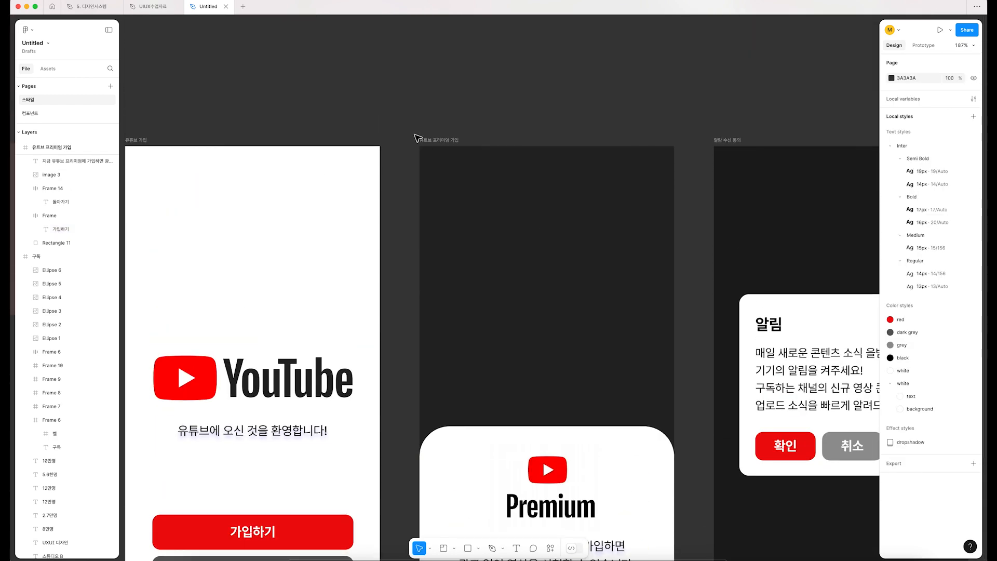
{"action": "left_click", "coordinate": [437, 140]}
{"action": "scroll", "coordinate": [732, 369], "scroll_direction": "down", "scroll_amount": 5}
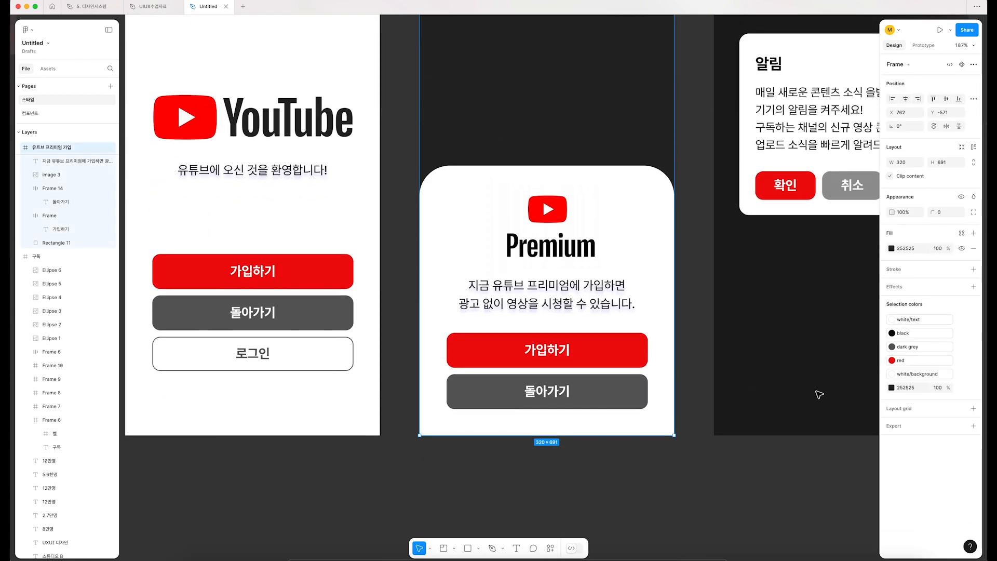
{"action": "left_click", "coordinate": [917, 408]}
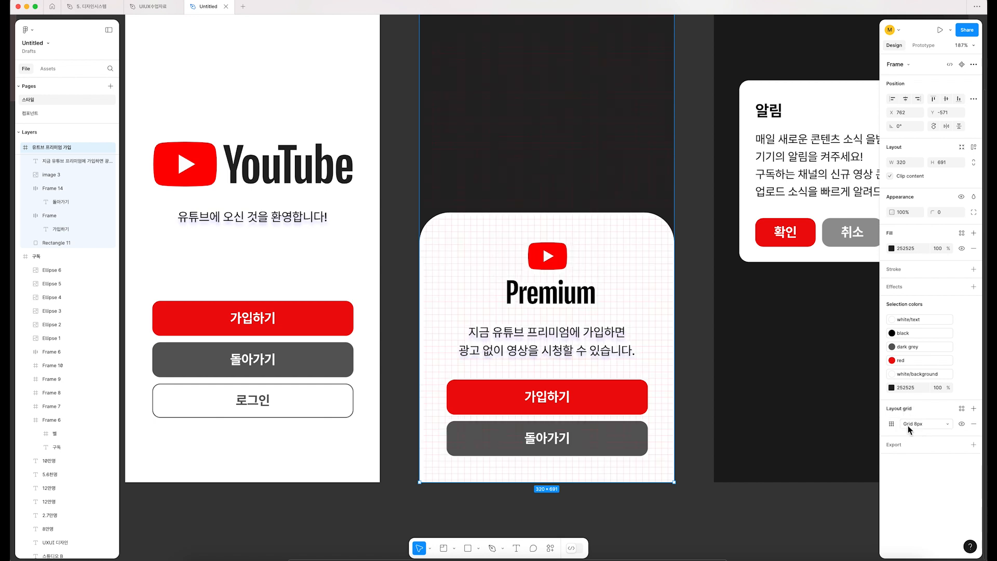
{"action": "left_click", "coordinate": [935, 424]}
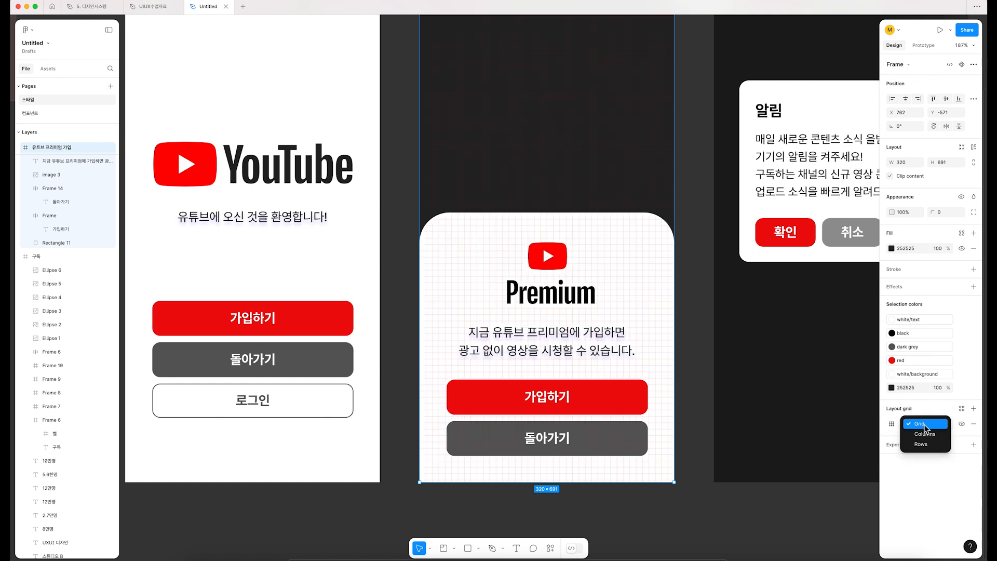
{"action": "left_click", "coordinate": [916, 429]}
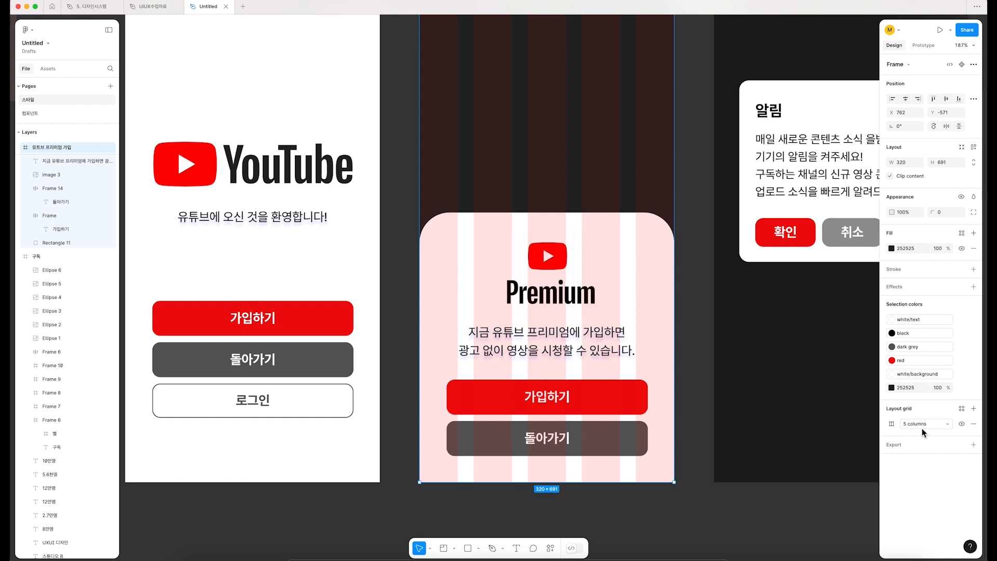
Step: Set the Premium frame's column grid to a count of 6 and a margin of 10
{"action": "left_click", "coordinate": [892, 423]}
{"action": "type", "text": "6"}
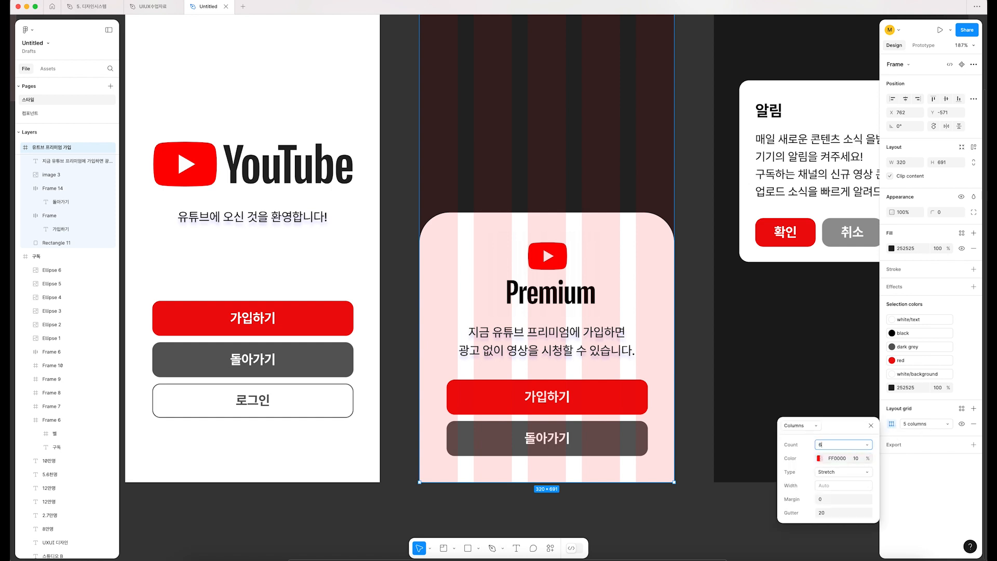
{"action": "left_click", "coordinate": [836, 500]}
{"action": "type", "text": "10"}
{"action": "key", "text": "Return"}
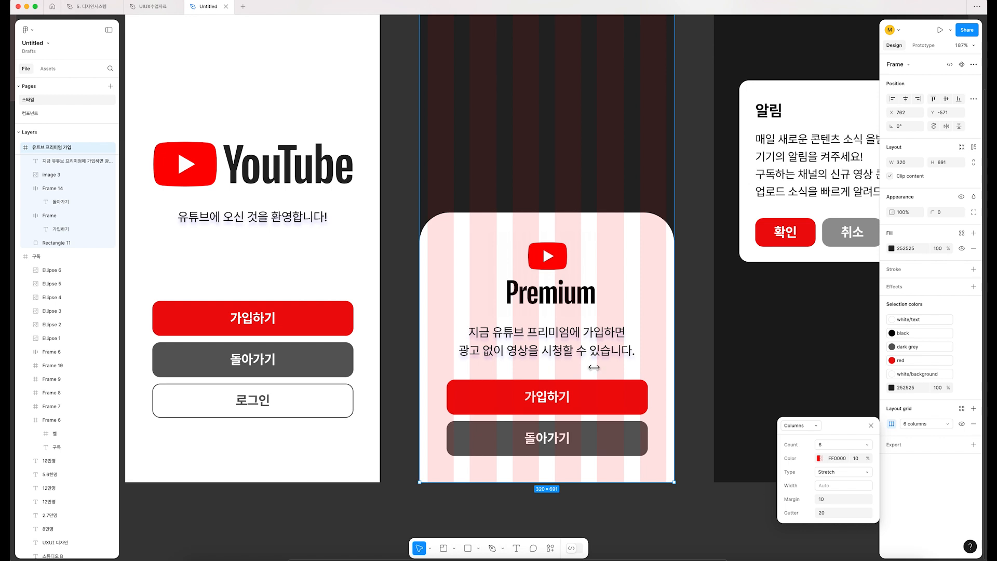
Step: Save the YouTube Premium sign-up frame's column grid as a reusable grid style named "mobile grid"
{"action": "scroll", "coordinate": [545, 299], "scroll_direction": "up", "scroll_amount": 6}
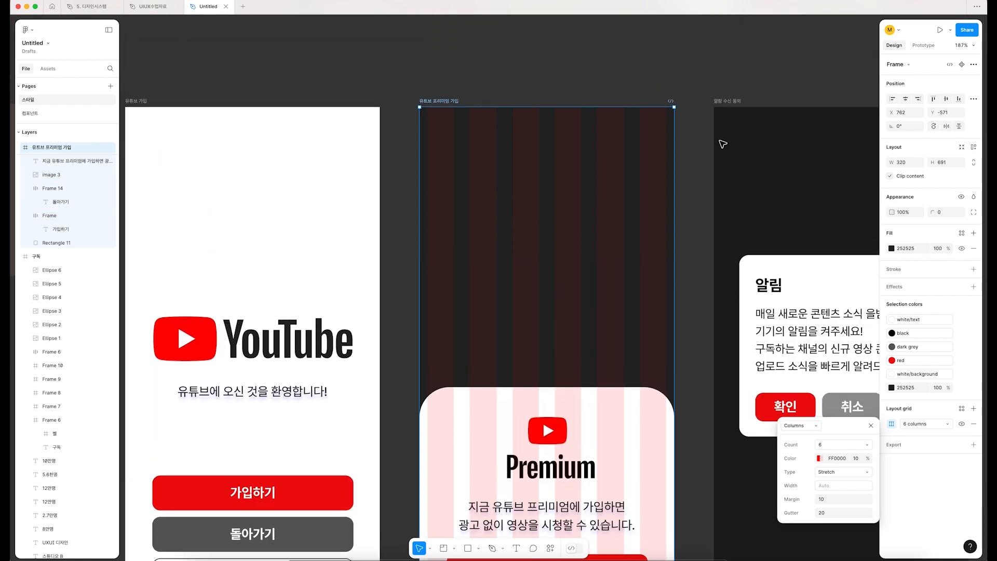
{"action": "left_click", "coordinate": [729, 101]}
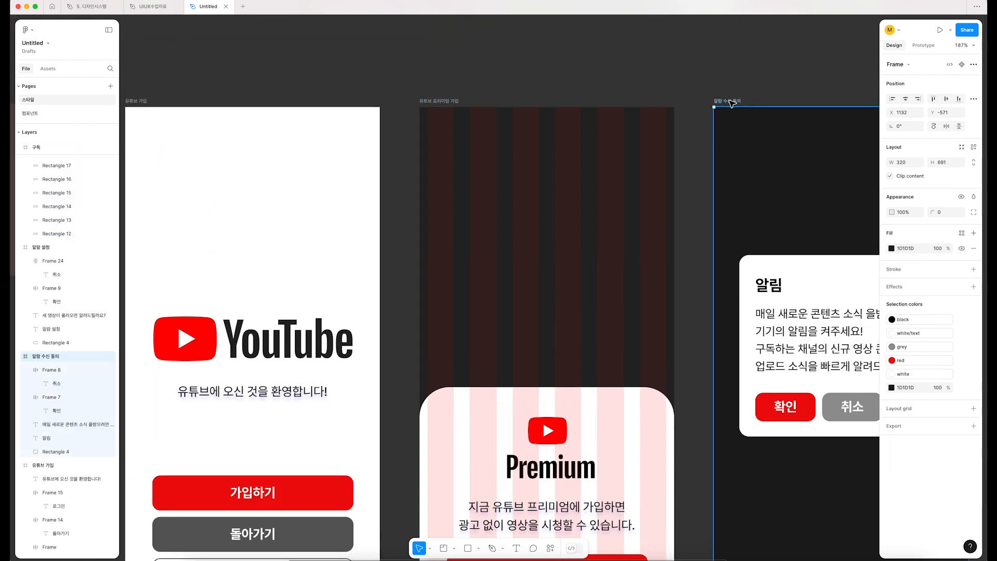
{"action": "left_click", "coordinate": [445, 102]}
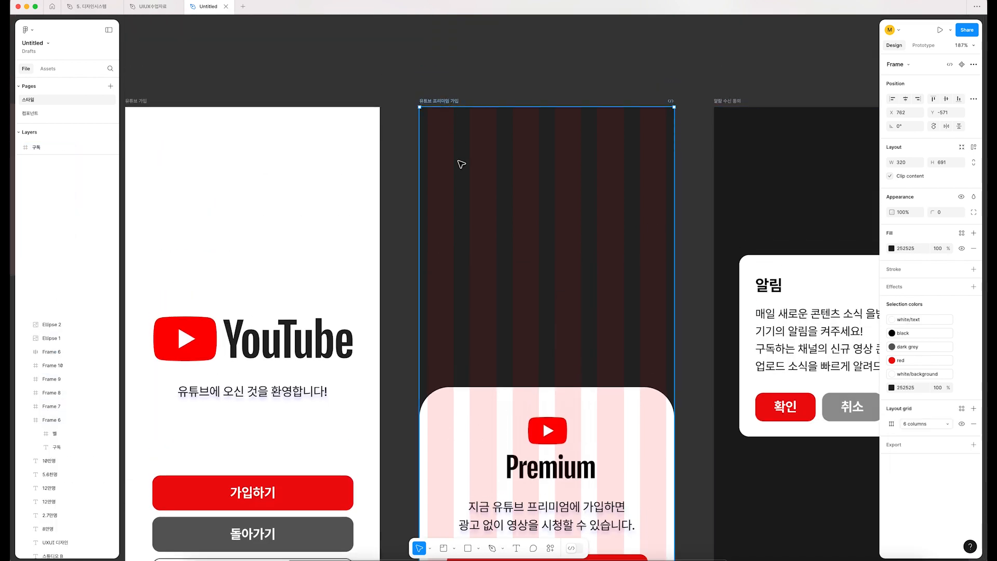
{"action": "left_click", "coordinate": [961, 409]}
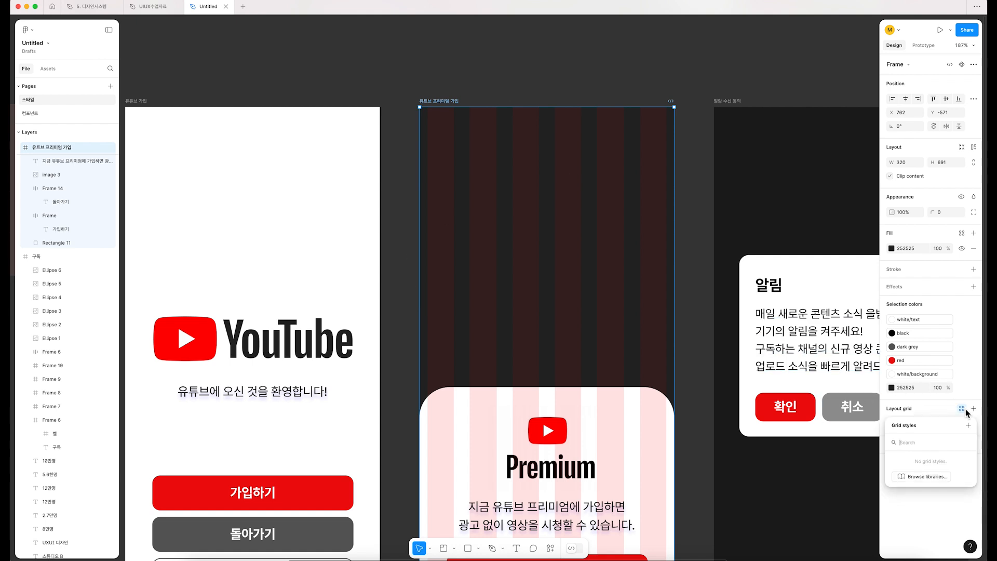
{"action": "left_click", "coordinate": [968, 426]}
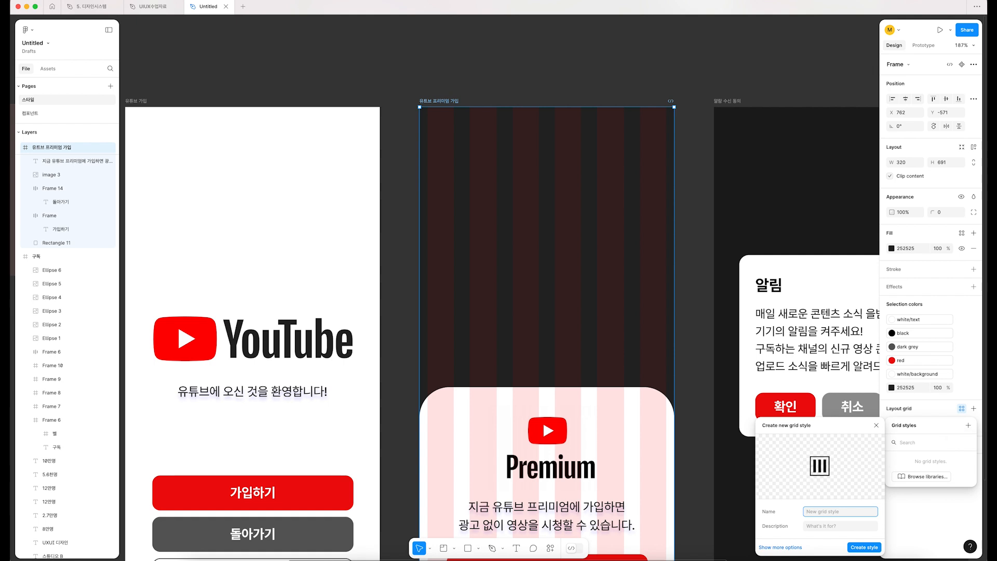
{"action": "type", "text": "mobile g"}
{"action": "key", "text": "Return"}
Step: Apply the mobile grid style to the 알림 수신 동의 (notification consent) frame
{"action": "scroll", "coordinate": [498, 203], "scroll_direction": "right", "scroll_amount": 5}
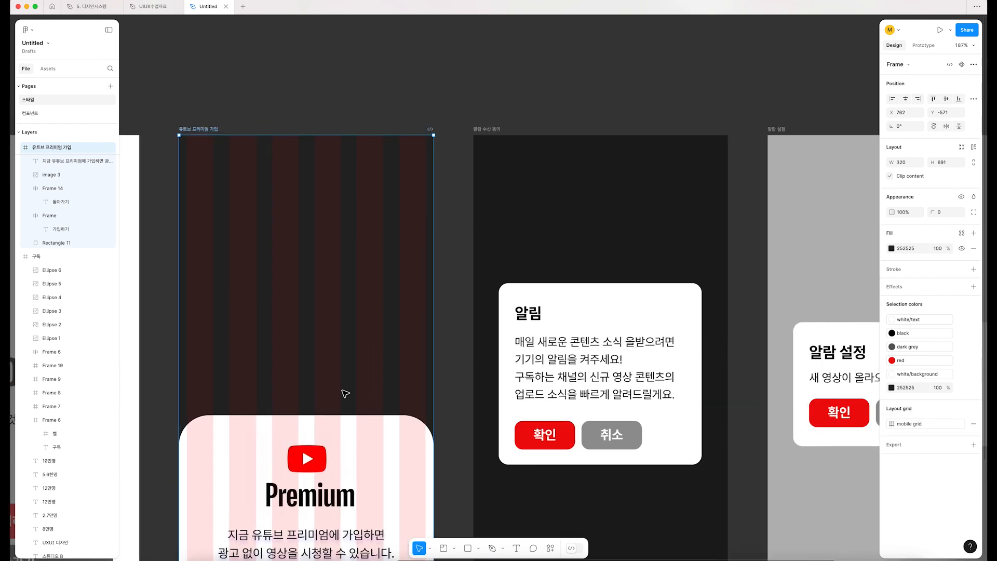
{"action": "left_click", "coordinate": [487, 129]}
{"action": "left_click", "coordinate": [962, 408]}
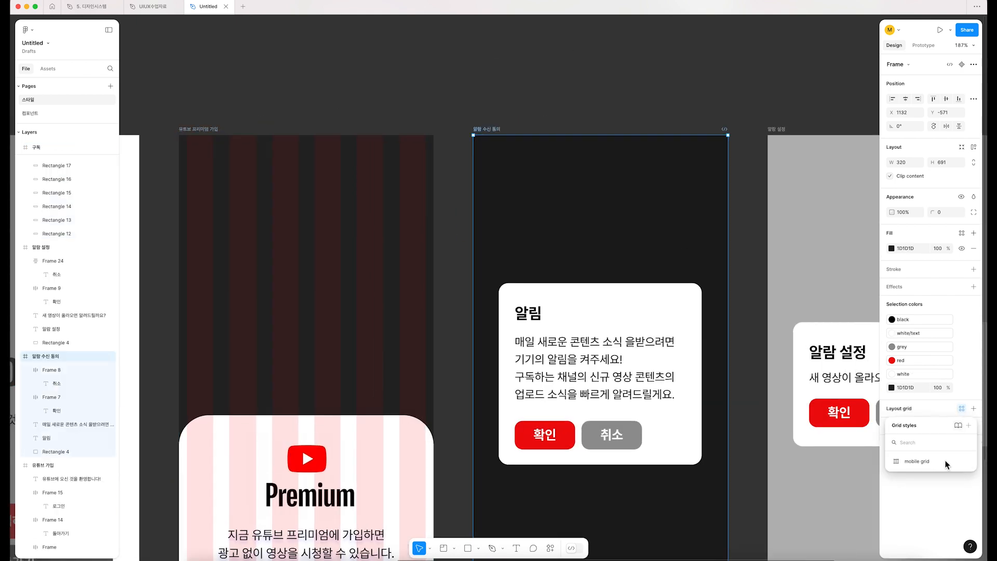
{"action": "left_click", "coordinate": [917, 460]}
{"action": "left_click", "coordinate": [755, 240]}
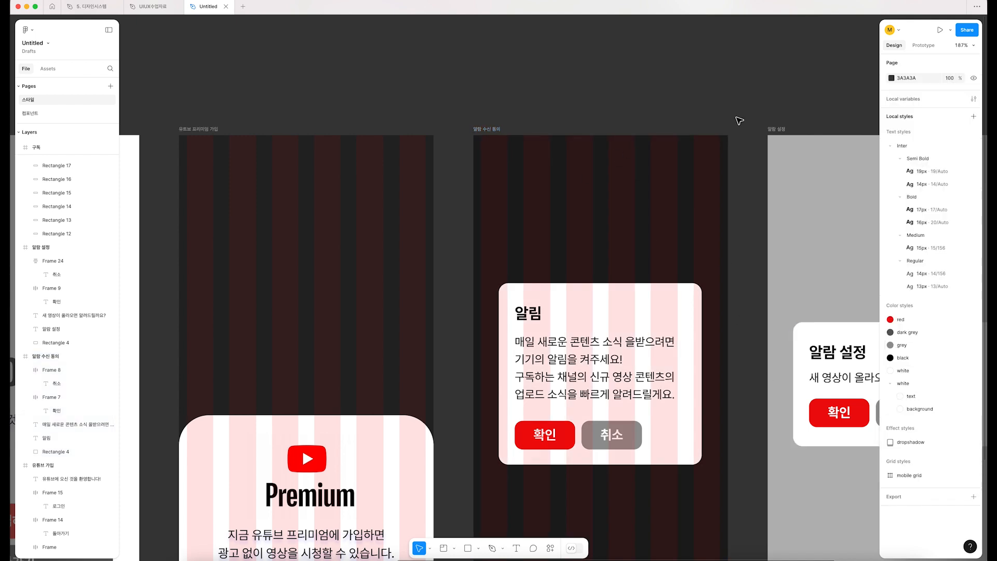
Step: Select the YouTube Premium sign-up frame among the mobile screens
{"action": "key", "text": "shift+1"}
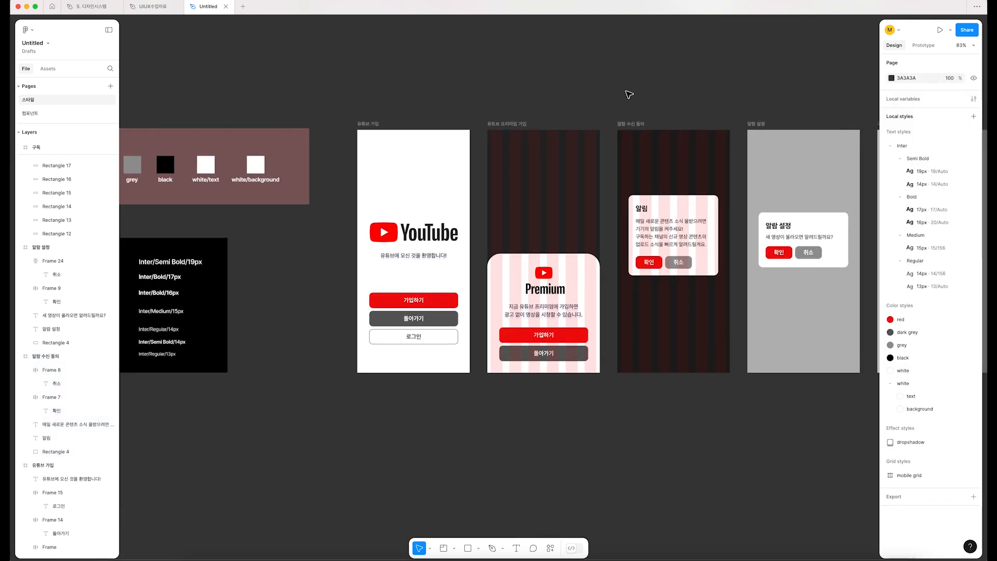
{"action": "left_click", "coordinate": [513, 126]}
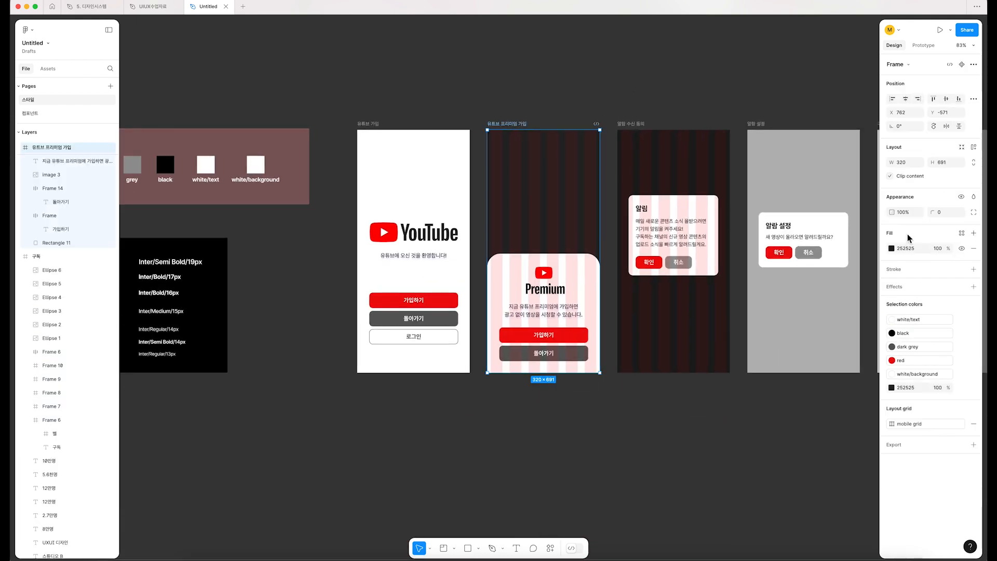